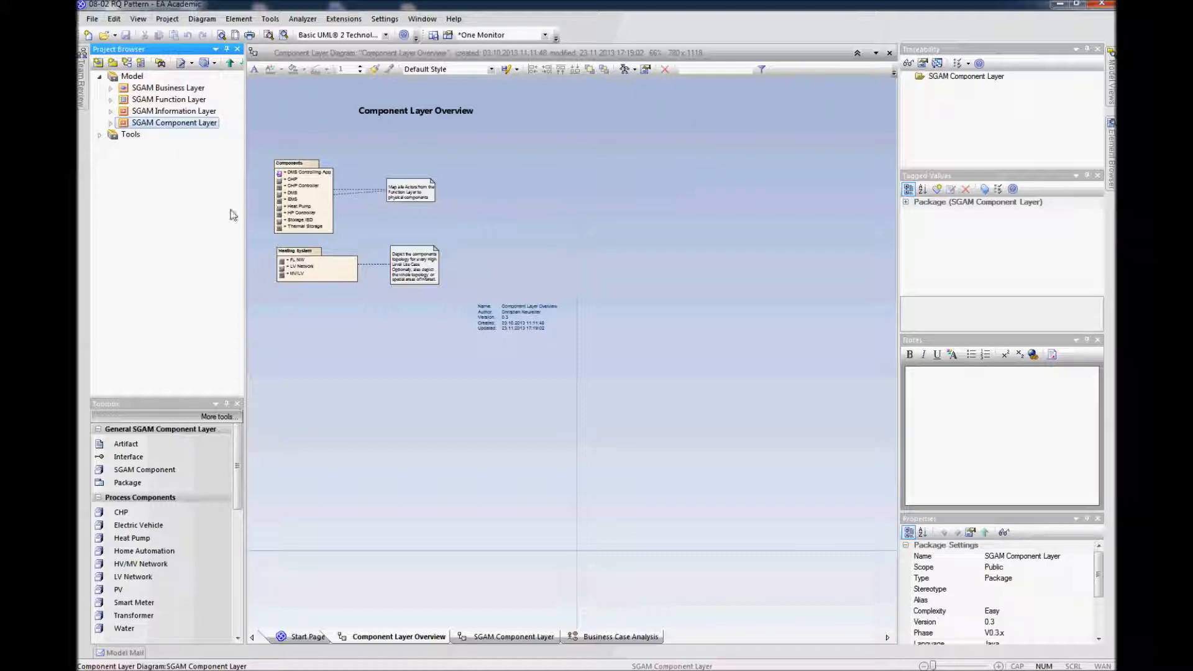
# Create a view named "Secuity Requirments" under Model with the Simple icon style
pyautogui.click(130, 77)
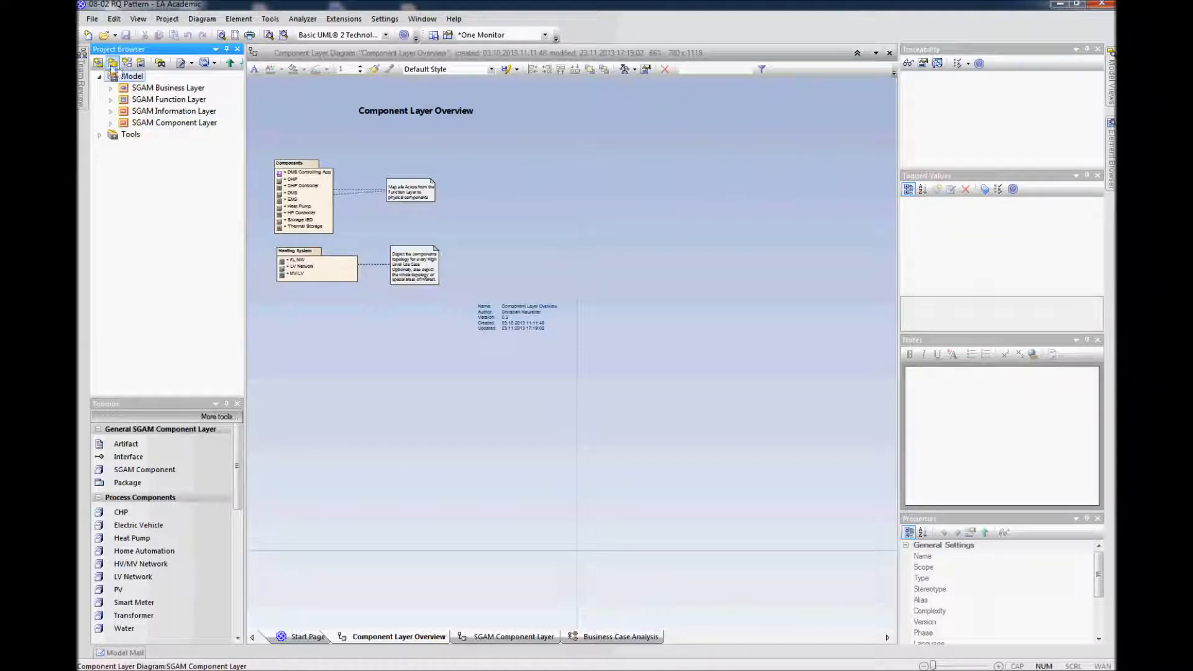
pyautogui.click(112, 63)
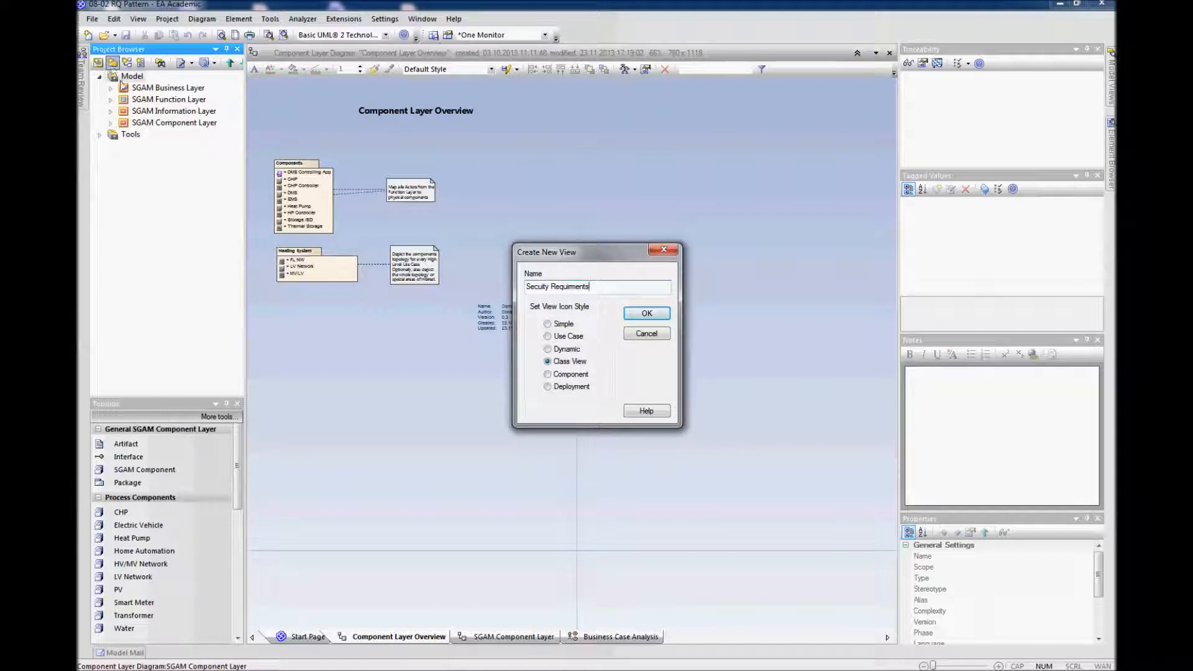
pyautogui.click(549, 324)
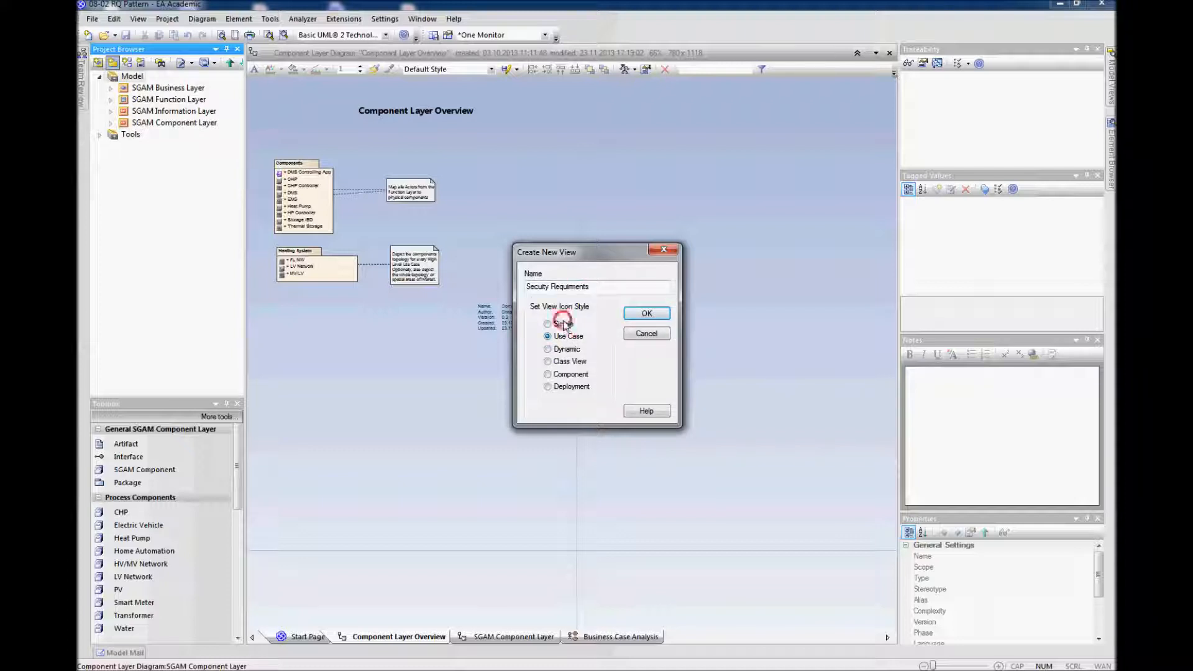
pyautogui.click(647, 314)
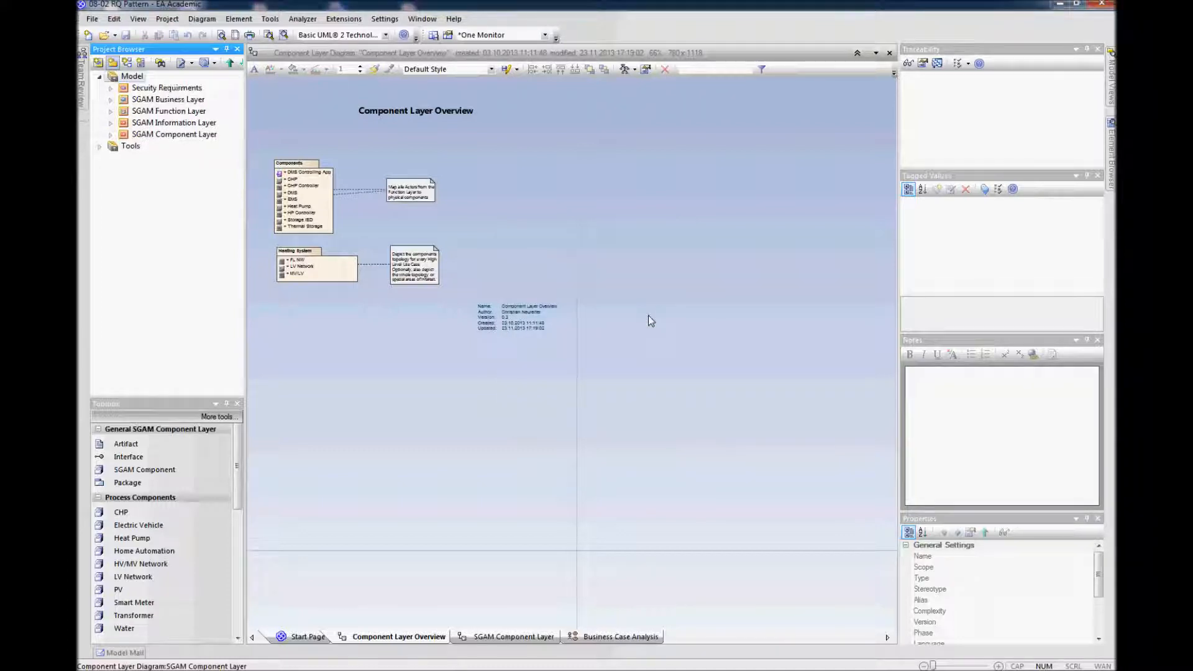
# Widen the project browser and move the Secuity Requirments view down below SGAM Component Layer
pyautogui.click(190, 89)
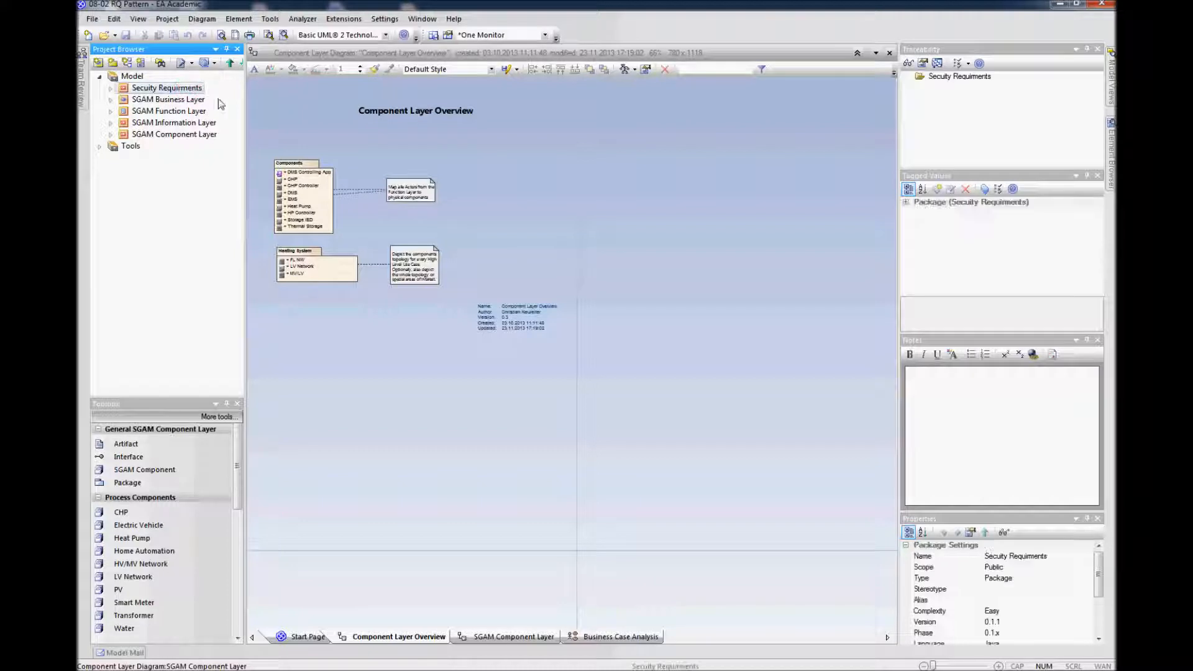
pyautogui.moveTo(243, 99); pyautogui.dragTo(254, 99)
pyautogui.click(244, 63)
pyautogui.click(244, 63)
pyautogui.click(244, 63)
pyautogui.click(243, 63)
pyautogui.click(109, 137)
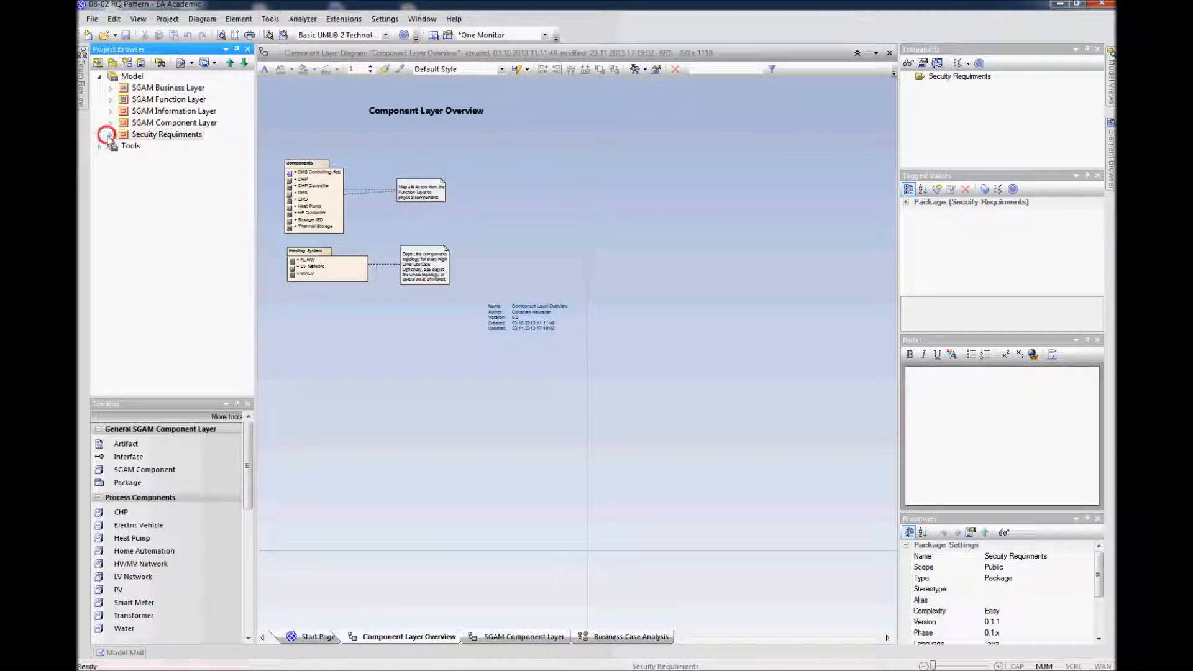
# Add an SGAM Security Requirements diagram from the SGAM Toolbox technology to the Secuity Requirments view and enlarge the toolbox
pyautogui.click(127, 63)
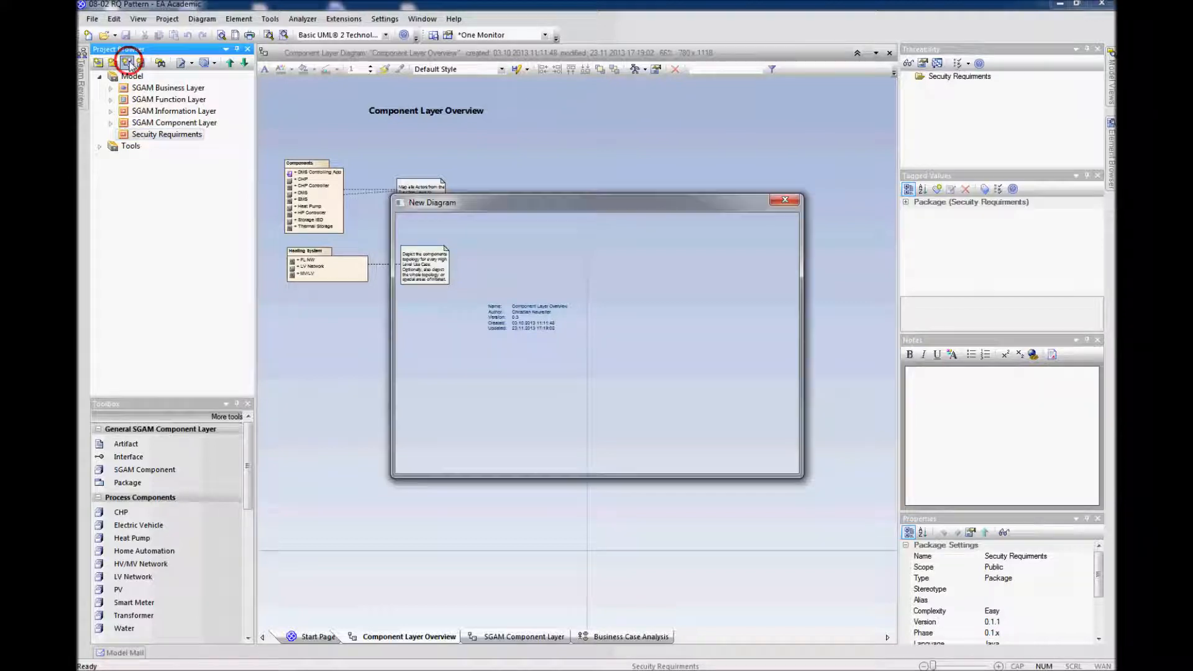
pyautogui.moveTo(547, 312); pyautogui.dragTo(540, 386)
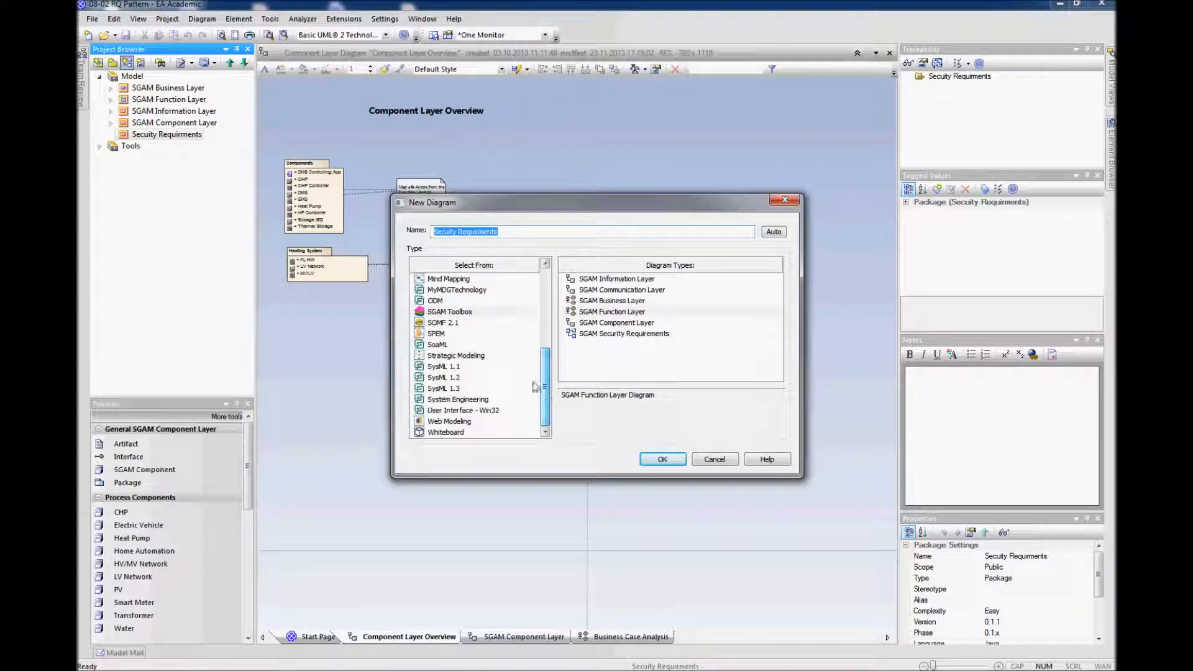
pyautogui.click(467, 313)
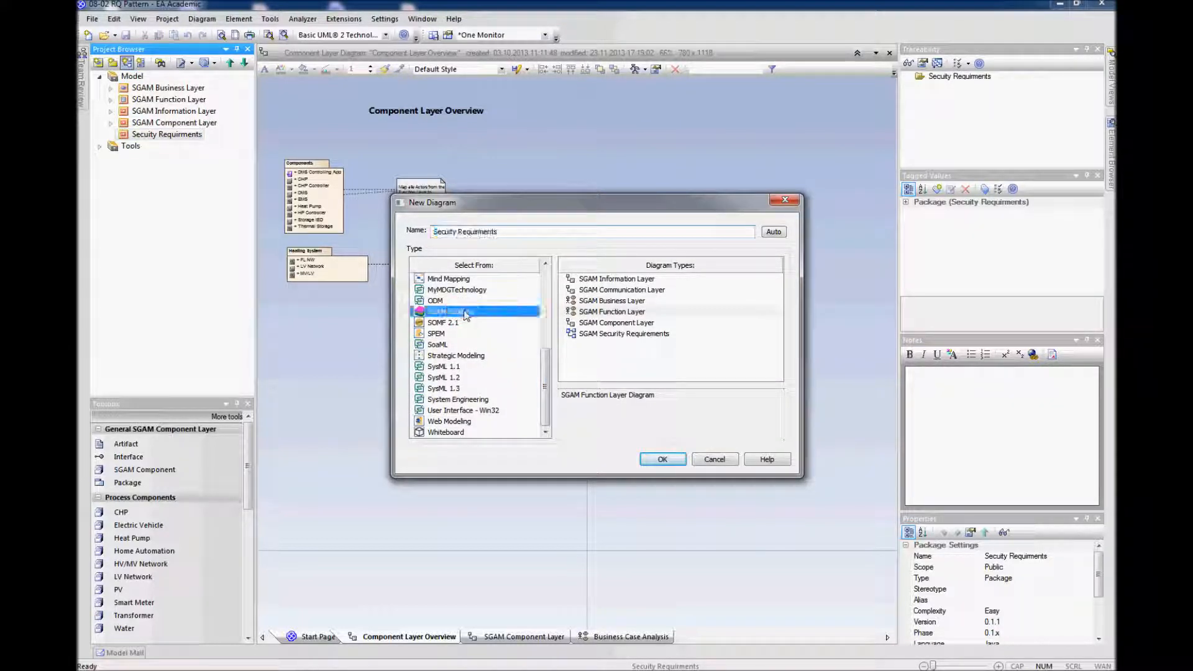
pyautogui.click(604, 334)
pyautogui.click(661, 460)
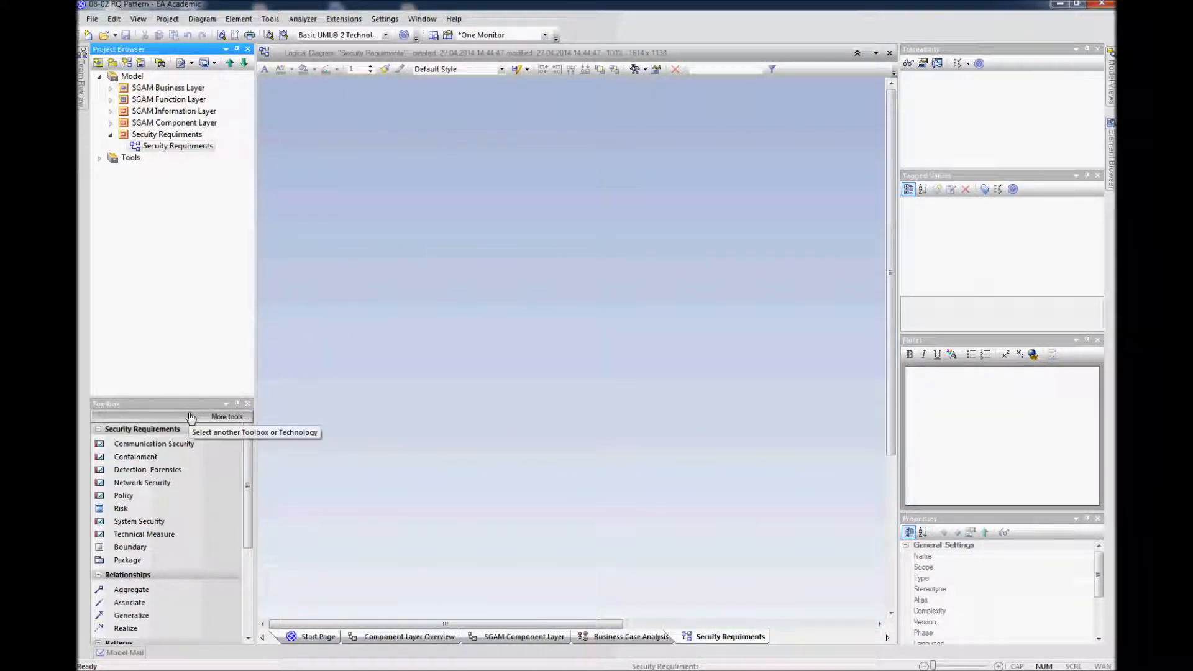
pyautogui.moveTo(190, 396); pyautogui.dragTo(184, 248)
pyautogui.click(371, 277)
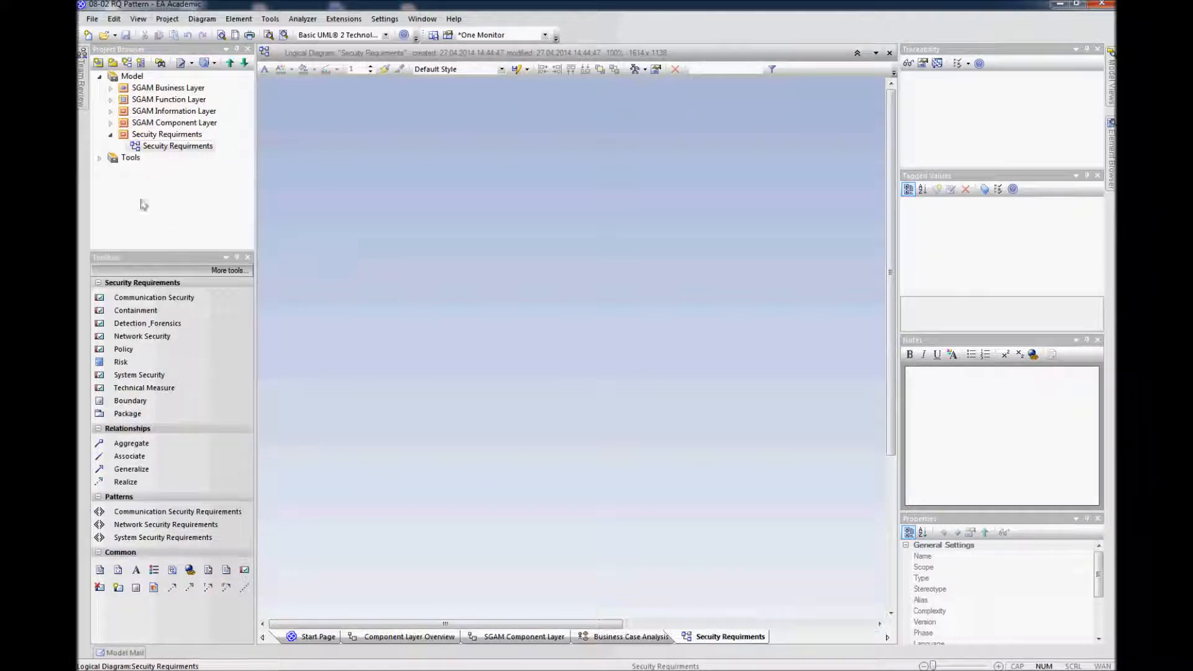
# Open the Heating System's SGAM Component Layer diagram and copy DMS, FL NW, EMS, HP Controller, CHP Controller and Storage IED
pyautogui.click(110, 124)
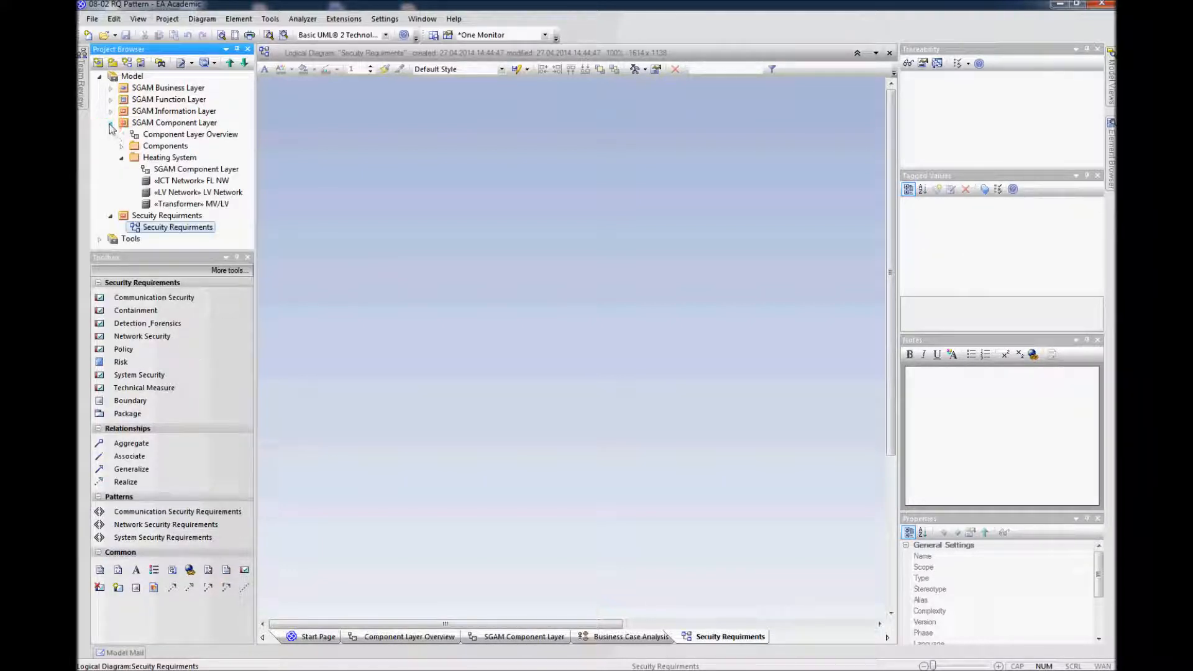
pyautogui.click(176, 169)
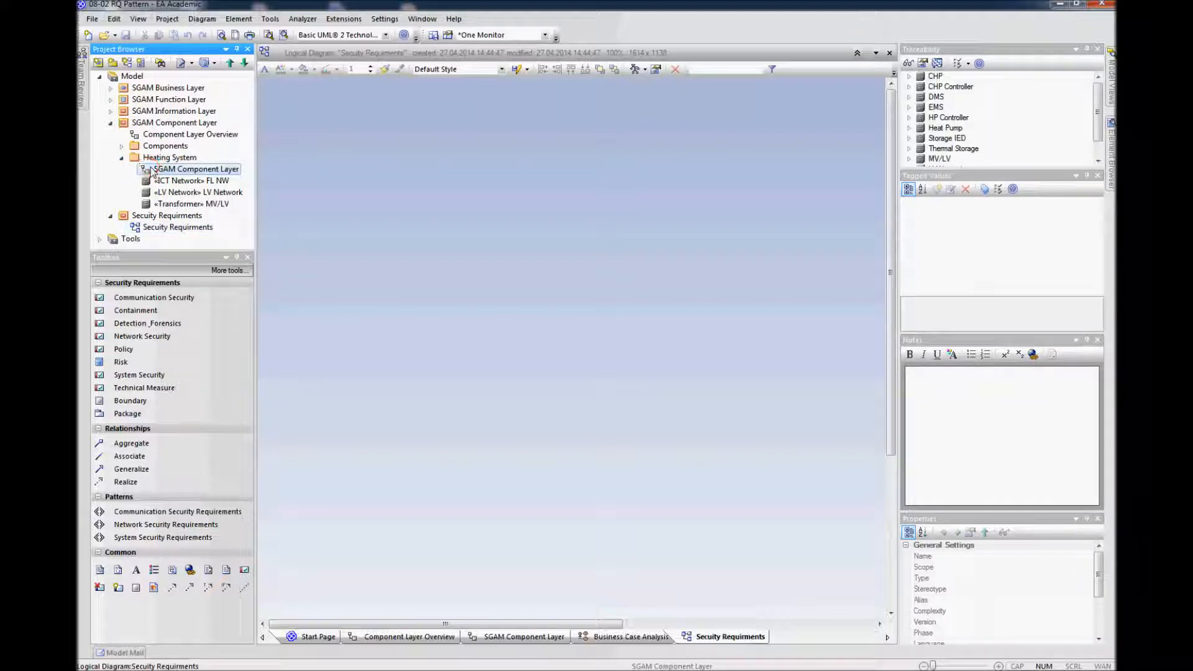
pyautogui.rightClick(152, 168)
pyautogui.click(181, 209)
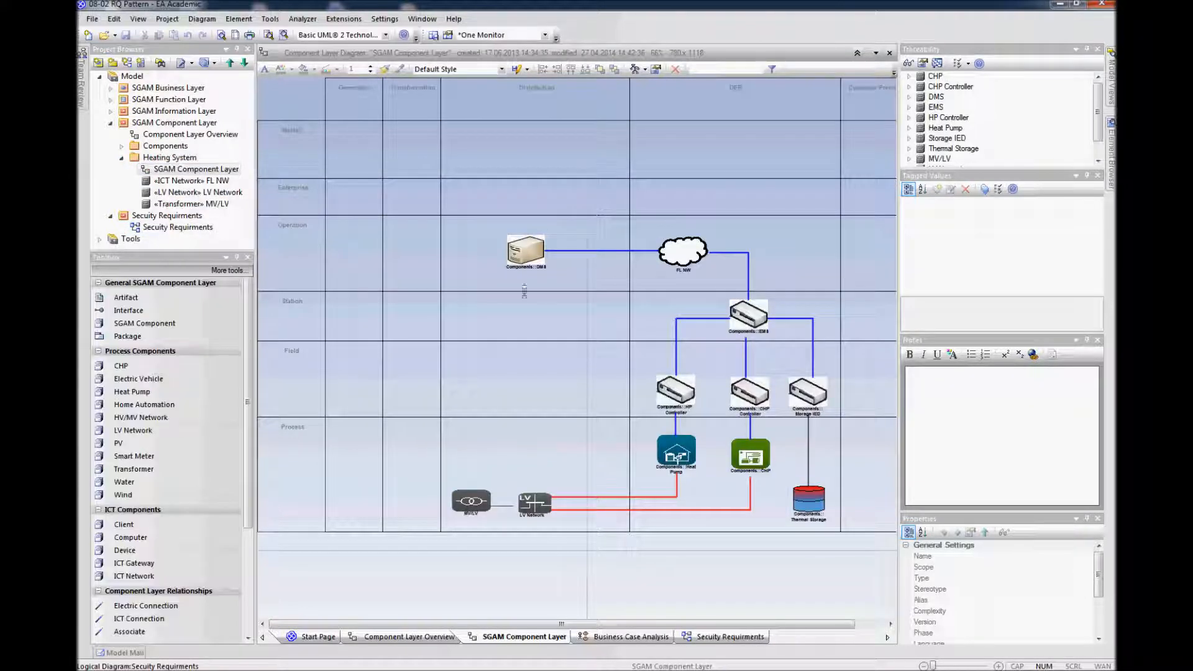
pyautogui.moveTo(870, 231); pyautogui.dragTo(505, 408)
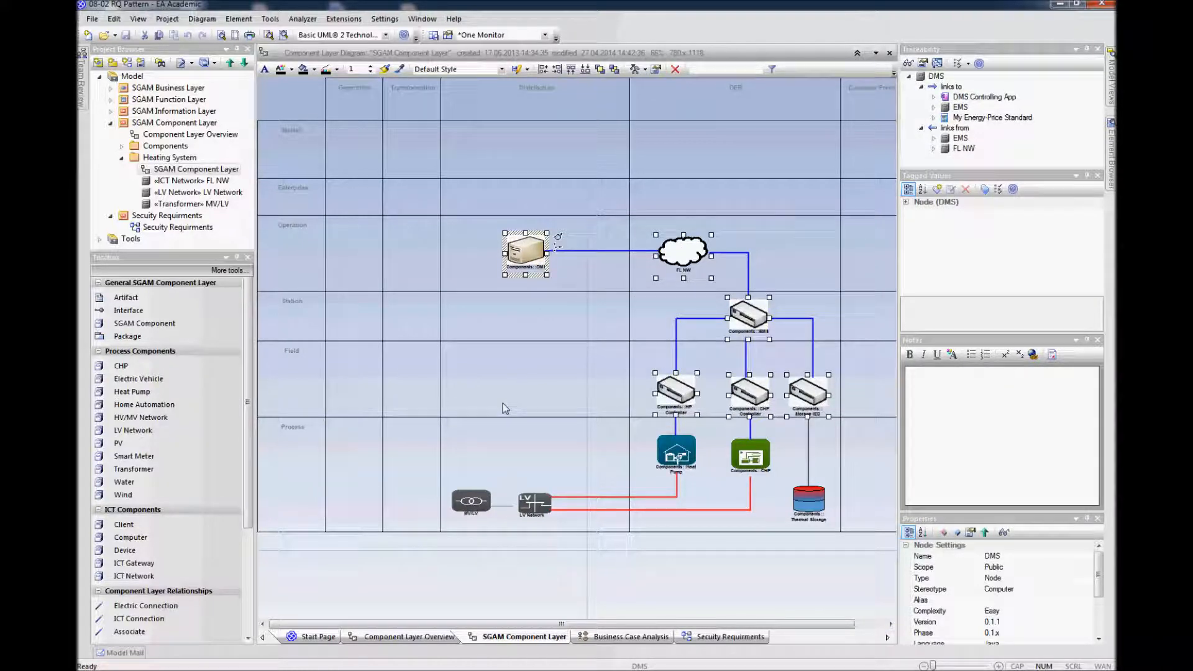
# Paste the copied components into the Secuity Requirments diagram
pyautogui.click(160, 231)
pyautogui.click(152, 230)
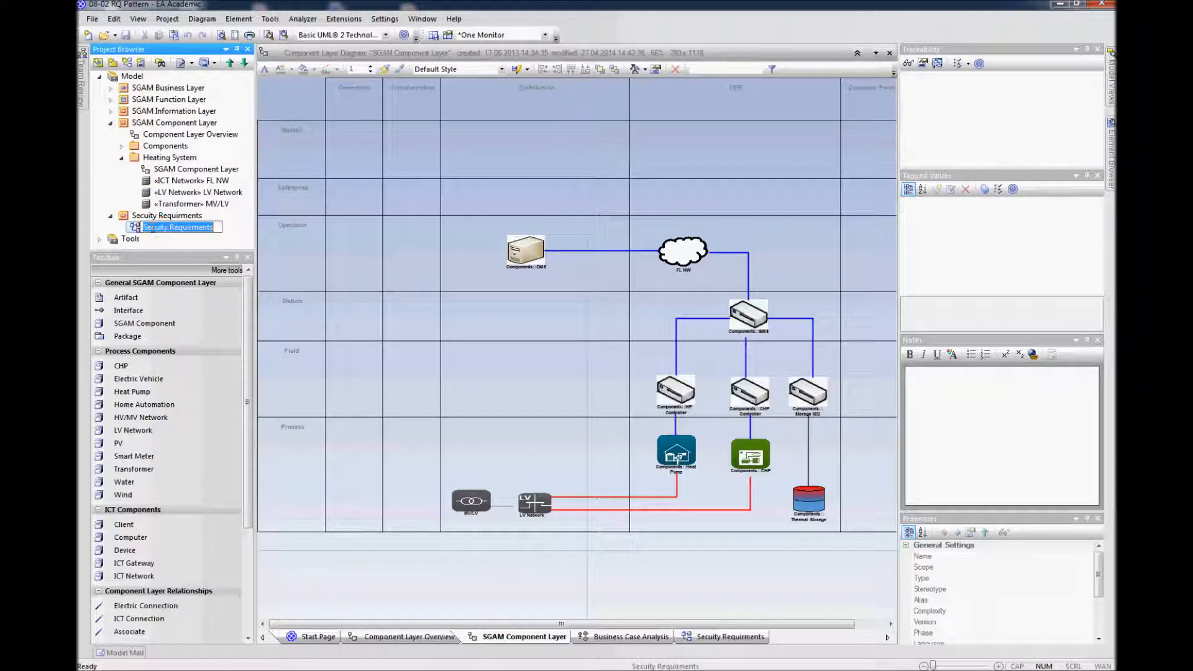
pyautogui.rightClick(138, 231)
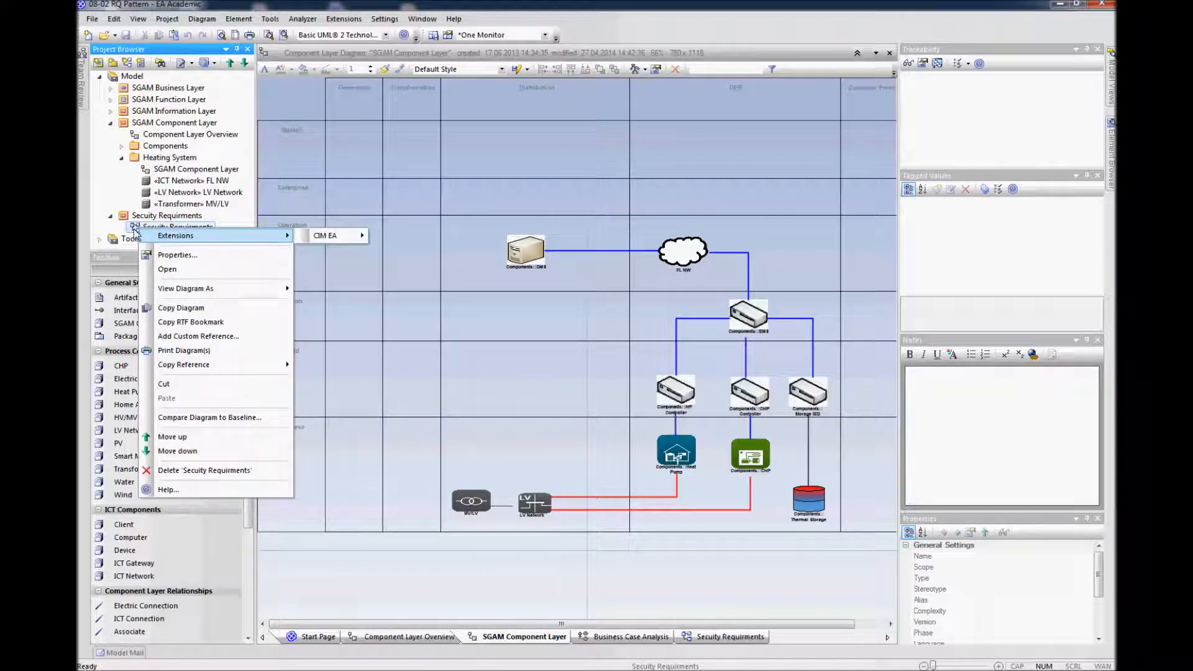
pyautogui.press('Escape')
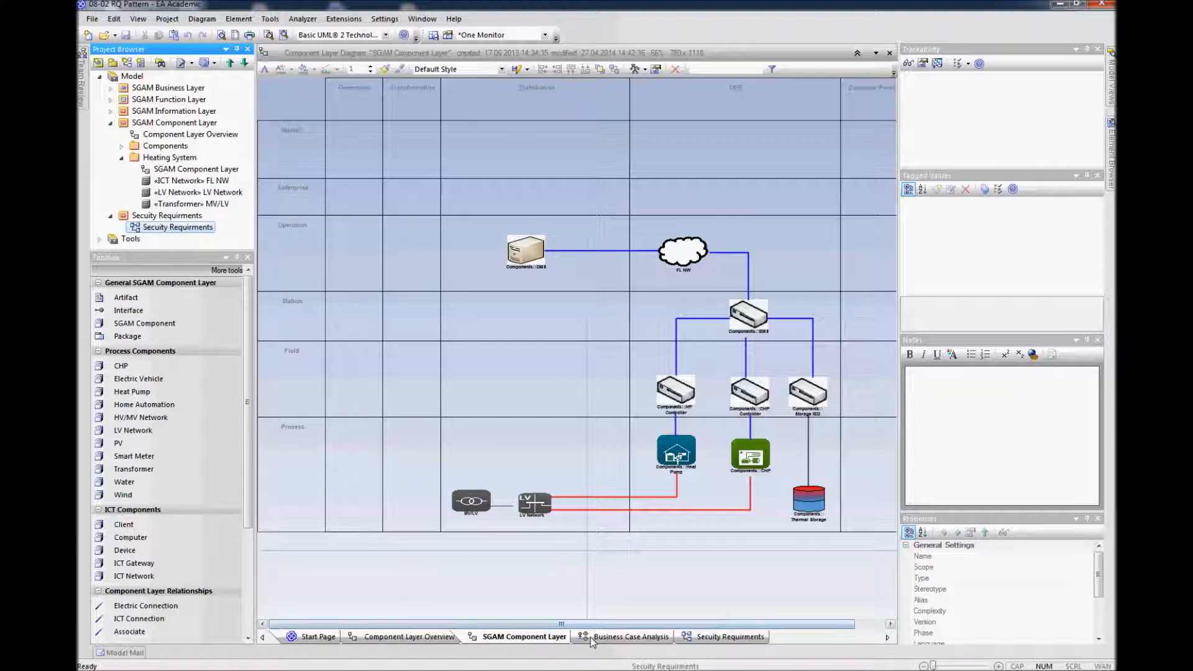
pyautogui.click(744, 636)
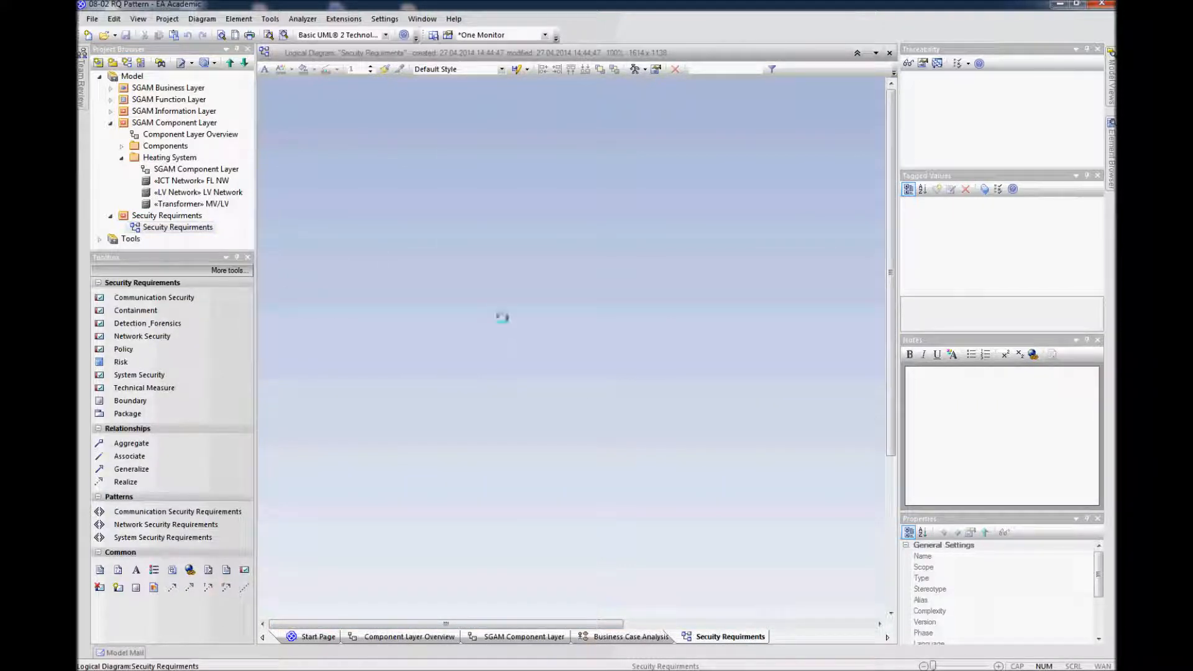
pyautogui.click(519, 407)
pyautogui.scroll(-3, 519, 407)
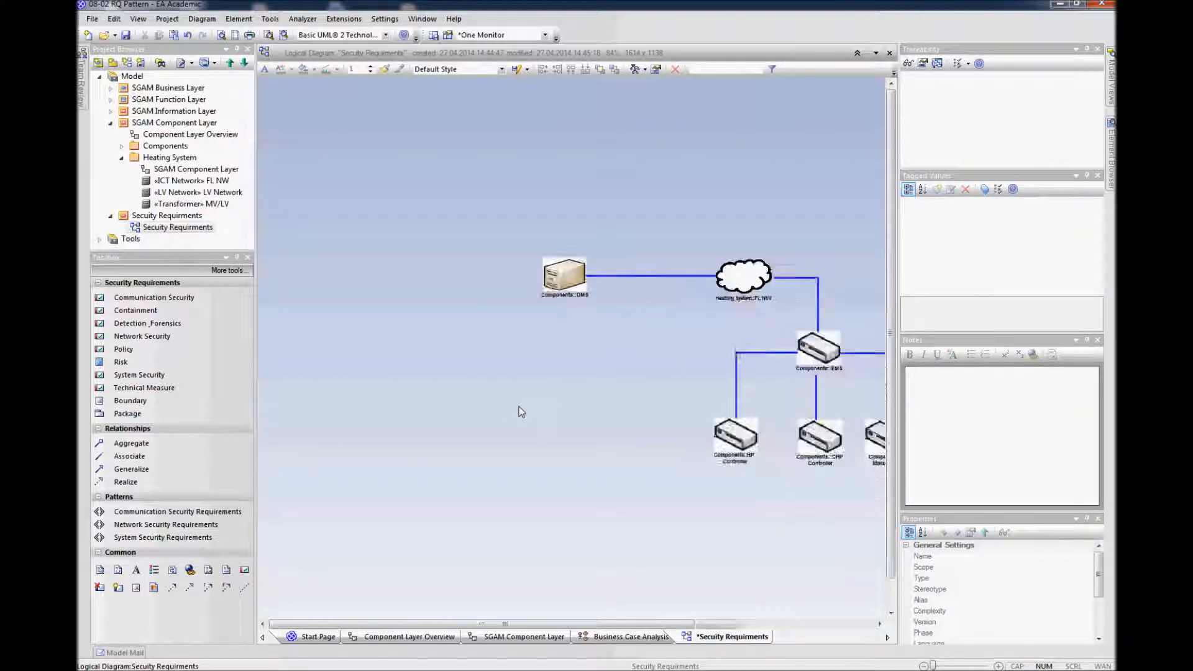
pyautogui.scroll(-2, 519, 407)
# Arrange DMS, FL NW and EMS in a horizontal row in the Secuity Requirments diagram
pyautogui.moveTo(531, 250); pyautogui.dragTo(348, 253)
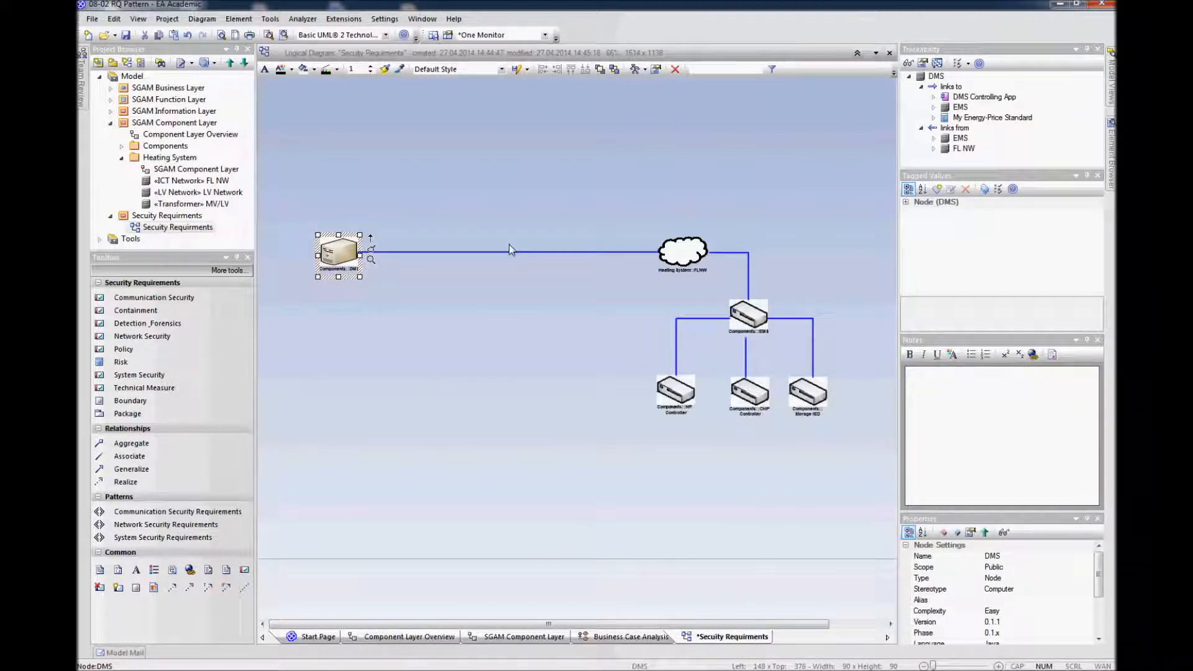
pyautogui.moveTo(681, 260); pyautogui.dragTo(438, 255)
pyautogui.moveTo(749, 314); pyautogui.dragTo(553, 245)
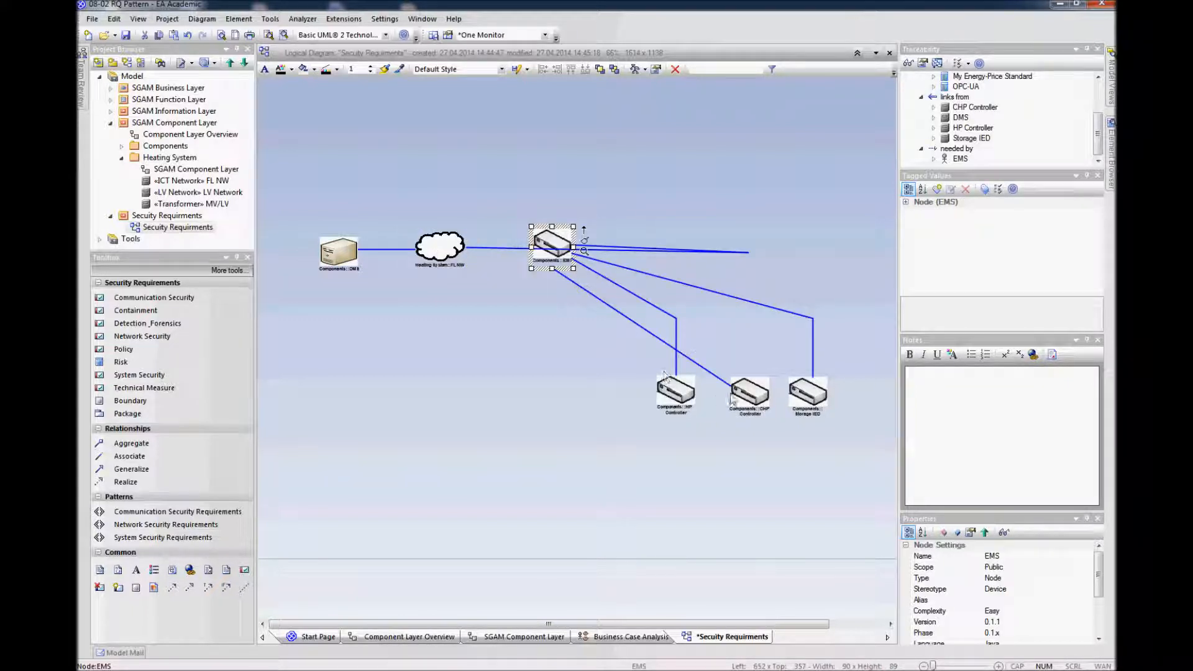
# Remove the HP Controller, CHP Controller and Storage IED from the Secuity Requirments diagram
pyautogui.moveTo(673, 402); pyautogui.dragTo(706, 205)
pyautogui.moveTo(749, 393); pyautogui.dragTo(717, 303)
pyautogui.moveTo(805, 404); pyautogui.dragTo(714, 365)
pyautogui.moveTo(785, 128); pyautogui.dragTo(676, 403)
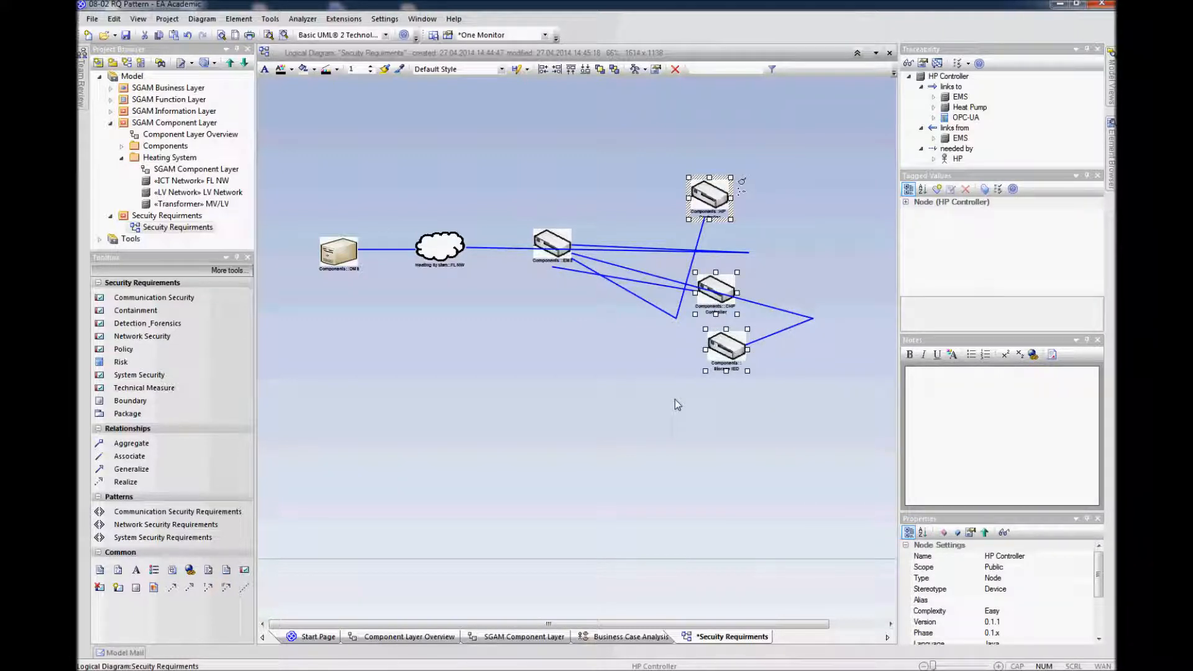
pyautogui.press('Delete')
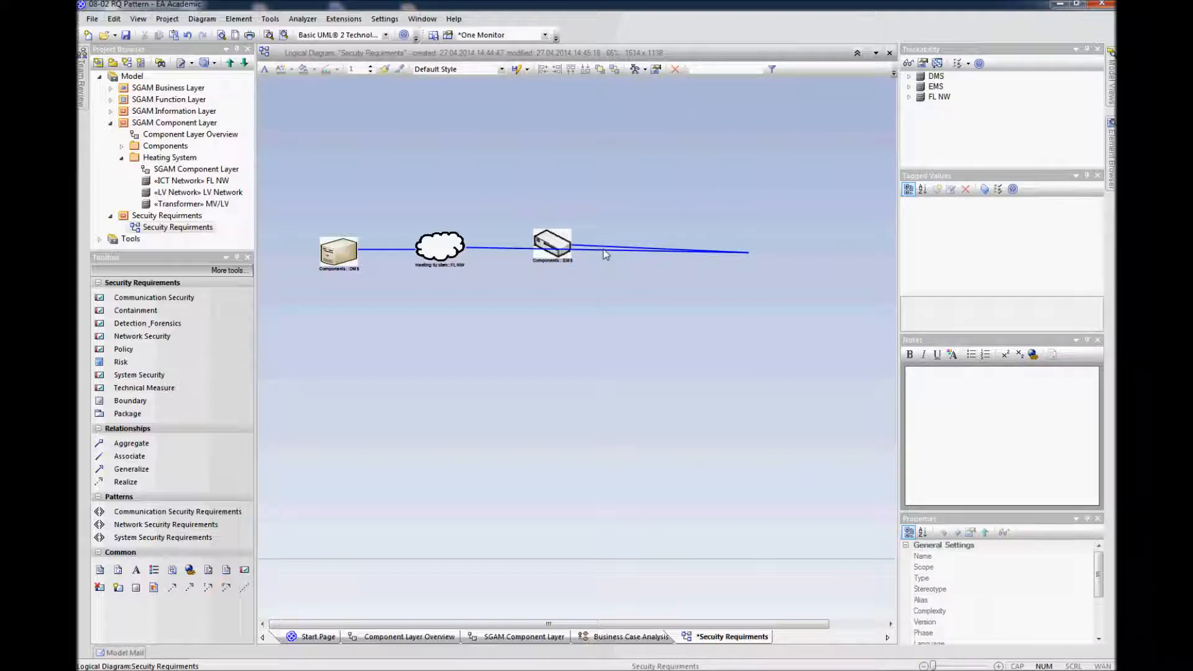
# Straighten the connection at EMS and shift DMS, FL NW and EMS together towards the middle of the diagram
pyautogui.click(562, 258)
pyautogui.moveTo(563, 260)
pyautogui.mouseDown()
pyautogui.moveTo(322, 293)
pyautogui.moveTo(442, 239)
pyautogui.moveTo(556, 246)
pyautogui.mouseUp()
pyautogui.click(606, 206)
pyautogui.moveTo(607, 214); pyautogui.dragTo(321, 292)
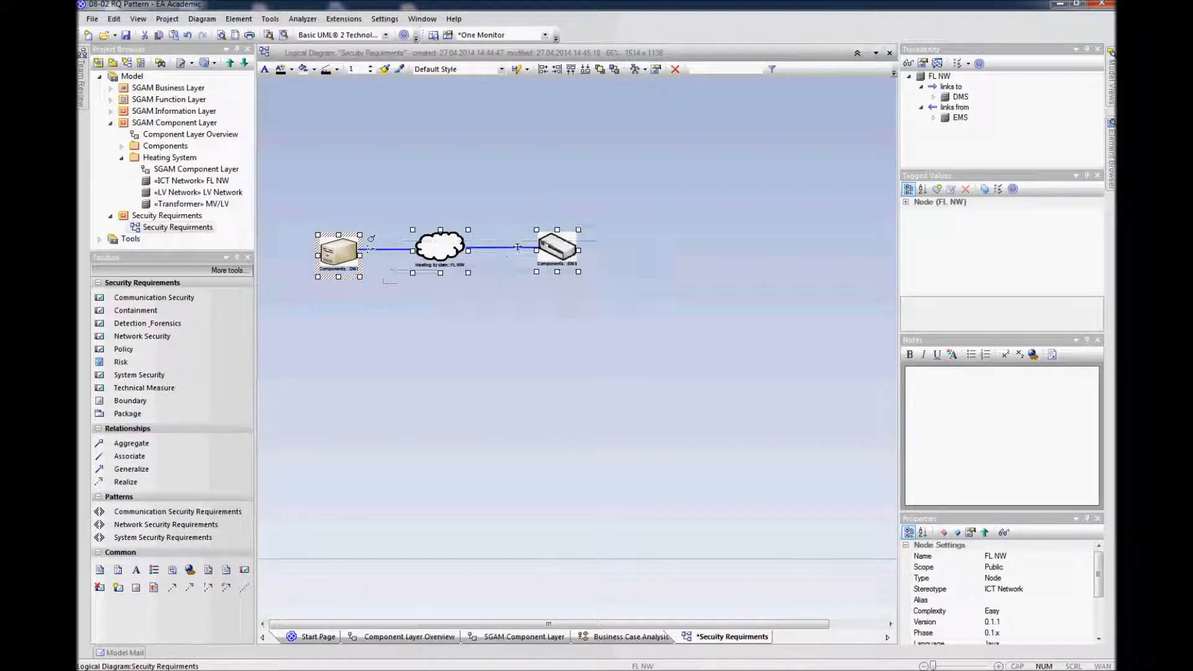
pyautogui.moveTo(518, 247); pyautogui.dragTo(596, 242)
pyautogui.click(543, 374)
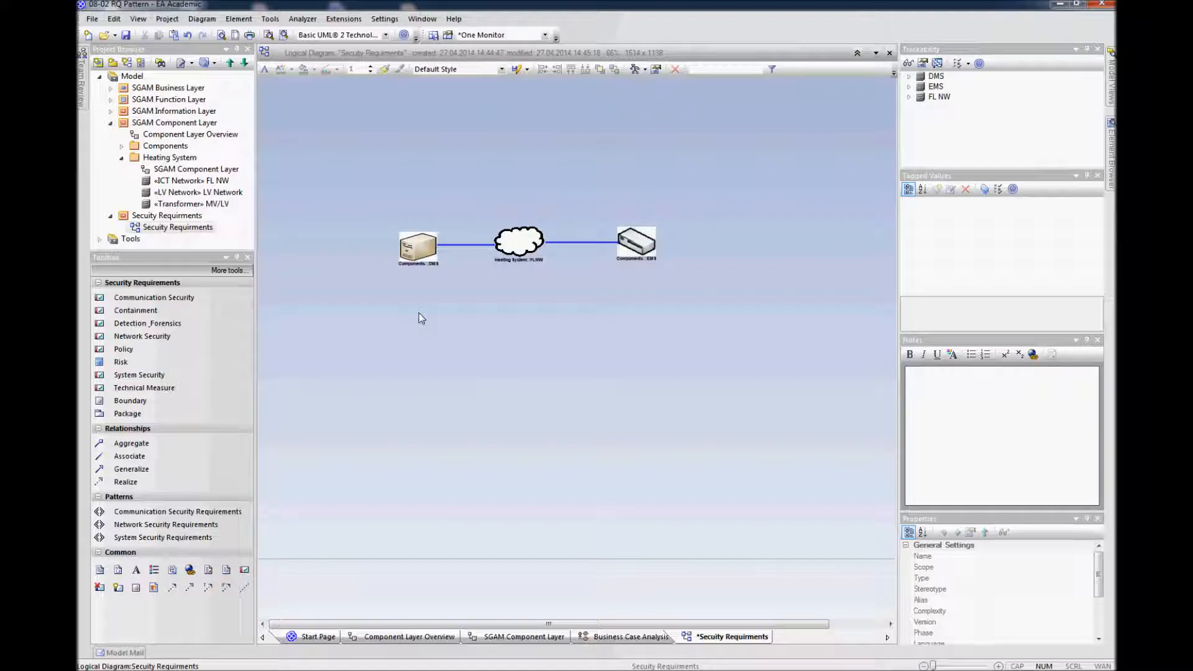
# Make the CommunicationPath relation between EMS and DMS visible in the diagram
pyautogui.click(201, 19)
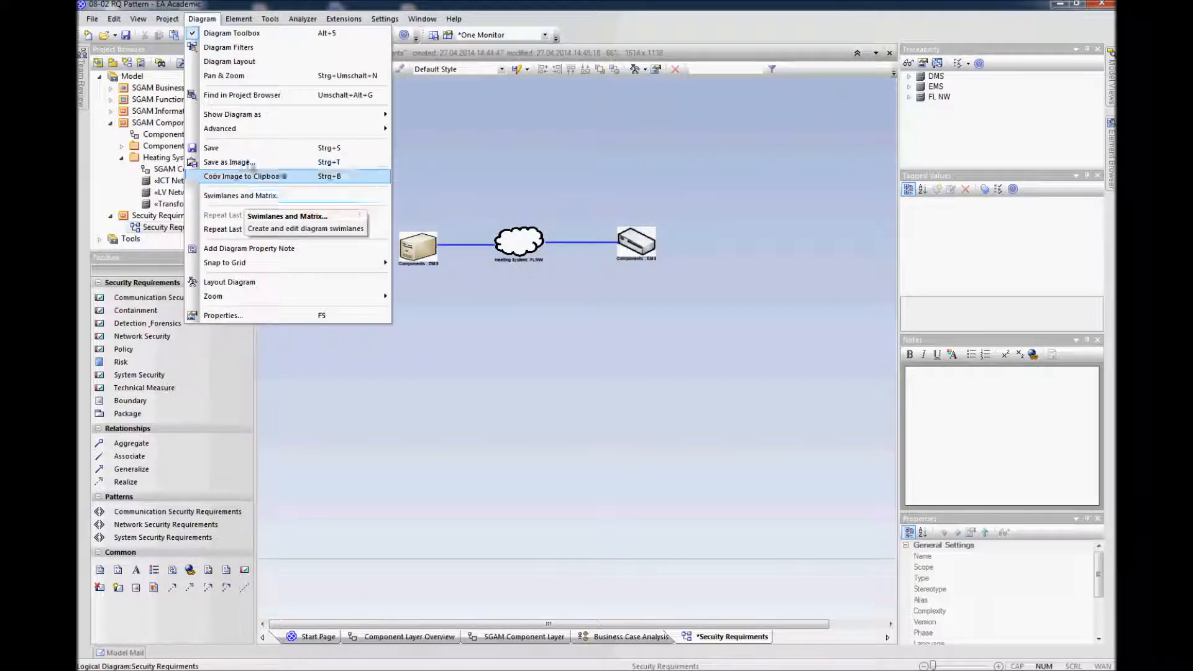
pyautogui.moveTo(329, 128)
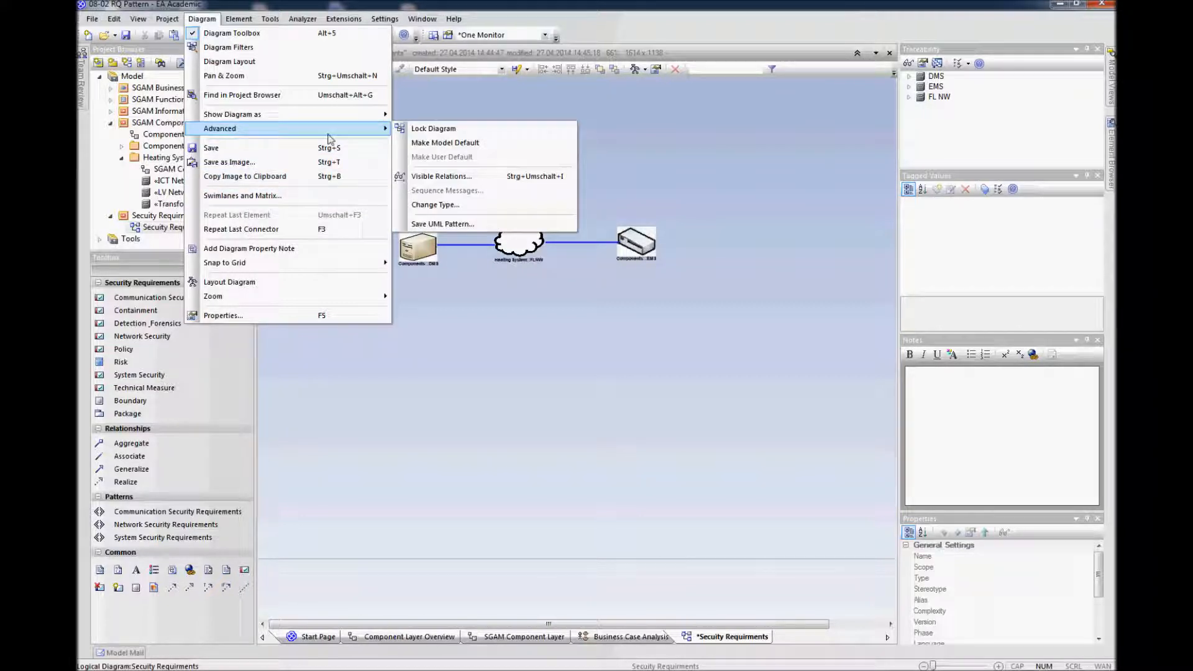
pyautogui.click(442, 177)
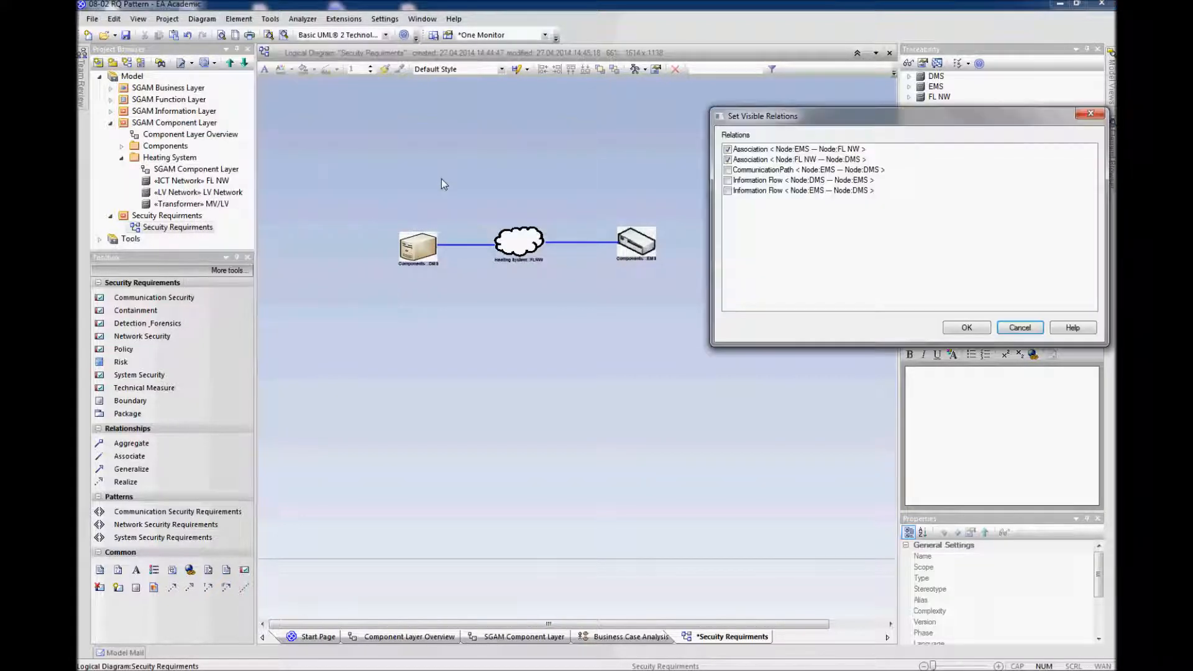
pyautogui.click(727, 180)
pyautogui.click(728, 191)
pyautogui.click(967, 328)
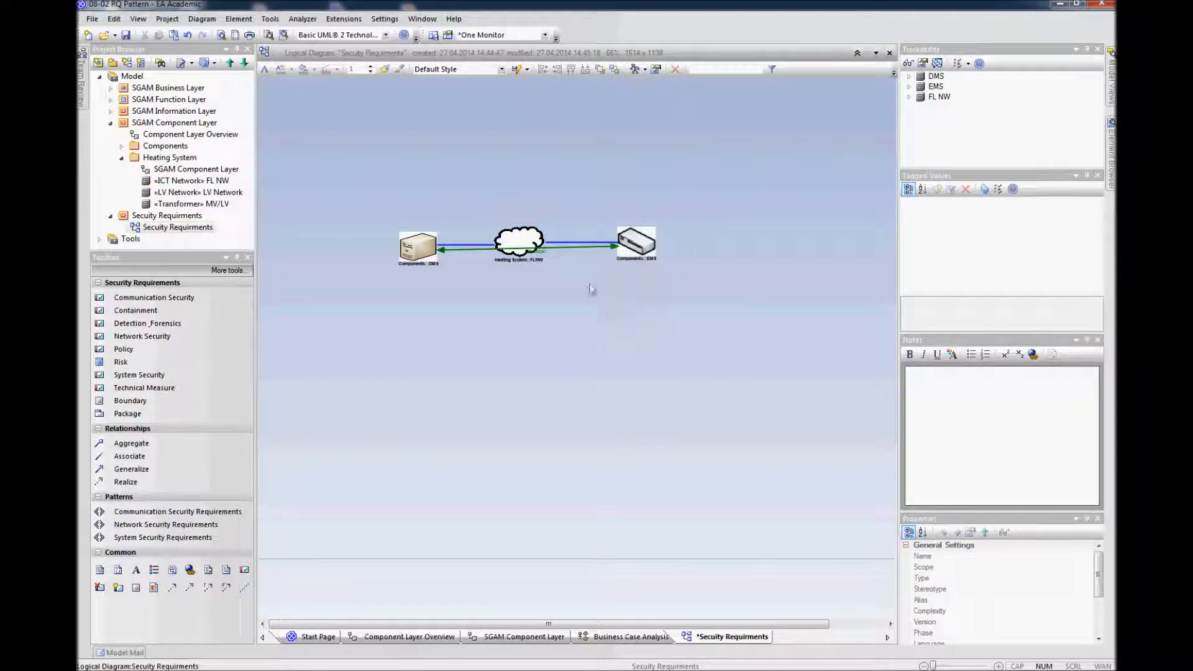
# Route the communication path between DMS and EMS above FL NW and centre FL NW beneath it
pyautogui.click(568, 248)
pyautogui.moveTo(568, 248); pyautogui.dragTo(456, 208)
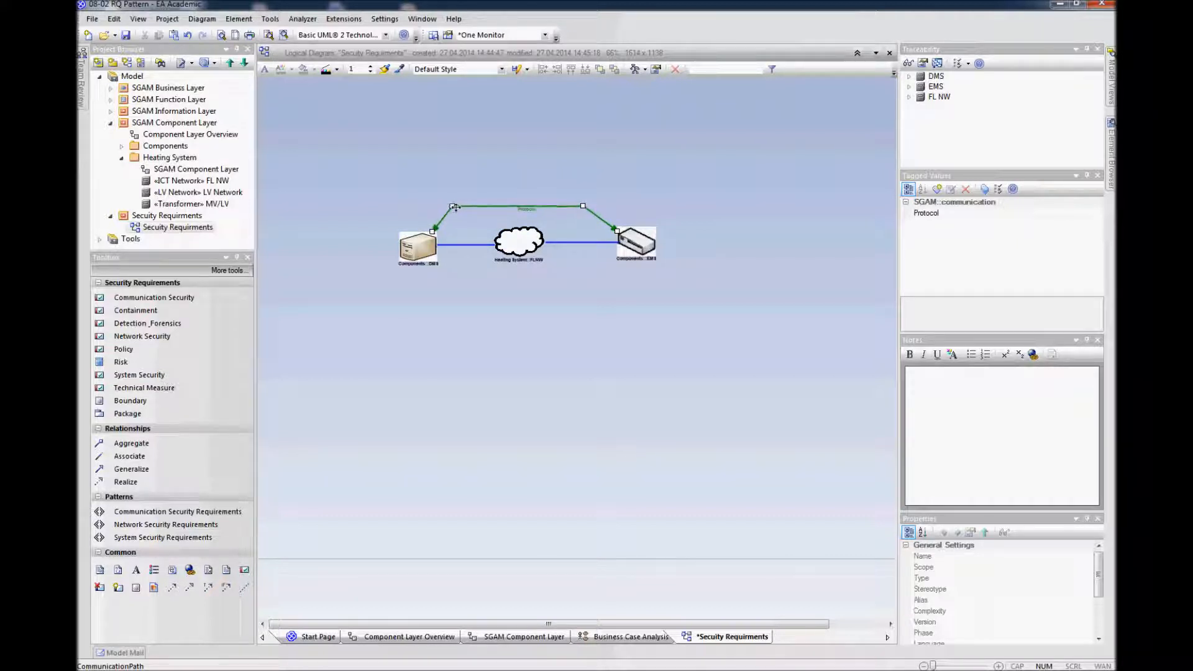
pyautogui.moveTo(548, 209); pyautogui.dragTo(552, 206)
pyautogui.moveTo(515, 244); pyautogui.dragTo(524, 244)
pyautogui.click(525, 305)
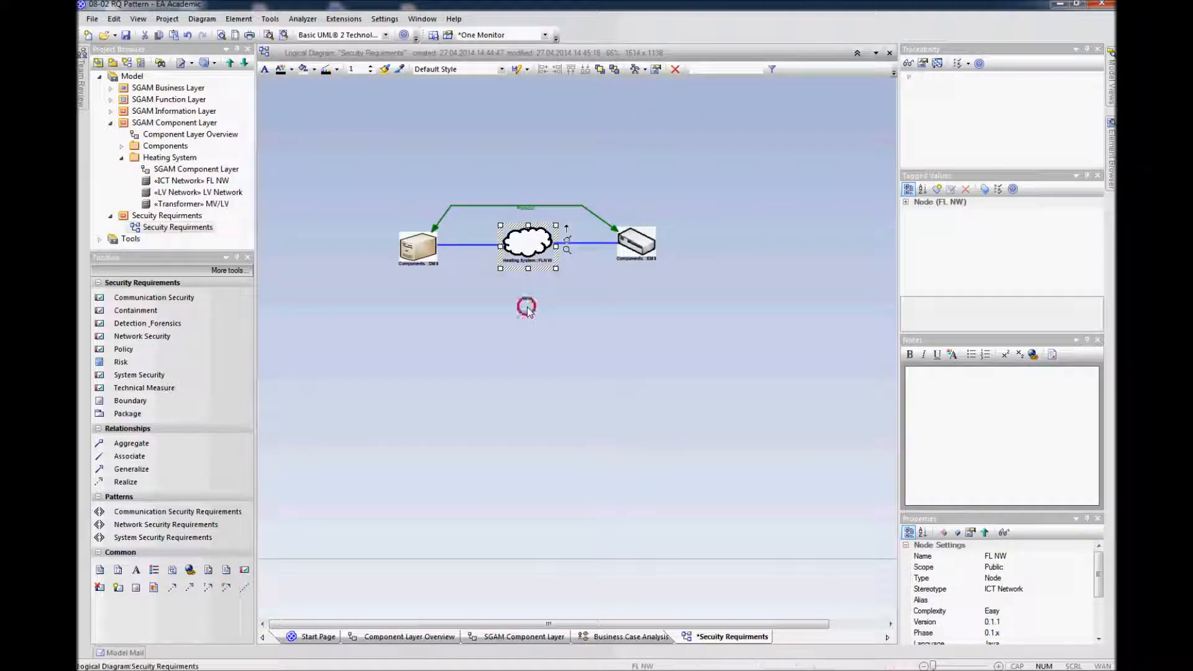
# Move DMS, FL NW, EMS and their connections together slightly lower in the diagram
pyautogui.moveTo(728, 180); pyautogui.dragTo(405, 277)
pyautogui.click(528, 245)
pyautogui.moveTo(538, 281); pyautogui.dragTo(554, 316)
pyautogui.click(576, 357)
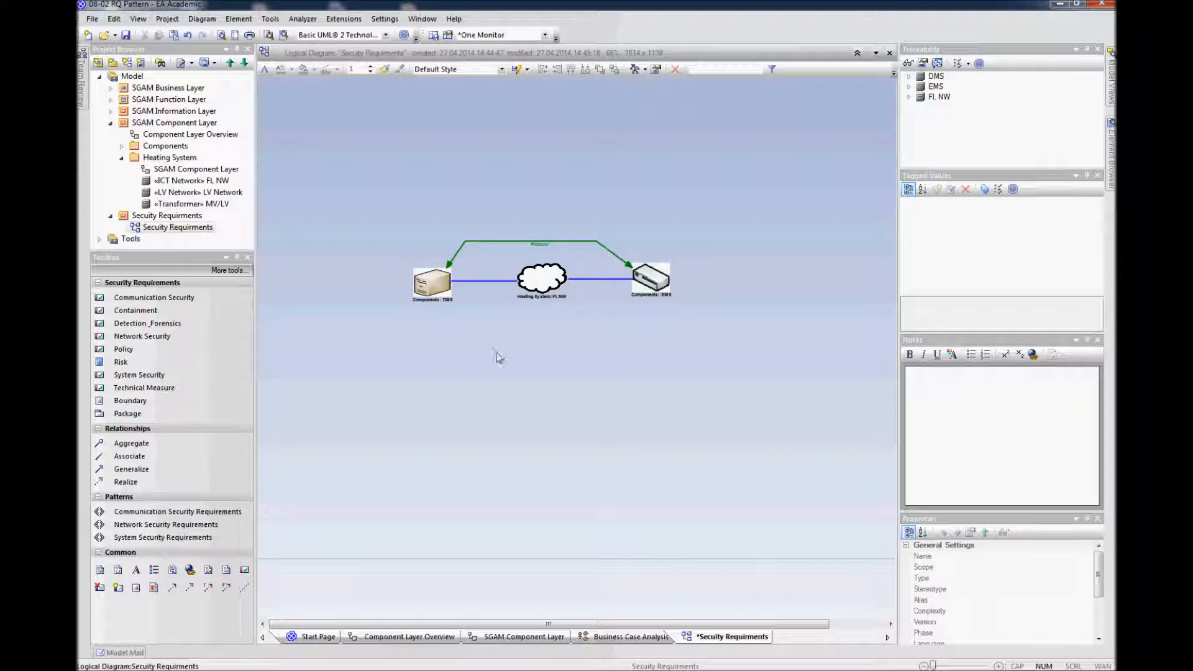
# Add a System Security requirement named "DMS System Security" beneath the DMS component
pyautogui.click(158, 377)
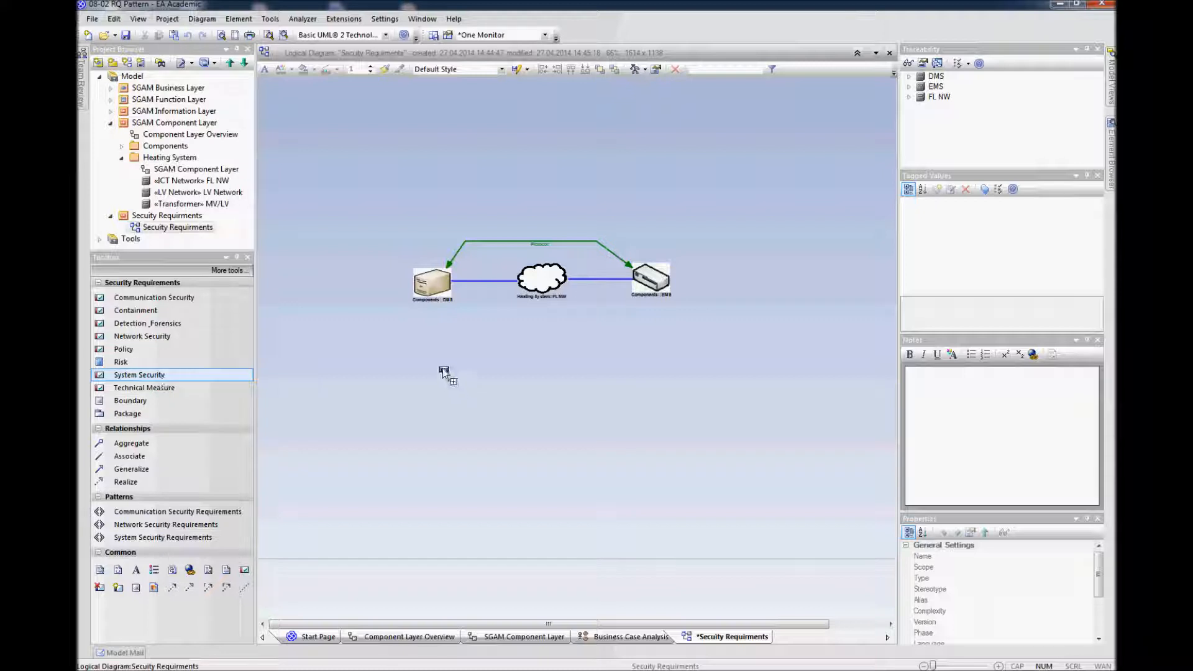
pyautogui.click(420, 354)
pyautogui.write('DMS System Security')
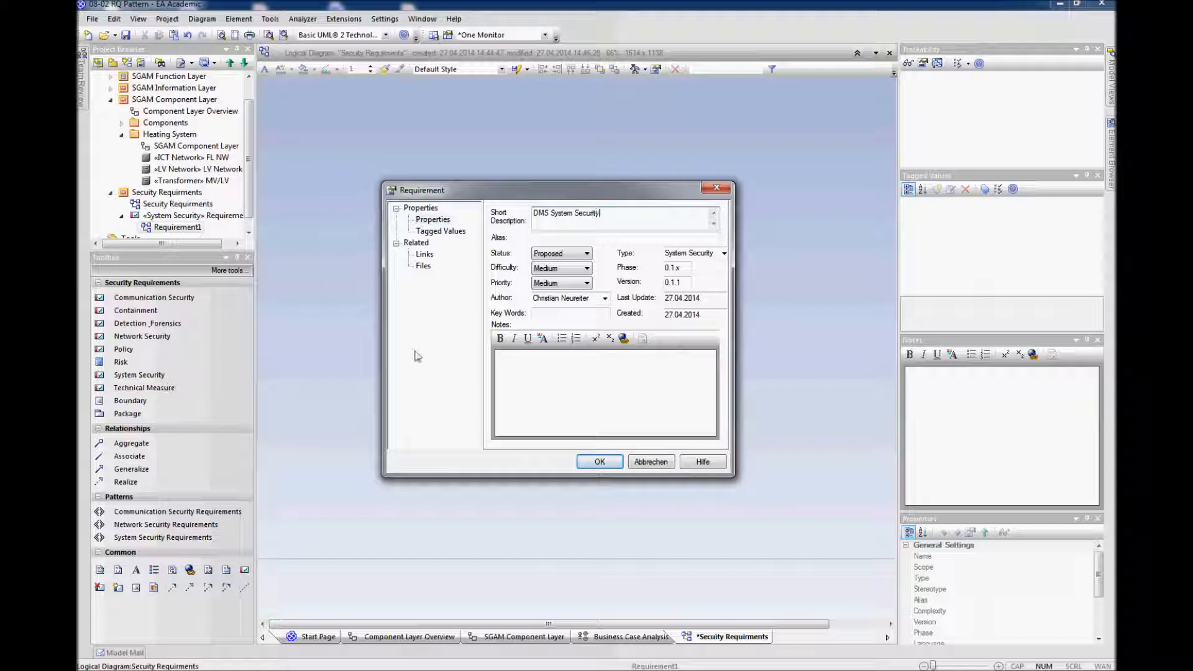
pyautogui.press('Return')
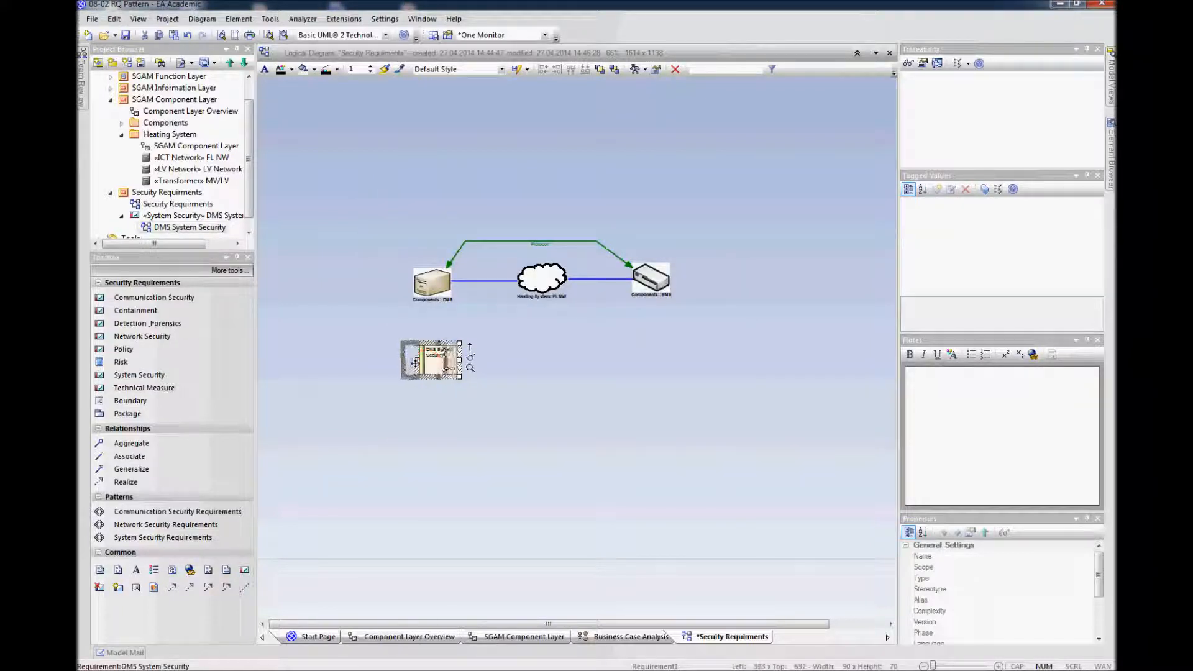
pyautogui.click(599, 373)
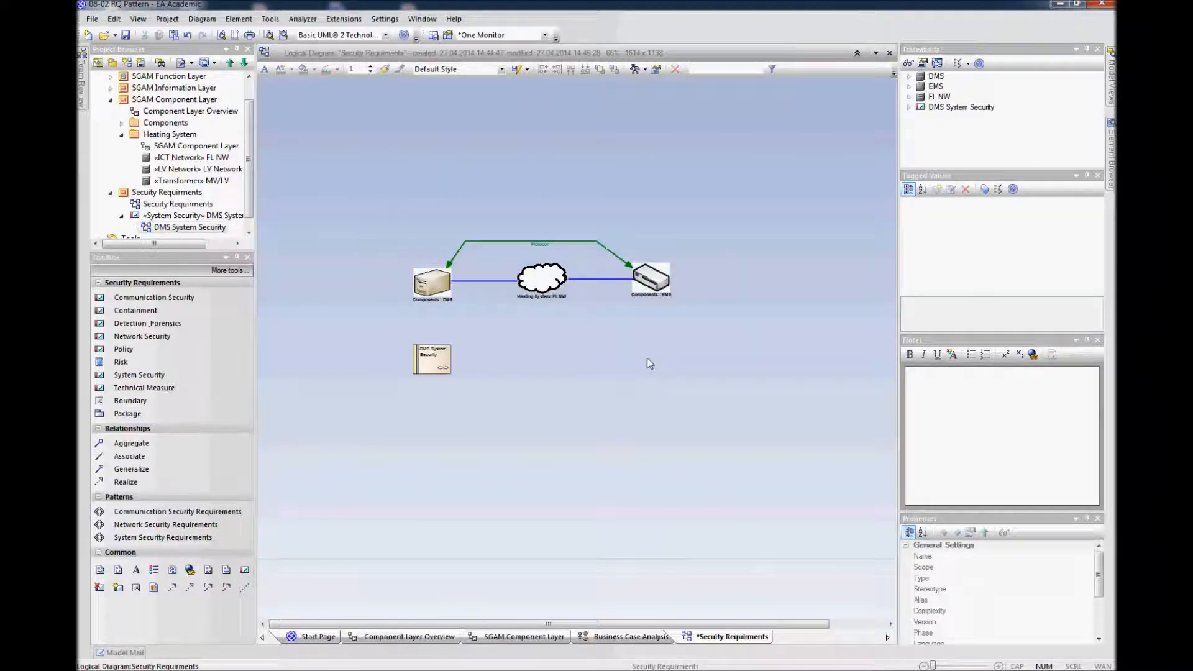
# Add a System Security requirement named "EMS System Security" and align it beneath the EMS component
pyautogui.click(648, 359)
pyautogui.write('EMS System Security')
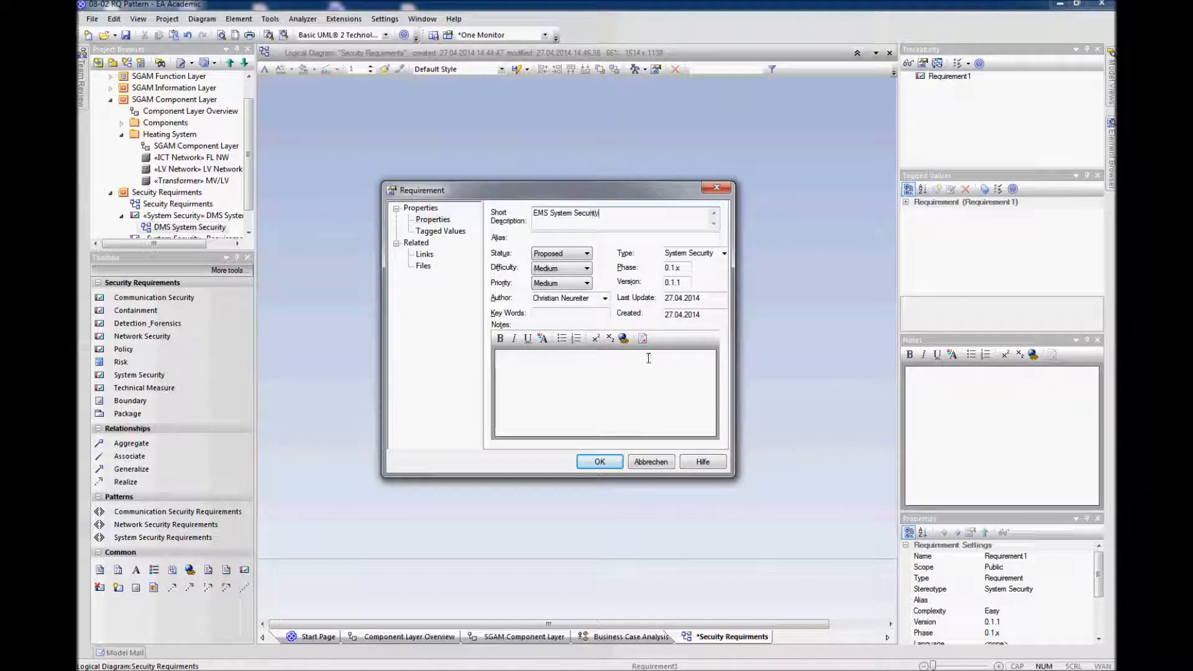
pyautogui.press('Return')
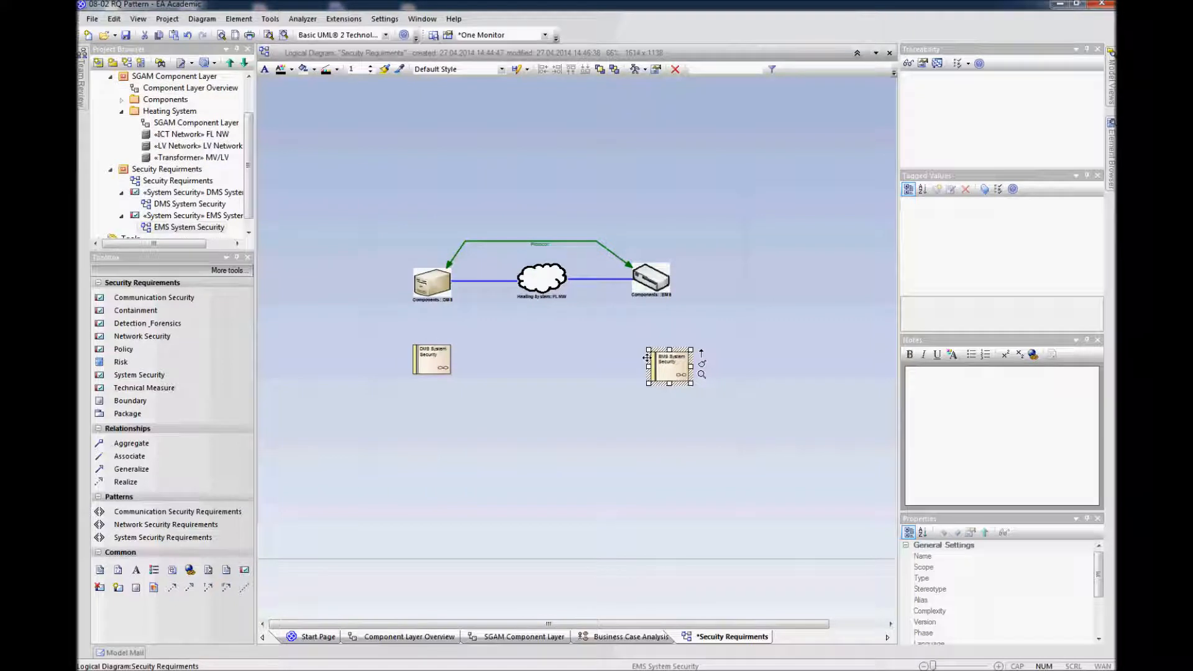
pyautogui.moveTo(673, 369); pyautogui.dragTo(665, 360)
pyautogui.click(714, 355)
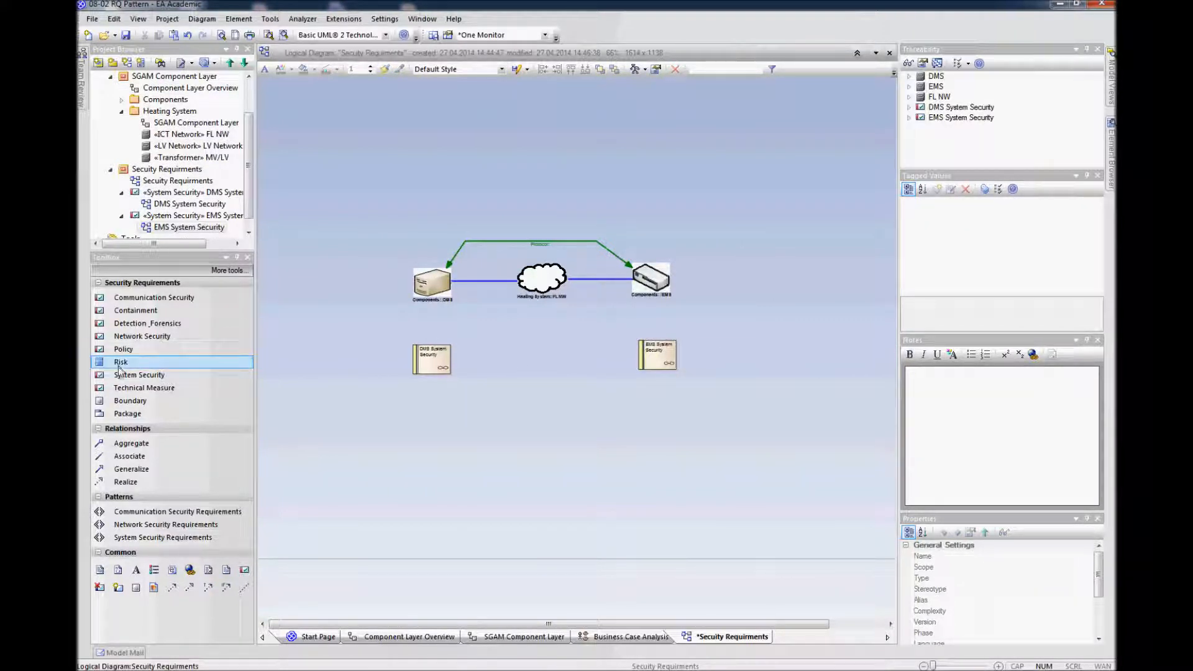
# Add a Network Security requirement named "FL Network Security" and place it just beside EMS System Security, on the side facing DMS System Security
pyautogui.click(135, 338)
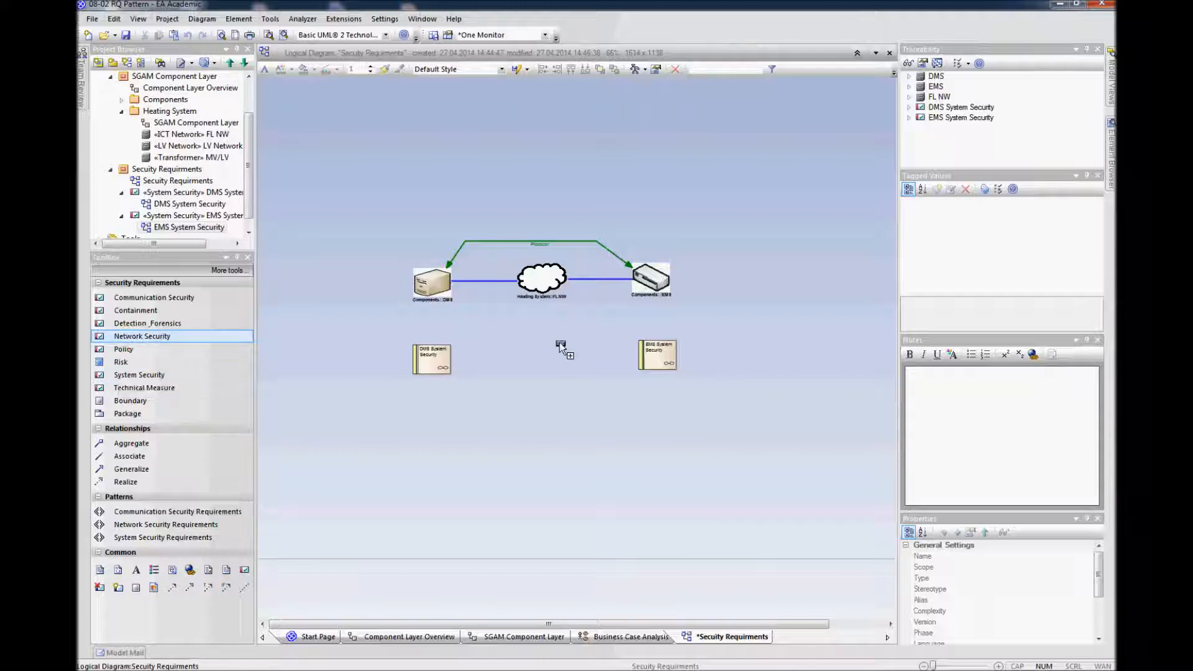
pyautogui.click(545, 349)
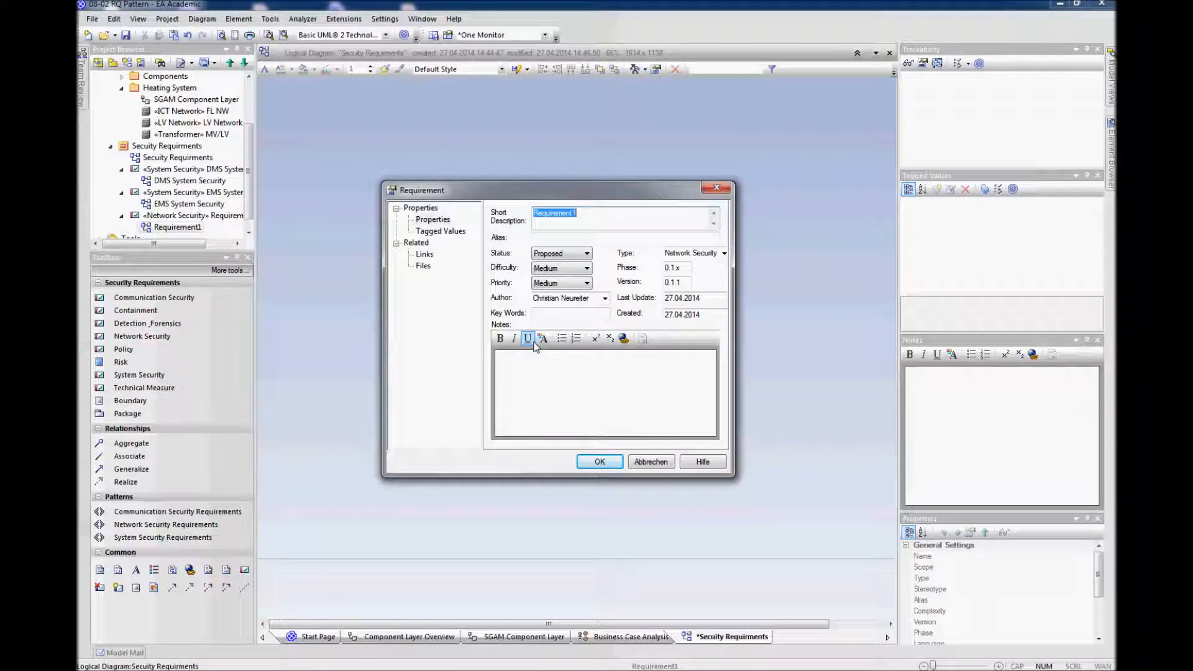
pyautogui.moveTo(554, 192)
pyautogui.mouseDown()
pyautogui.moveTo(555, 396)
pyautogui.moveTo(557, 189)
pyautogui.mouseUp()
pyautogui.write('FL ')
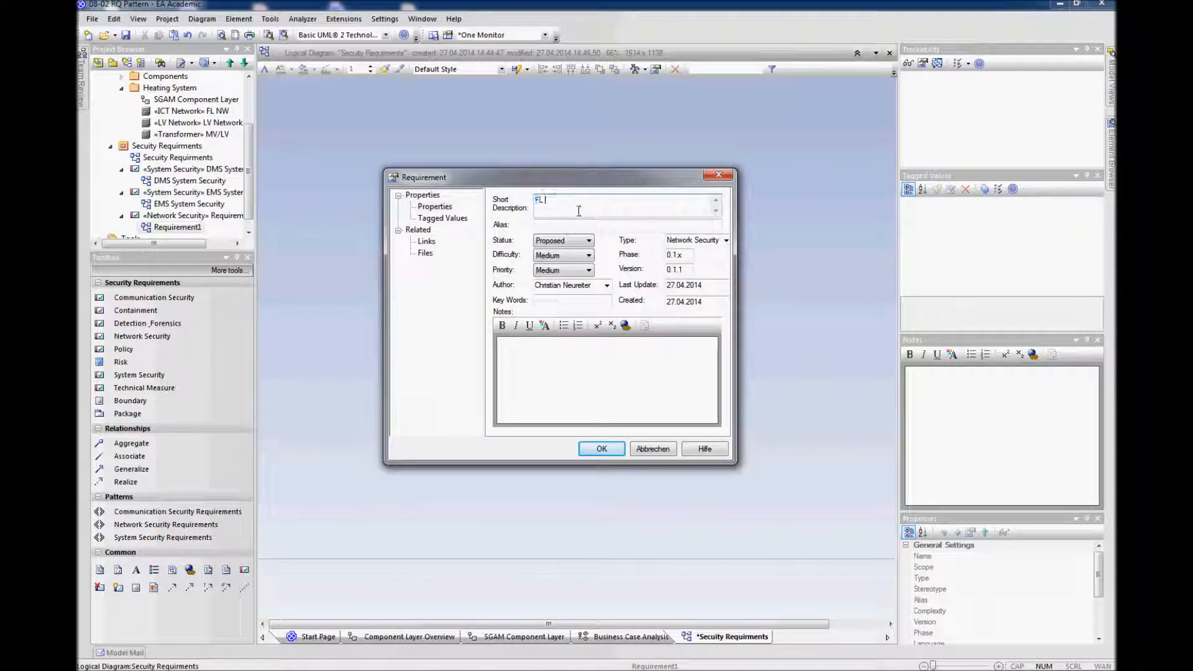
pyautogui.write('Network Security')
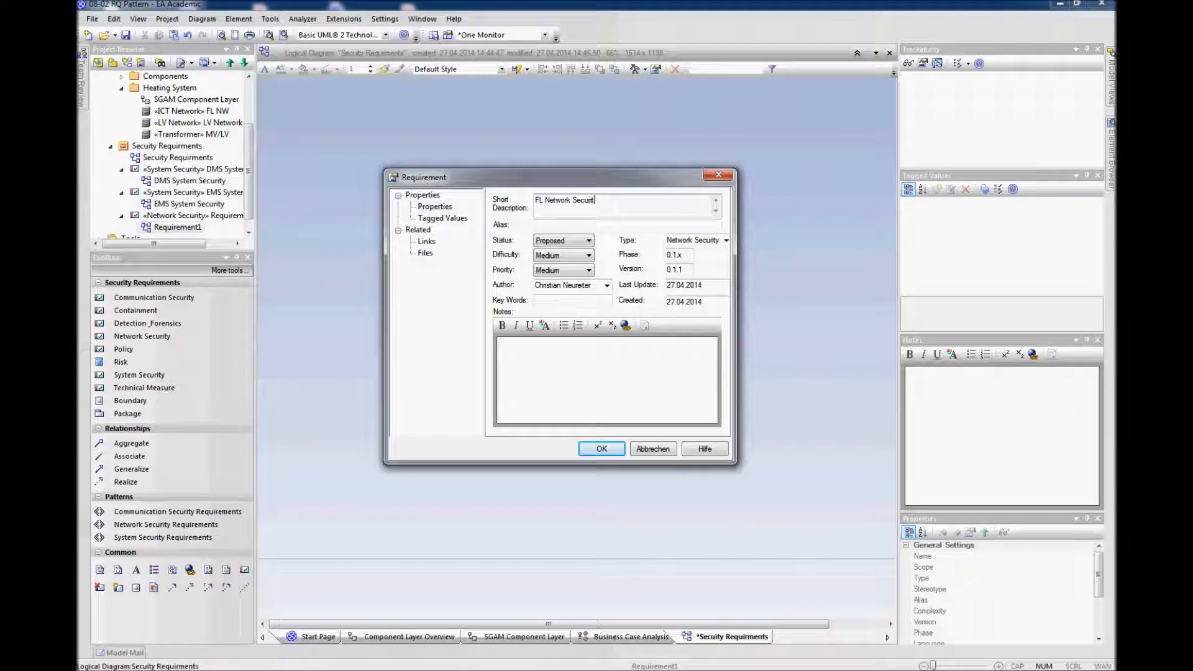
pyautogui.press('Return')
pyautogui.moveTo(552, 350); pyautogui.dragTo(591, 358)
pyautogui.click(550, 355)
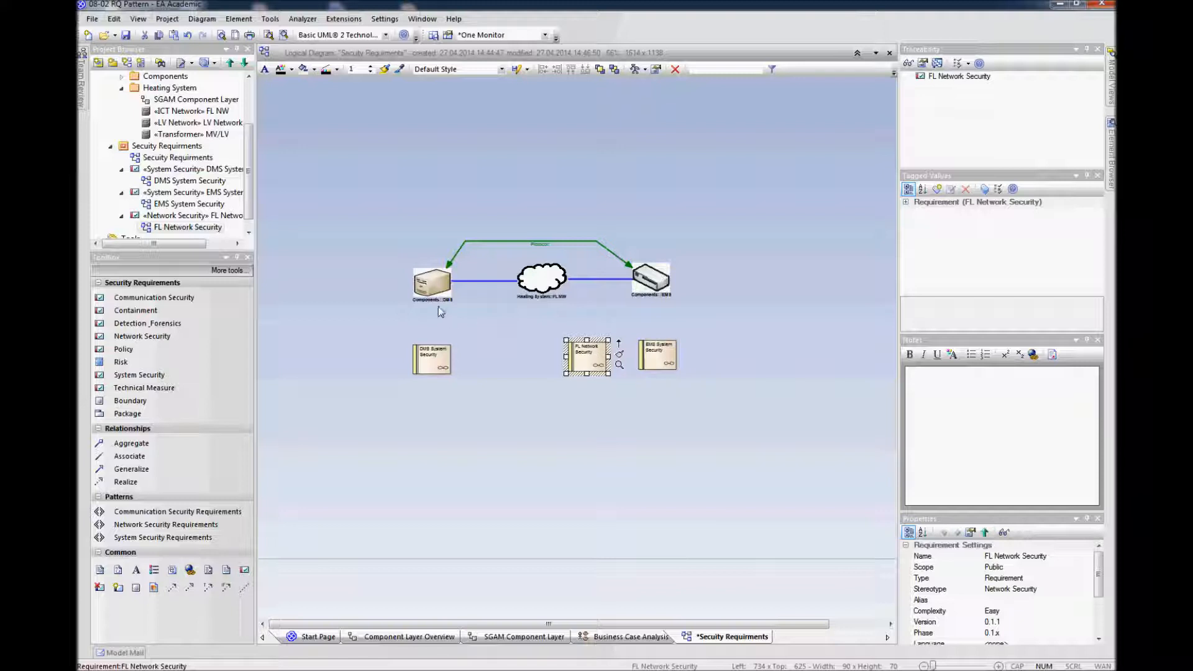
pyautogui.moveTo(438, 307)
pyautogui.moveTo(593, 358); pyautogui.dragTo(598, 358)
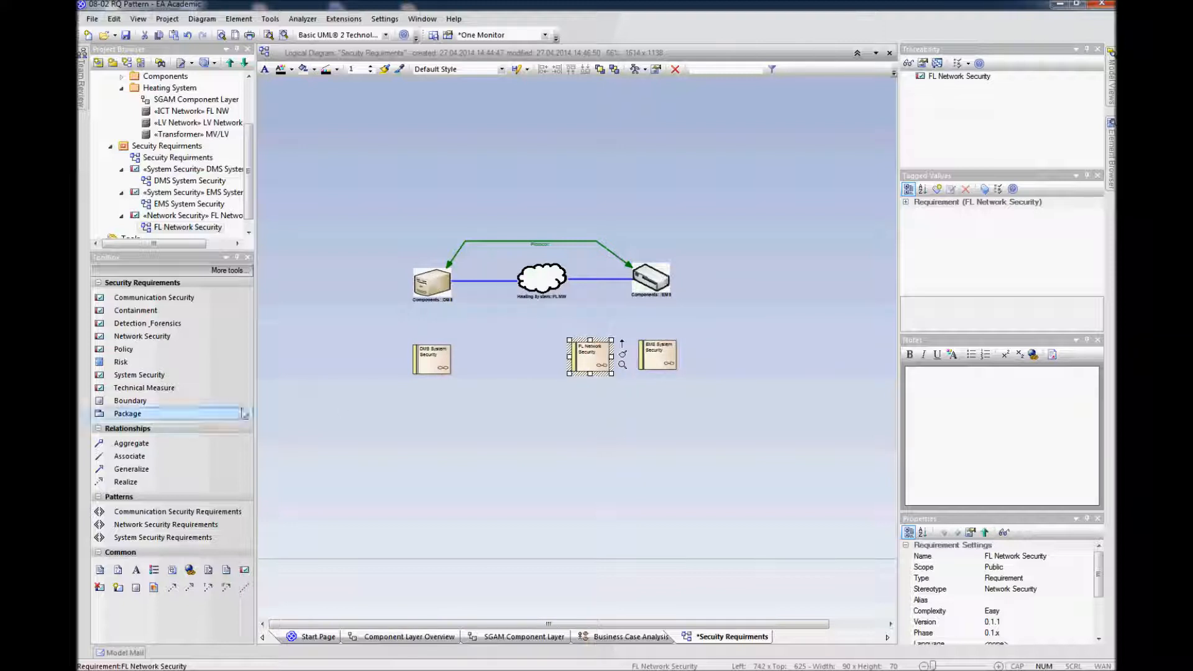
# Add a Communication Security requirement named "DMS/EMS Communication Security" between the DMS System Security and FL Network Security requirements
pyautogui.click(151, 297)
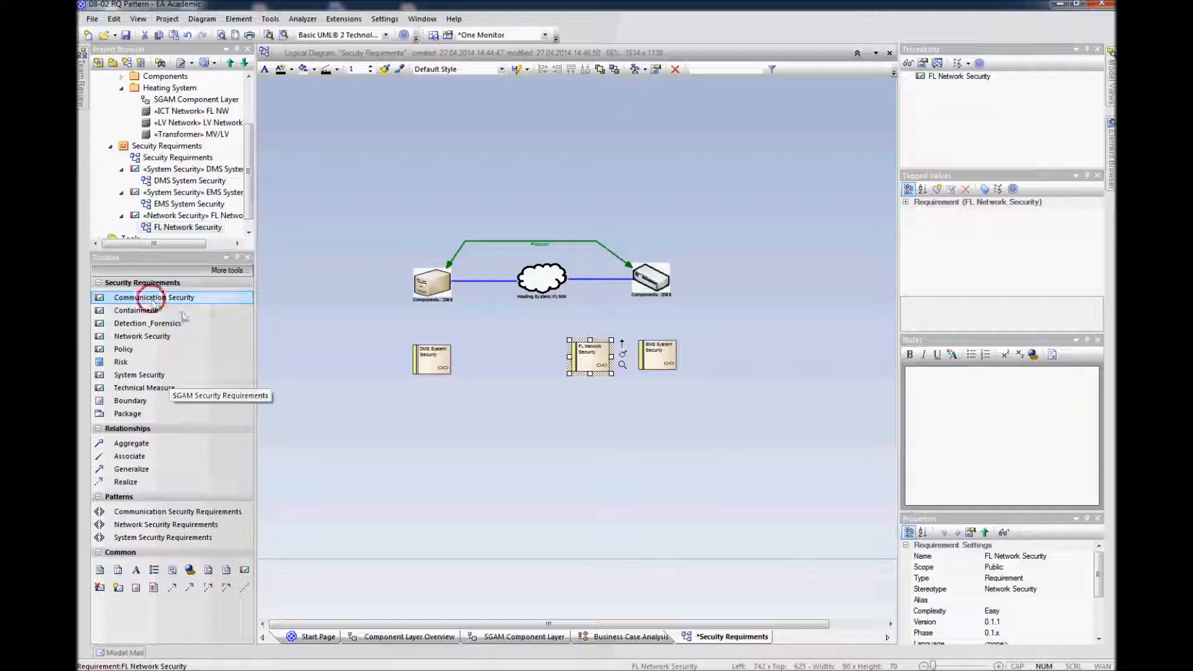
pyautogui.click(504, 347)
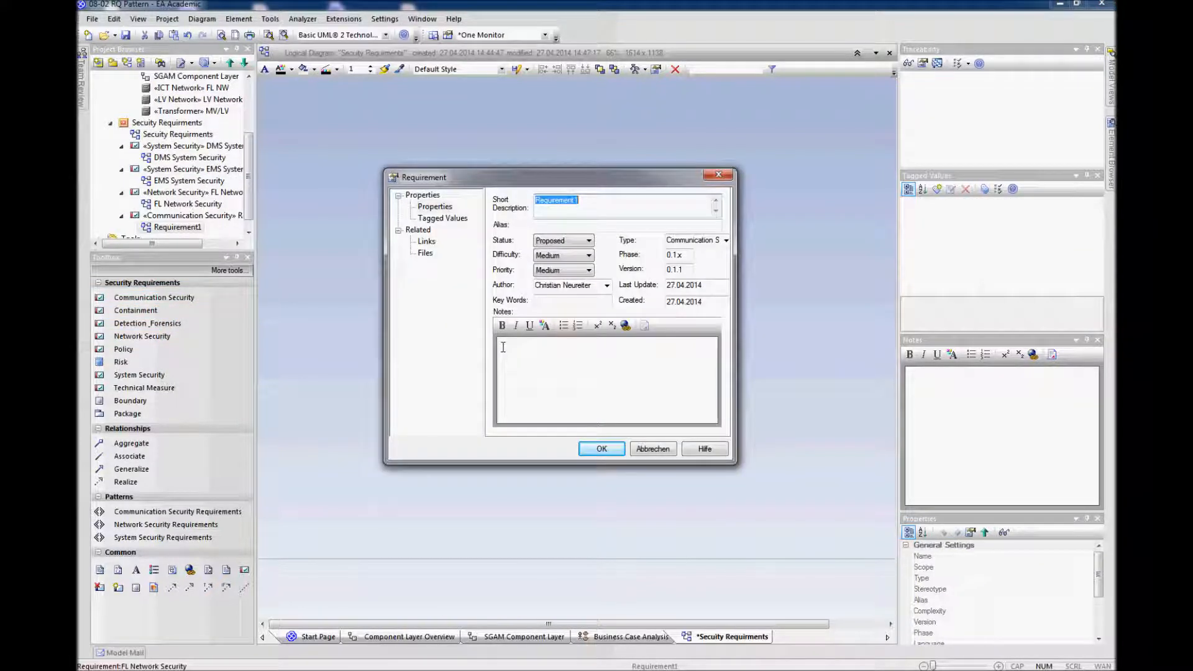
pyautogui.write('Ch')
pyautogui.write('mmunication Sec')
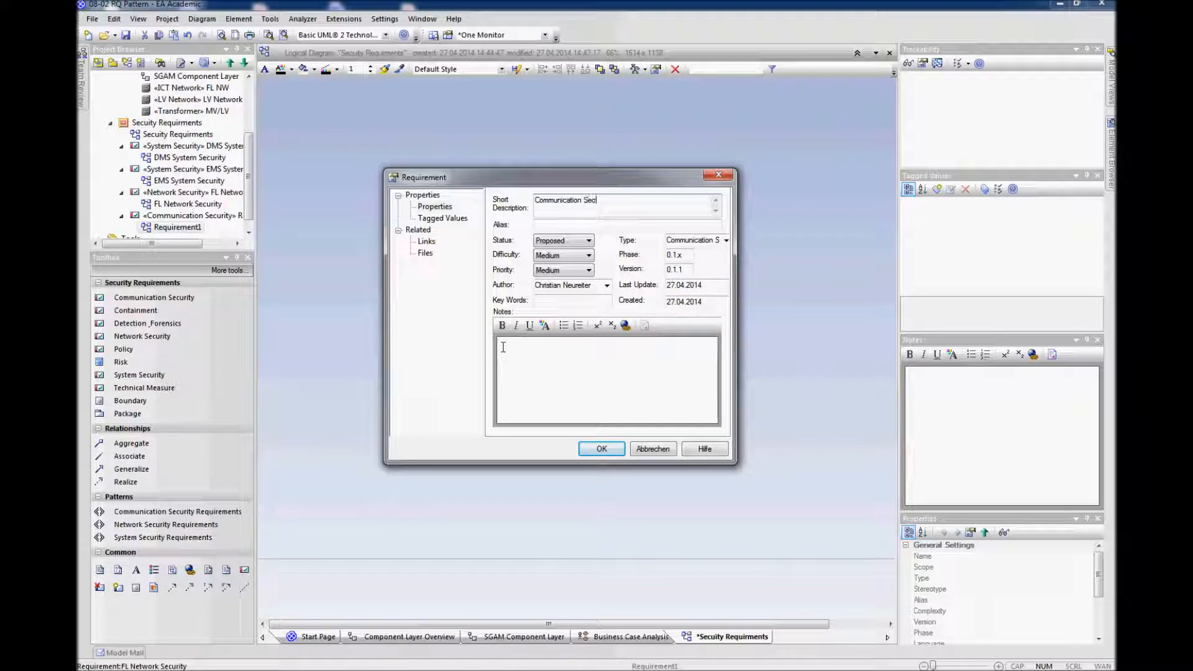
pyautogui.write('DMS/')
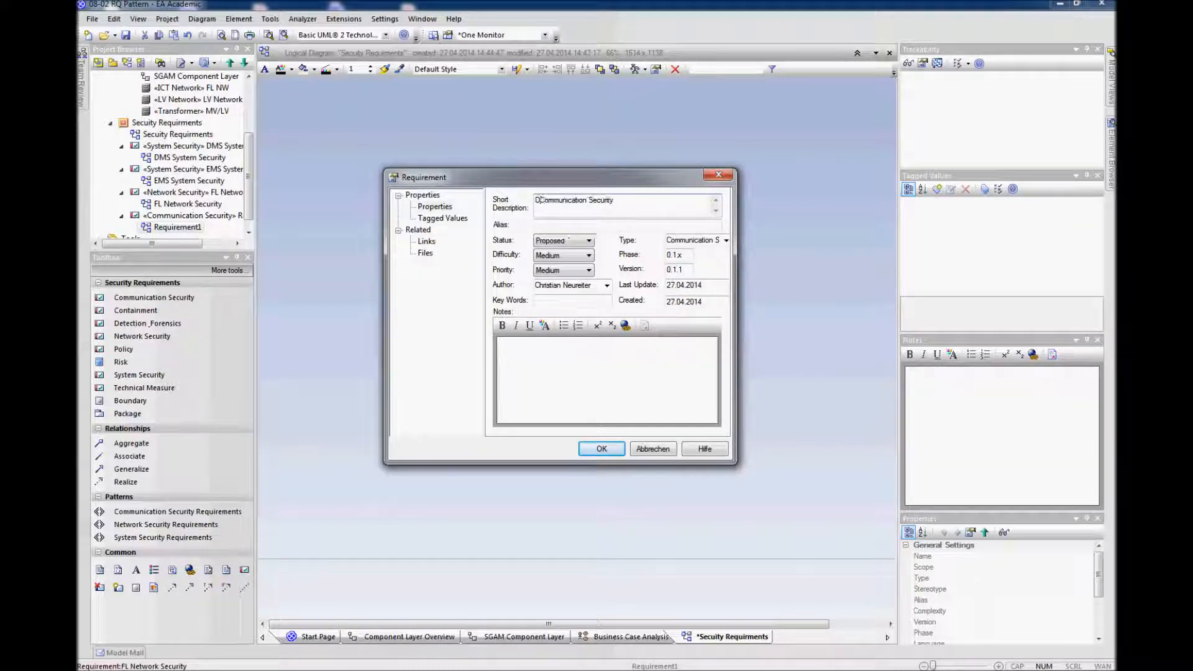
pyautogui.write('EMS')
pyautogui.click(596, 448)
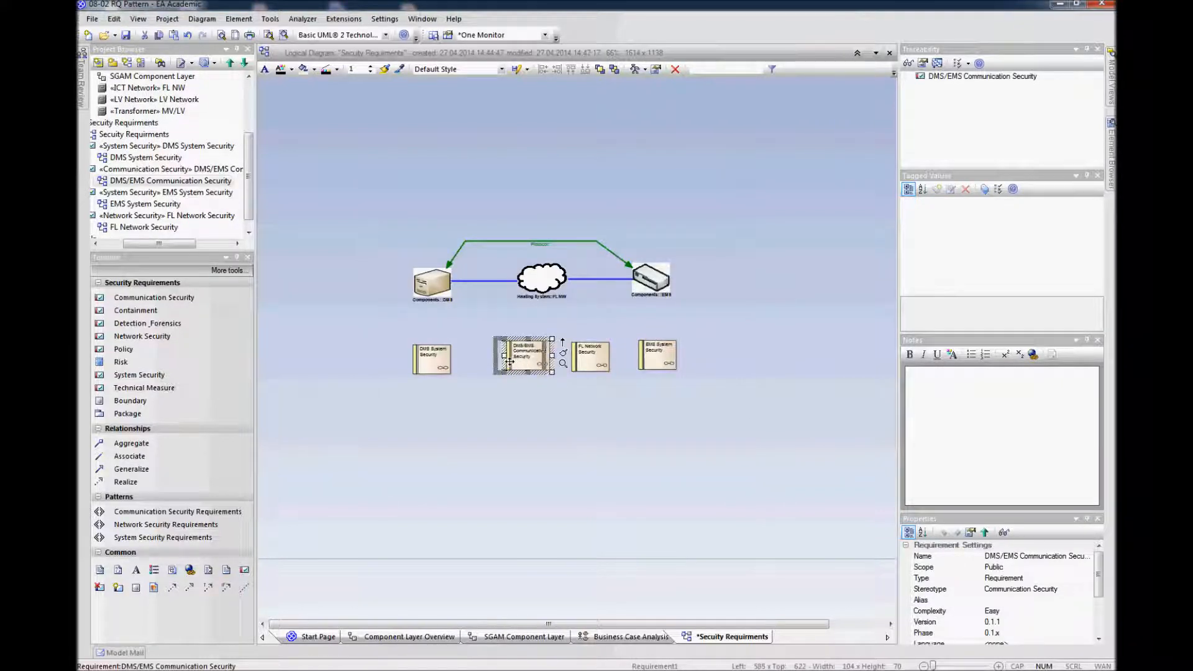
pyautogui.click(522, 408)
pyautogui.click(436, 291)
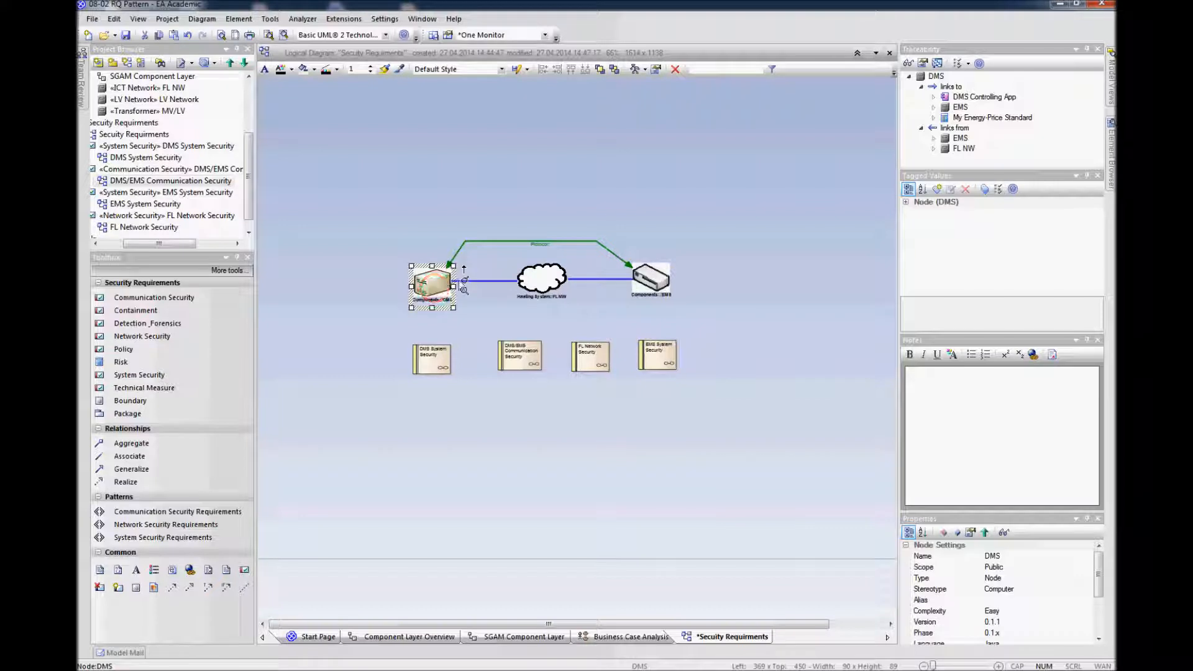
pyautogui.moveTo(464, 269); pyautogui.dragTo(445, 364)
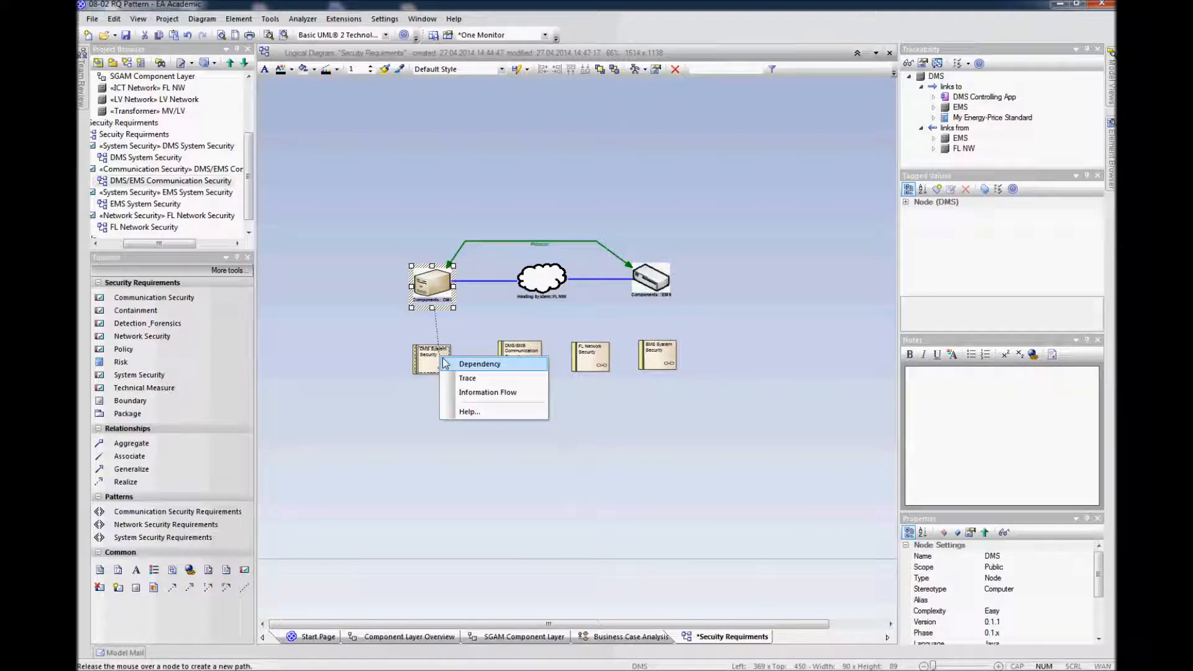
pyautogui.click(480, 364)
# Connect the DMS System Security requirement to the DMS component with a Realization relation
pyautogui.click(435, 359)
pyautogui.moveTo(447, 325); pyautogui.dragTo(438, 281)
pyautogui.click(466, 293)
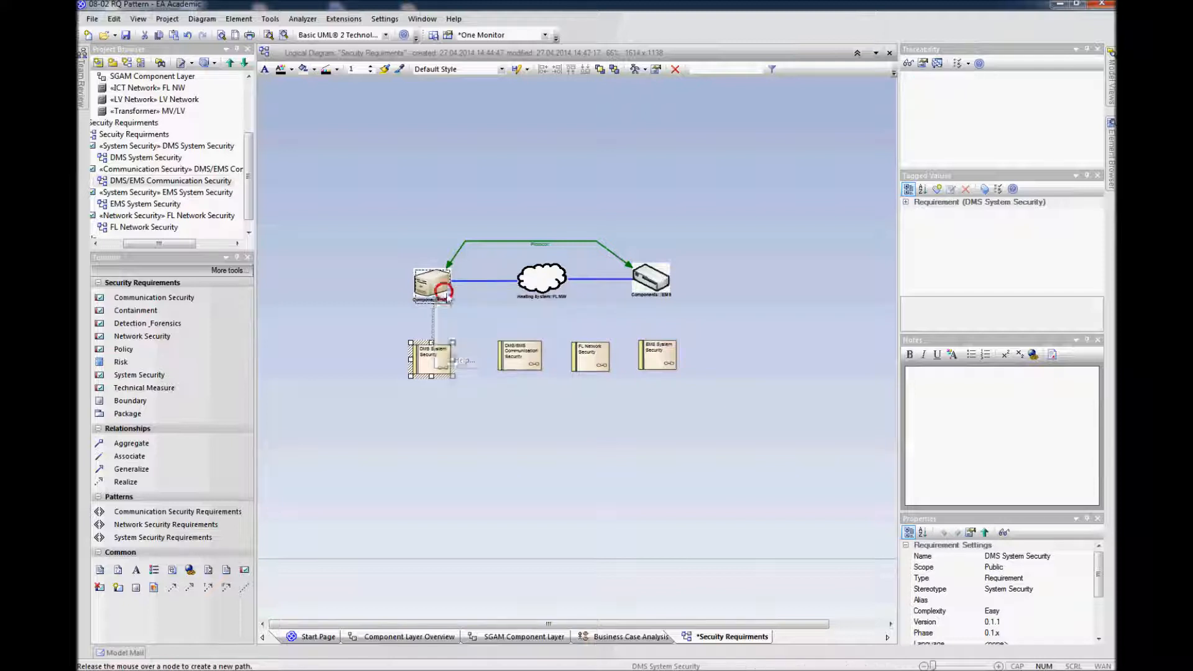
pyautogui.click(514, 362)
# Connect EMS System Security to EMS and FL Network Security to FL NW with Realization relations
pyautogui.click(657, 356)
pyautogui.moveTo(681, 343); pyautogui.dragTo(654, 286)
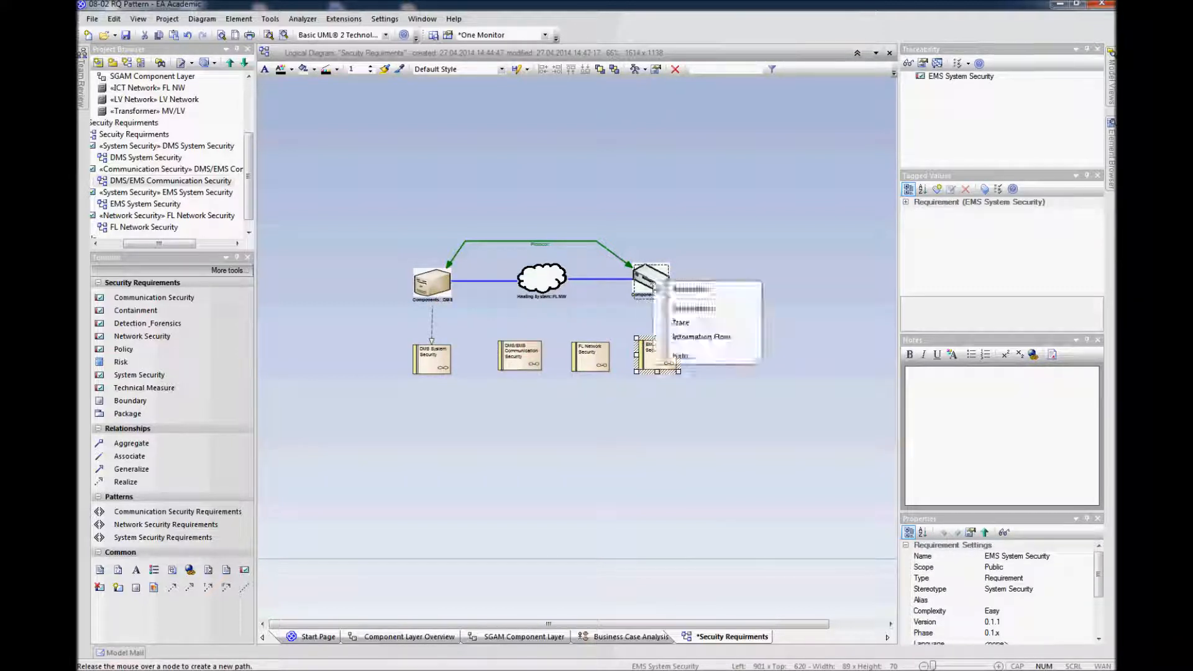
pyautogui.click(693, 288)
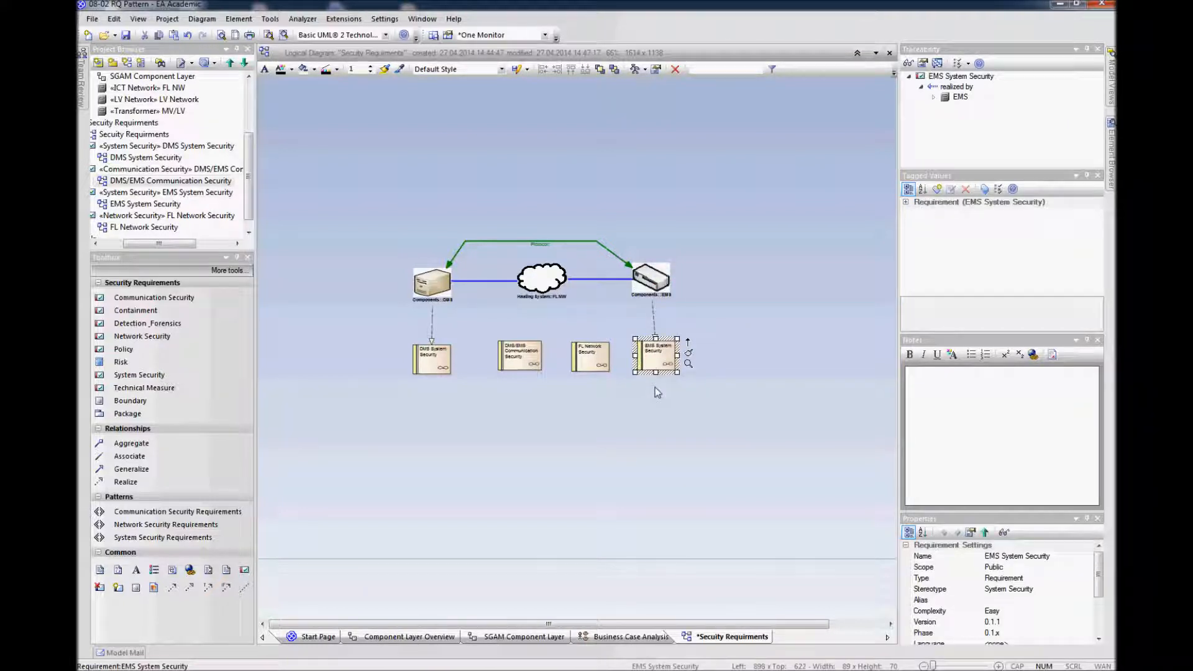
pyautogui.click(591, 361)
pyautogui.moveTo(622, 342); pyautogui.dragTo(548, 280)
pyautogui.click(573, 288)
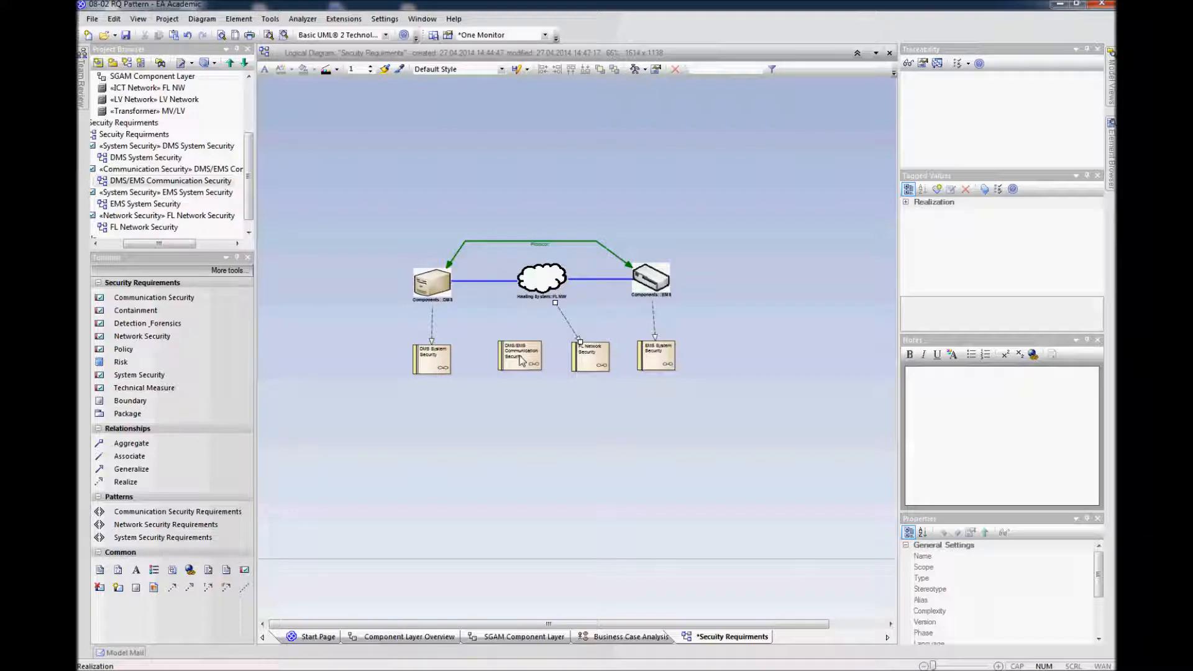
# Connect the DMS/EMS Communication Security requirement to both EMS and DMS with Realization relations
pyautogui.click(521, 360)
pyautogui.moveTo(548, 340); pyautogui.dragTo(646, 289)
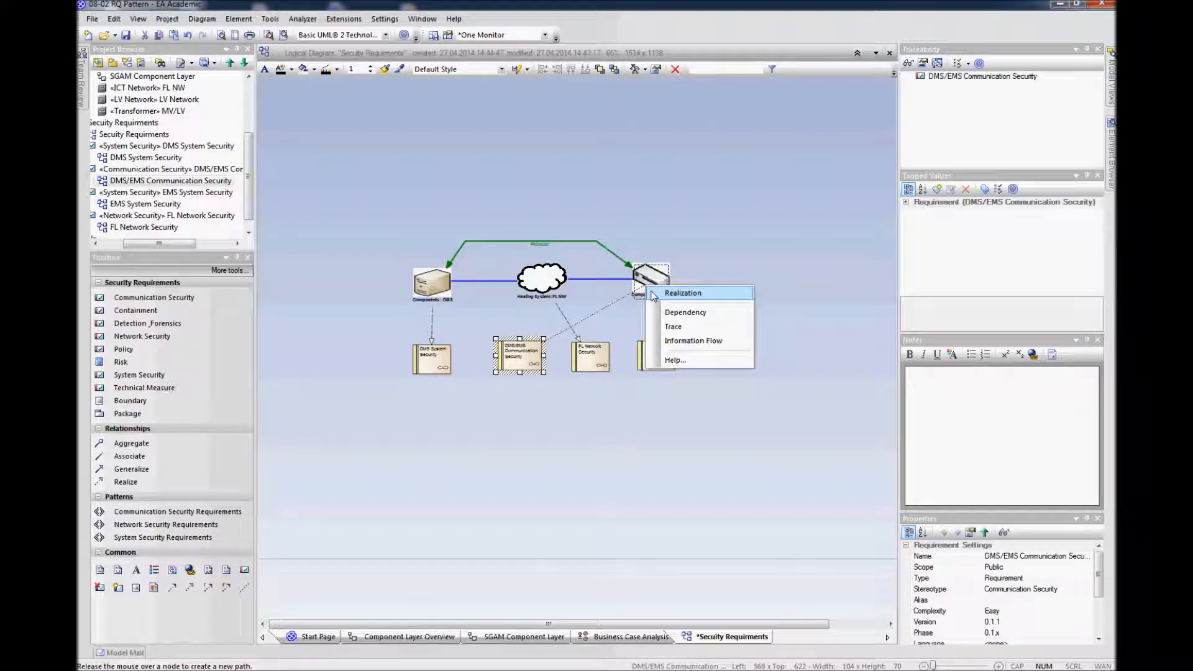
pyautogui.click(682, 294)
pyautogui.moveTo(555, 344); pyautogui.dragTo(429, 286)
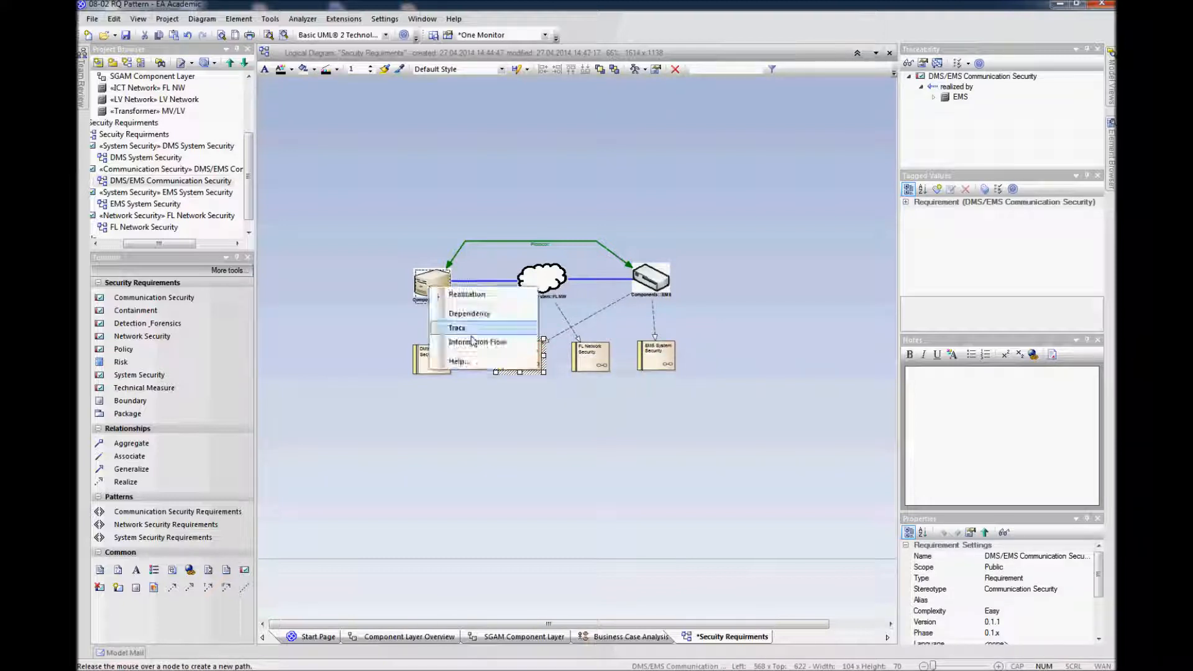
pyautogui.click(482, 295)
# Move the four security requirements slightly lower so they line up in a row beneath the components
pyautogui.moveTo(714, 328); pyautogui.dragTo(512, 378)
pyautogui.click(538, 409)
pyautogui.click(440, 373)
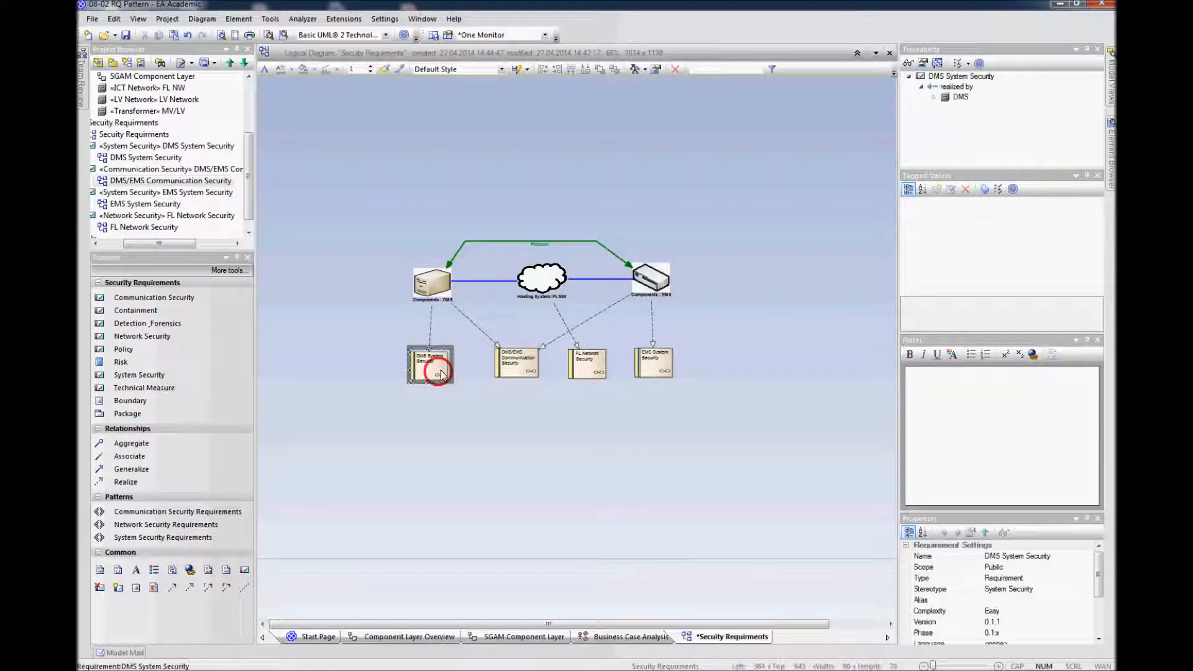
pyautogui.click(445, 417)
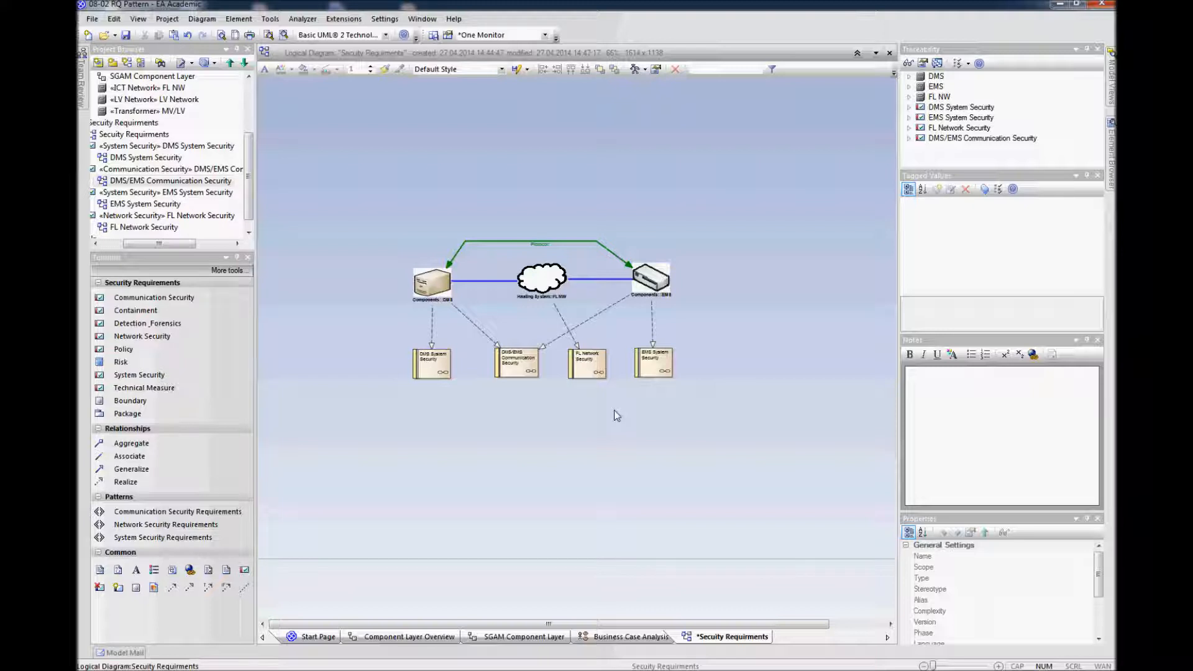
pyautogui.click(441, 373)
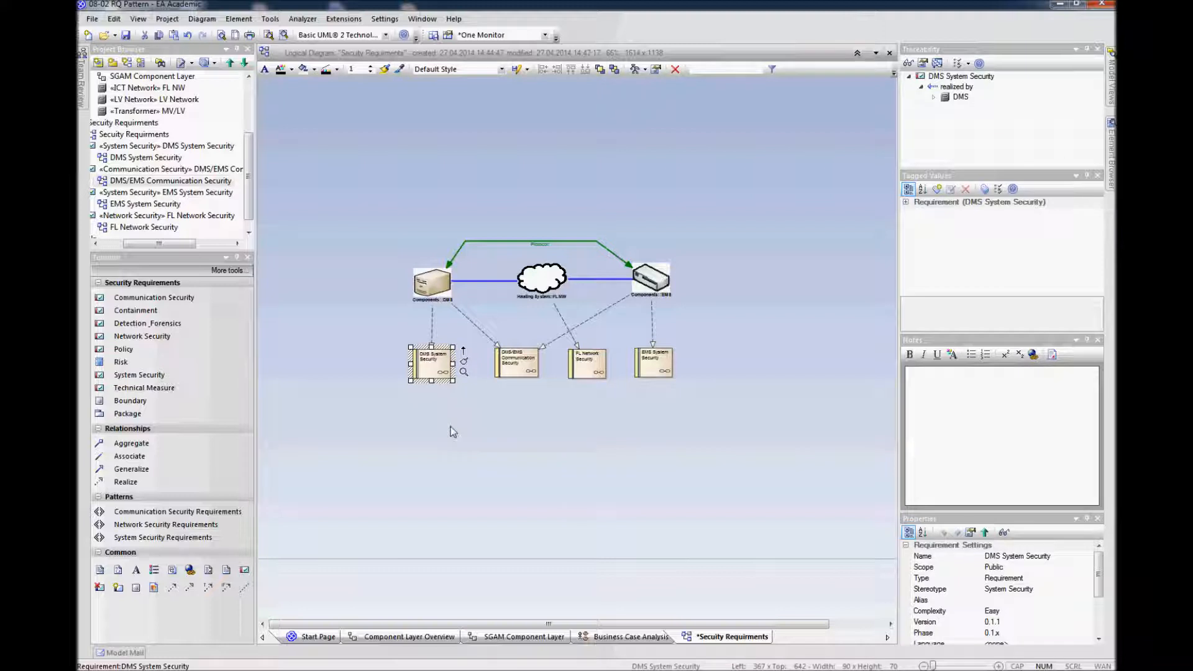
pyautogui.click(447, 421)
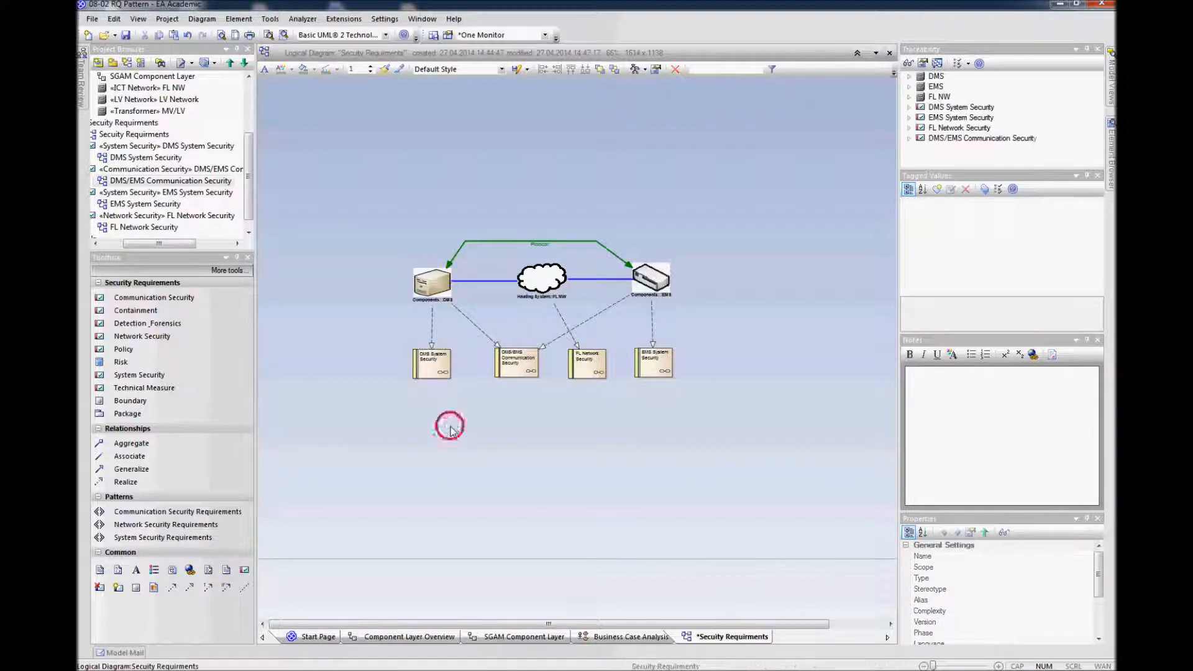
pyautogui.click(439, 369)
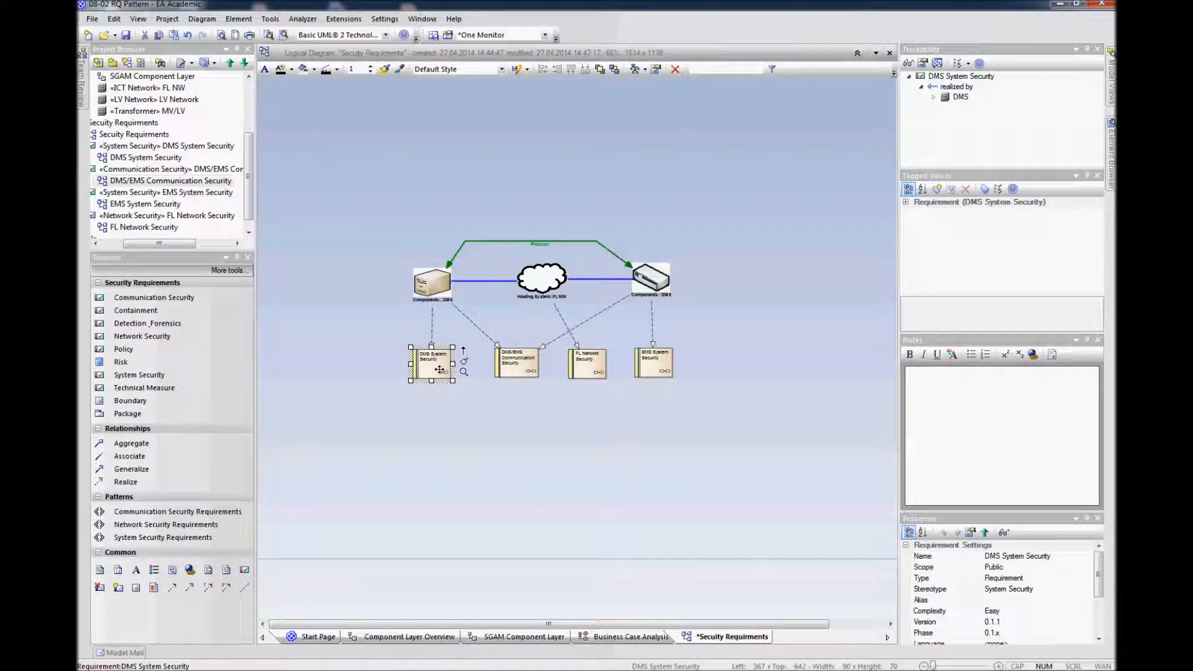
pyautogui.rightClick(439, 367)
pyautogui.press('Escape')
# Locate the DMS System Security requirement in the project browser and open its DMS System Security diagram
pyautogui.moveTo(168, 250); pyautogui.dragTo(142, 243)
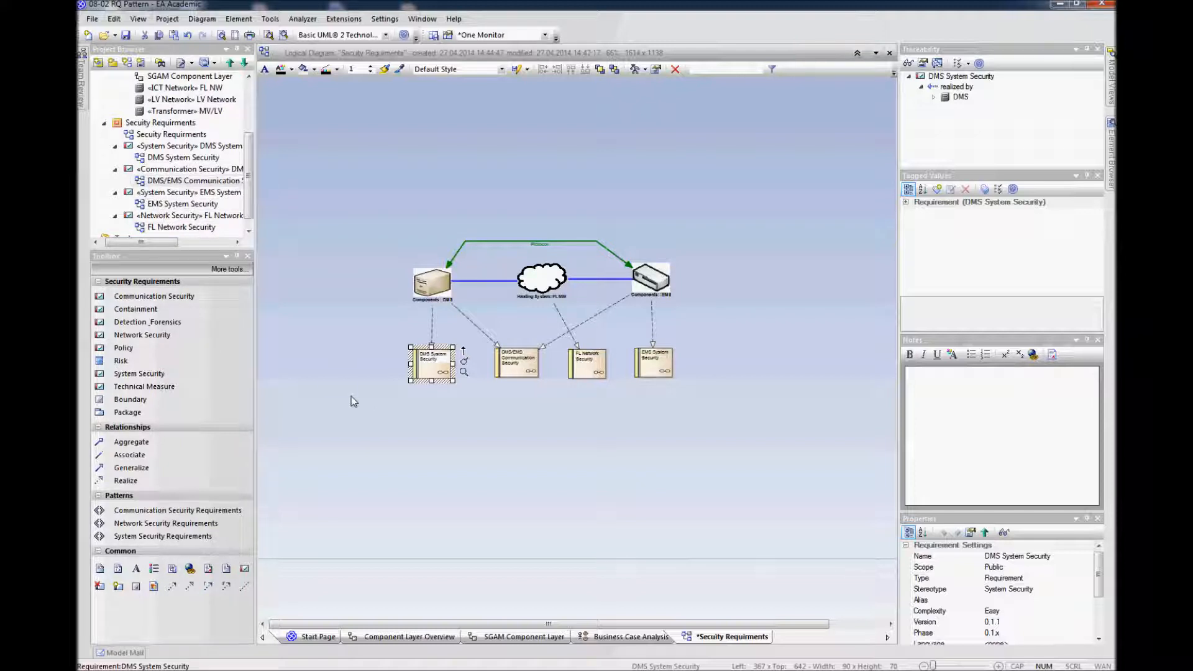
pyautogui.click(404, 424)
pyautogui.click(425, 361)
pyautogui.hotkey('alt', 'g')
pyautogui.click(176, 159)
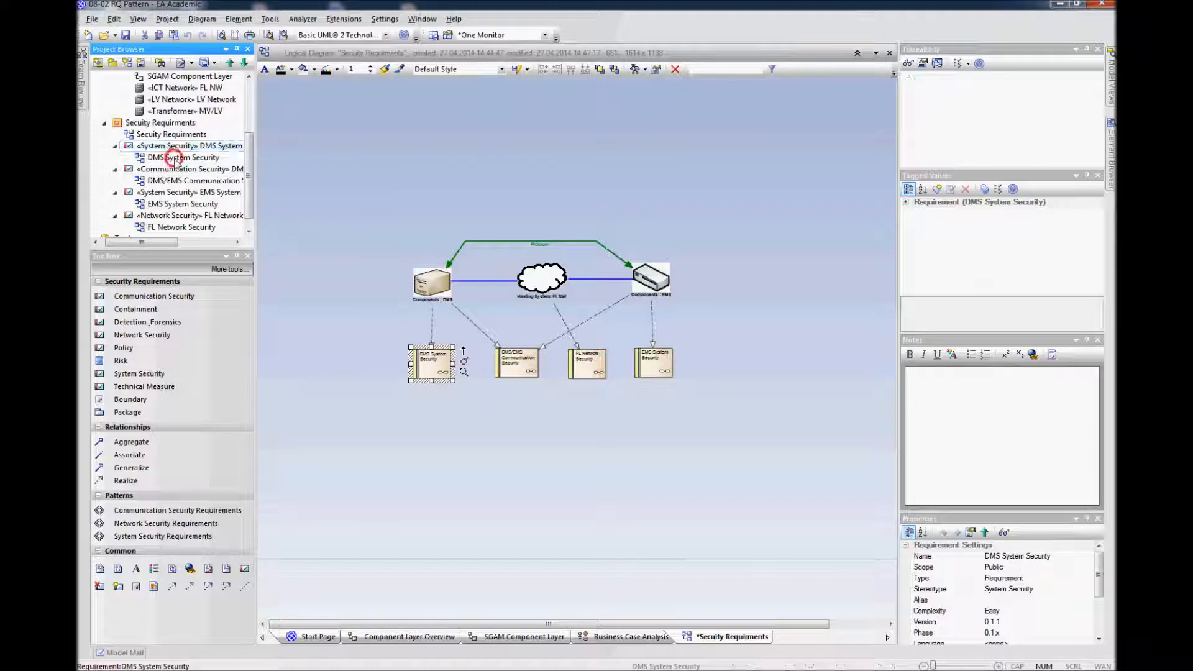
pyautogui.rightClick(177, 159)
pyautogui.click(249, 193)
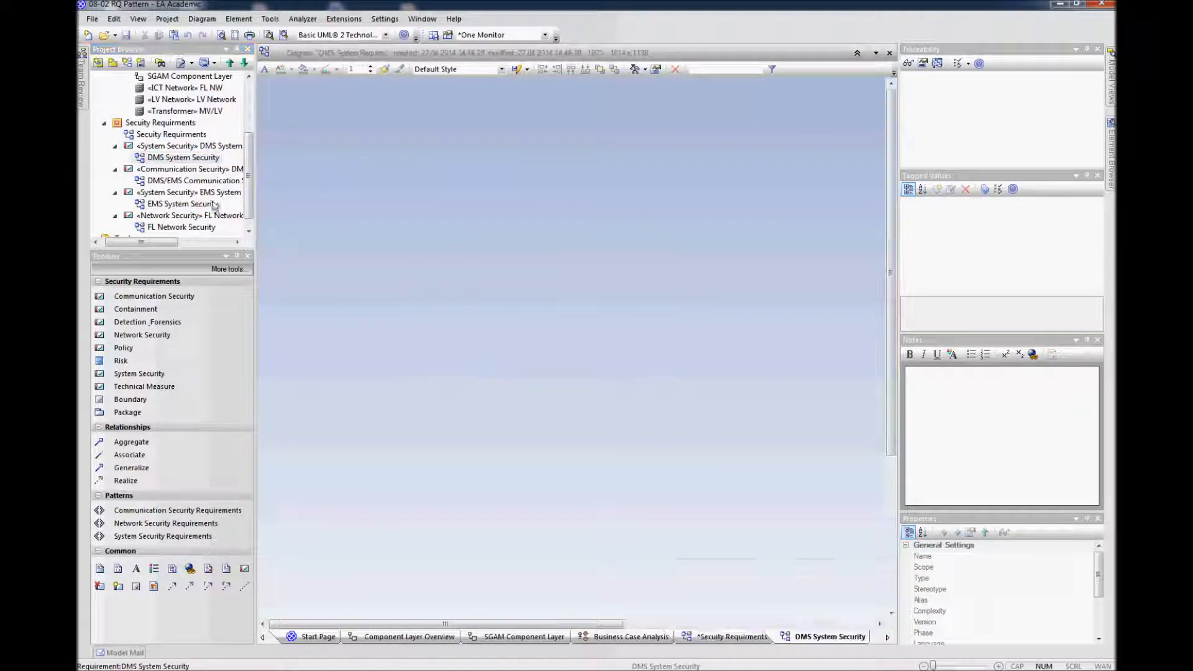
pyautogui.scroll(-7, 371, 225)
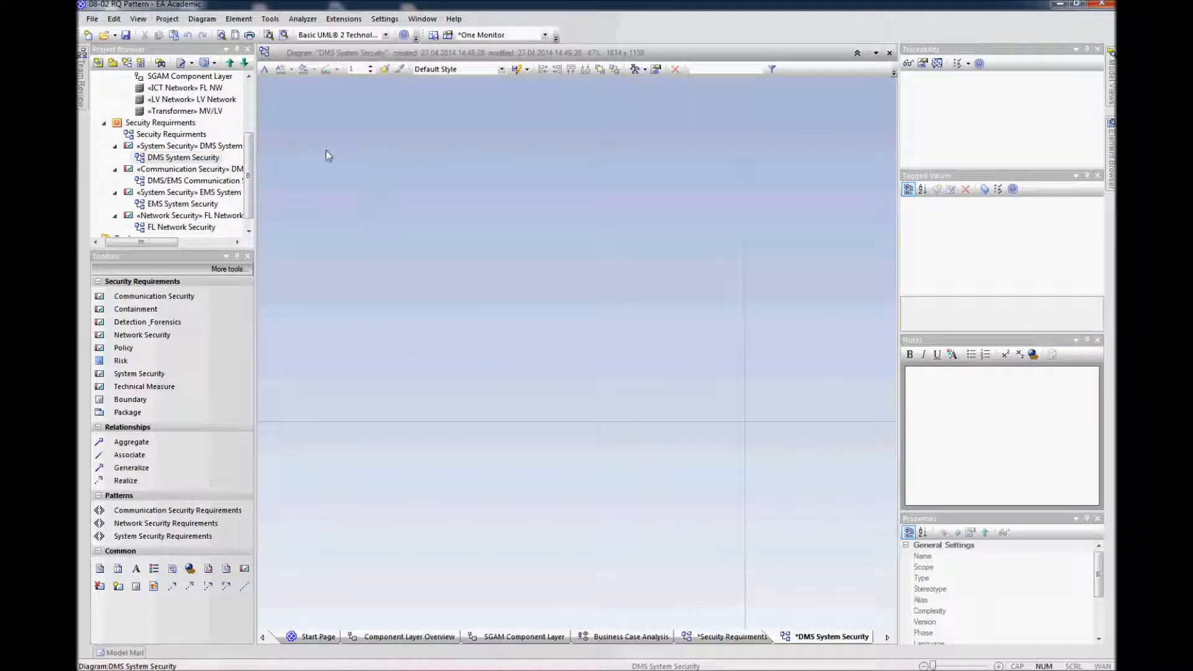
# Paste the DMS System Security requirement into its diagram, place it in the upper-left area and make it wider and flatter
pyautogui.click(302, 105)
pyautogui.hotkey('ctrl', 'v')
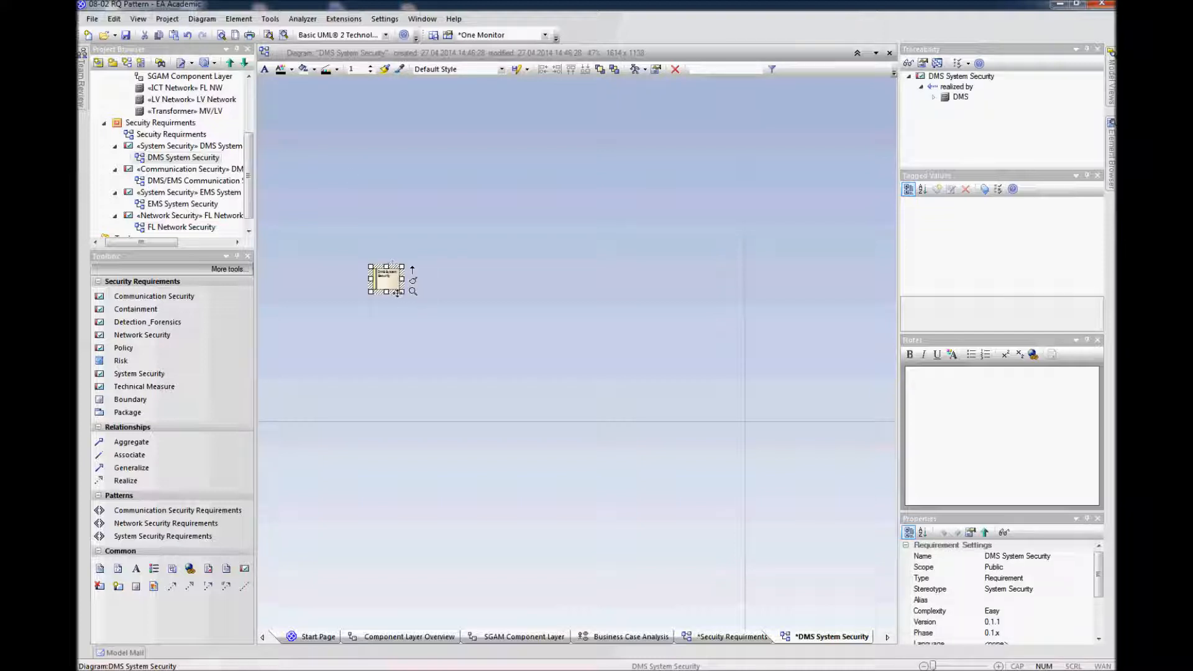
pyautogui.moveTo(400, 292); pyautogui.dragTo(317, 100)
pyautogui.click(345, 158)
pyautogui.click(331, 136)
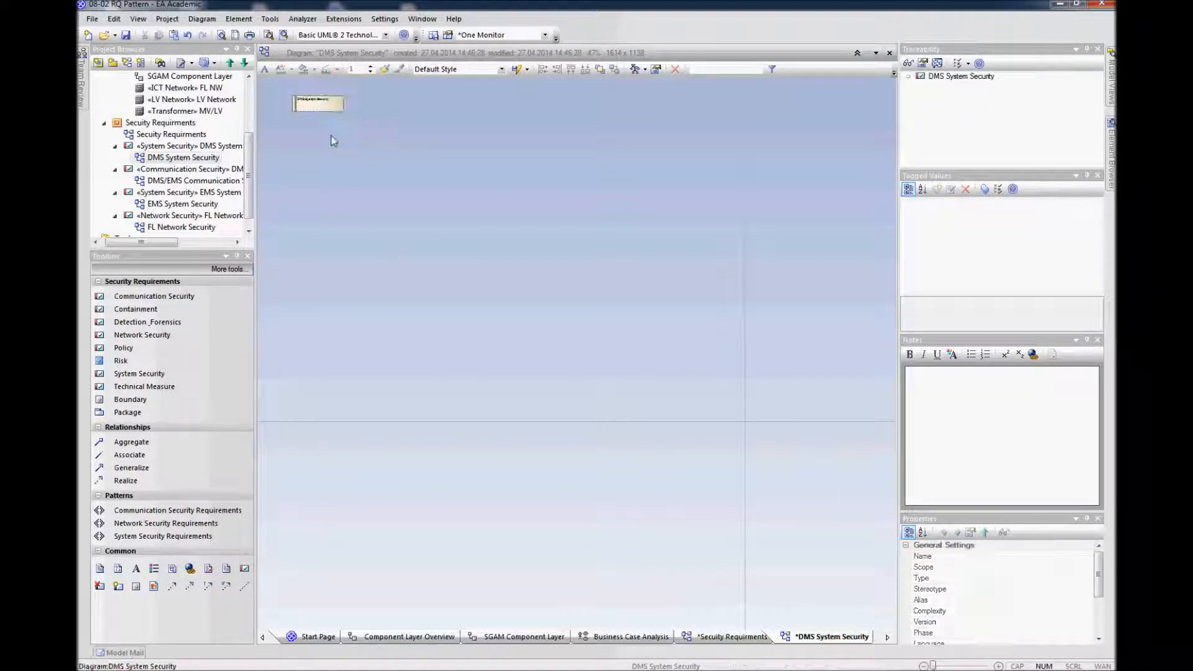
# Start adding the System Security Requirements pattern to the DMS System Security diagram and enlarge its settings dialog
pyautogui.click(151, 539)
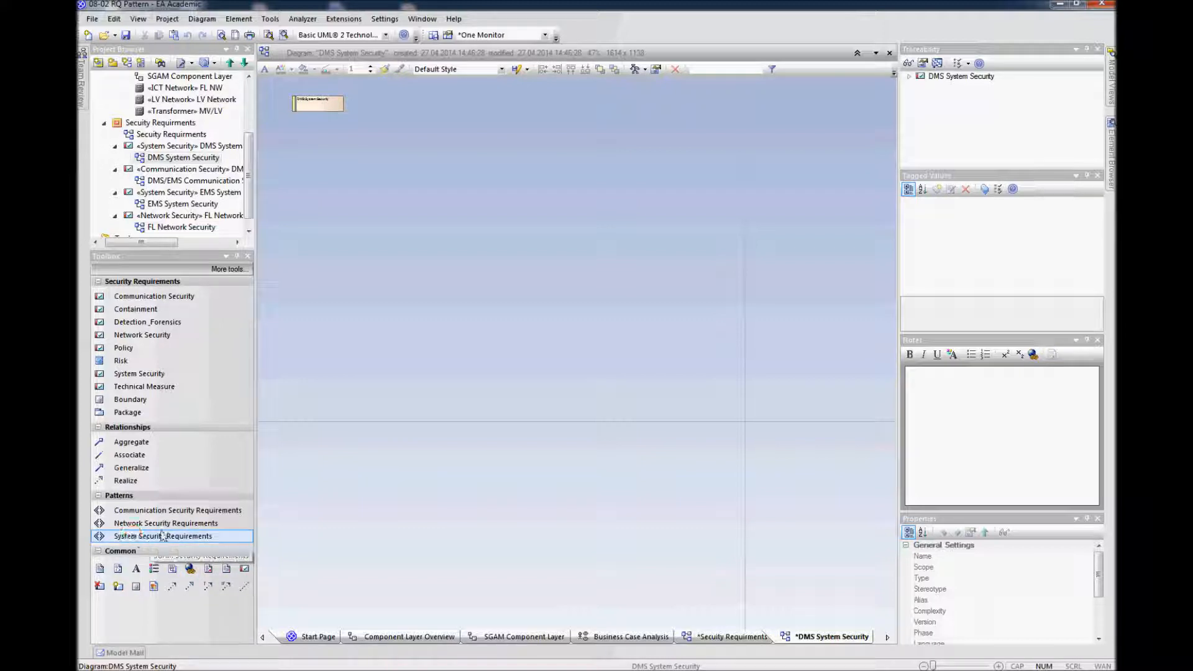
pyautogui.click(394, 207)
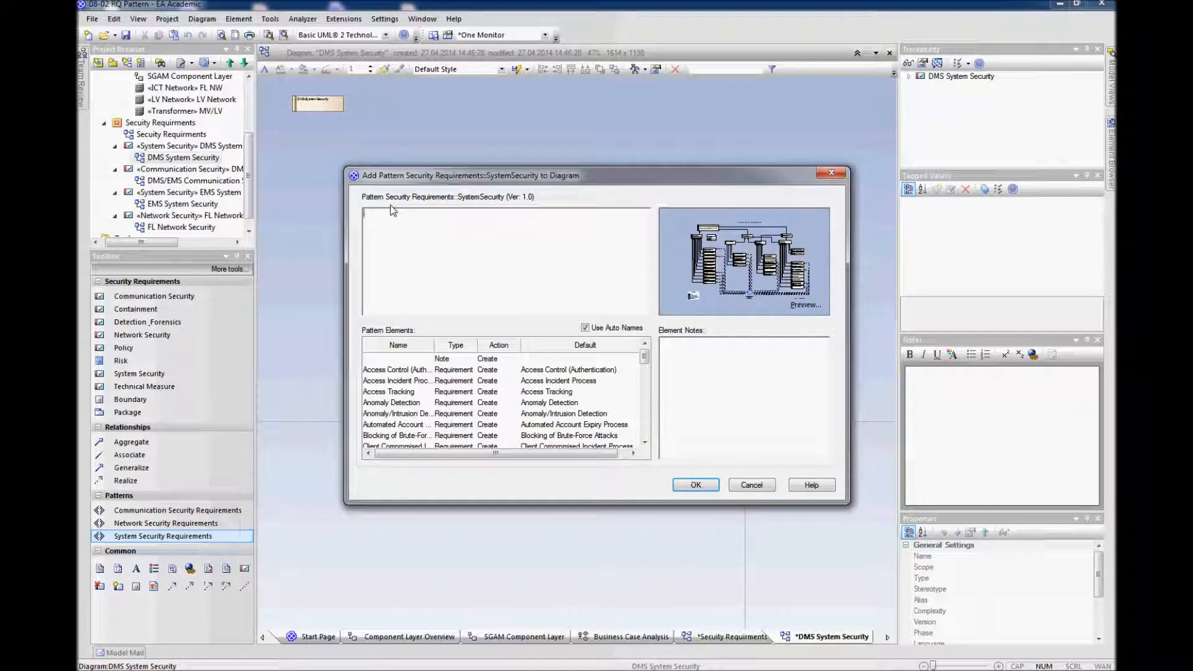
pyautogui.moveTo(464, 181); pyautogui.dragTo(478, 139)
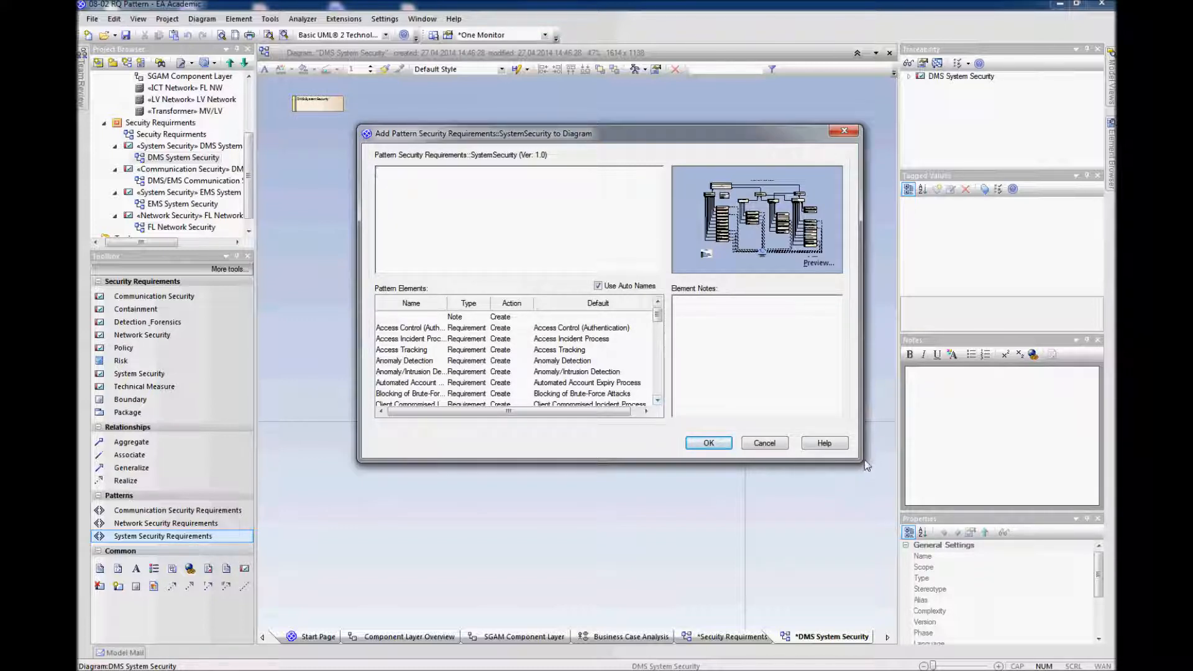
pyautogui.moveTo(863, 461); pyautogui.dragTo(957, 493)
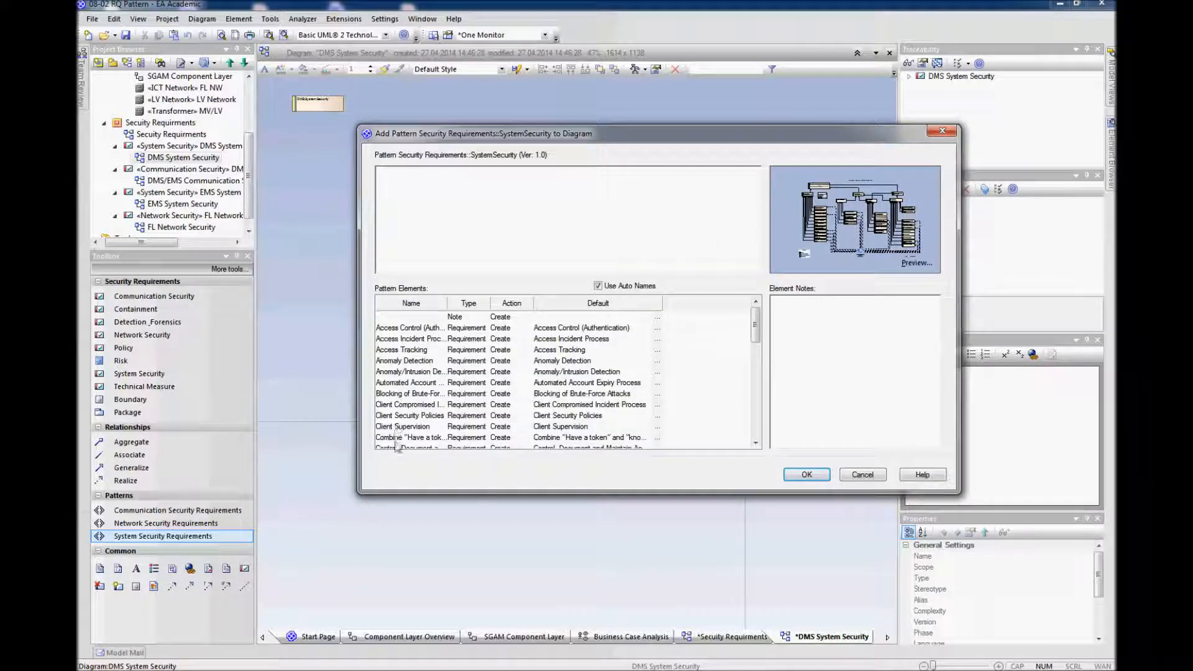
# Merge the pattern's System Security element with the existing DMS System Security requirement and insert the pattern
pyautogui.moveTo(754, 333); pyautogui.dragTo(739, 428)
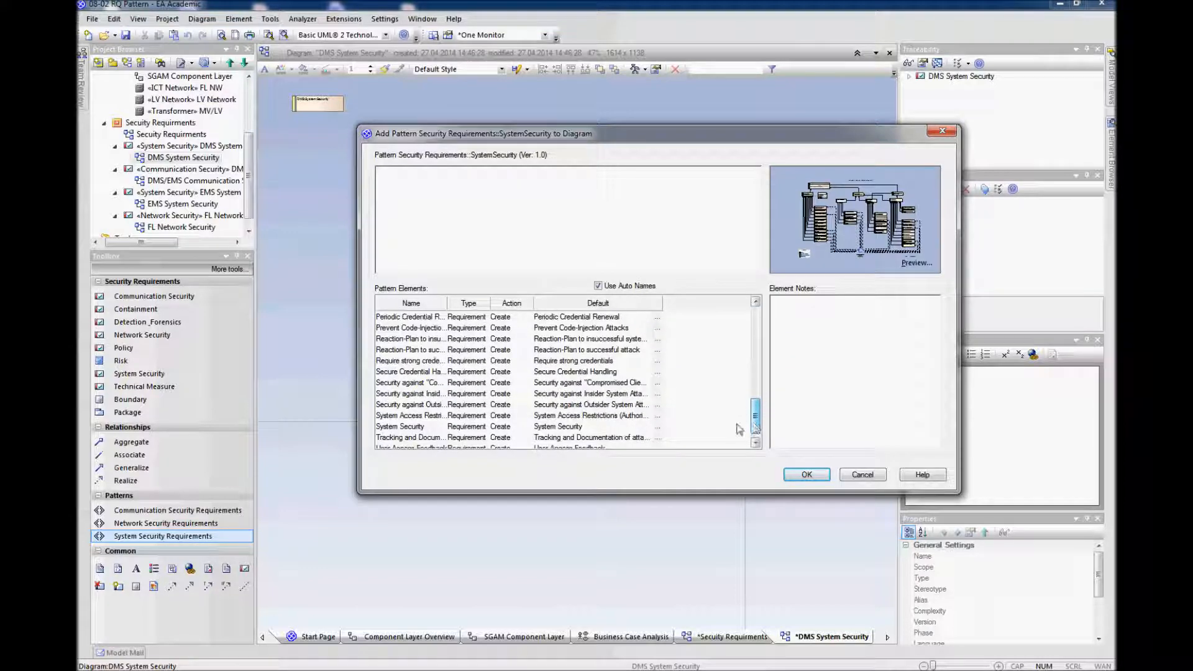
pyautogui.click(514, 428)
pyautogui.click(516, 429)
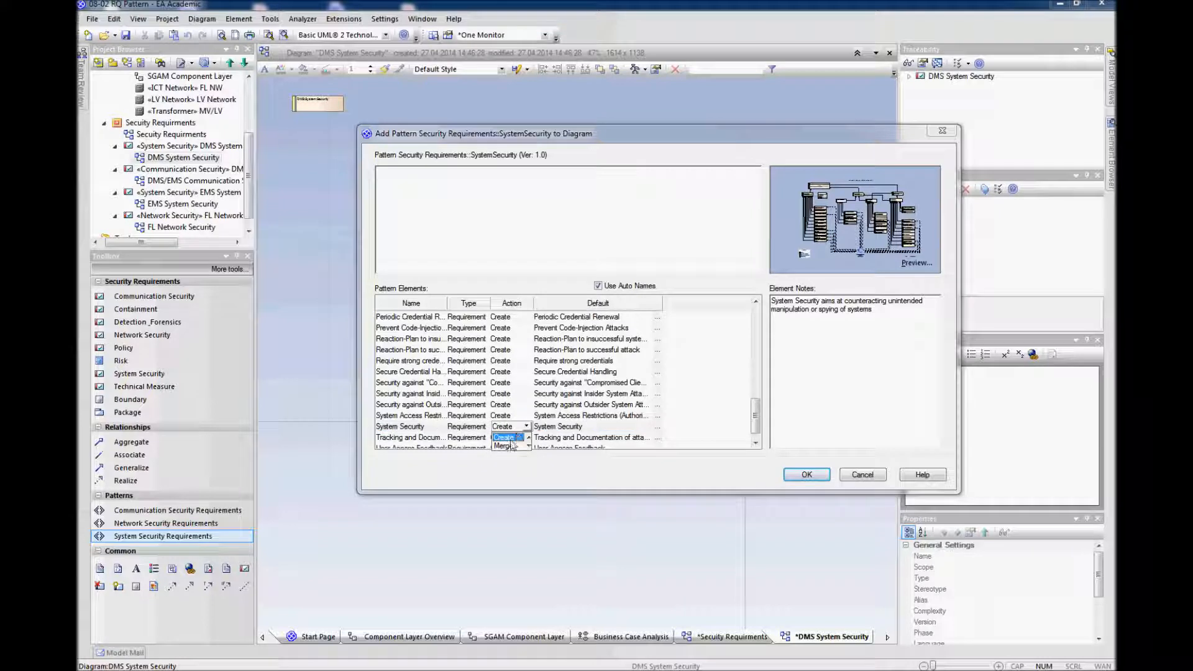
pyautogui.click(508, 446)
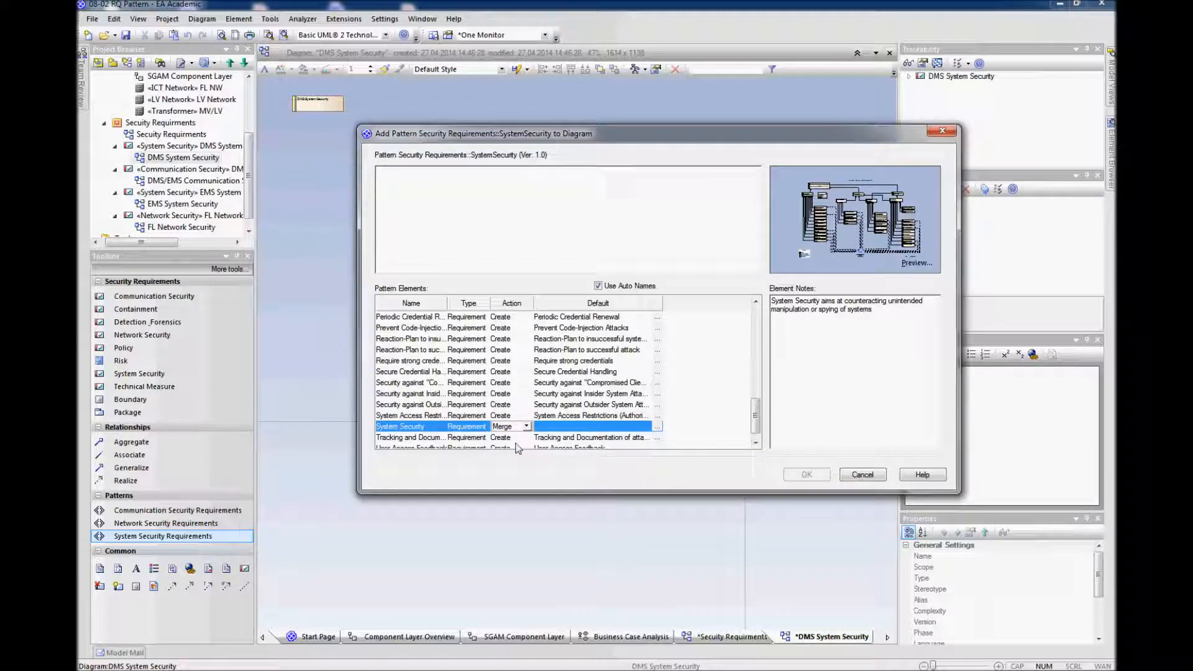
pyautogui.click(657, 427)
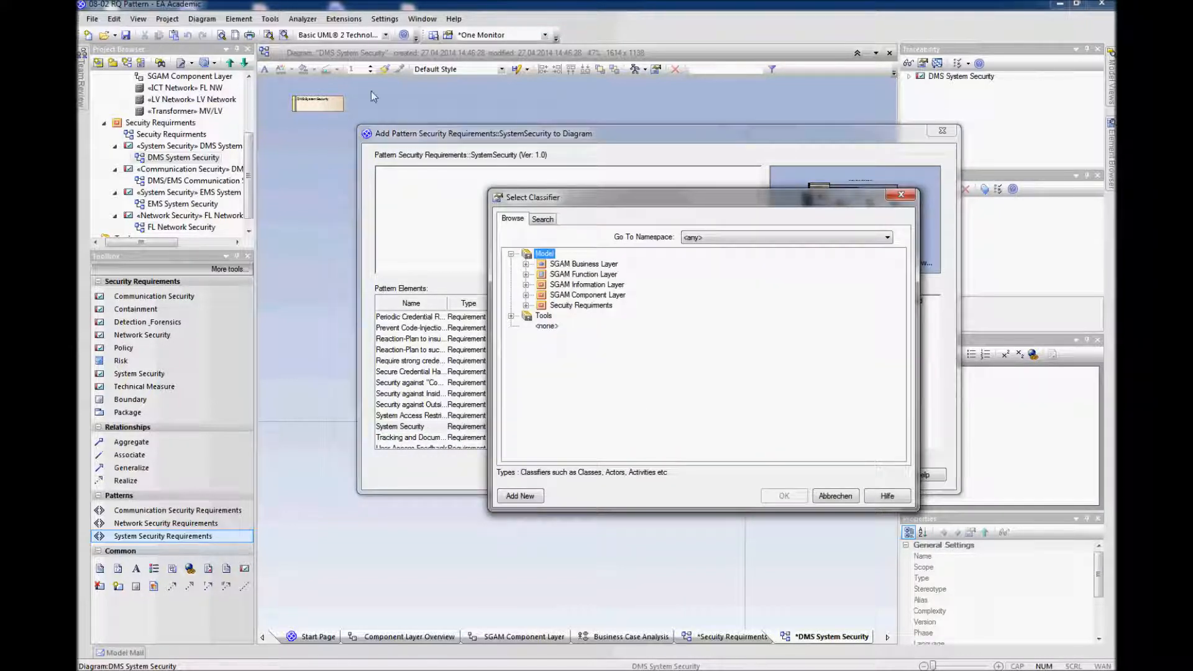
pyautogui.click(526, 305)
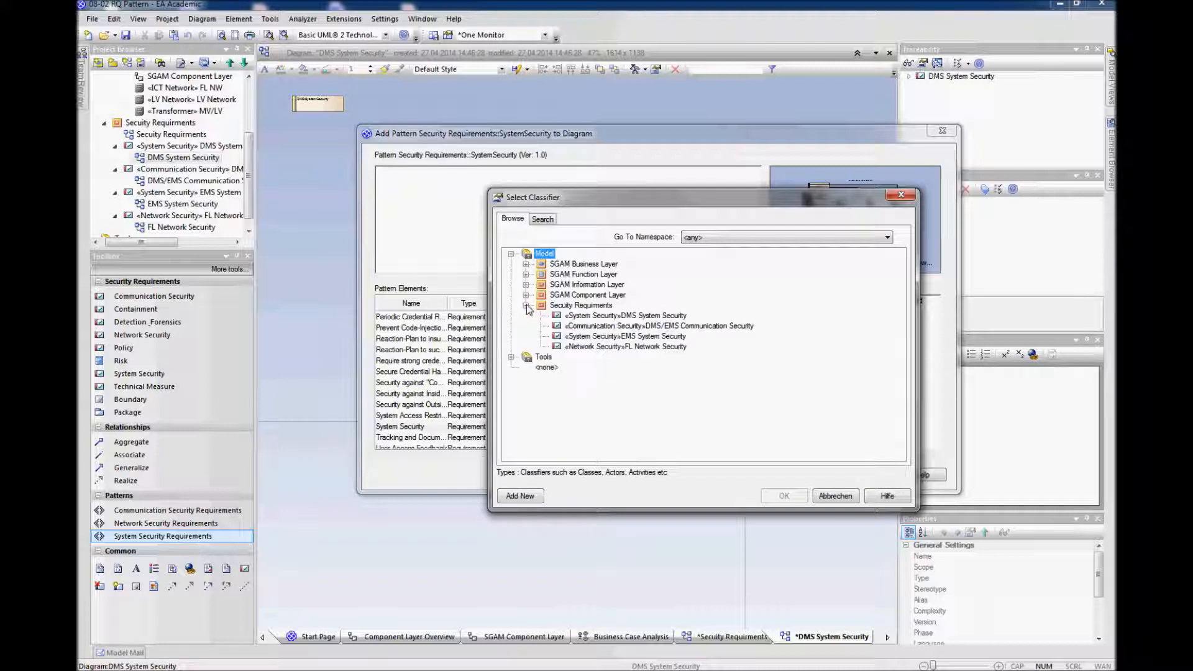
pyautogui.click(621, 316)
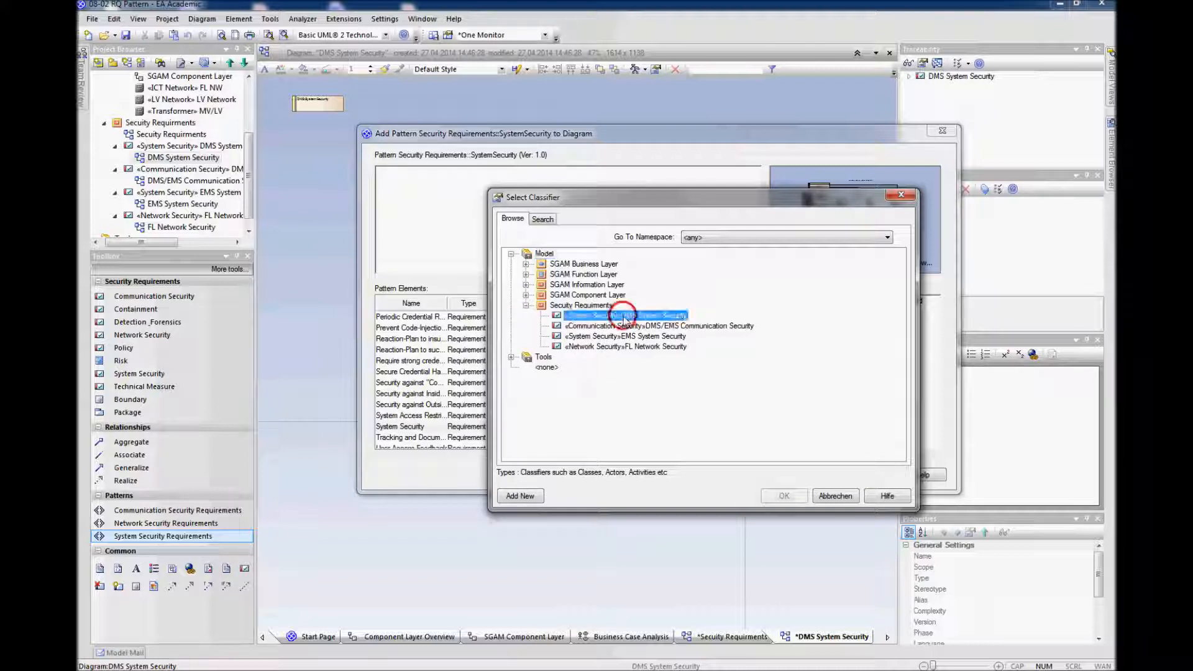
pyautogui.click(784, 498)
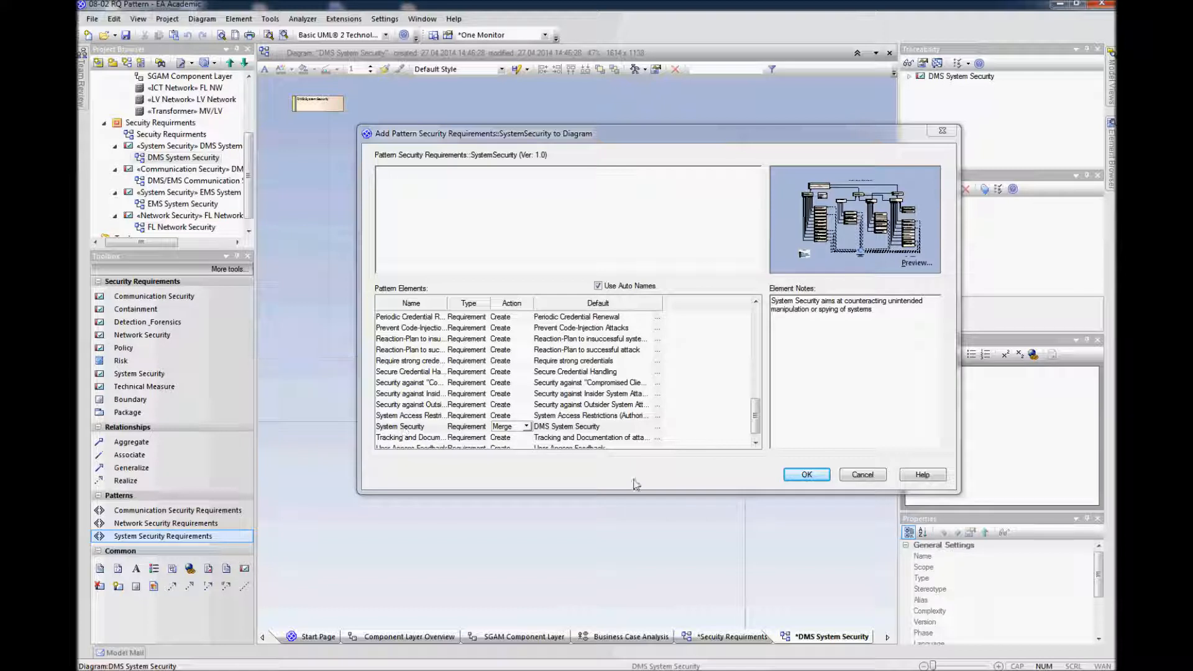
pyautogui.click(807, 475)
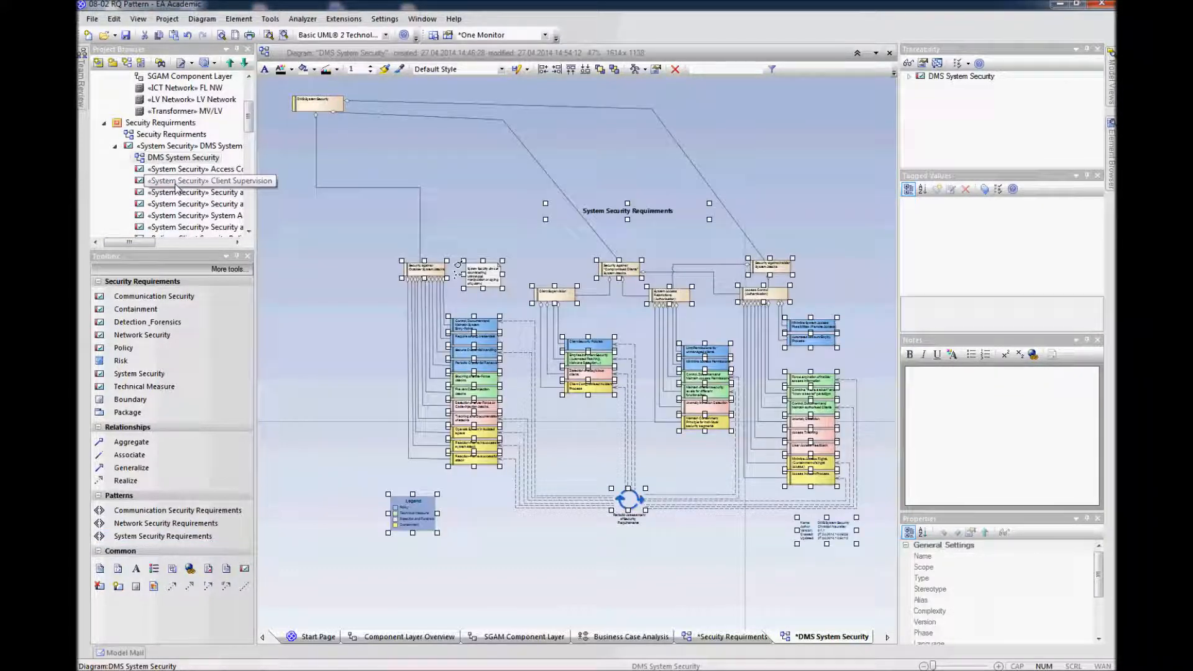
# Move the inserted pattern elements to the upper-left of the diagram and place DMS System Security above the three attack requirements
pyautogui.click(772, 264)
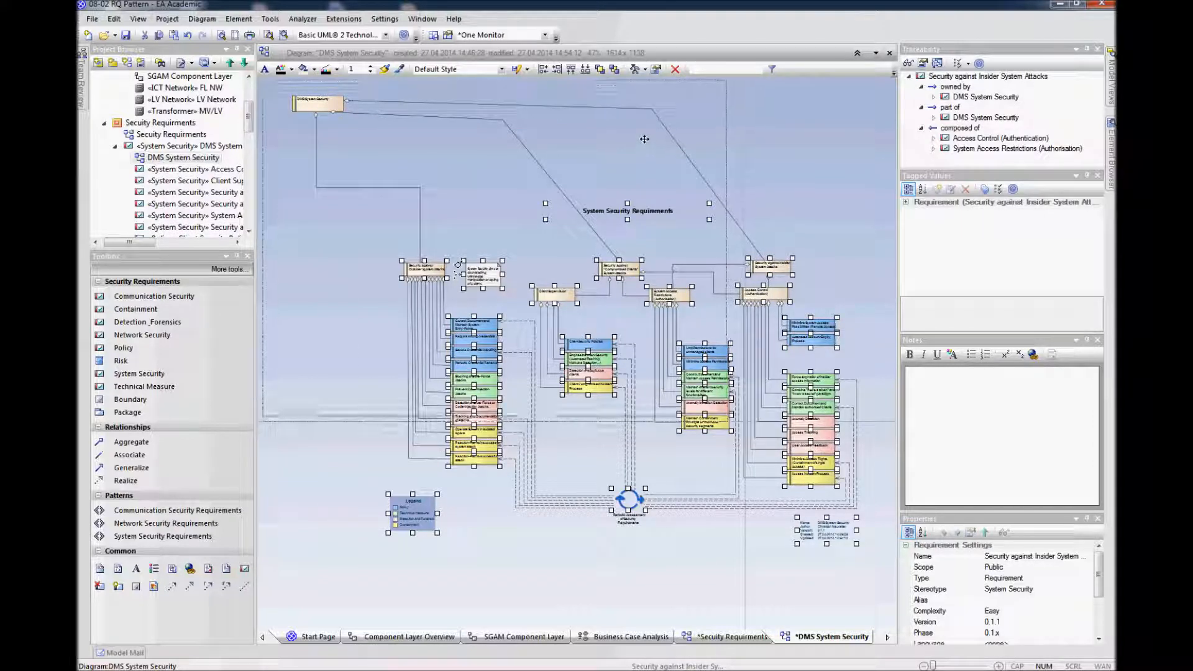
pyautogui.moveTo(653, 136); pyautogui.dragTo(655, 138)
pyautogui.click(666, 489)
pyautogui.moveTo(331, 109); pyautogui.dragTo(448, 121)
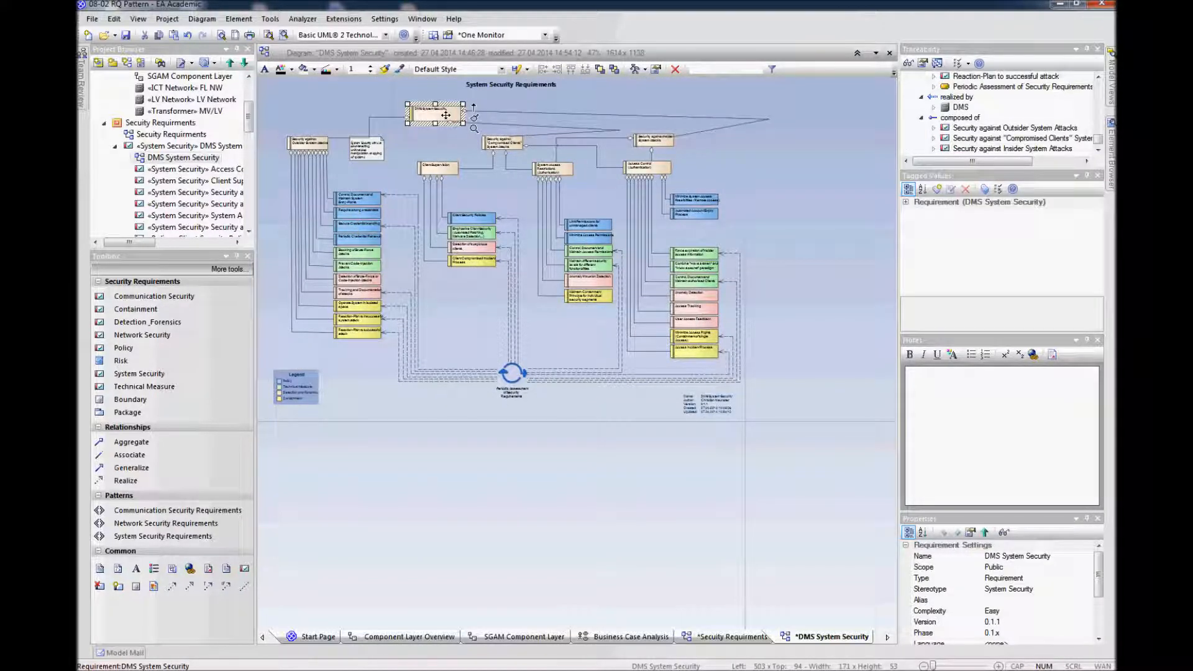
# Tidy the aggregation lines from DMS System Security to the attack requirements and move the explanatory note slightly lower
pyautogui.click(708, 121)
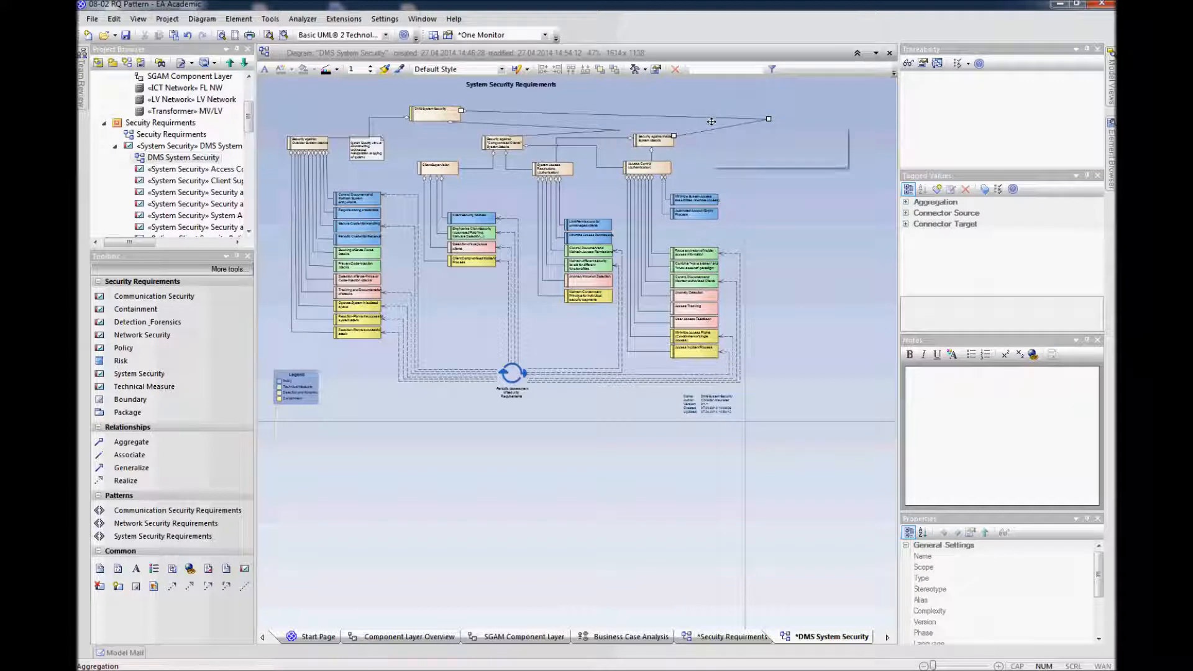
pyautogui.moveTo(711, 115); pyautogui.dragTo(593, 126)
pyautogui.click(803, 198)
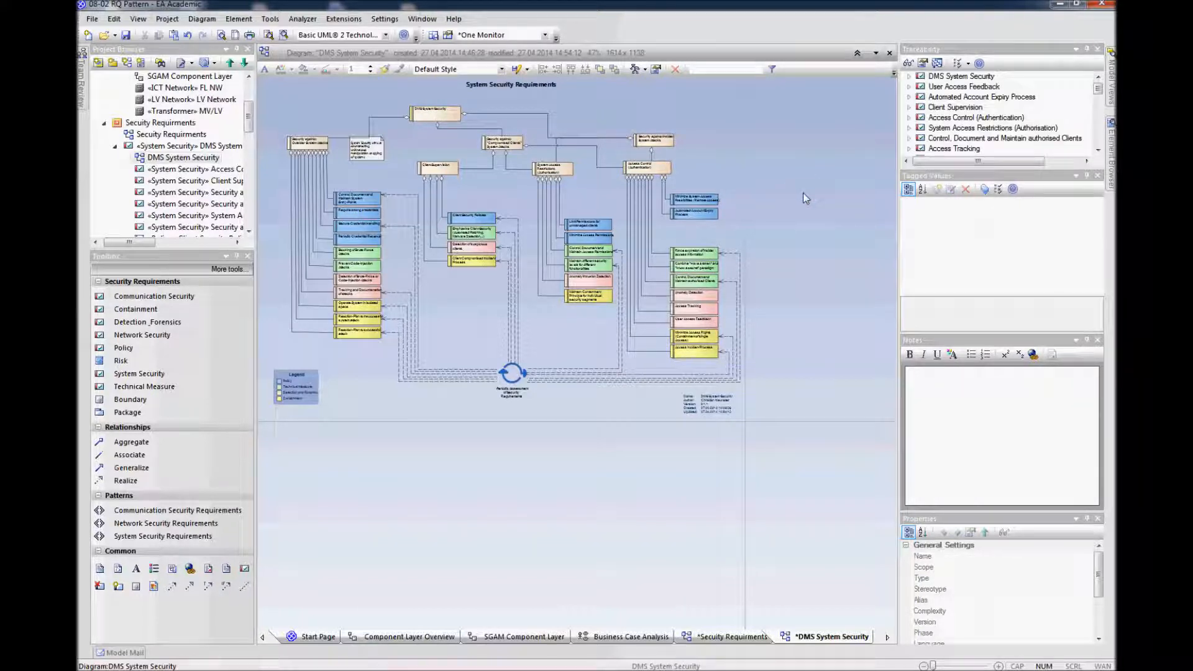
pyautogui.moveTo(373, 151); pyautogui.dragTo(367, 166)
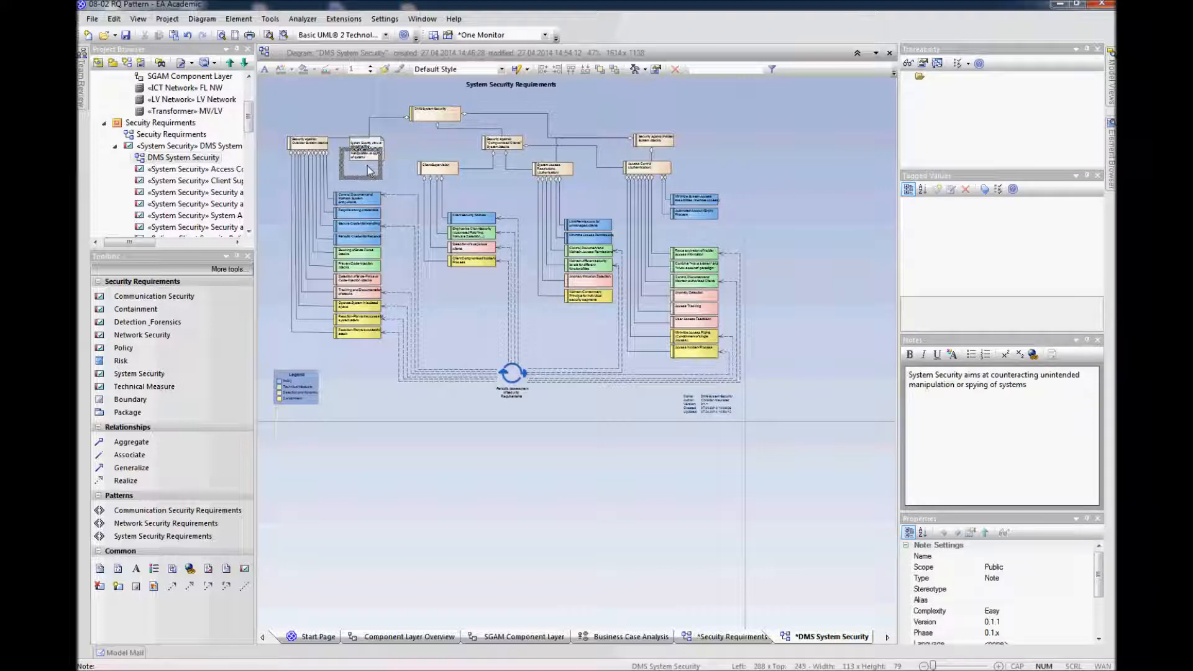
# Change the diagram's title text to "DMS System Security Requirements"
pyautogui.click(435, 113)
pyautogui.scroll(4, 538, 193)
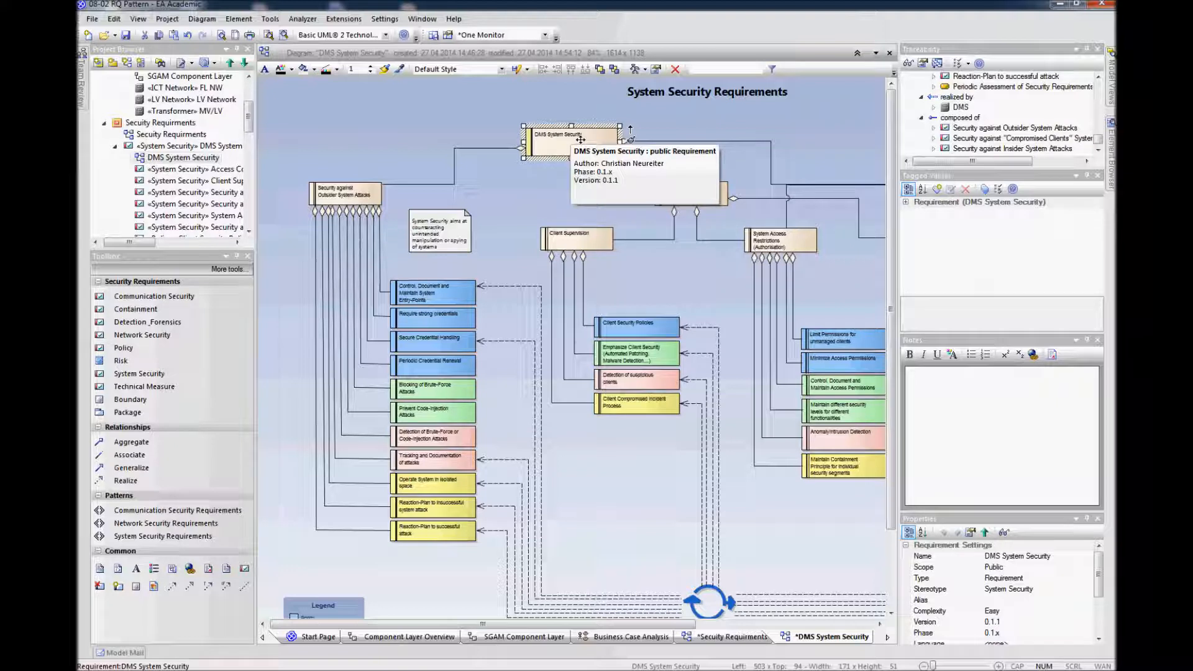
pyautogui.click(629, 91)
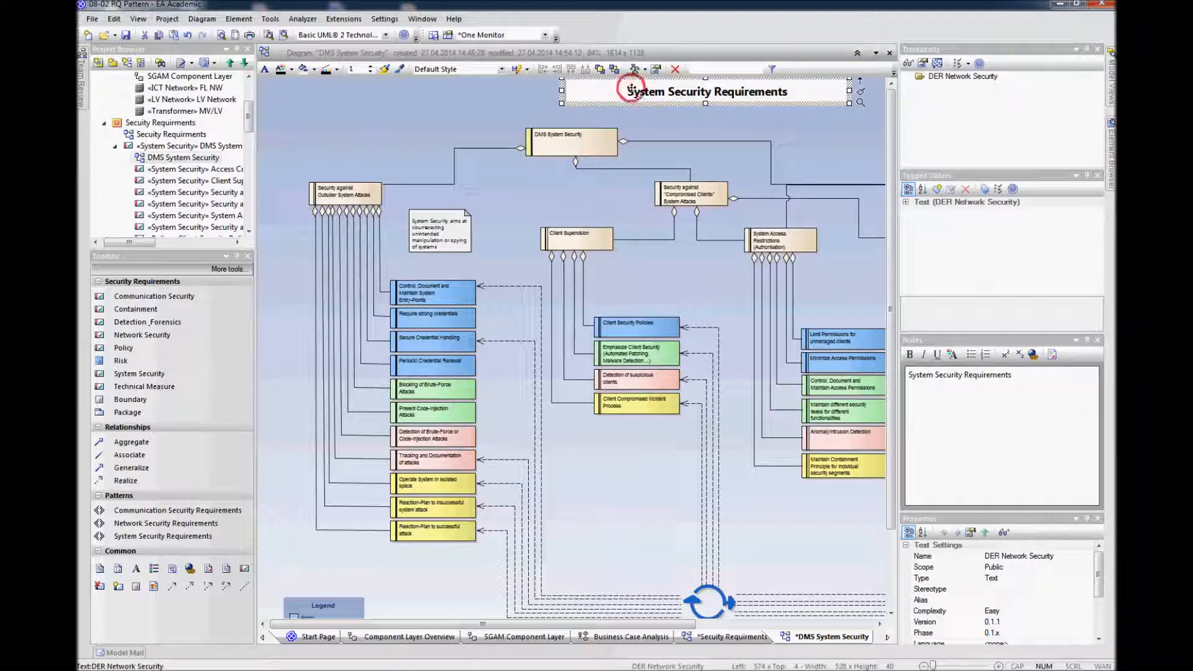
pyautogui.doubleClick(629, 91)
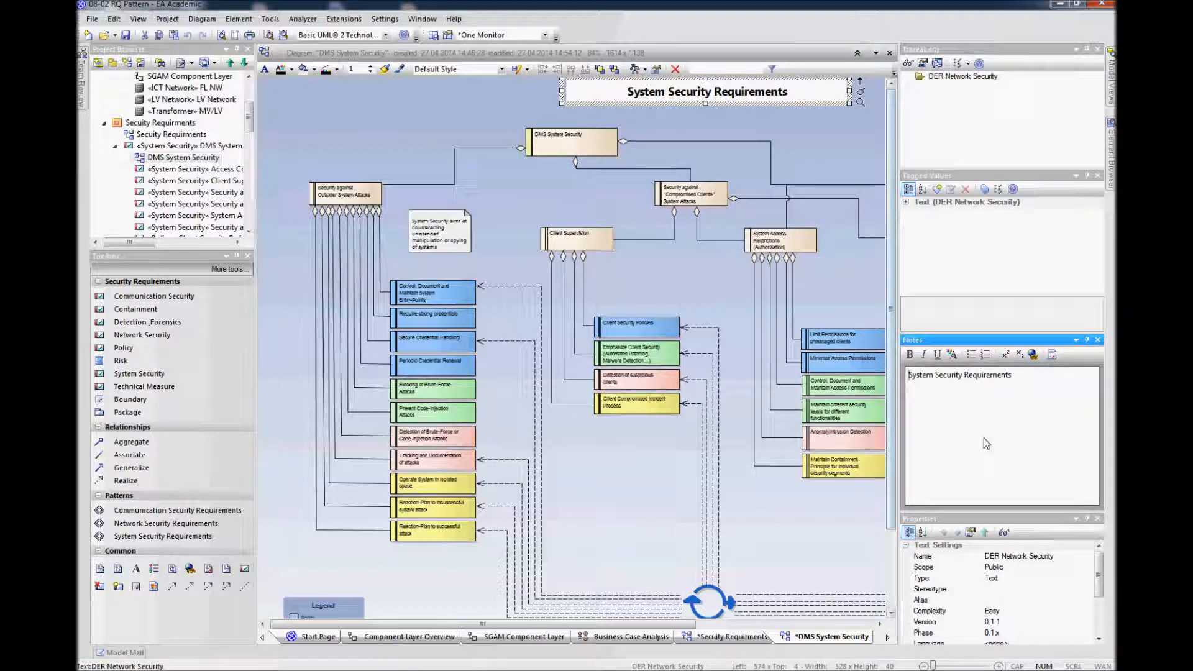
pyautogui.write('DMS')
pyautogui.click(419, 115)
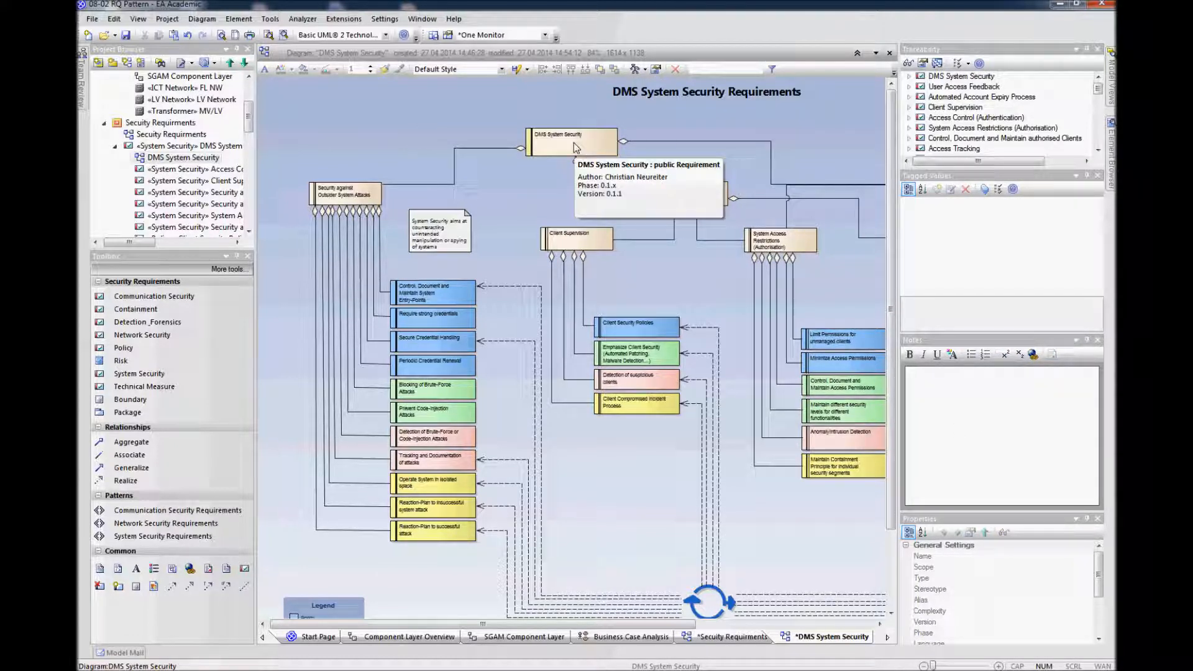
# Insert the related DMS node into the diagram from the DMS System Security requirement's related elements
pyautogui.keyDown('ctrl'); pyautogui.scroll(-3, 573, 144); pyautogui.keyUp('ctrl')
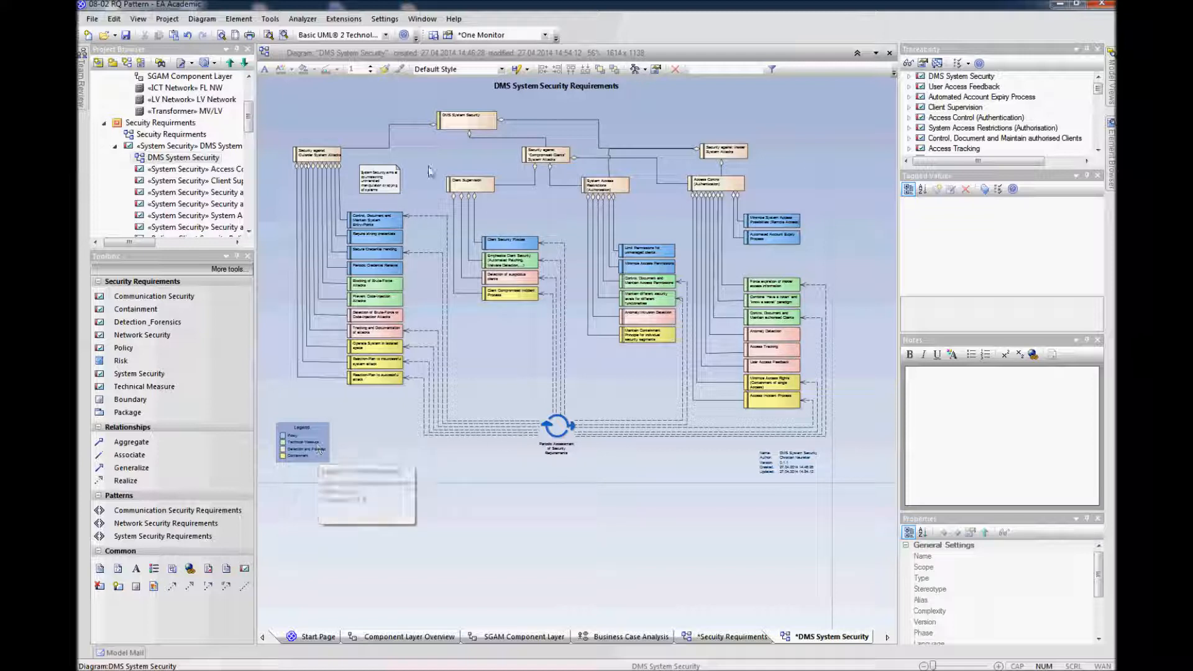
pyautogui.click(453, 122)
pyautogui.rightClick(455, 124)
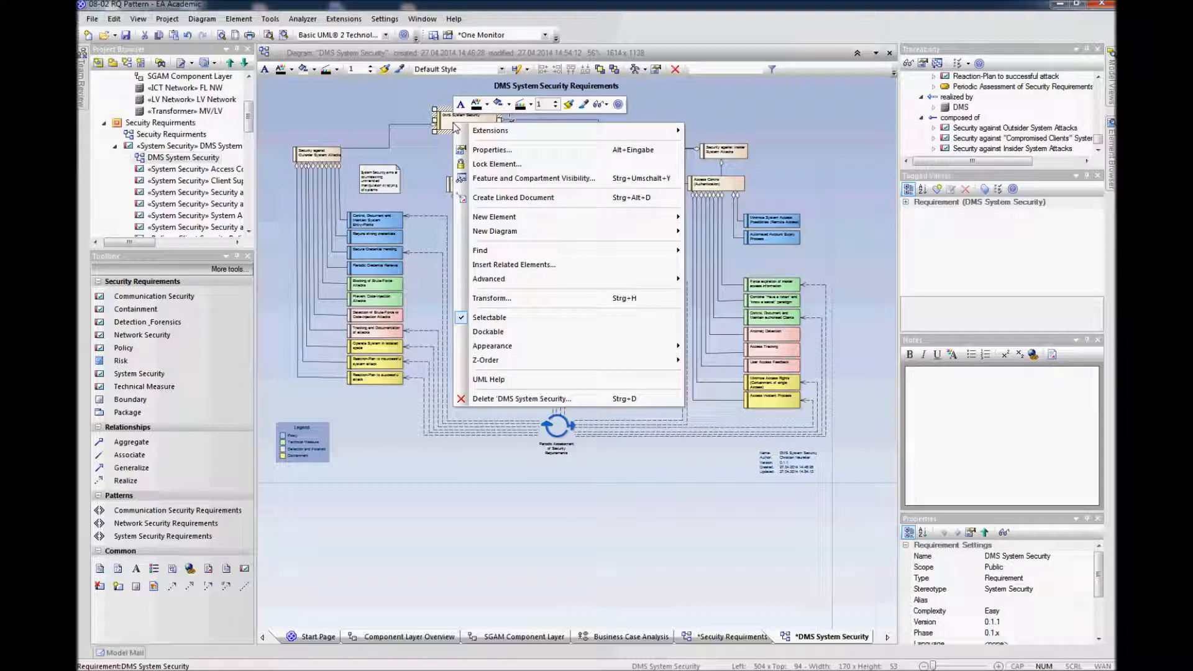
pyautogui.moveTo(572, 222)
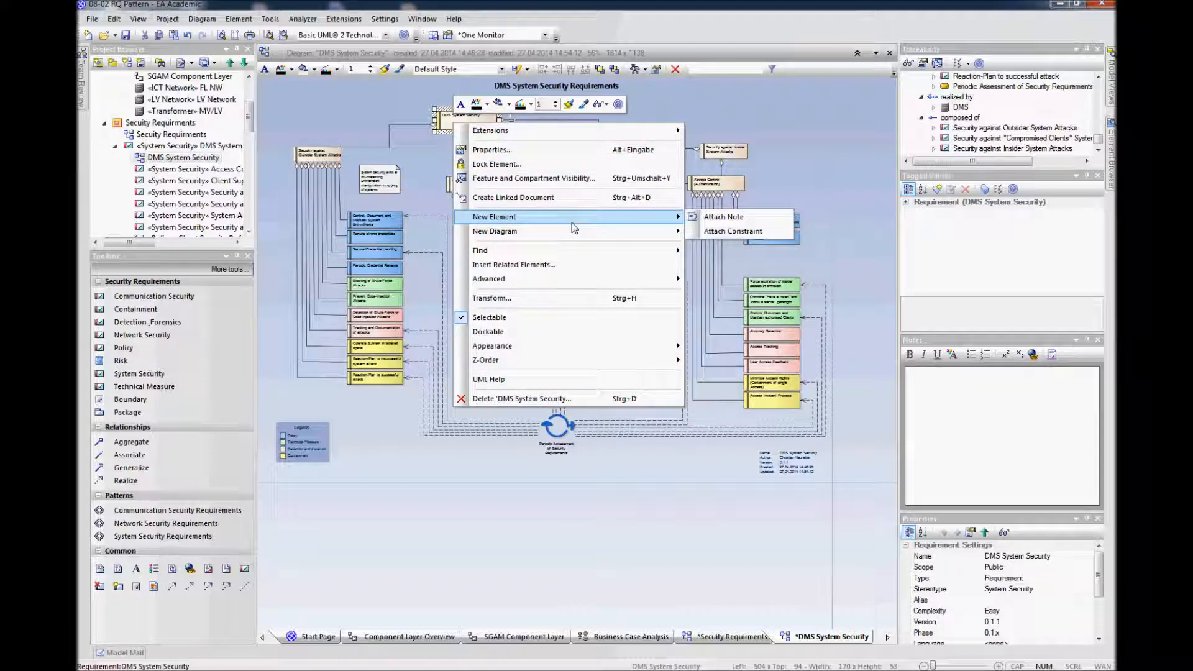
pyautogui.click(563, 264)
pyautogui.click(431, 292)
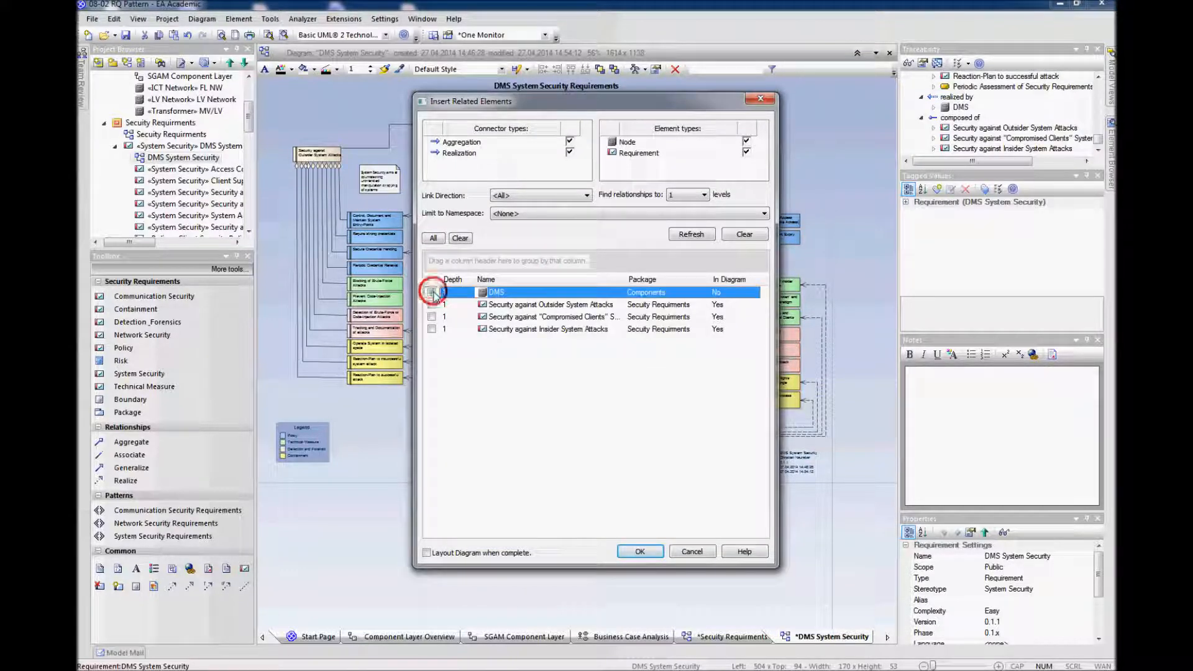
pyautogui.click(631, 549)
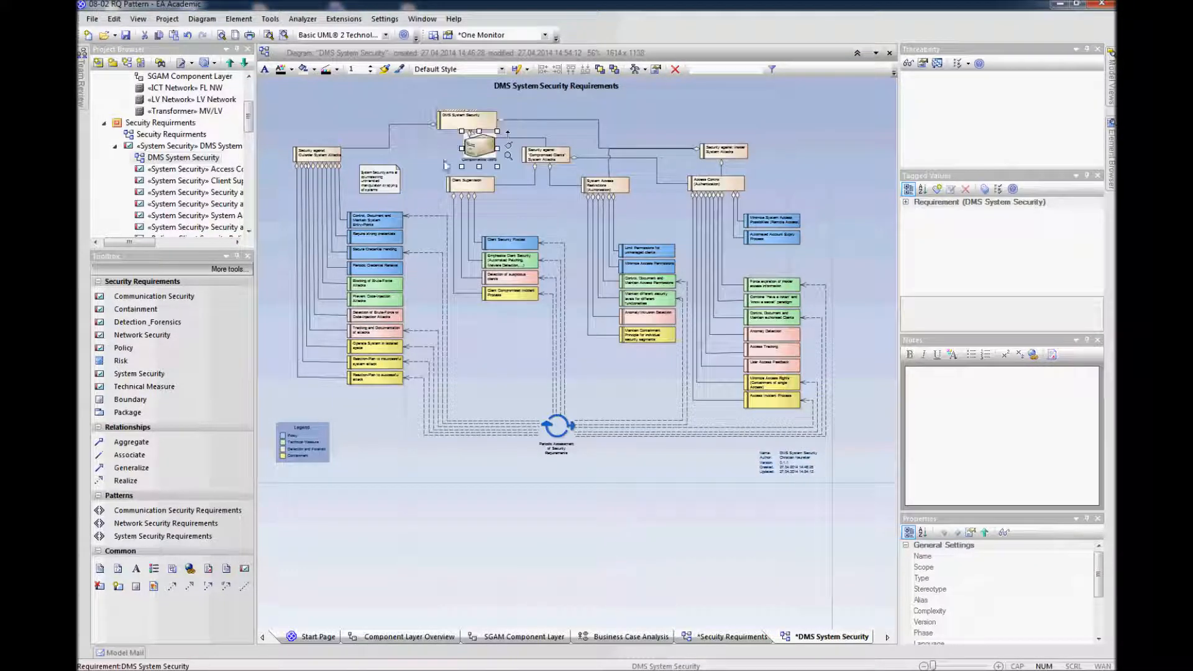
# Place the DMS node just below the left side of the DMS System Security requirement and save the diagram
pyautogui.moveTo(491, 154); pyautogui.dragTo(373, 118)
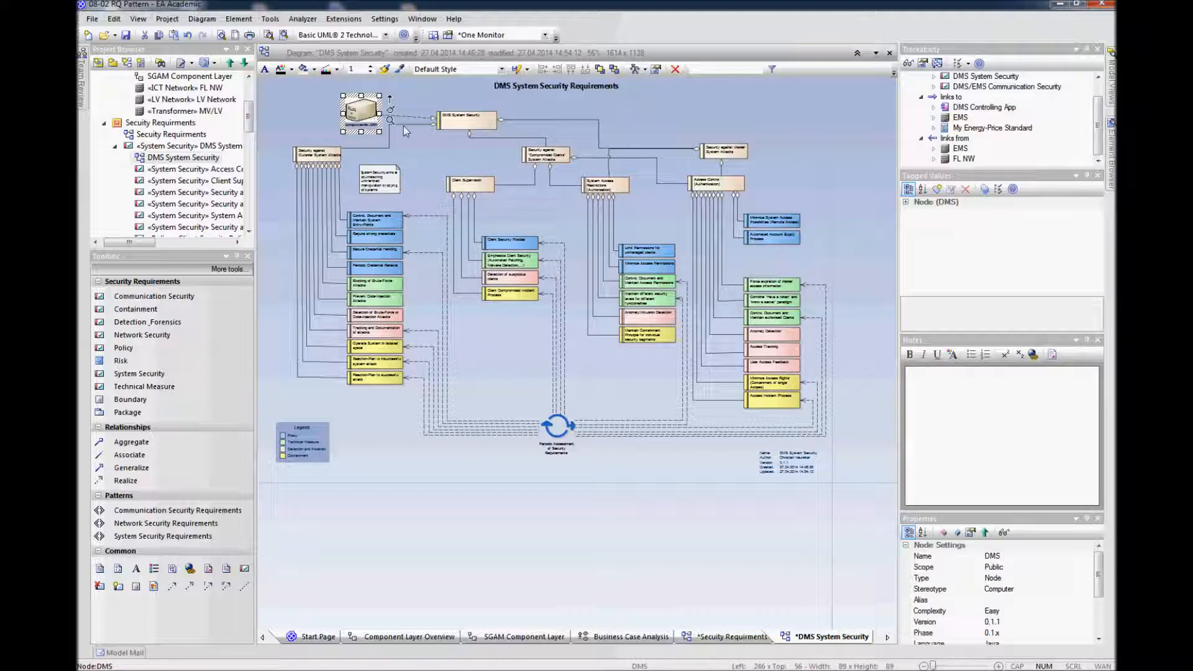
pyautogui.moveTo(371, 115); pyautogui.dragTo(431, 151)
pyautogui.click(784, 139)
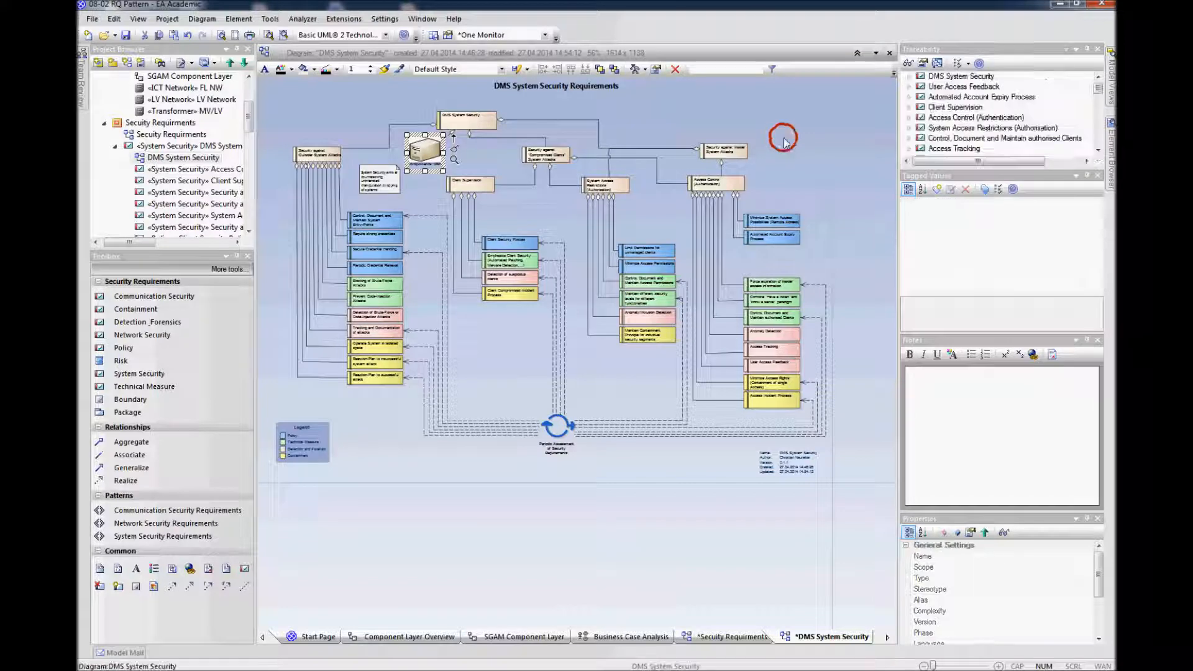
pyautogui.hotkey('ctrl', 's')
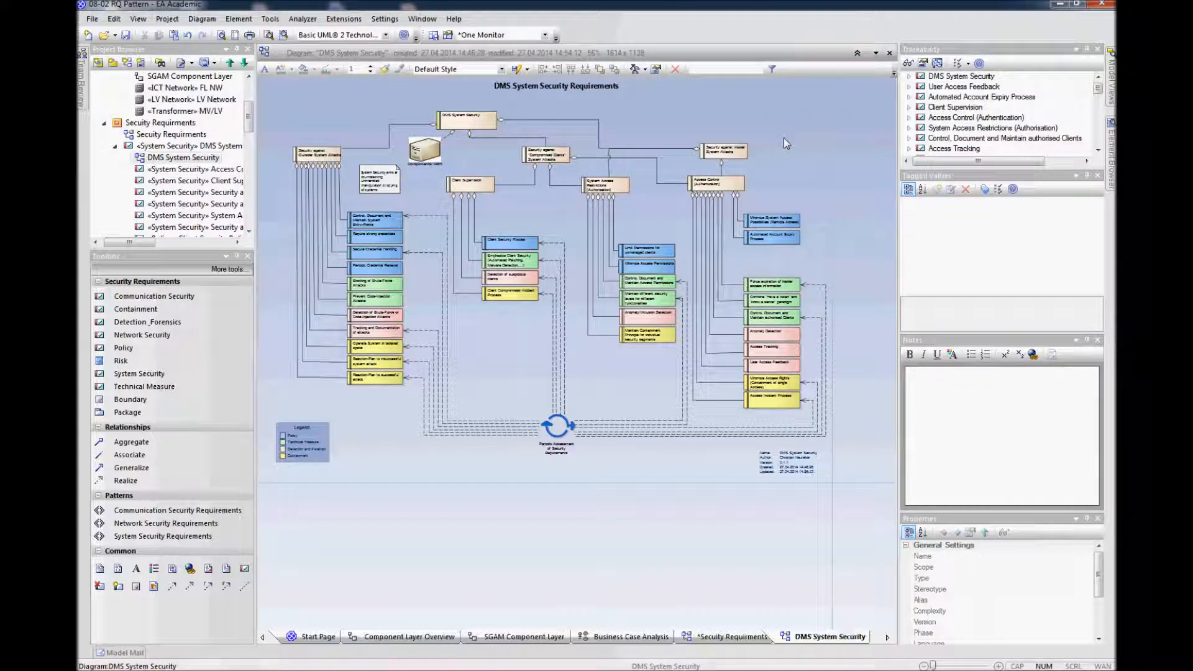
# Switch to the overview diagram of security requirements that shows DMS, FL NW and EMS, dismissing the requirement's options without changes
pyautogui.hotkey('ctrl', 'Tab')
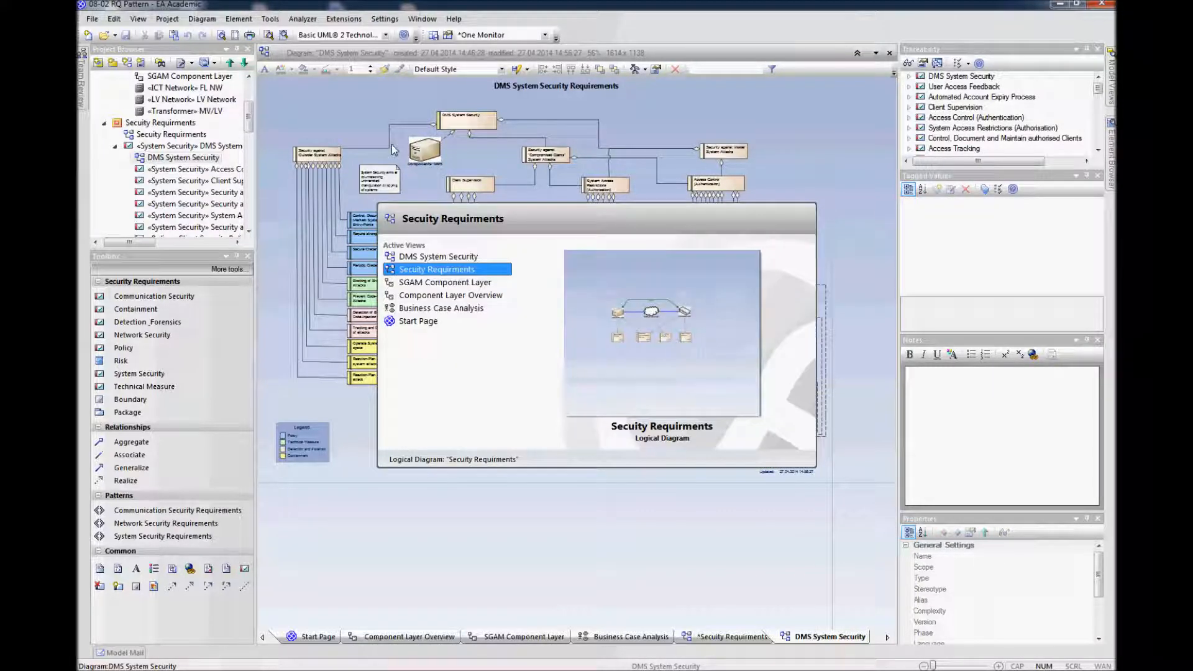
pyautogui.click(486, 434)
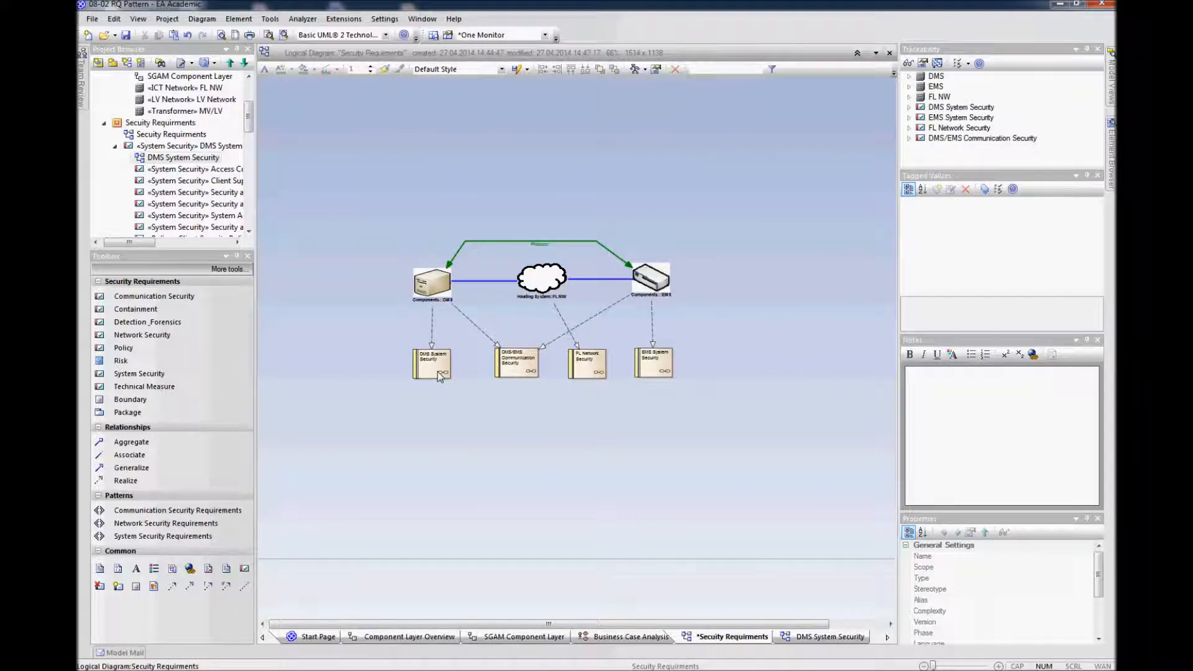
pyautogui.moveTo(438, 372)
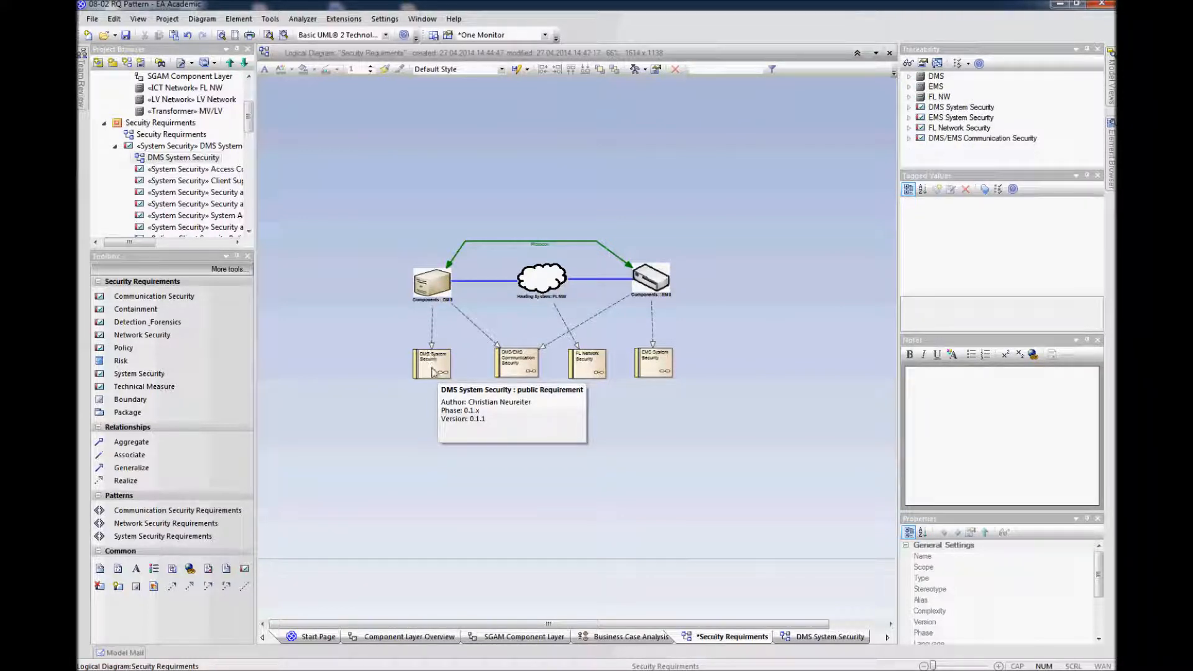
pyautogui.click(432, 367)
pyautogui.rightClick(431, 368)
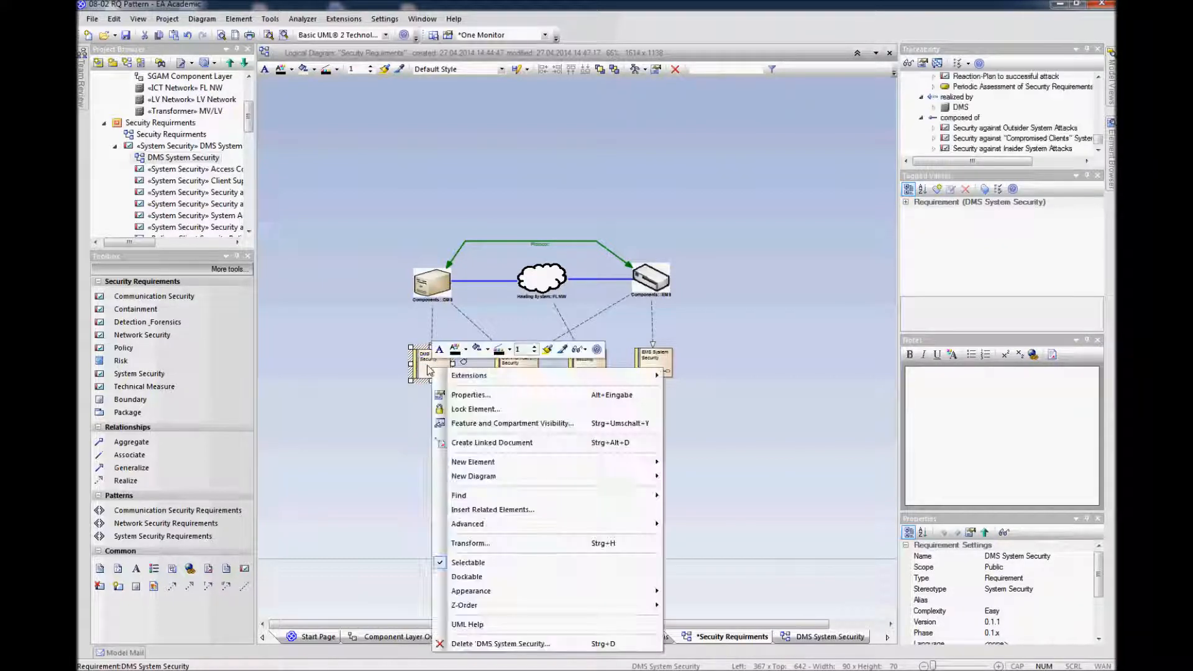
pyautogui.click(388, 351)
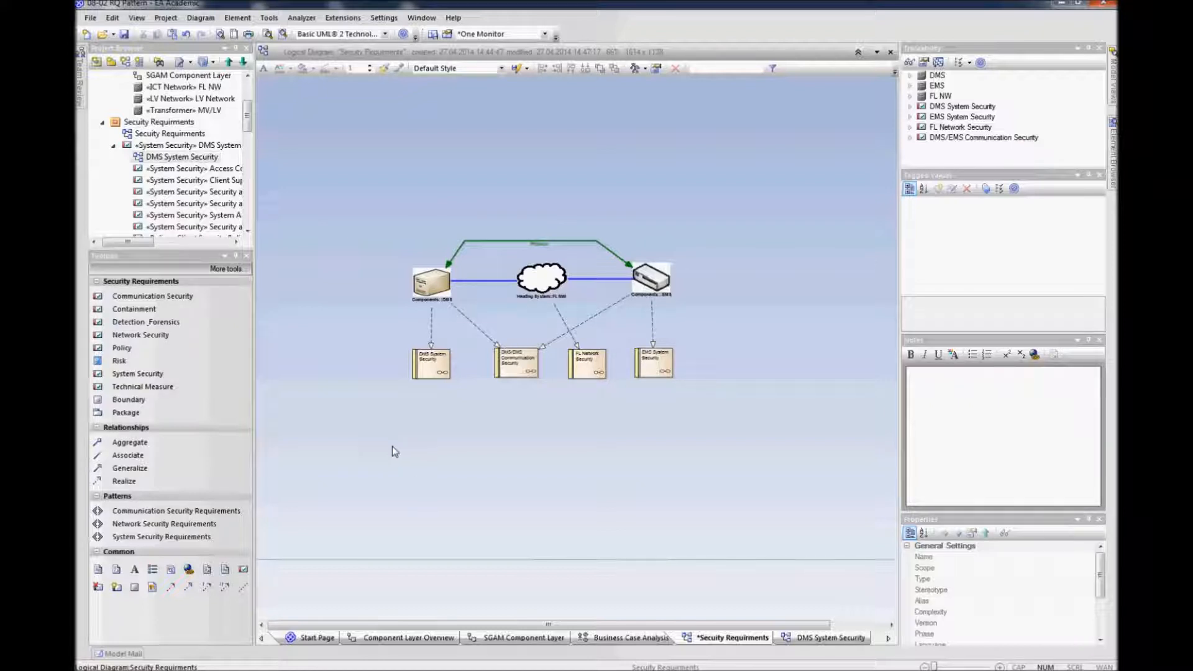
# Add a Risk element named "DMS System Security" to the diagram and place it above the DMS component
pyautogui.click(118, 360)
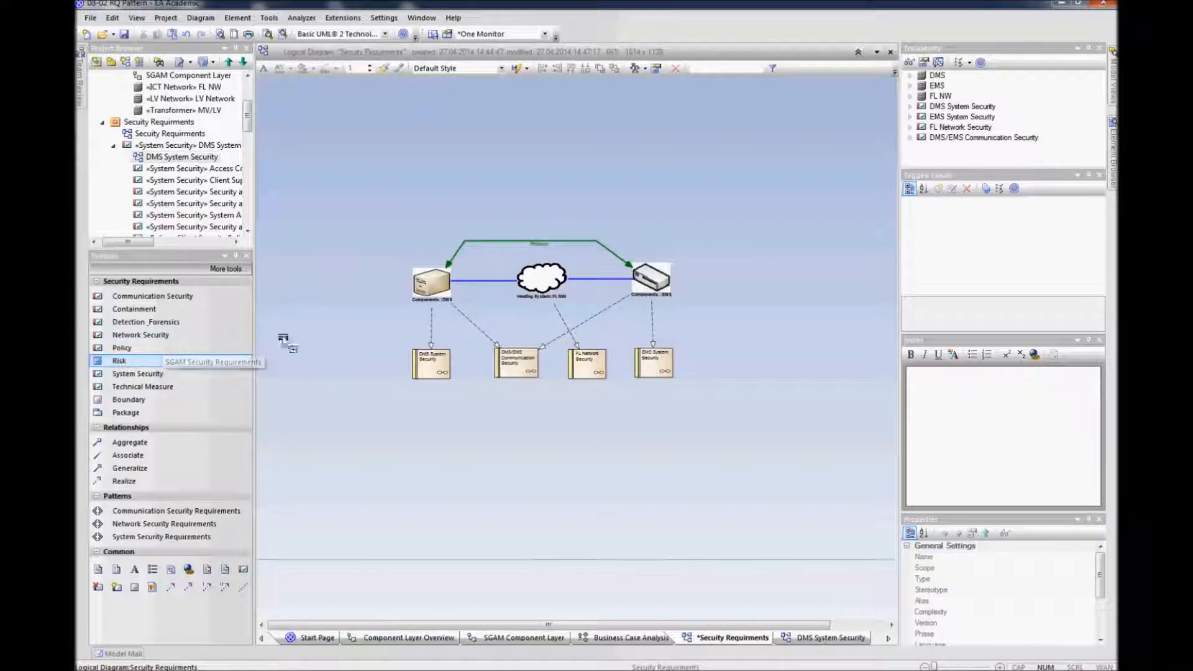
pyautogui.click(427, 184)
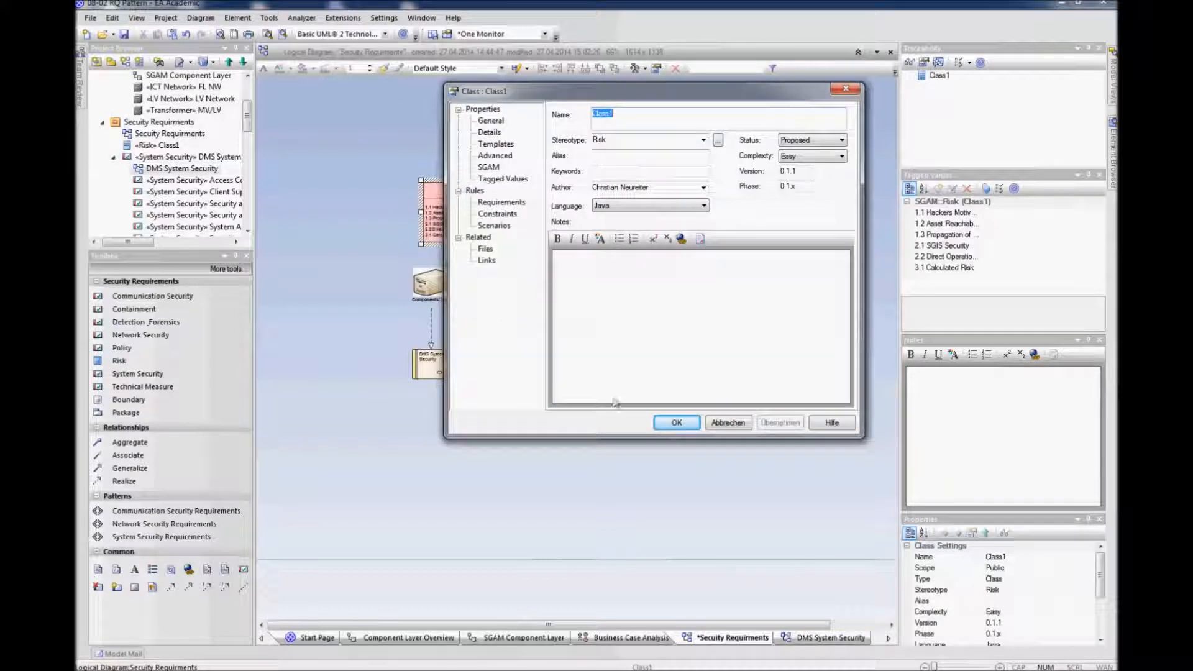
pyautogui.moveTo(629, 95); pyautogui.dragTo(779, 89)
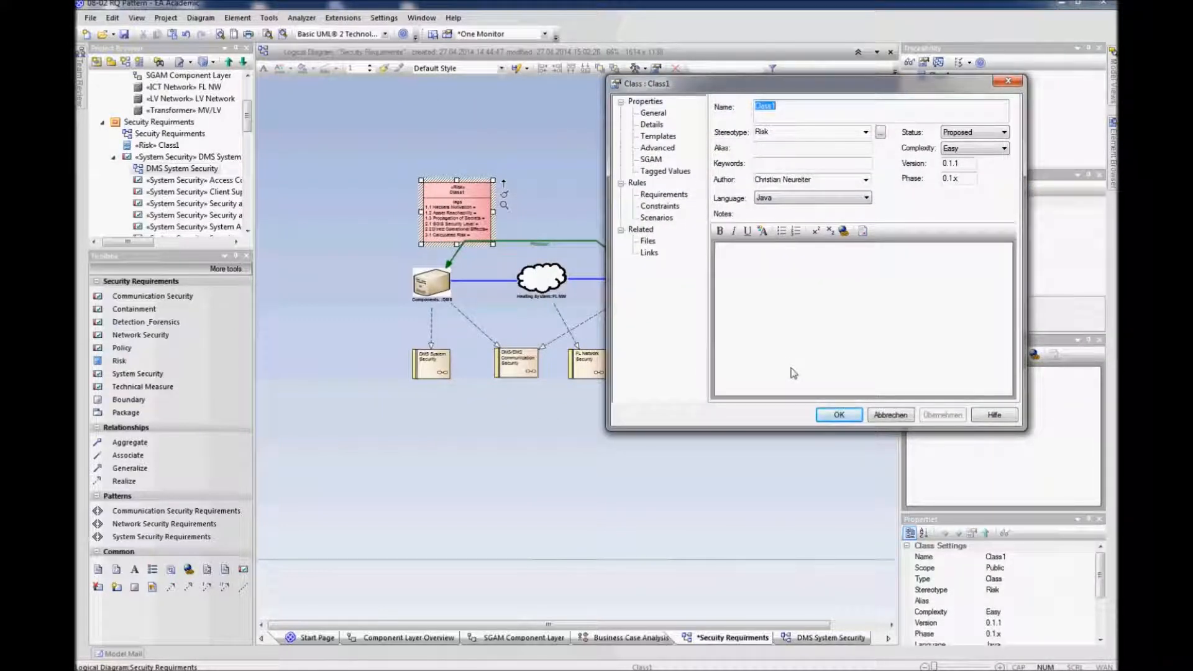
pyautogui.write('DMS Syste')
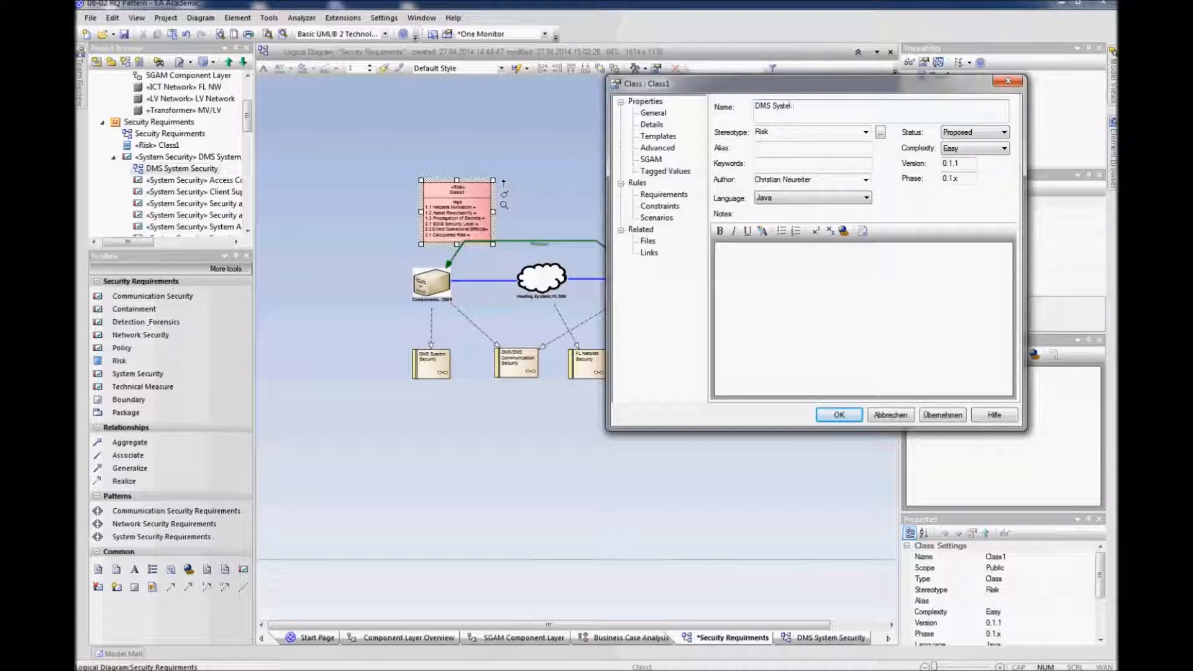
pyautogui.write('m Security')
pyautogui.press('Return')
pyautogui.moveTo(433, 202); pyautogui.dragTo(404, 179)
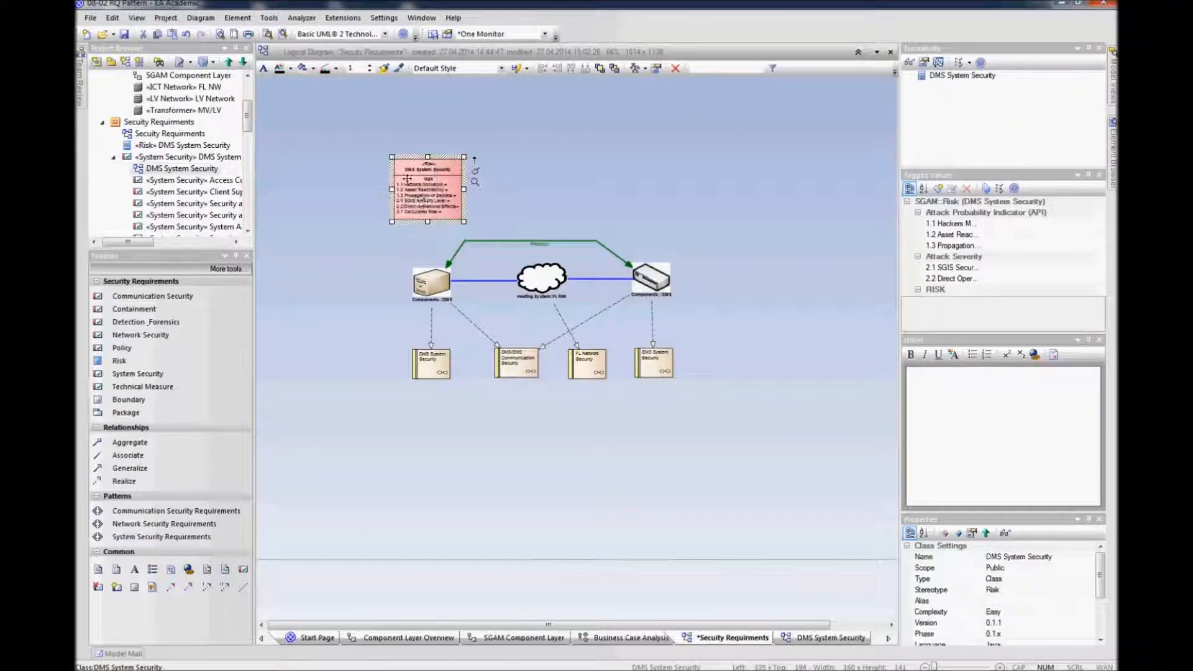
# Add a Risk element named "DMS/EMS Communication Security" just right of the DMS System Security risk
pyautogui.click(508, 179)
pyautogui.write('DMS/EMS ')
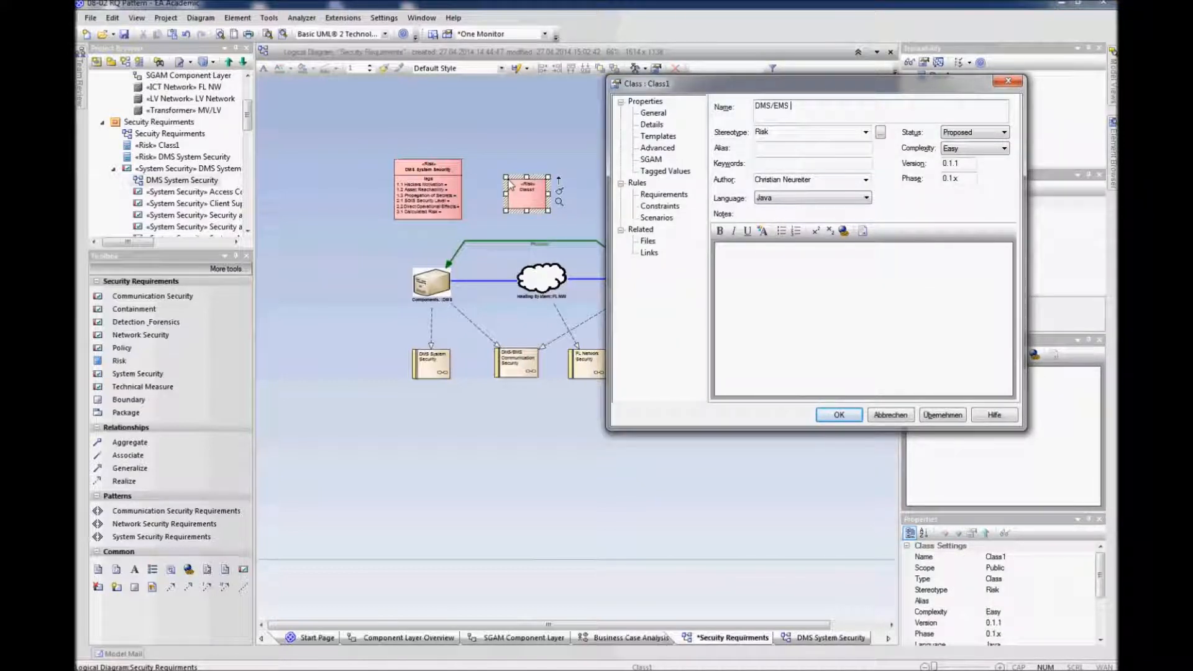
pyautogui.write('Communication Security')
pyautogui.press('Return')
pyautogui.moveTo(530, 196)
pyautogui.mouseDown()
pyautogui.moveTo(499, 174)
pyautogui.moveTo(521, 187)
pyautogui.mouseUp()
# Add a Risk element named "FL Network Security" to the right of the DMS/EMS Communication Security risk
pyautogui.click(590, 191)
pyautogui.click(588, 199)
pyautogui.keyDown('ctrl'); pyautogui.click(589, 191); pyautogui.keyUp('ctrl')
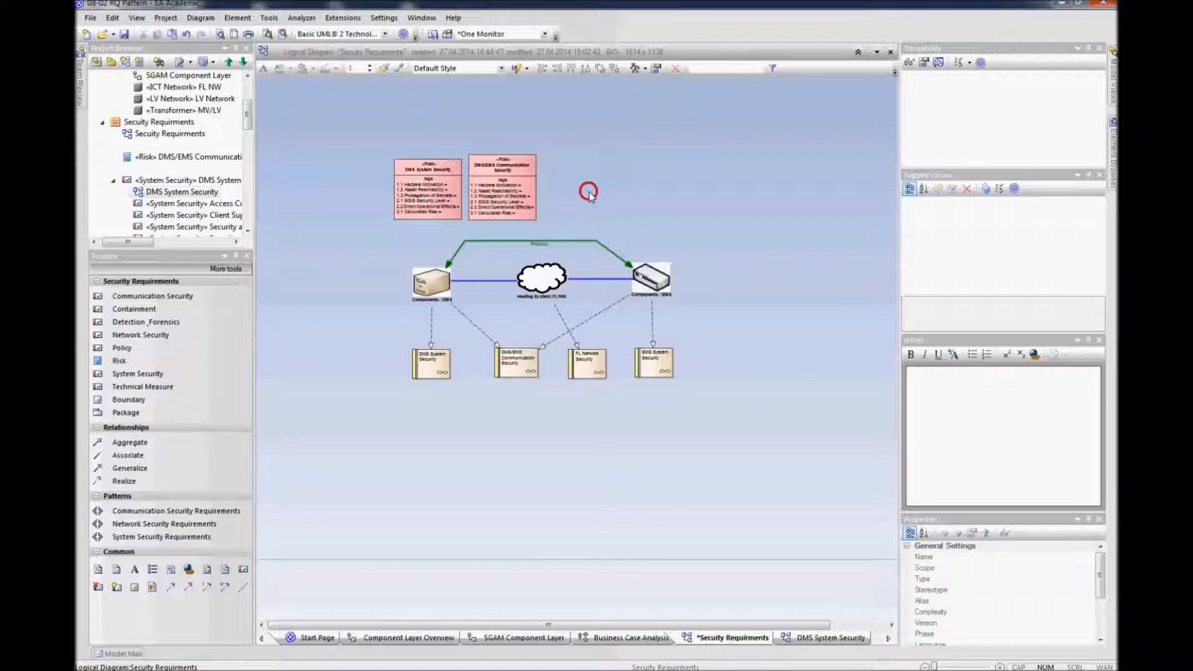
pyautogui.write('Fi')
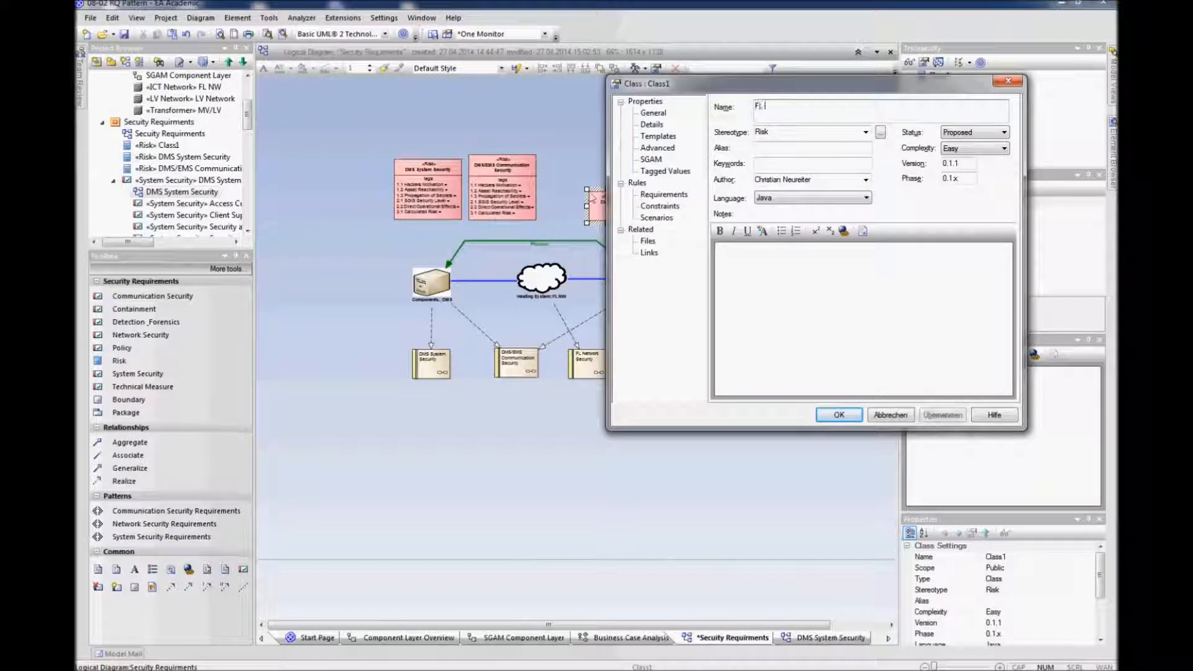
pyautogui.write(' Network Security')
pyautogui.press('Return')
pyautogui.moveTo(603, 214); pyautogui.dragTo(563, 182)
# Add a Risk element named "EMS System Security" at the right end of the row of risks, above the EMS component
pyautogui.click(751, 192)
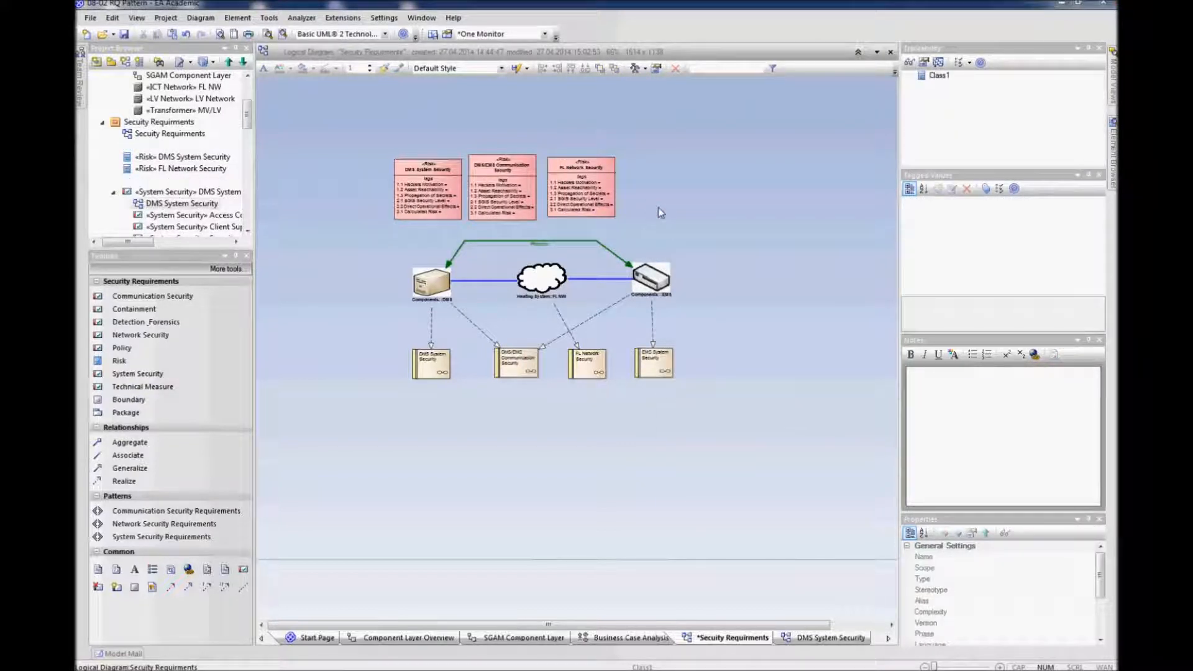
pyautogui.write('EMS System Security')
pyautogui.press('Return')
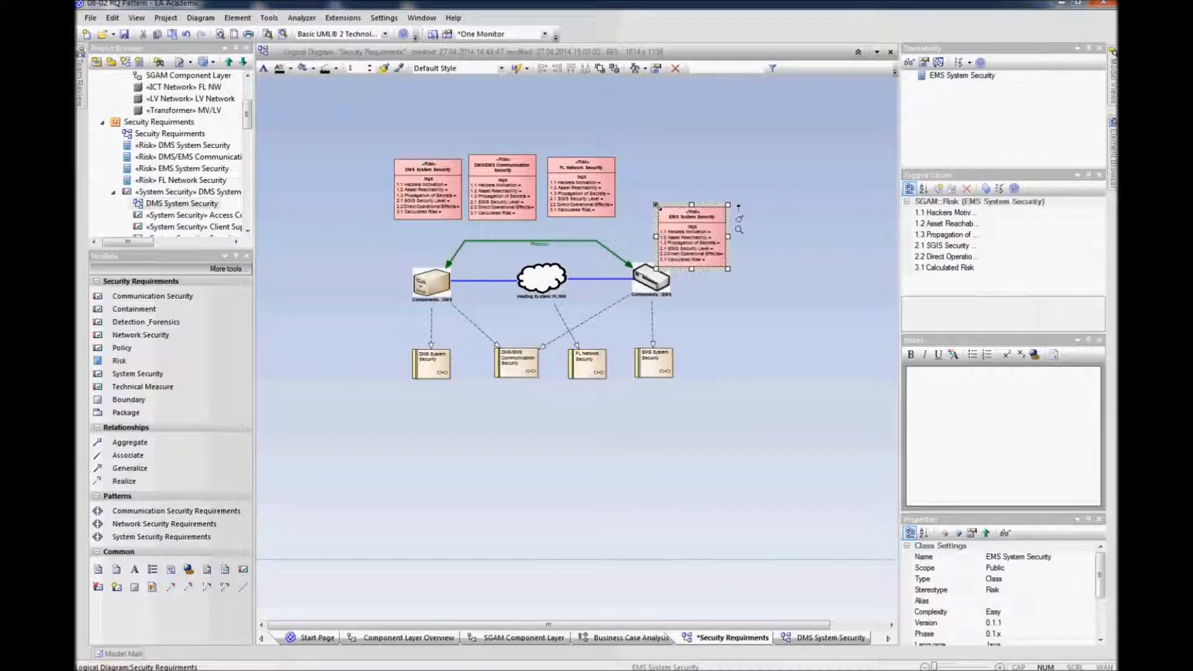
pyautogui.moveTo(690, 245); pyautogui.dragTo(660, 192)
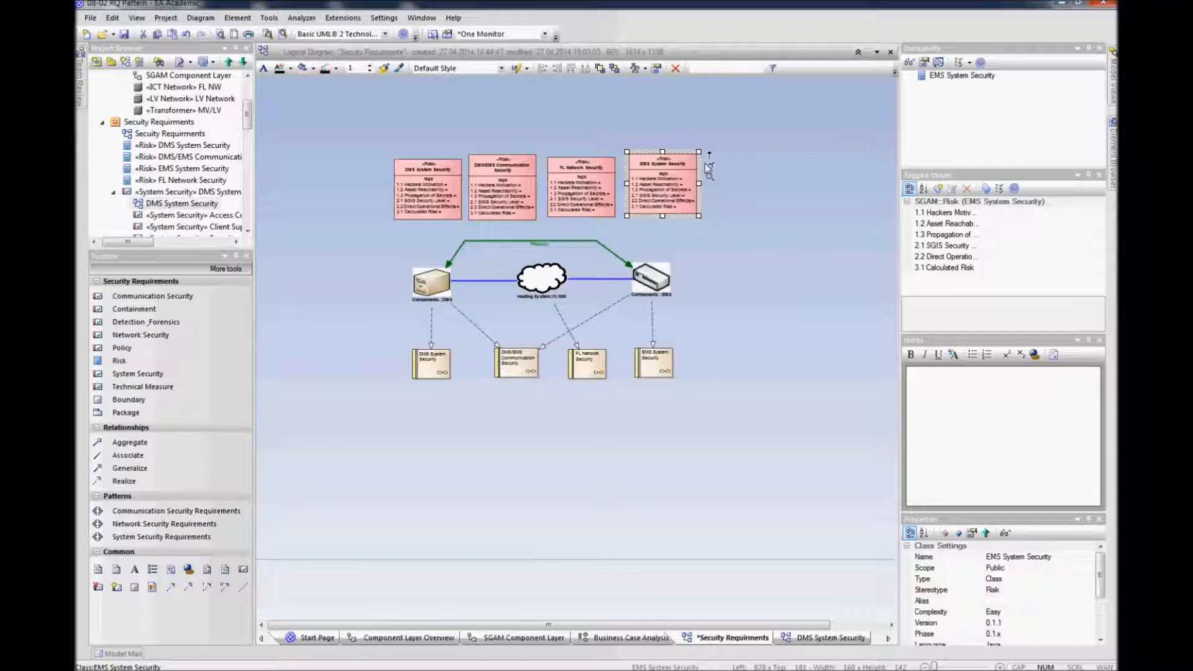
# Connect the EMS System Security risk to EMS and the DMS System Security risk to DMS with Dependency relationships
pyautogui.moveTo(709, 154)
pyautogui.mouseDown()
pyautogui.moveTo(705, 245)
pyautogui.moveTo(660, 280)
pyautogui.mouseUp()
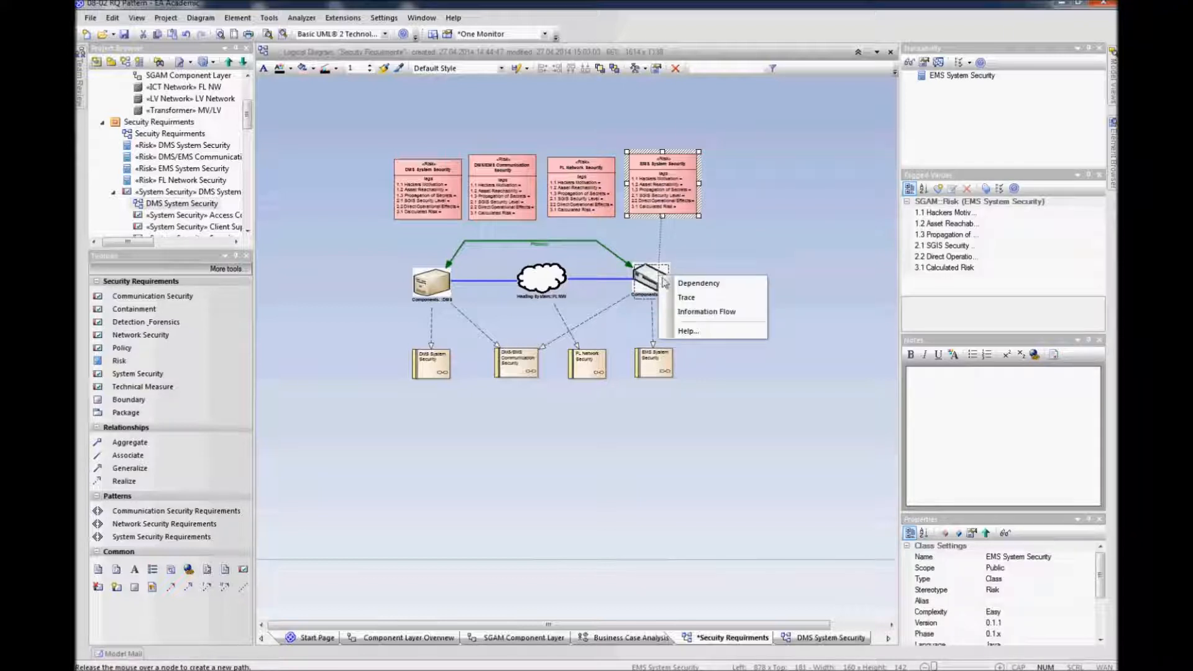
pyautogui.click(702, 282)
pyautogui.click(412, 171)
pyautogui.moveTo(476, 163)
pyautogui.mouseDown()
pyautogui.moveTo(433, 282)
pyautogui.moveTo(442, 292)
pyautogui.mouseUp()
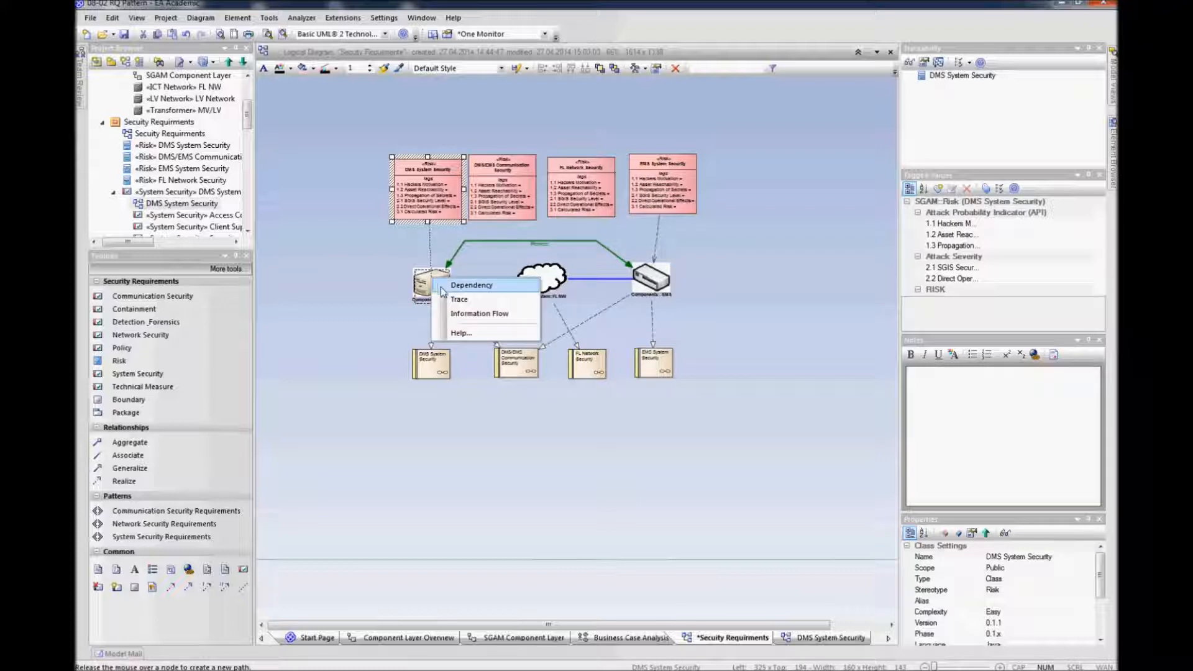
pyautogui.click(443, 288)
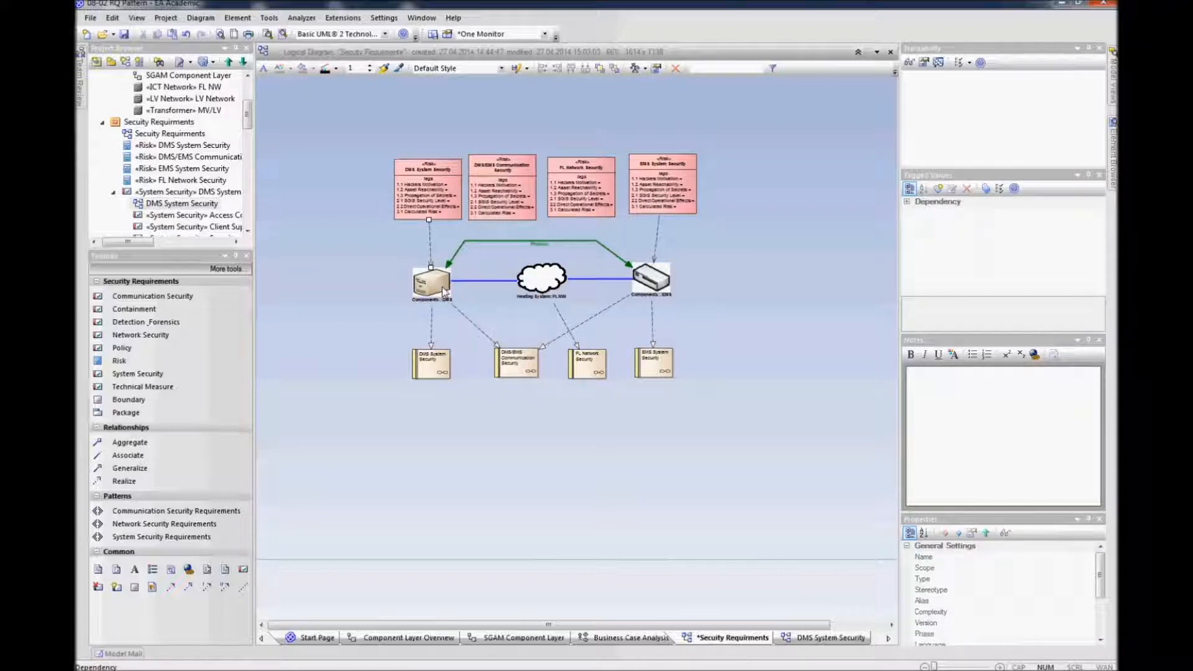
# Add dependencies from the DMS/EMS Communication Security risk to DMS and EMS, and from the FL Network Security risk to FL NW
pyautogui.click(493, 207)
pyautogui.moveTo(547, 239); pyautogui.dragTo(648, 277)
pyautogui.press('F3')
pyautogui.moveTo(599, 186); pyautogui.dragTo(544, 281)
pyautogui.moveTo(766, 128); pyautogui.dragTo(416, 185)
pyautogui.click(764, 166)
# Adjust the positions of the four risk elements so they form an evenly spaced row above the components
pyautogui.scroll(3, 711, 203)
pyautogui.scroll(-2, 711, 203)
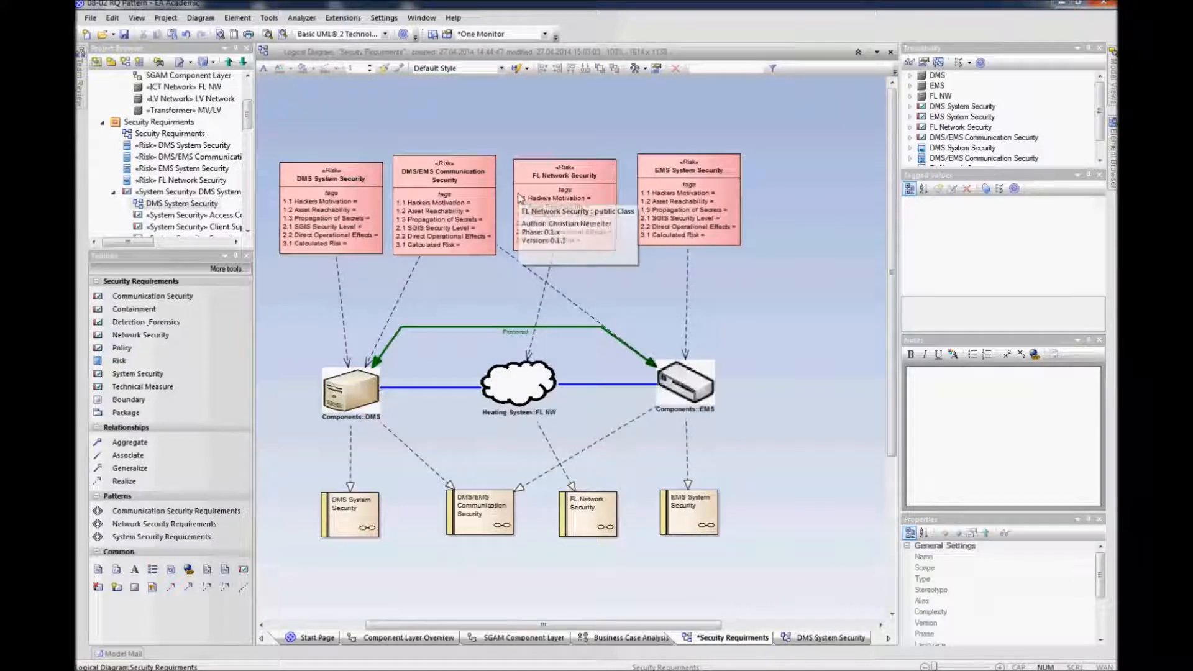
pyautogui.moveTo(703, 194); pyautogui.dragTo(711, 194)
pyautogui.moveTo(565, 201); pyautogui.dragTo(571, 191)
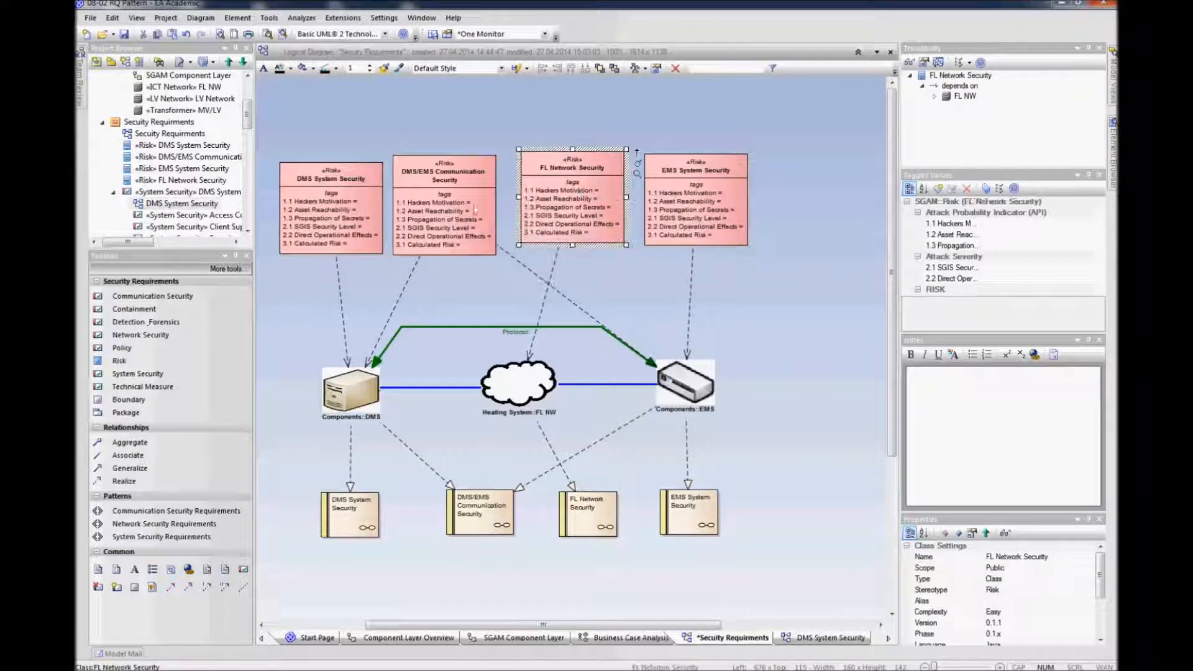
pyautogui.moveTo(352, 213); pyautogui.dragTo(349, 207)
pyautogui.click(442, 214)
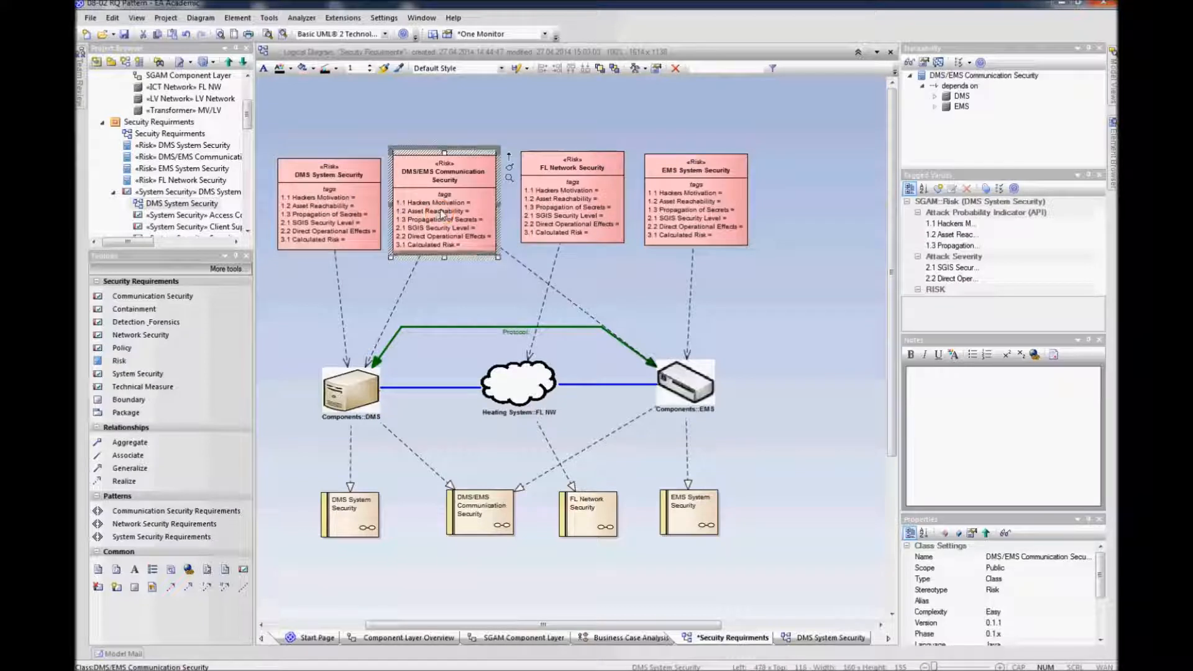
pyautogui.moveTo(443, 215); pyautogui.dragTo(437, 210)
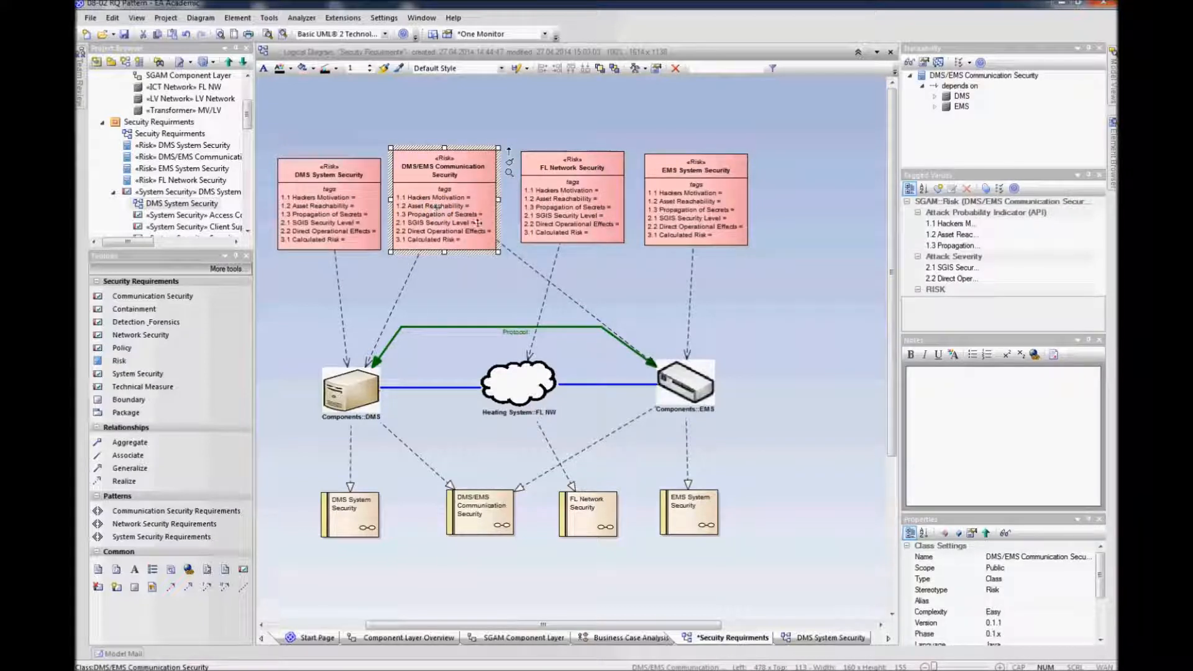
pyautogui.click(741, 287)
pyautogui.click(724, 269)
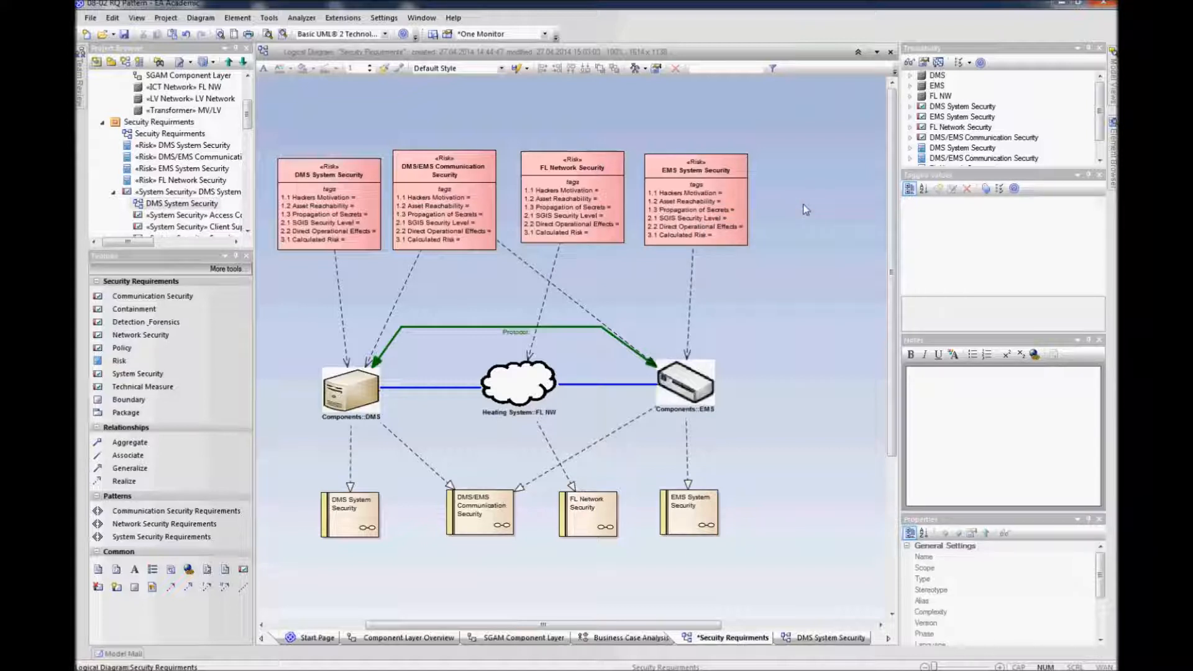
# Shift the DMS/EMS Communication Security, FL Network Security and EMS System Security risks slightly lower
pyautogui.moveTo(696, 240)
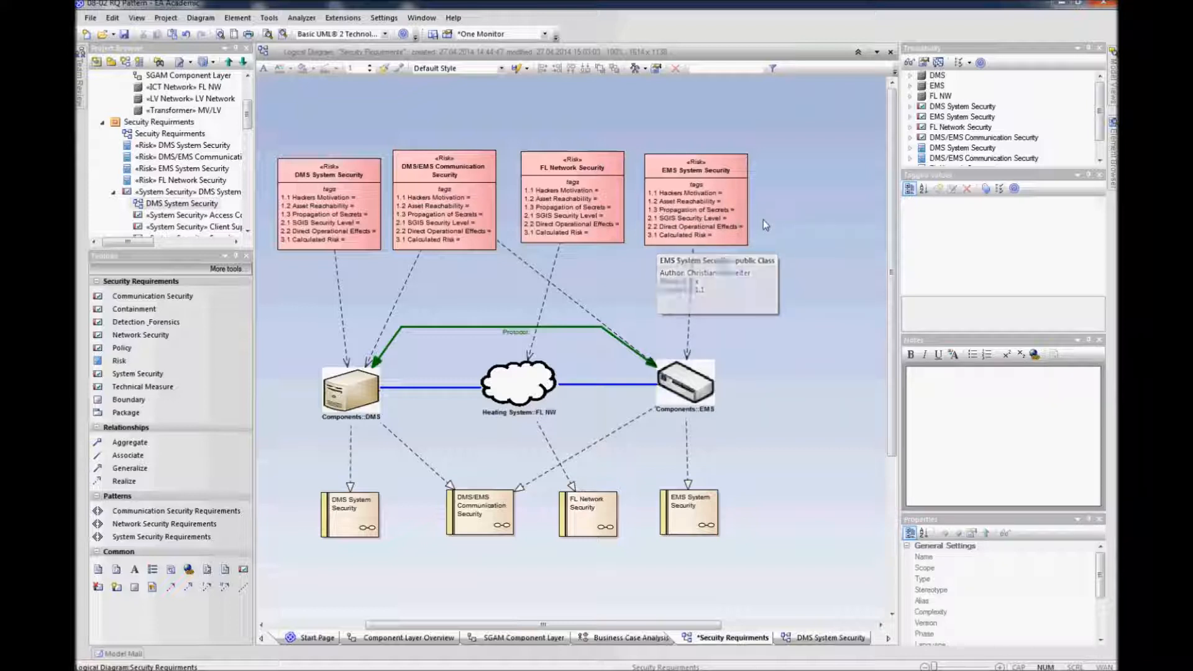
pyautogui.moveTo(462, 222); pyautogui.dragTo(465, 228)
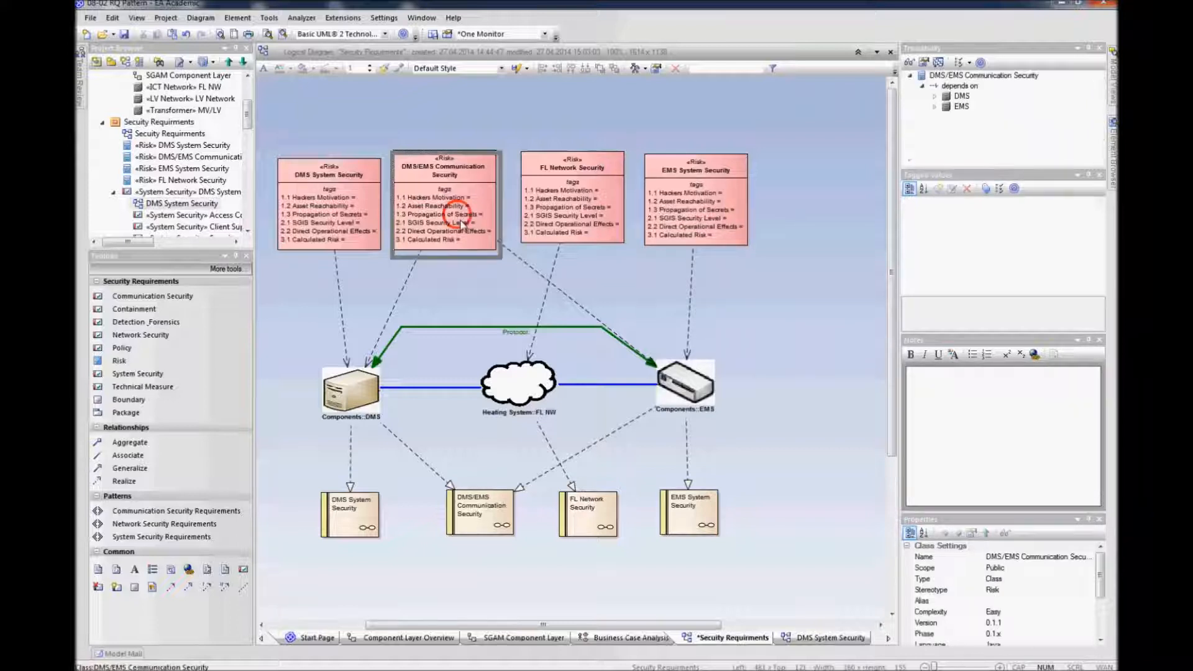
pyautogui.click(552, 217)
pyautogui.moveTo(555, 222); pyautogui.dragTo(555, 223)
pyautogui.moveTo(668, 213); pyautogui.dragTo(673, 217)
# Examine the SGAM attack probability, attack severity and risk values in the DMS System Security risk's properties, and close them without changes
pyautogui.click(361, 230)
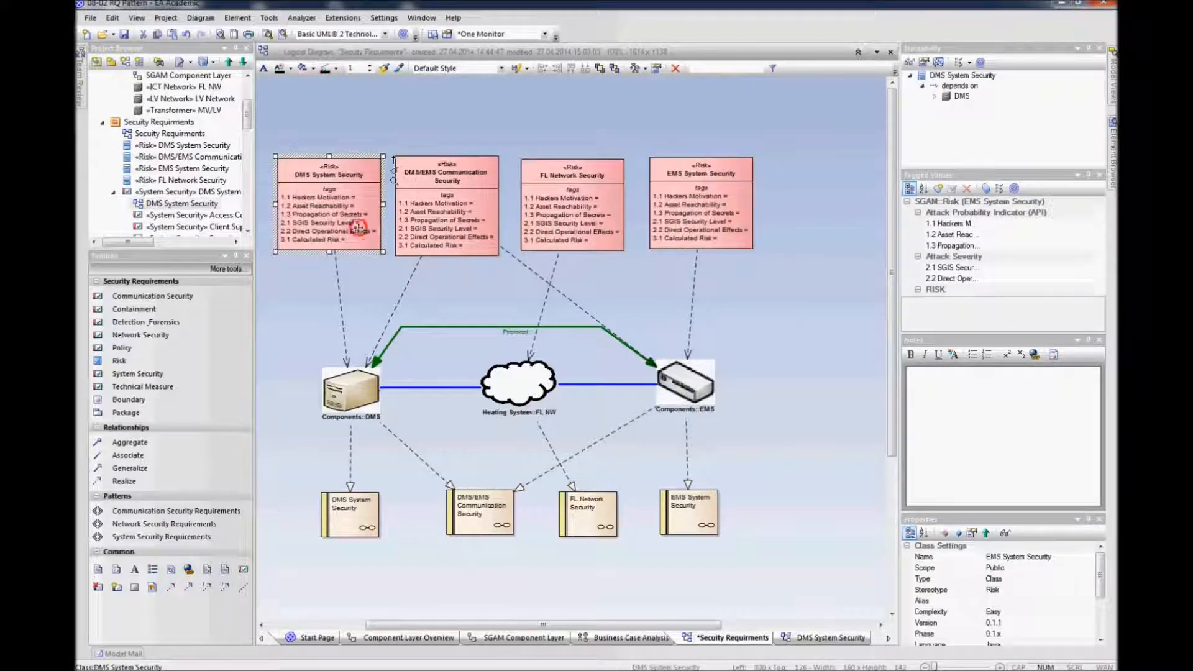
pyautogui.click(358, 165)
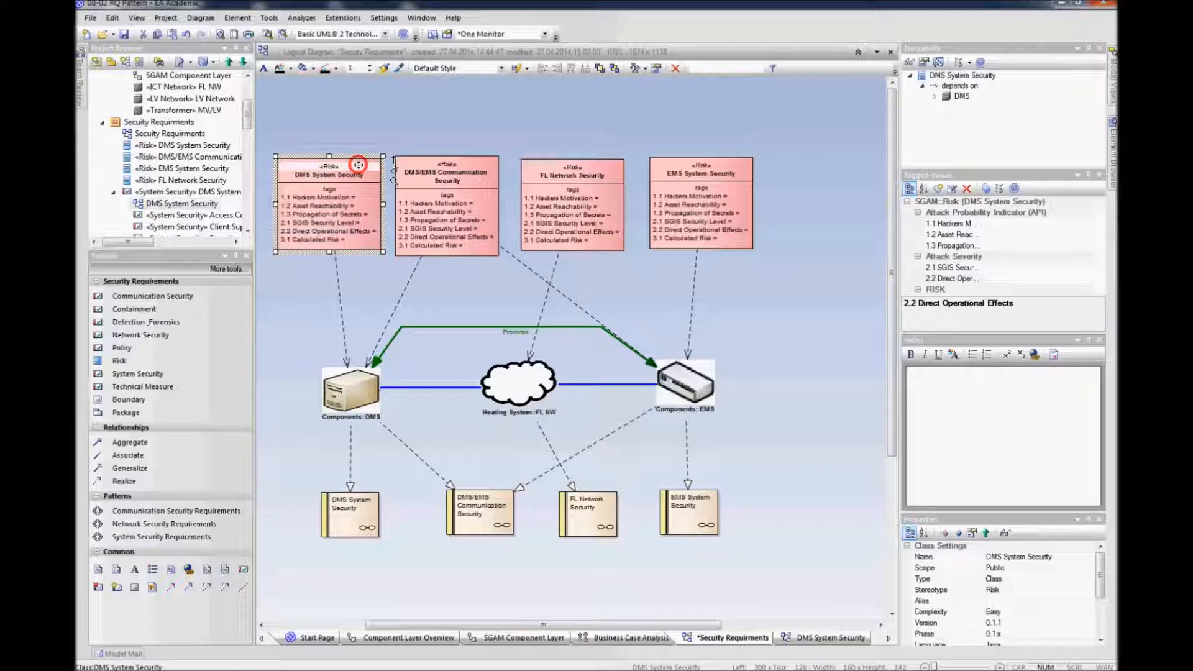
pyautogui.click(360, 118)
pyautogui.click(360, 162)
pyautogui.rightClick(360, 162)
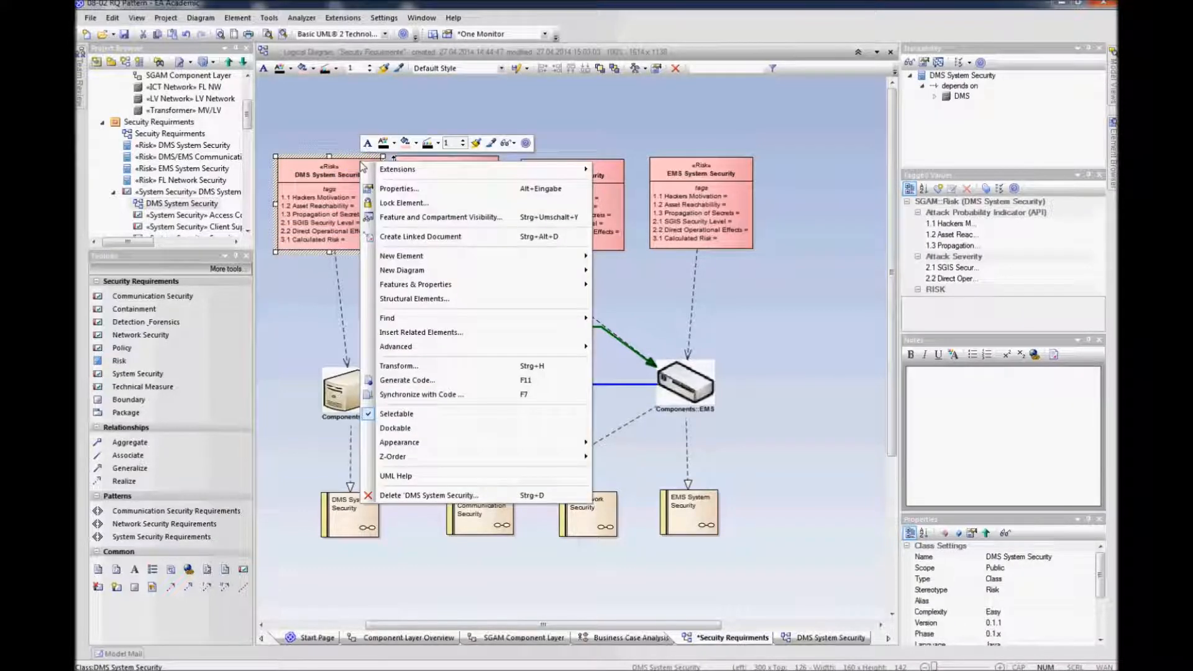
pyautogui.click(378, 189)
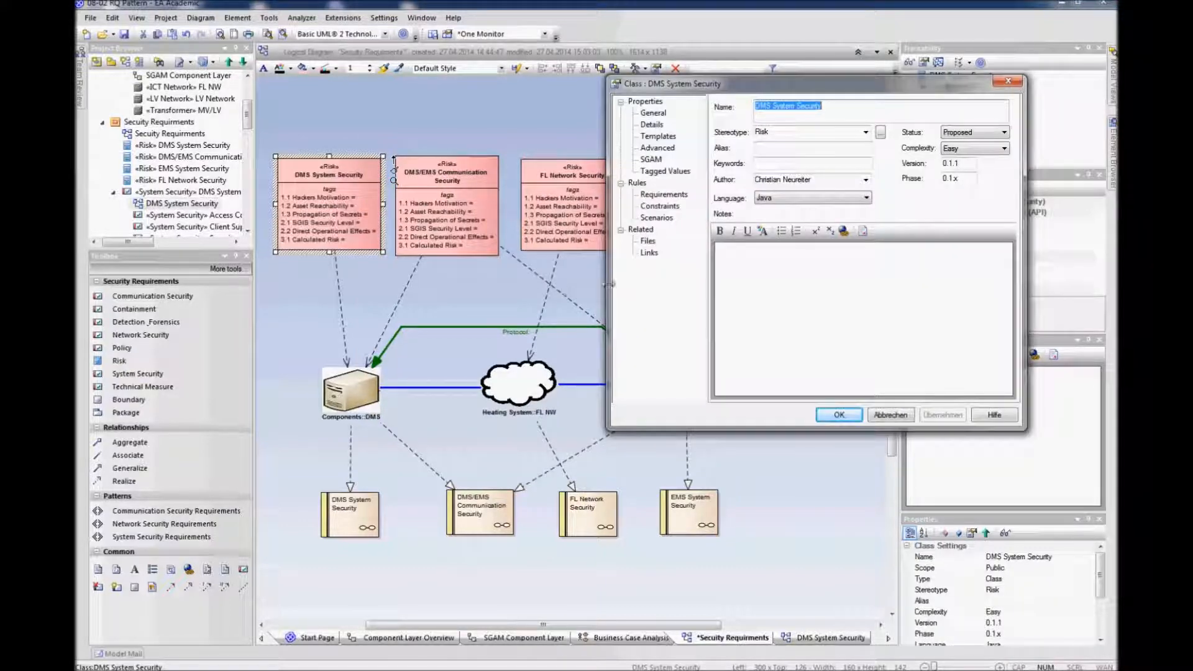
pyautogui.click(652, 159)
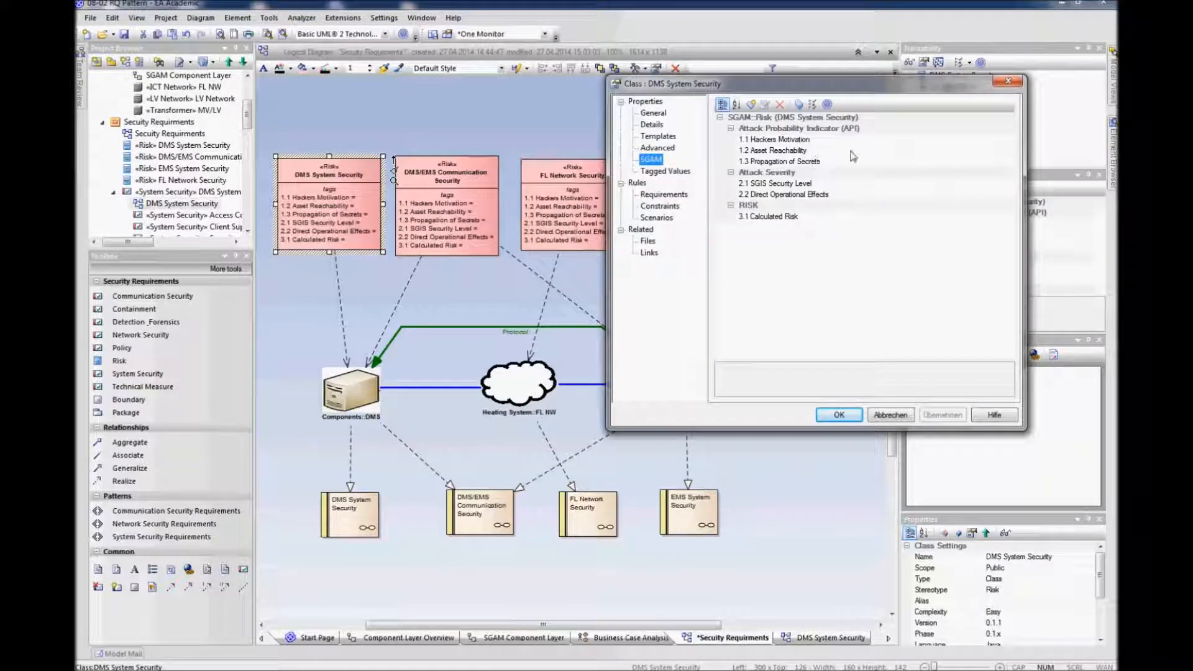
pyautogui.click(855, 141)
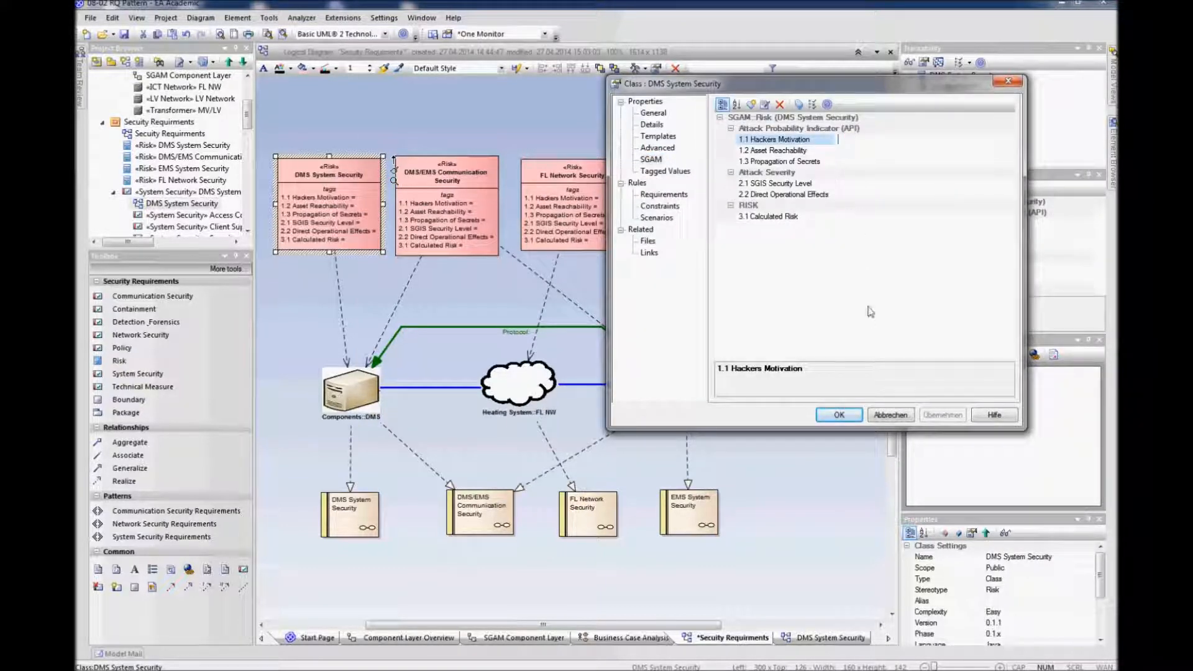
pyautogui.click(897, 418)
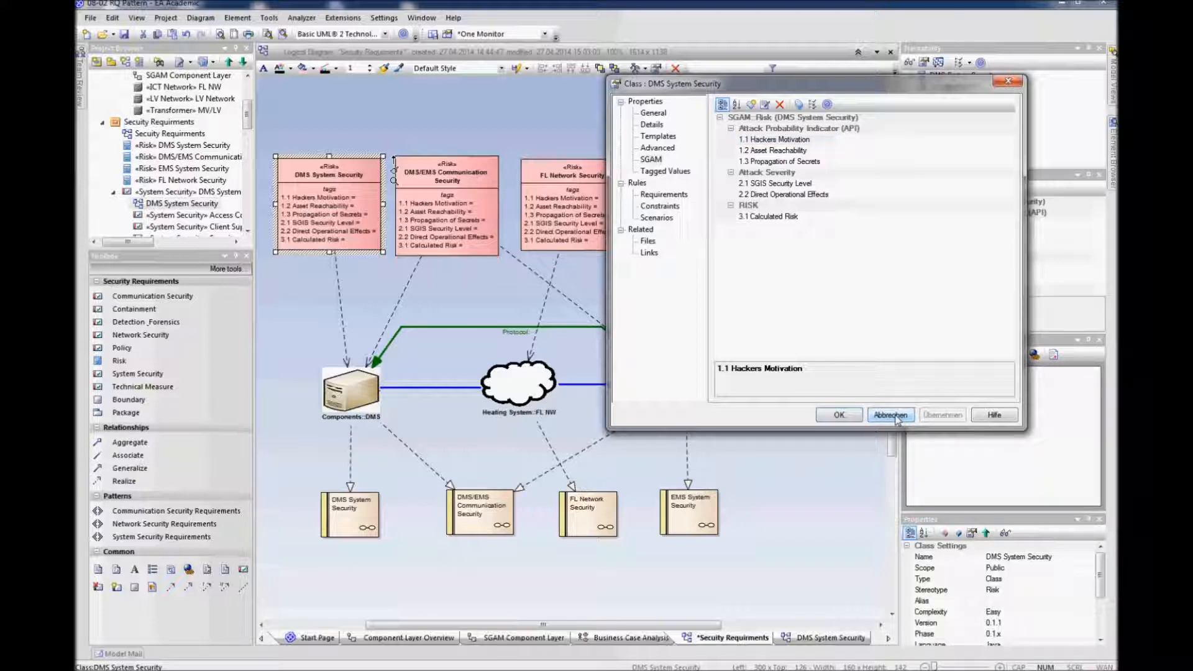
pyautogui.click(891, 415)
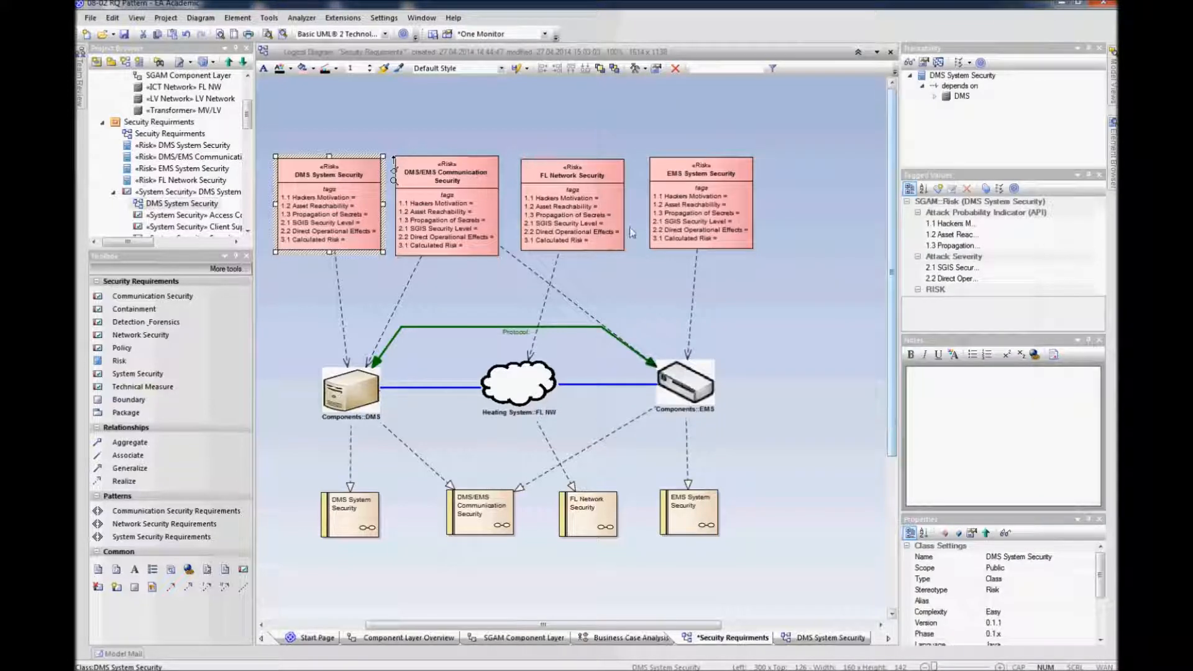
# Move the FL Network Security, DMS/EMS Communication Security and EMS System Security risks slightly up to even out the row
pyautogui.moveTo(542, 207); pyautogui.dragTo(542, 203)
pyautogui.click(479, 199)
pyautogui.moveTo(687, 197); pyautogui.dragTo(682, 193)
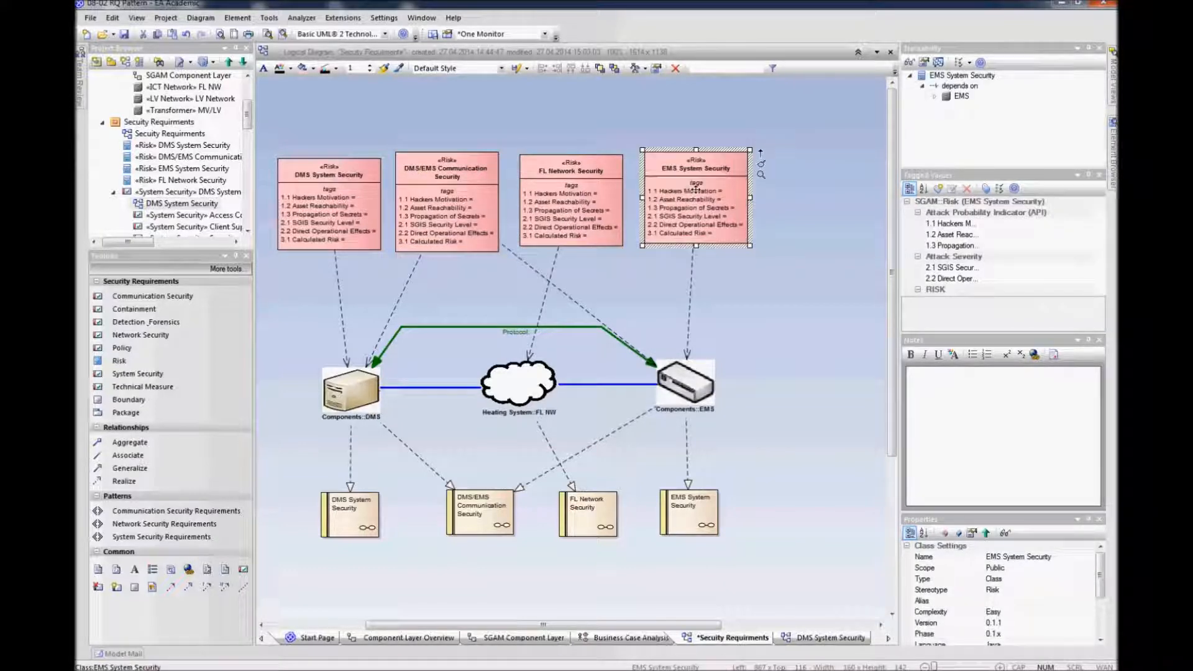
# Open the CSV import/export for the security requirements package with the Risk specification
pyautogui.click(787, 221)
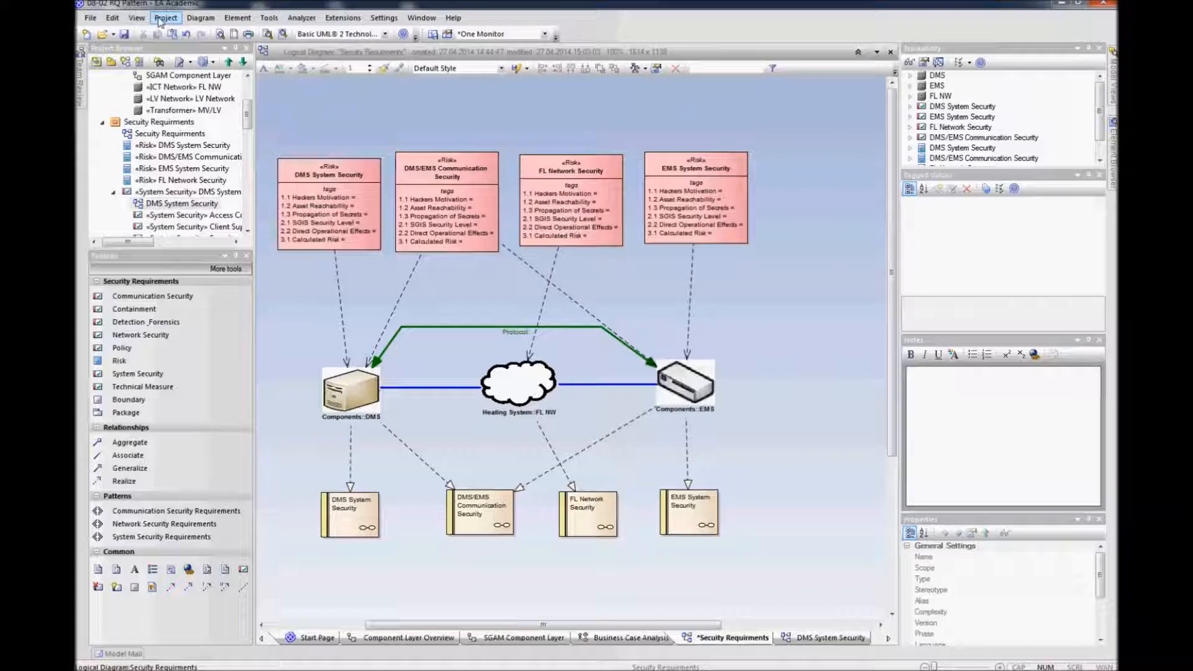
pyautogui.click(161, 22)
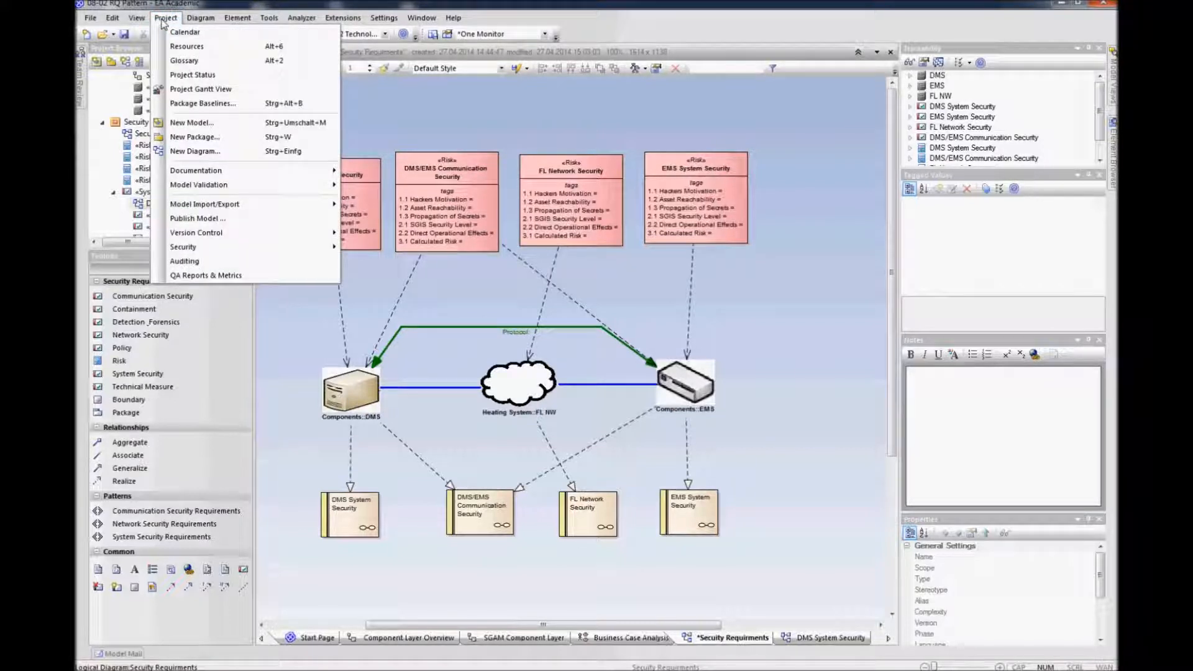
pyautogui.moveTo(233, 205)
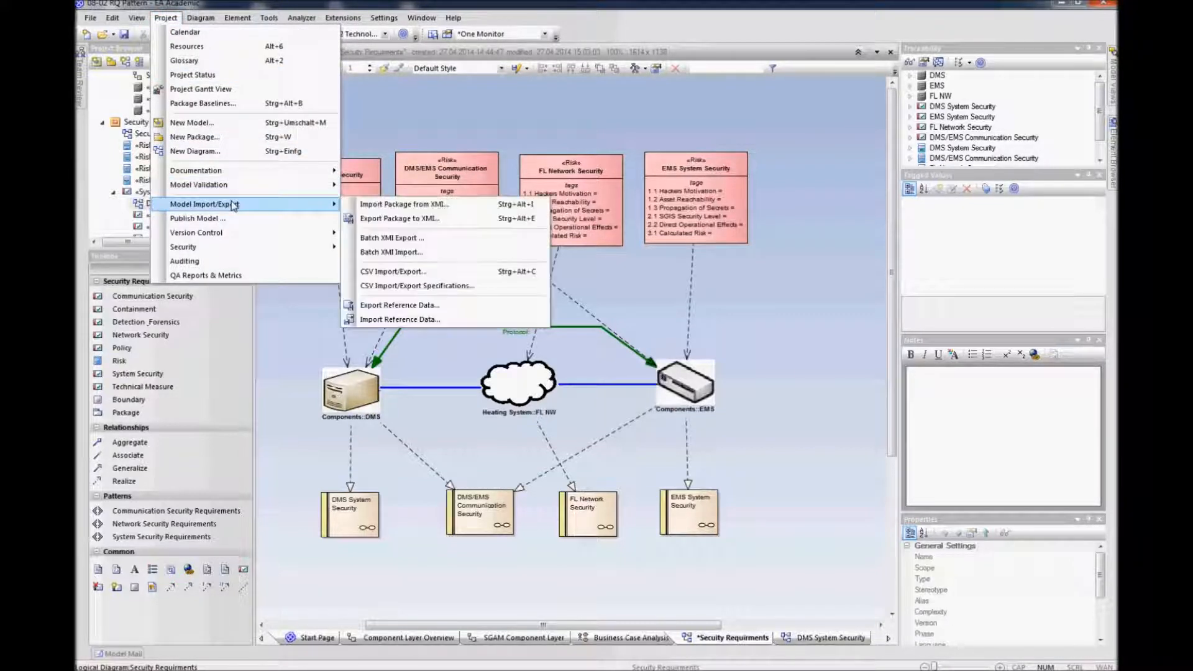
pyautogui.click(410, 272)
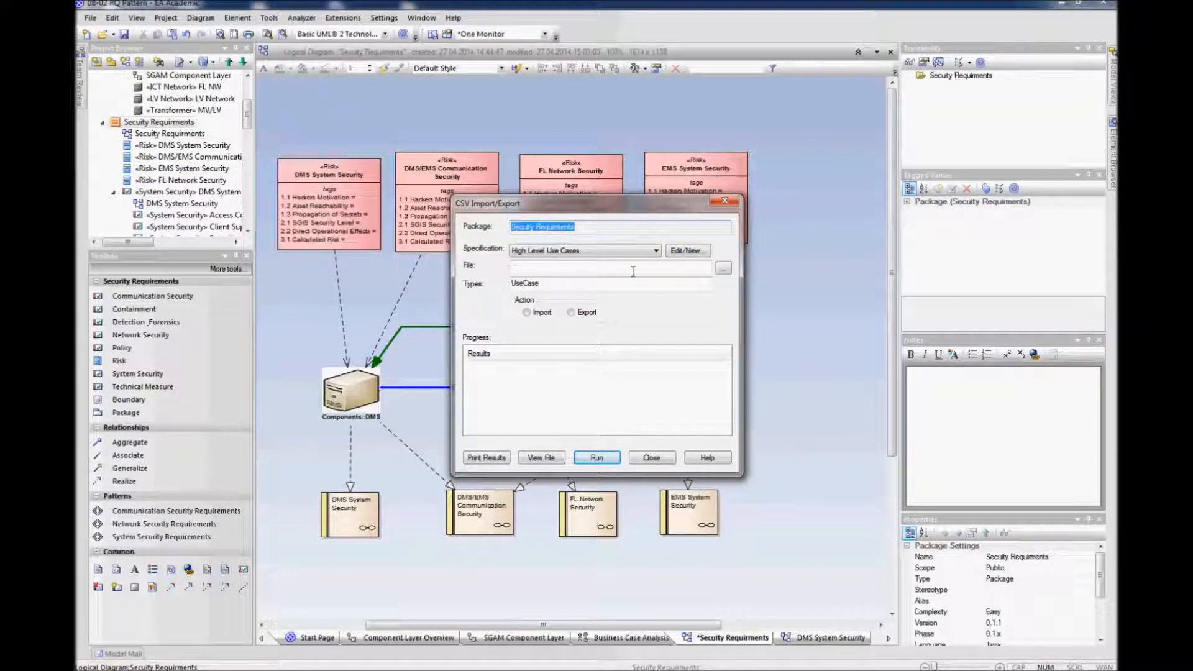
pyautogui.click(655, 251)
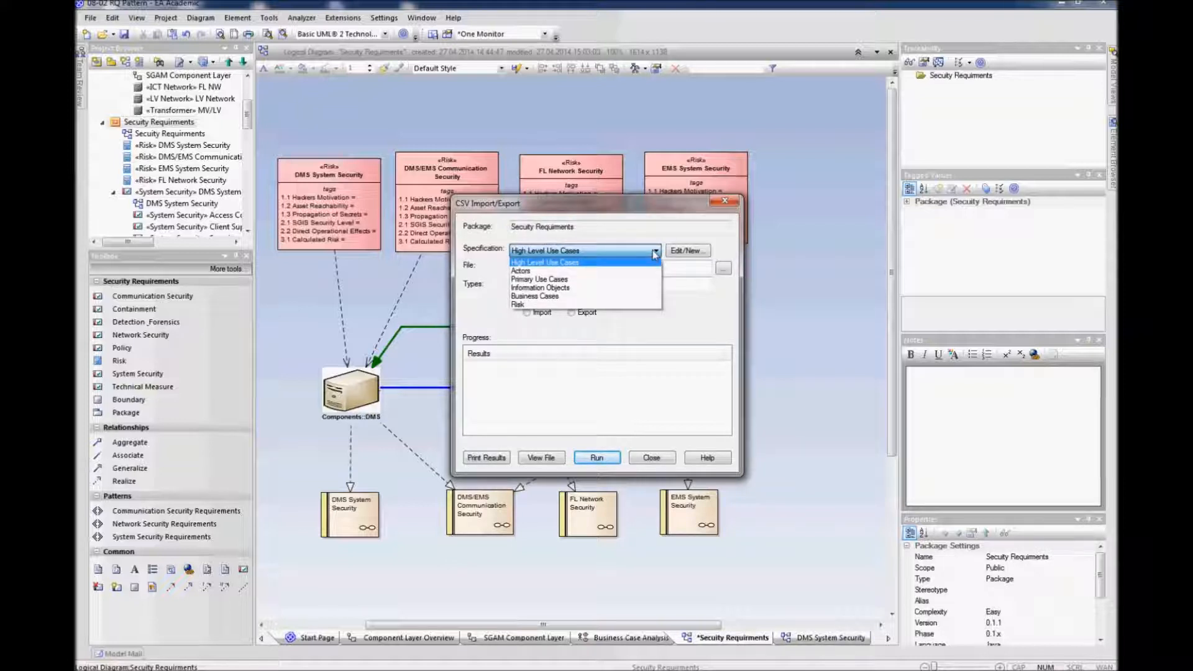
pyautogui.click(567, 304)
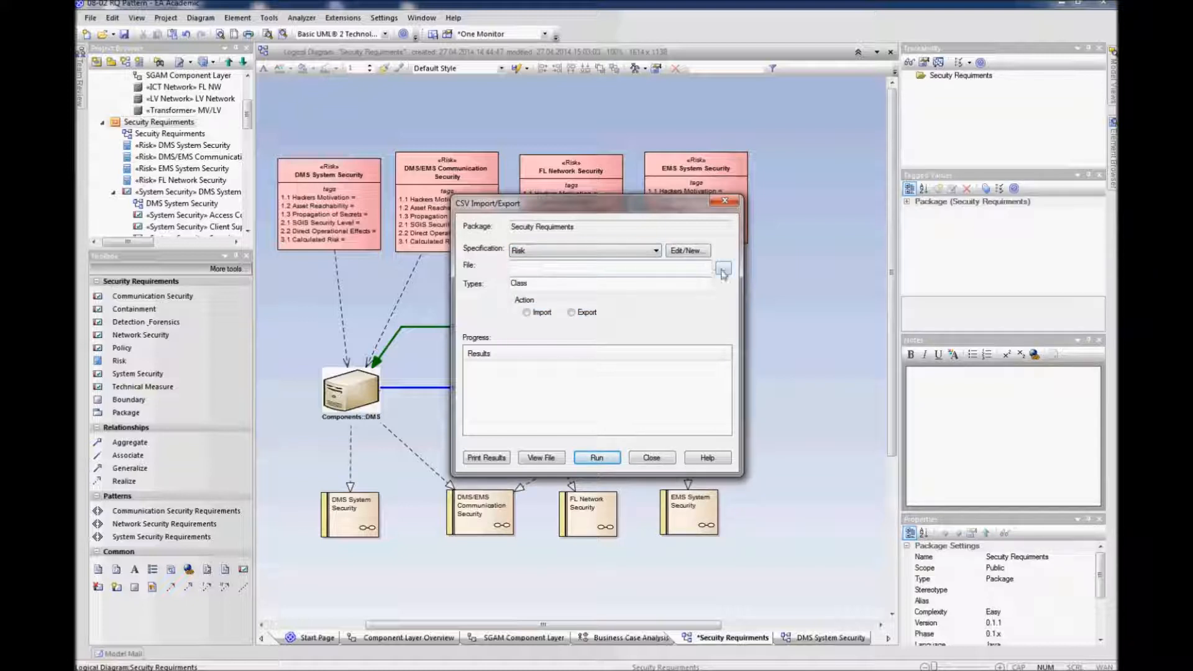
# Set the CSV file to Risk Assessment in the DESKTOP (E:) folder
pyautogui.click(723, 268)
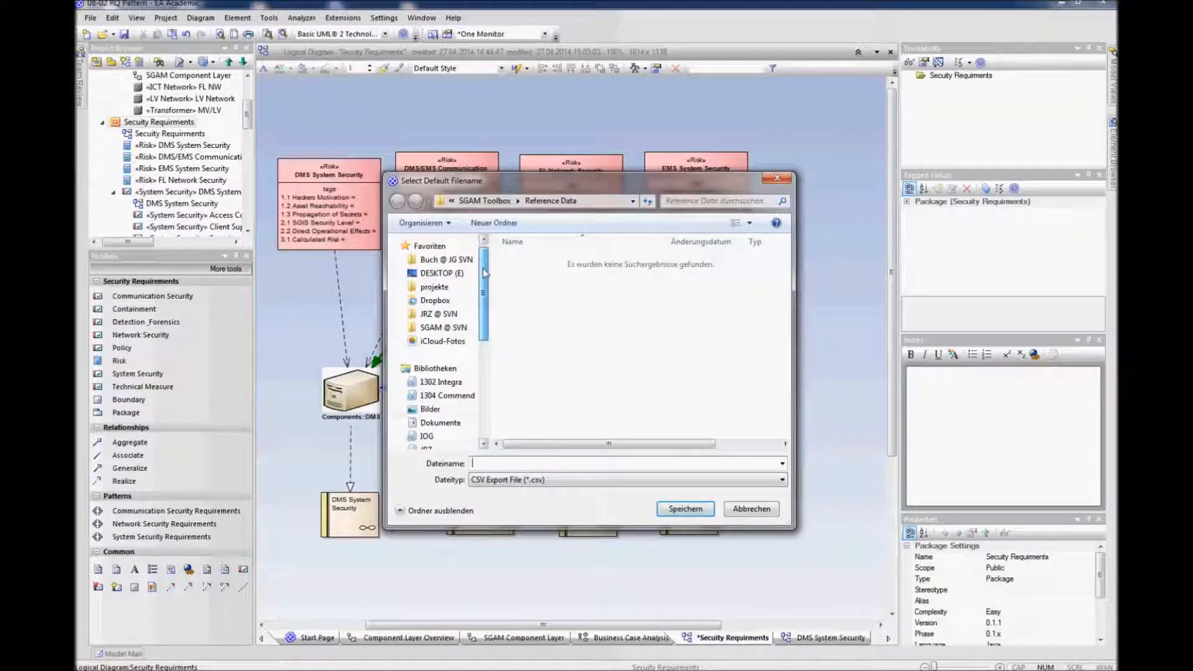
pyautogui.click(450, 277)
pyautogui.click(509, 466)
pyautogui.write('T')
pyautogui.press('BackSpace')
pyautogui.write('Risk')
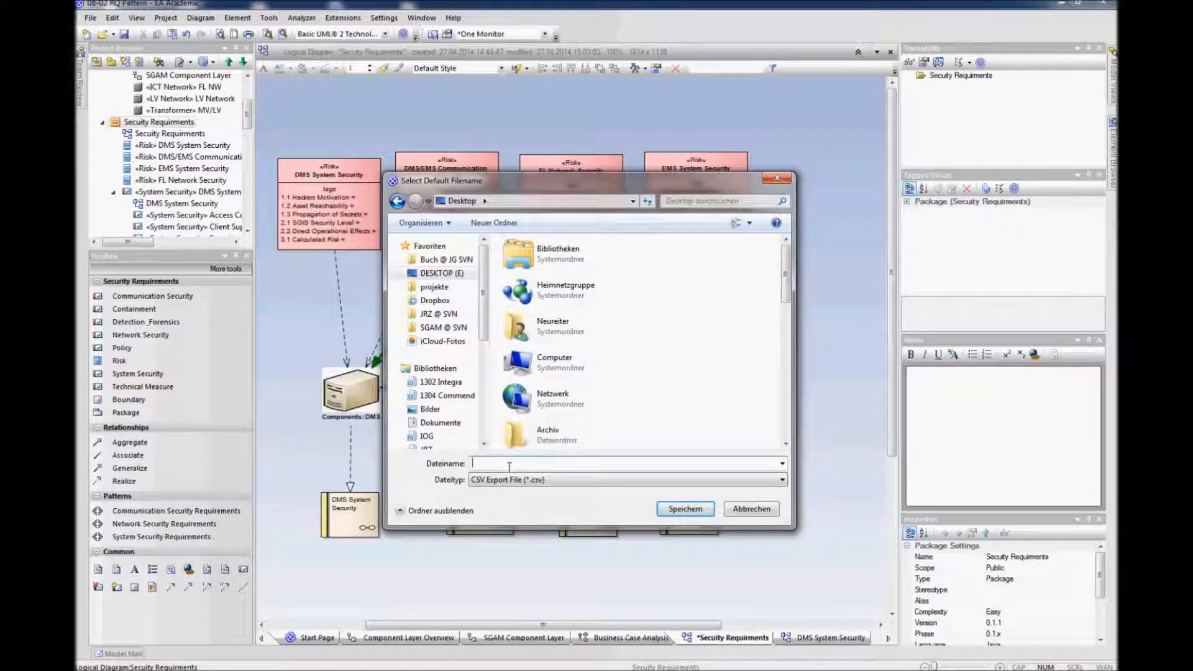
pyautogui.write(' Assessment')
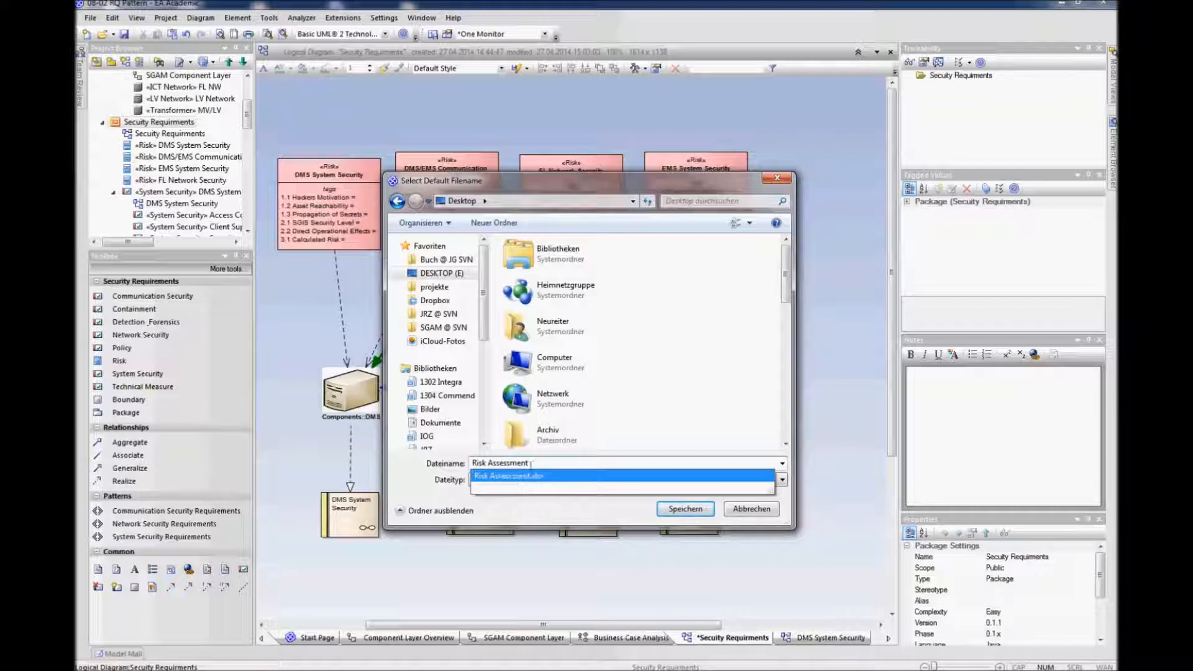
pyautogui.click(591, 508)
pyautogui.click(678, 511)
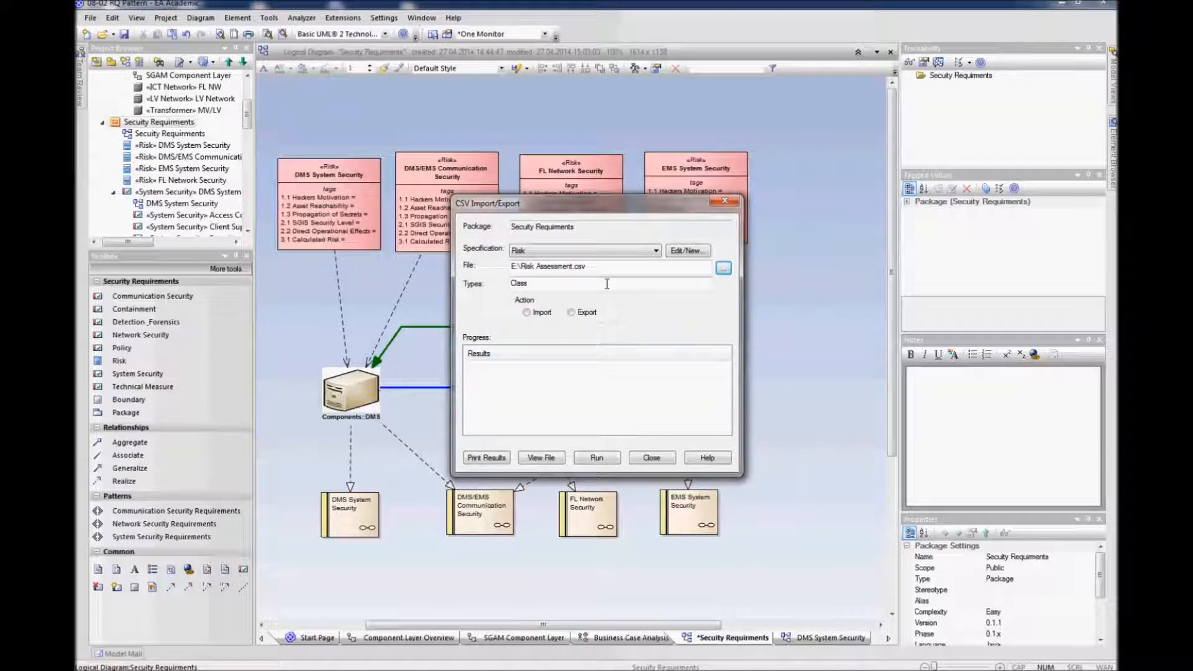
# Run the CSV operation as an export of the package's risks and close the dialog
pyautogui.click(596, 459)
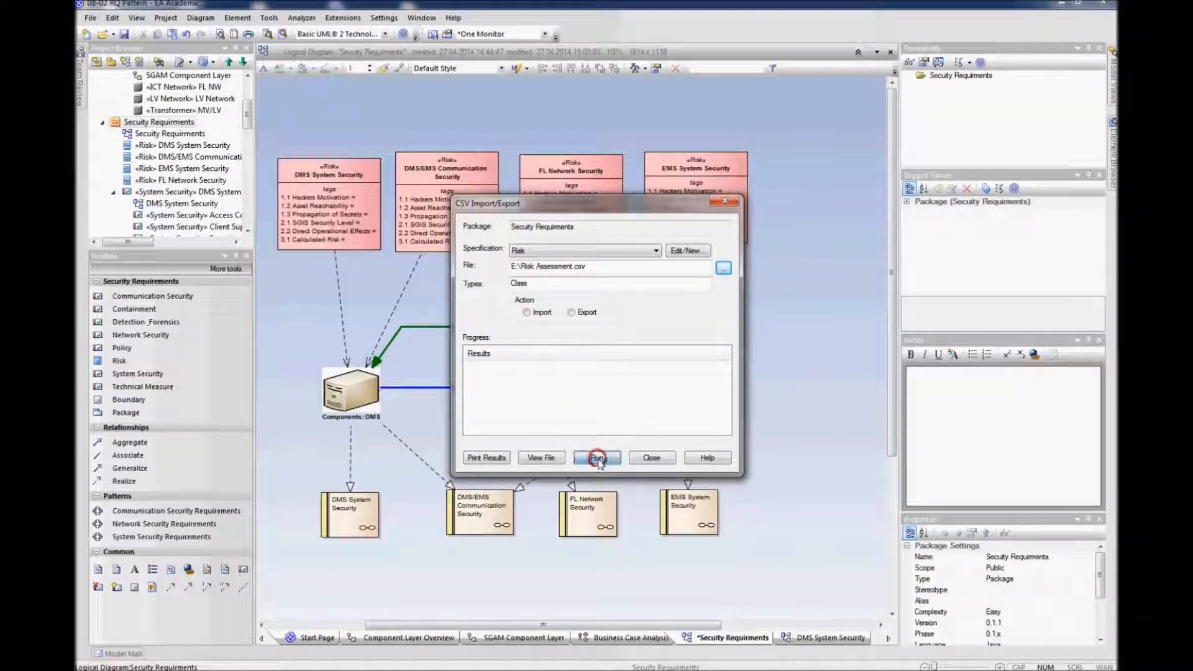
pyautogui.click(718, 371)
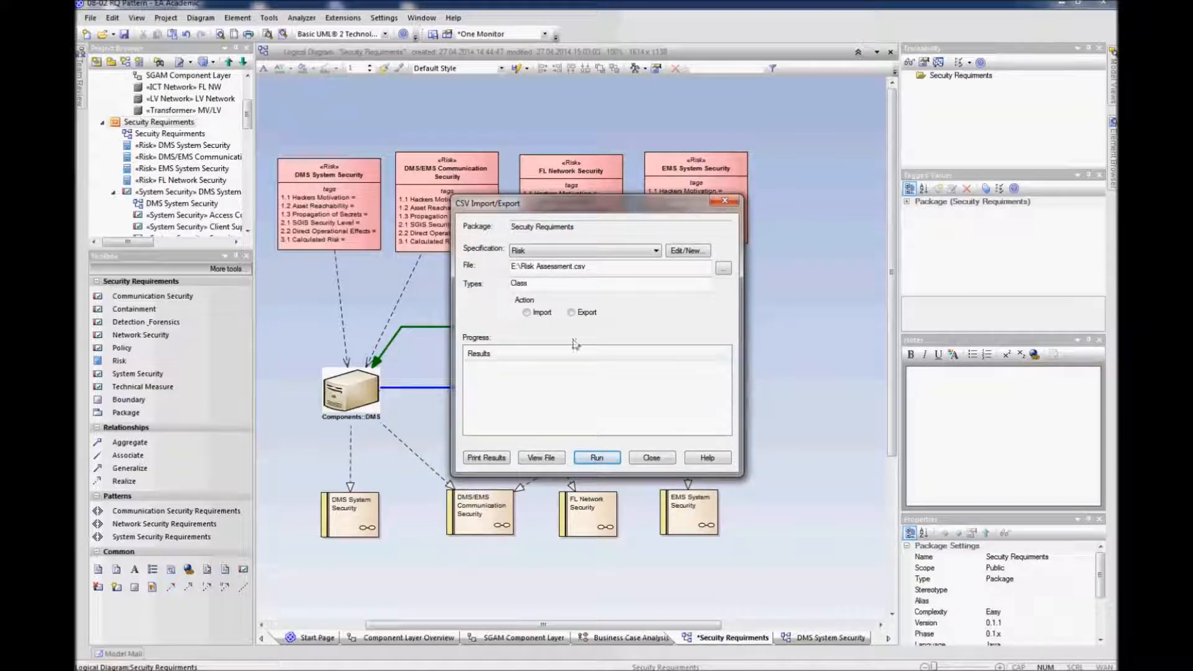
pyautogui.click(571, 312)
pyautogui.click(589, 461)
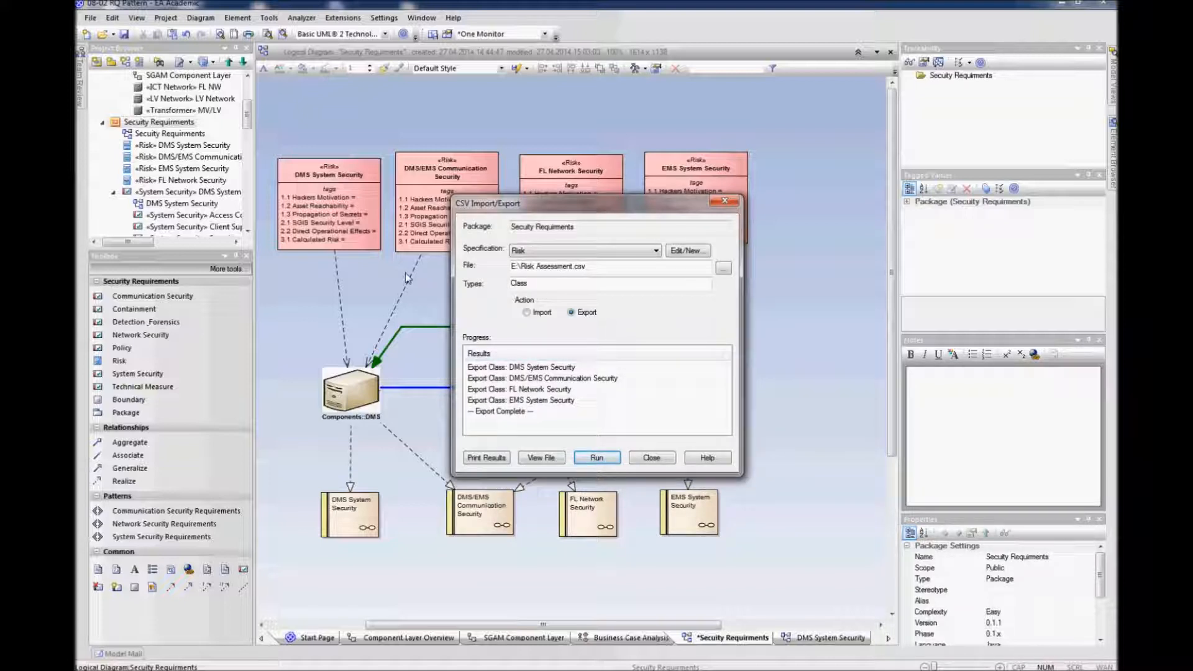
pyautogui.click(645, 460)
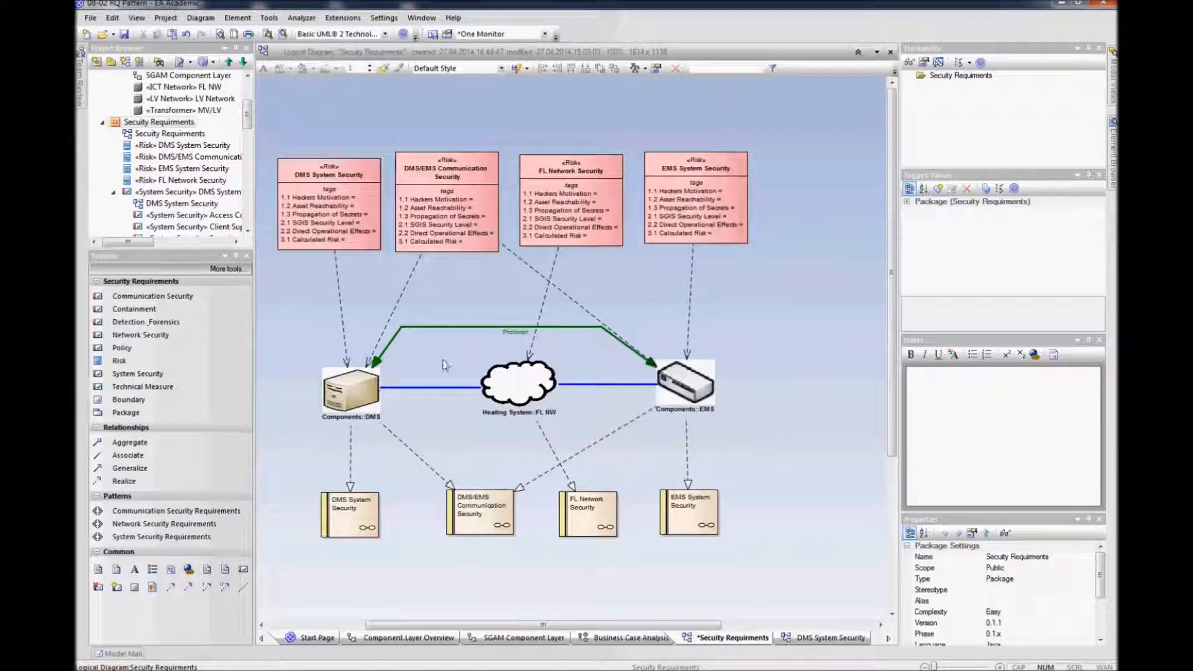
# Switch to Excel and open Risk Assessment.csv from the DESKTOP (E:) folder
pyautogui.click(65, 17)
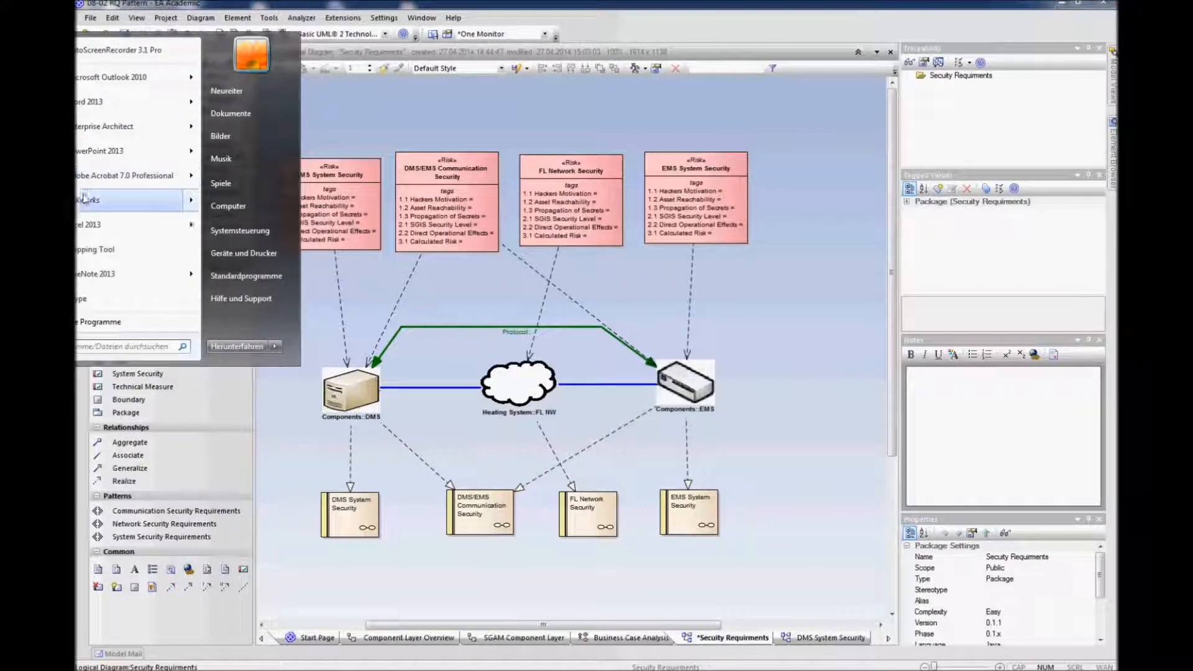
pyautogui.click(89, 224)
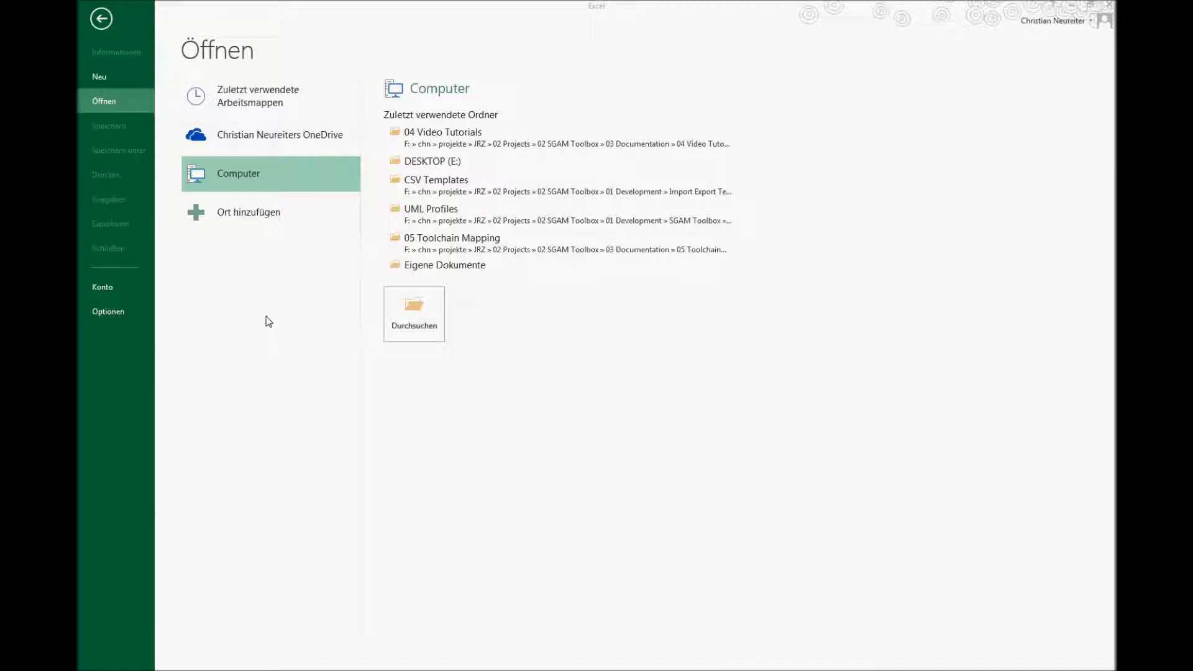
pyautogui.click(248, 182)
pyautogui.click(237, 174)
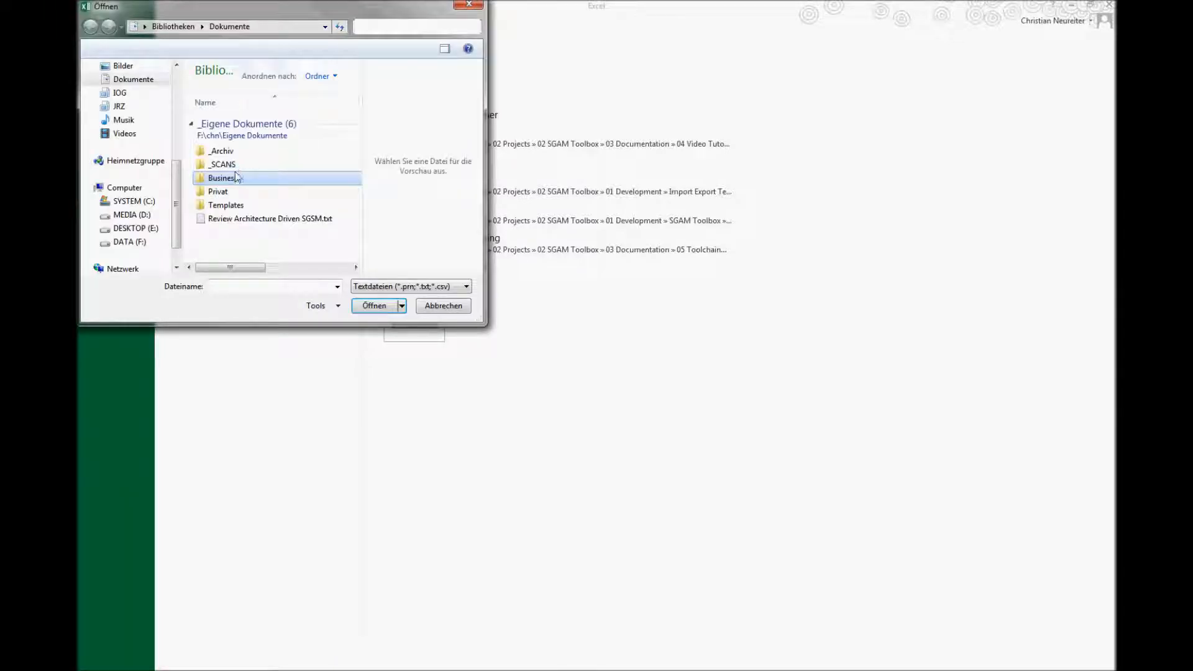
pyautogui.rightClick(237, 177)
pyautogui.press('Escape')
pyautogui.click(177, 160)
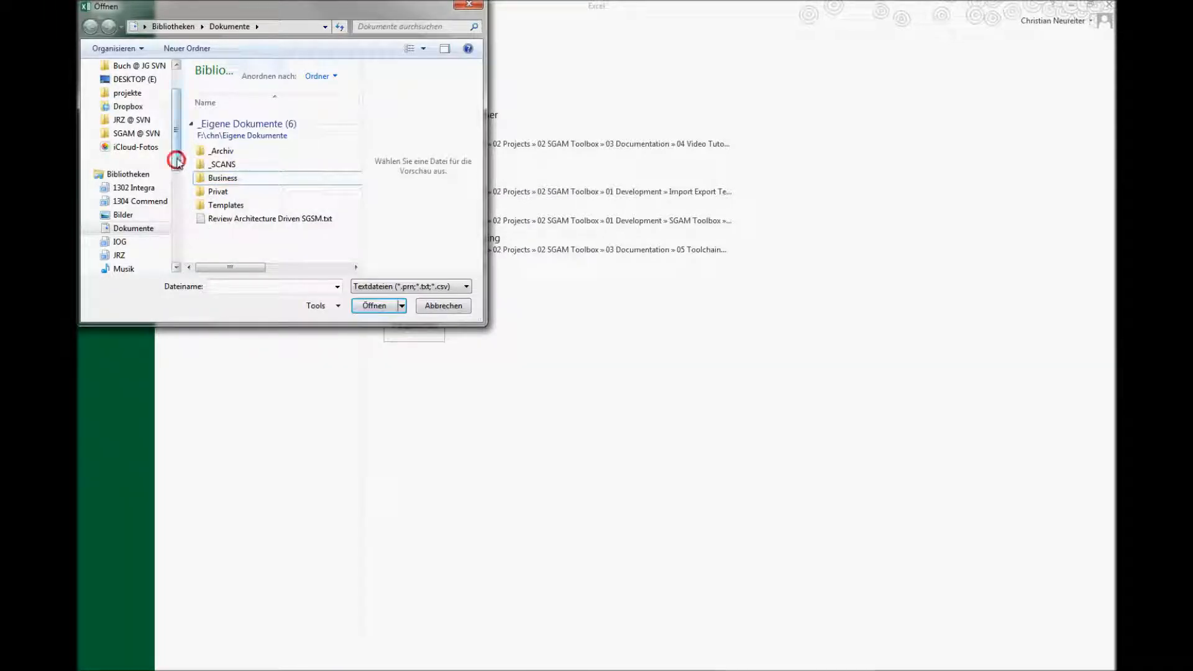
pyautogui.moveTo(177, 161); pyautogui.dragTo(176, 115)
pyautogui.click(130, 125)
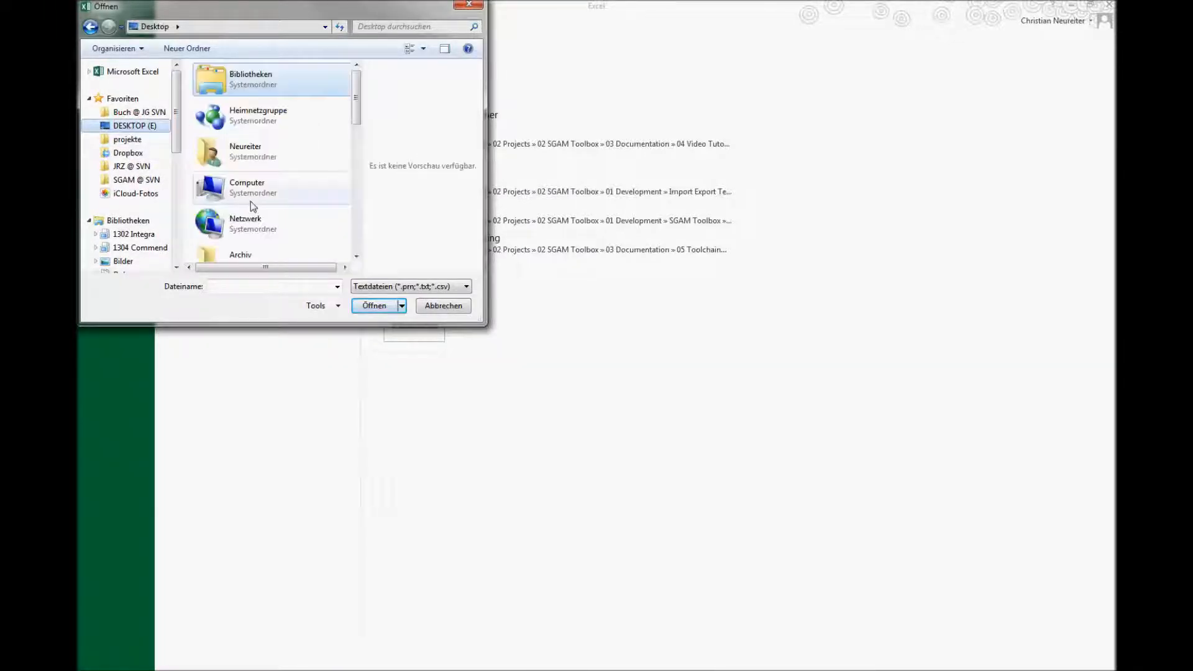
pyautogui.moveTo(359, 98); pyautogui.dragTo(357, 238)
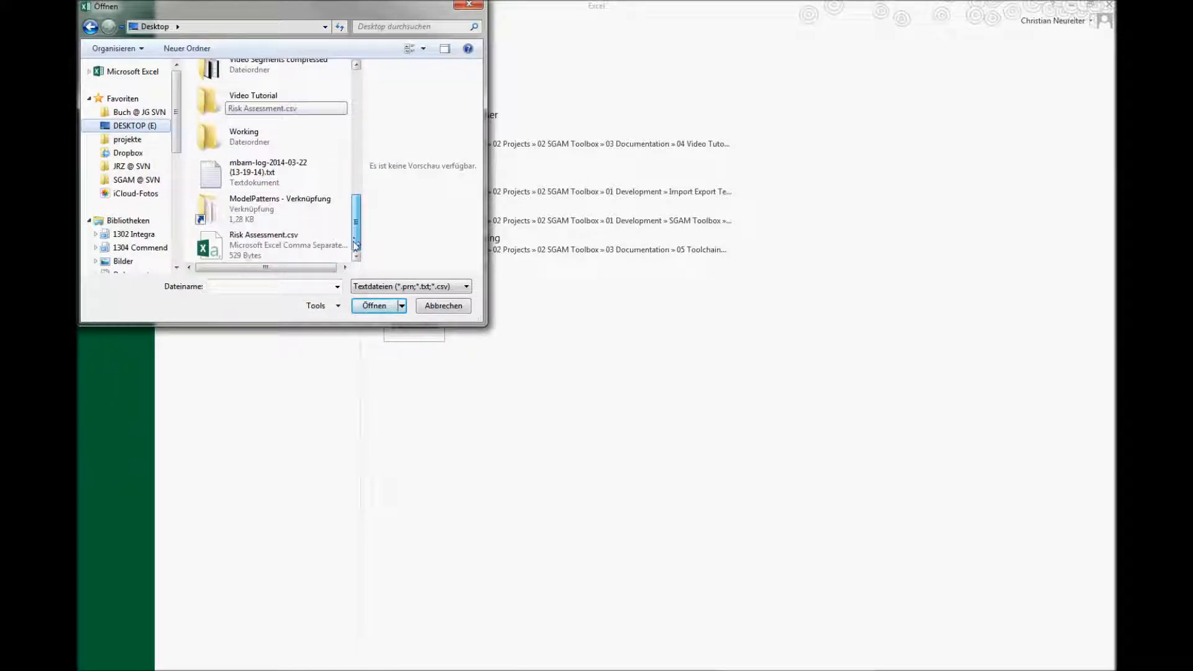
pyautogui.click(279, 251)
pyautogui.click(373, 305)
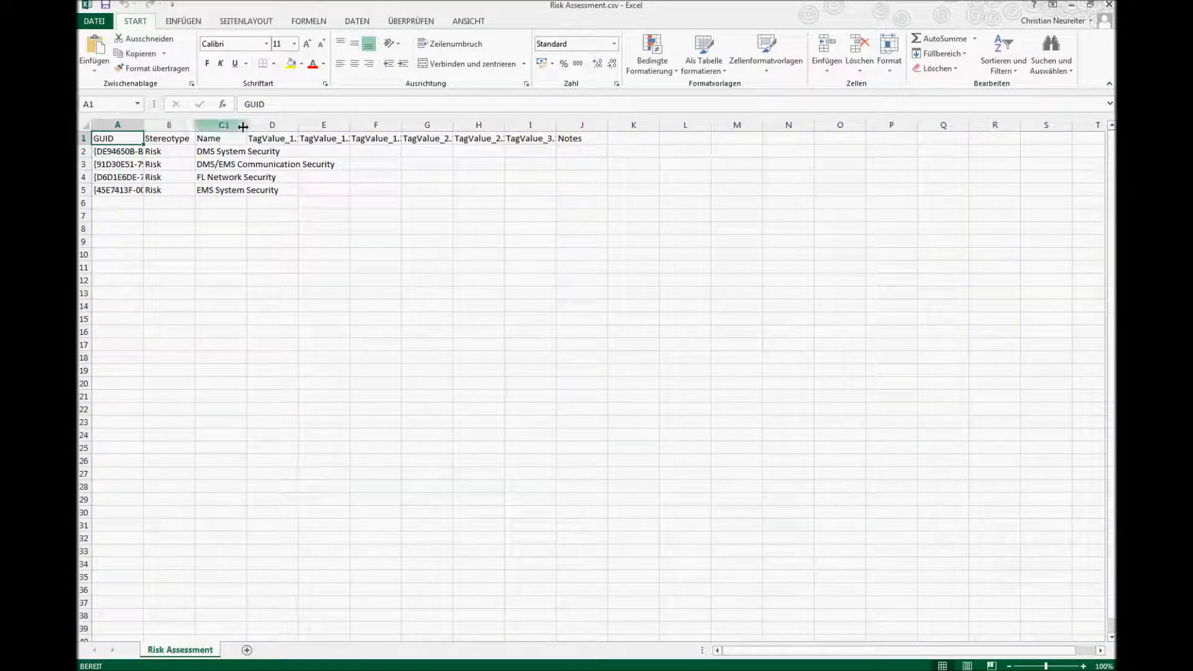
# Widen columns D and I to read the Hackers Motivation and Calculated Risk tag value headers
pyautogui.moveTo(295, 125); pyautogui.dragTo(359, 125)
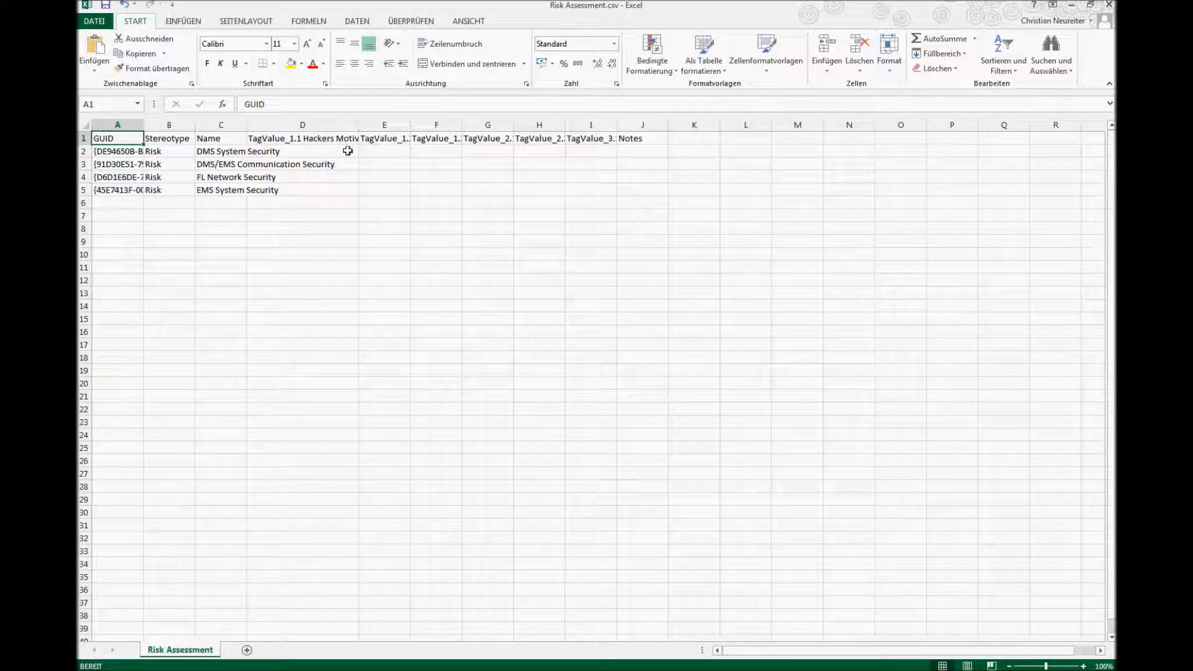
pyautogui.moveTo(617, 127); pyautogui.dragTo(704, 127)
pyautogui.click(670, 150)
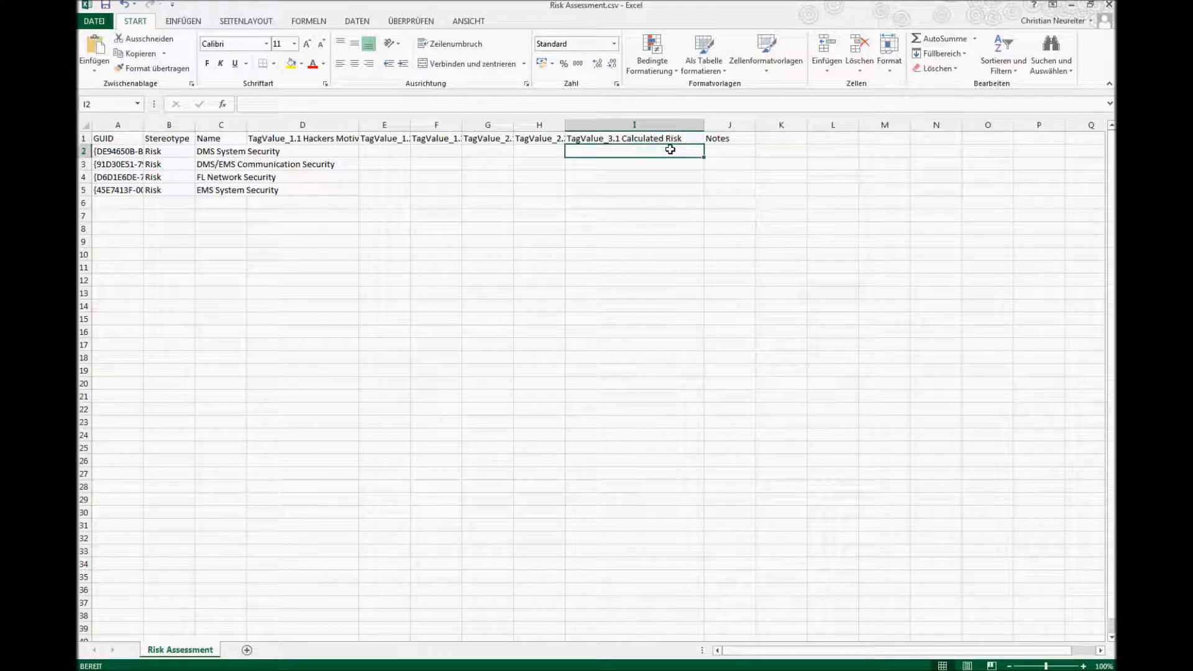
pyautogui.click(586, 188)
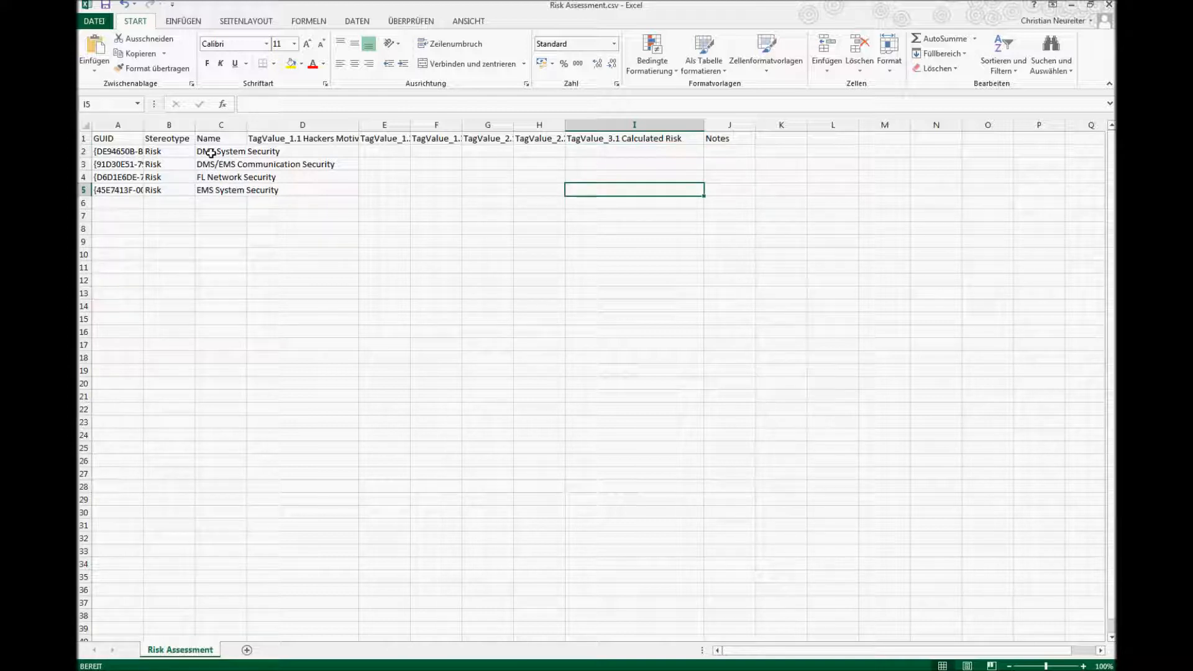
# Copy the four risk names in C2:C5 and open the Risk Assessment.xlsx workbook from DESKTOP (E:)
pyautogui.moveTo(211, 153); pyautogui.dragTo(221, 189)
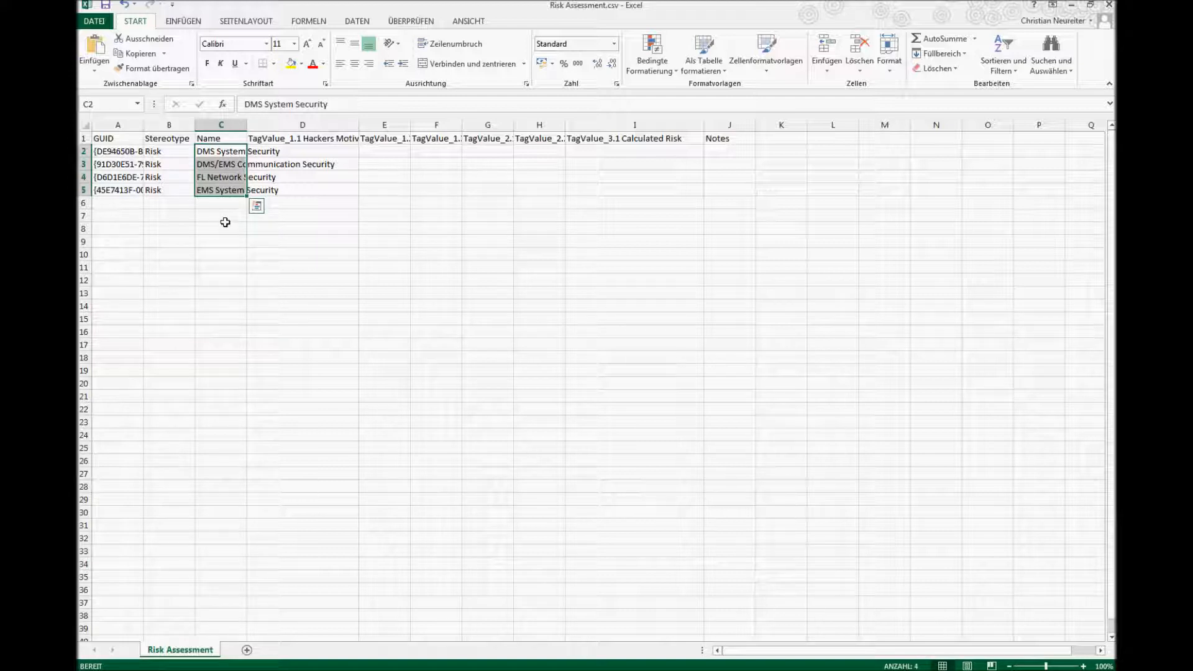
pyautogui.hotkey('ctrl', 'c')
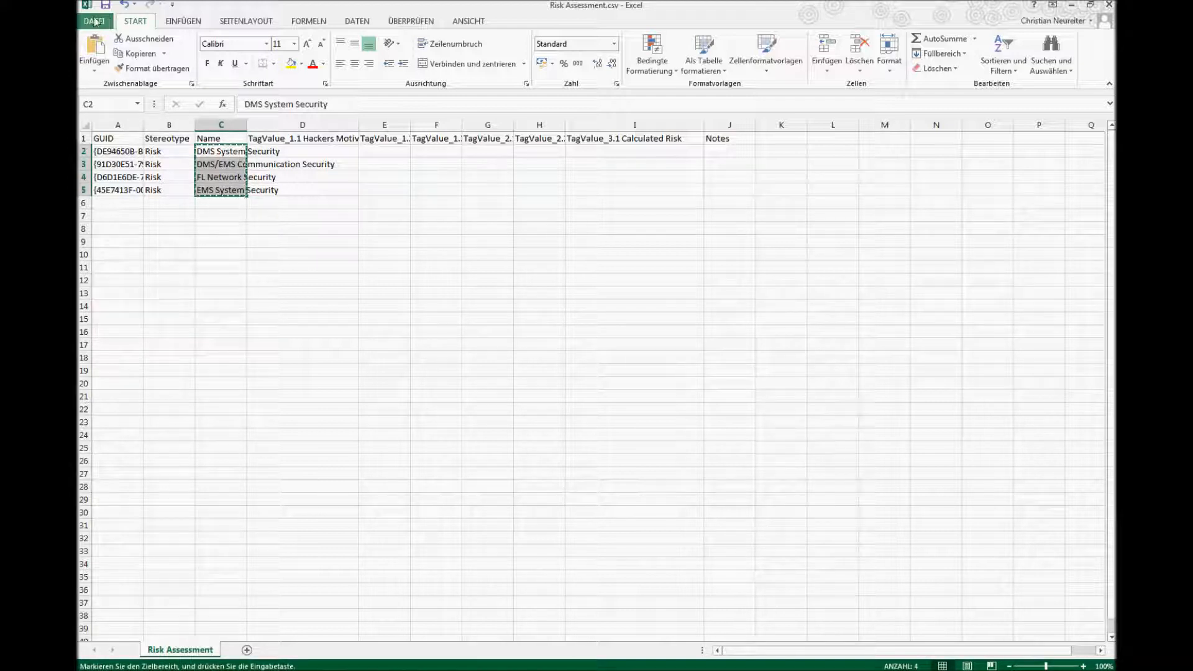
pyautogui.click(94, 23)
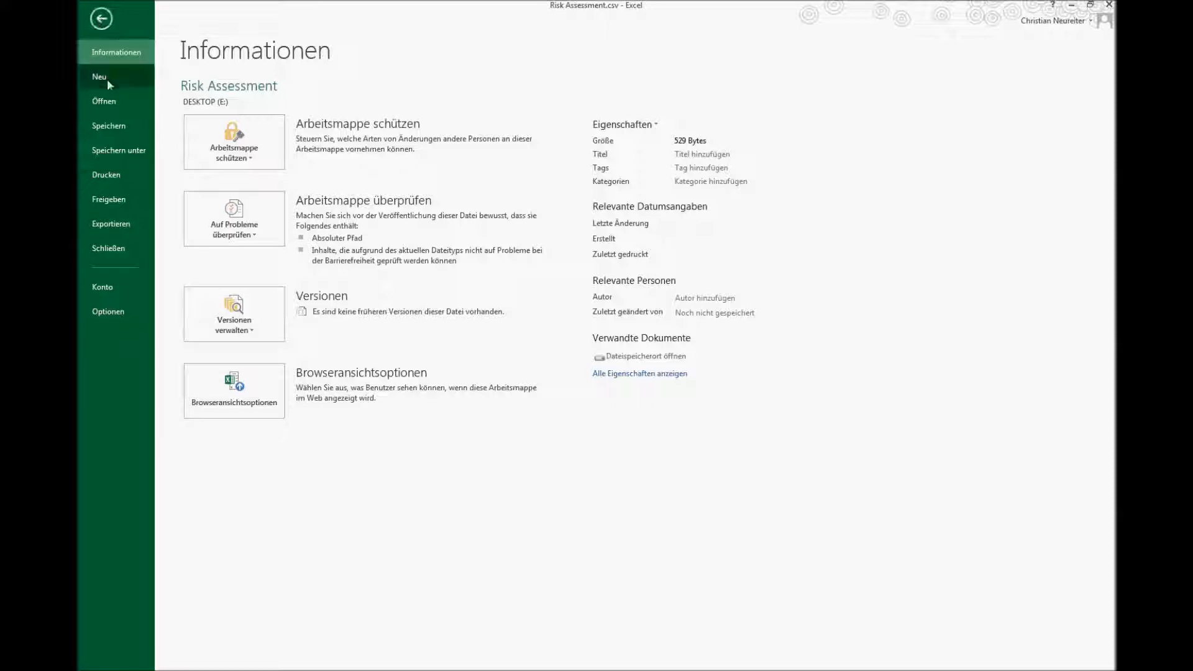
pyautogui.click(108, 100)
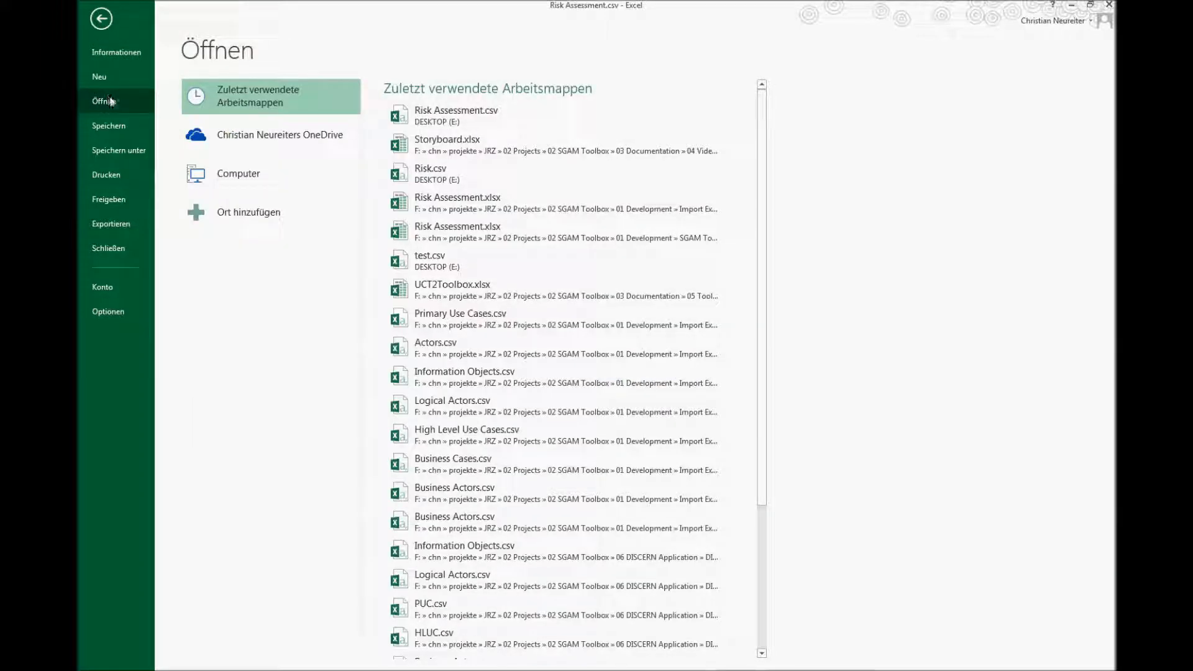
pyautogui.click(241, 175)
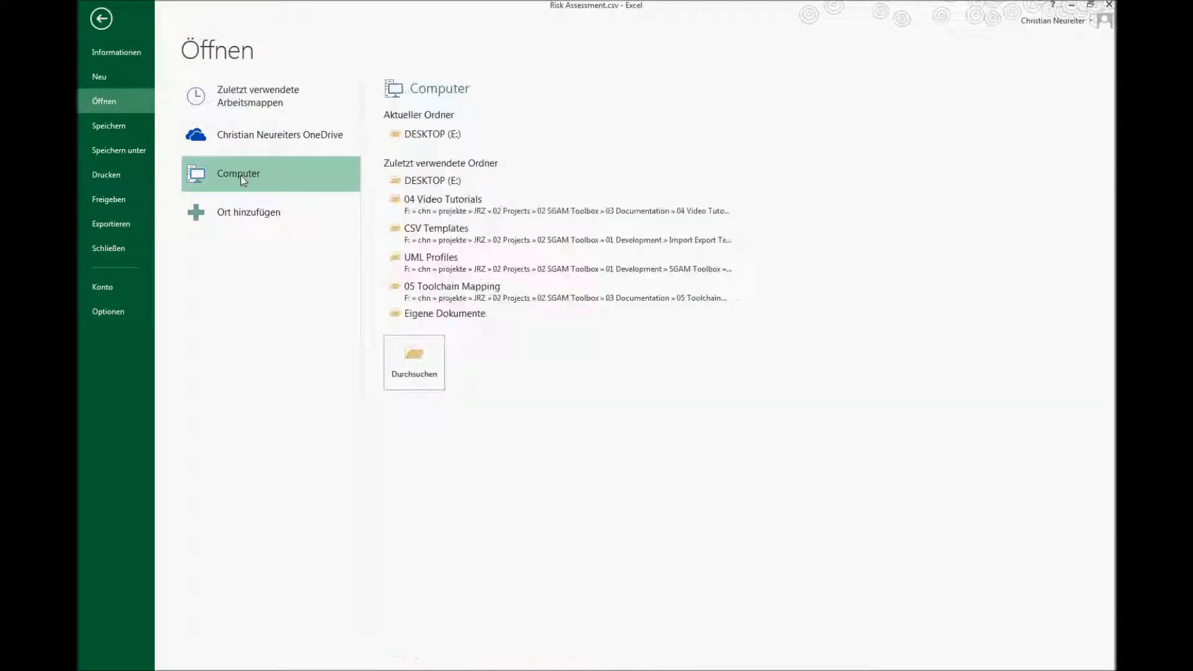
pyautogui.click(414, 182)
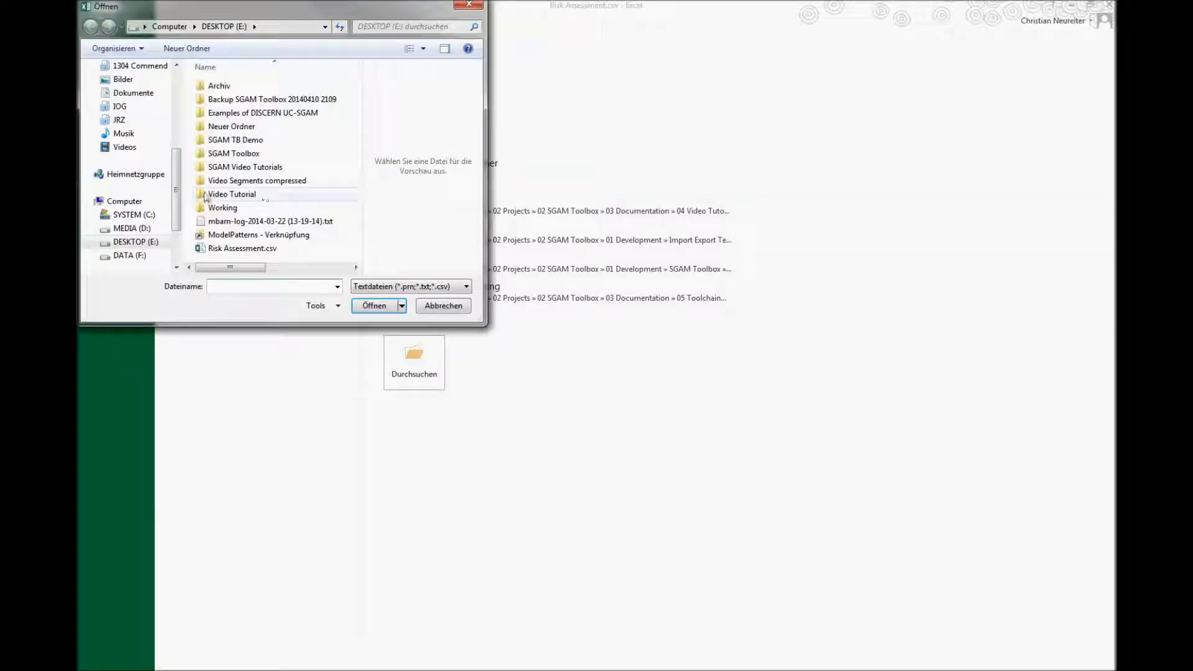
pyautogui.click(395, 287)
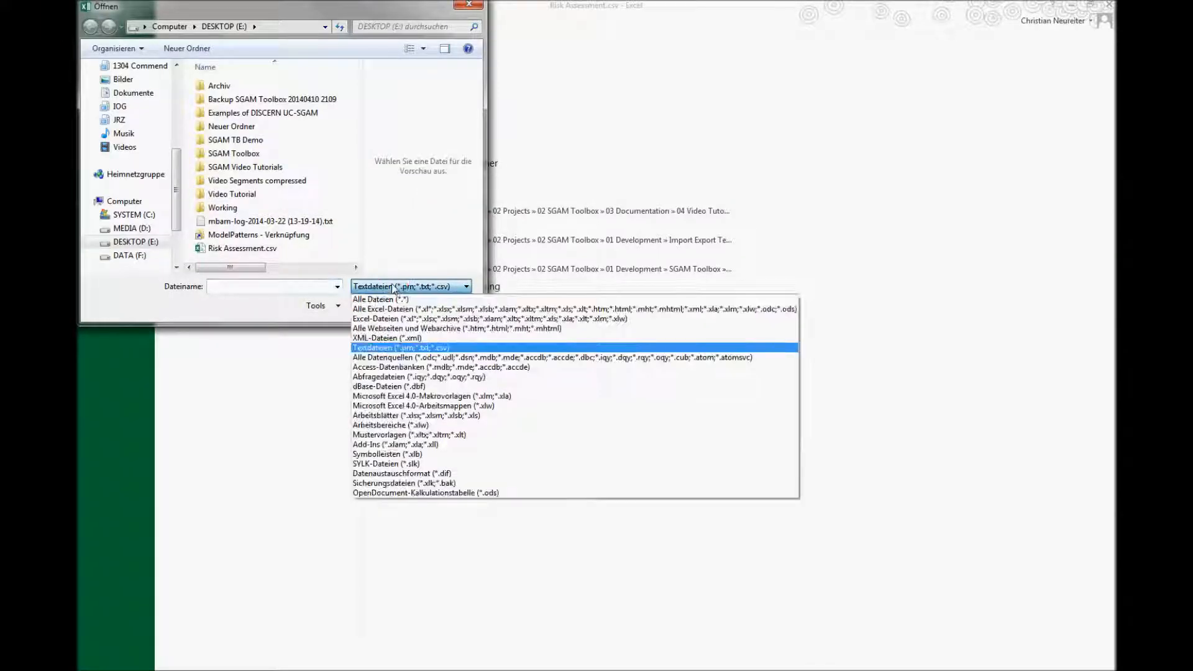
pyautogui.click(410, 311)
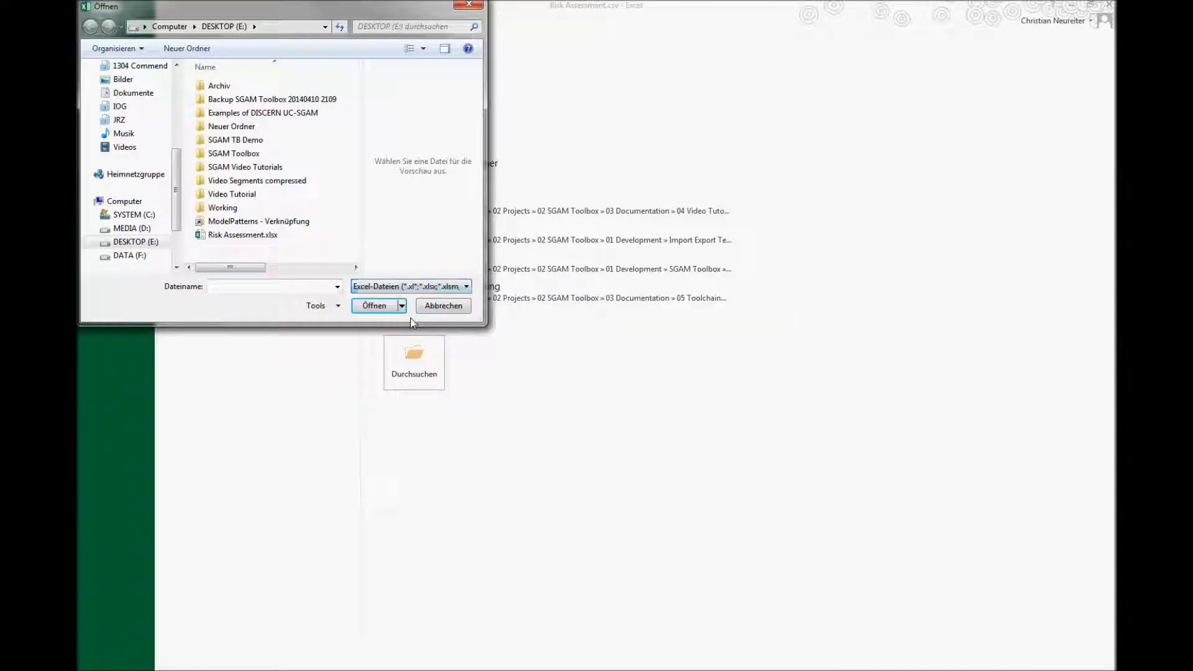
pyautogui.click(268, 235)
pyautogui.click(376, 306)
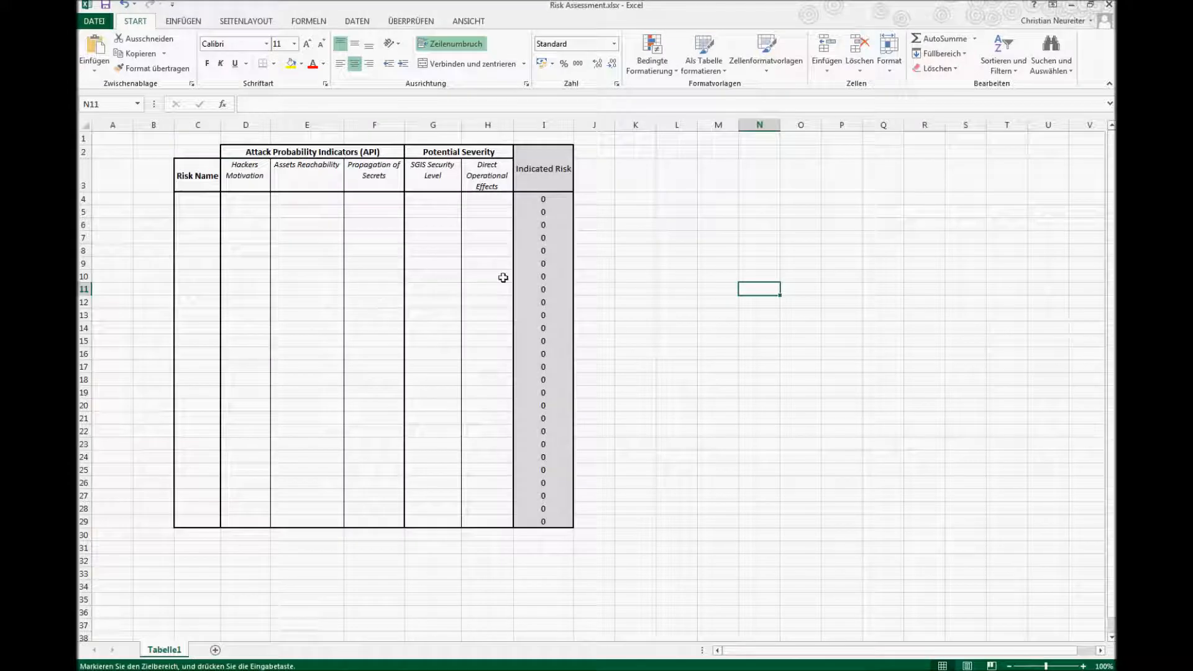
# Paste the four copied risk names into the Risk Name column from C4 and widen column C to fit them
pyautogui.click(635, 238)
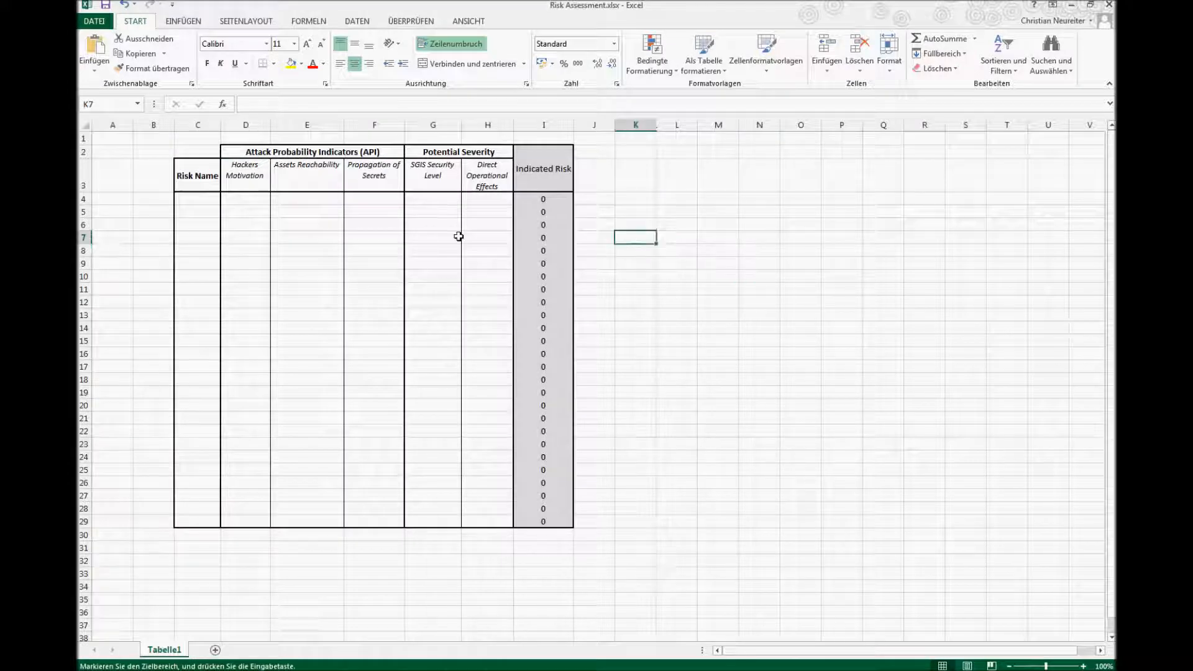
pyautogui.click(199, 200)
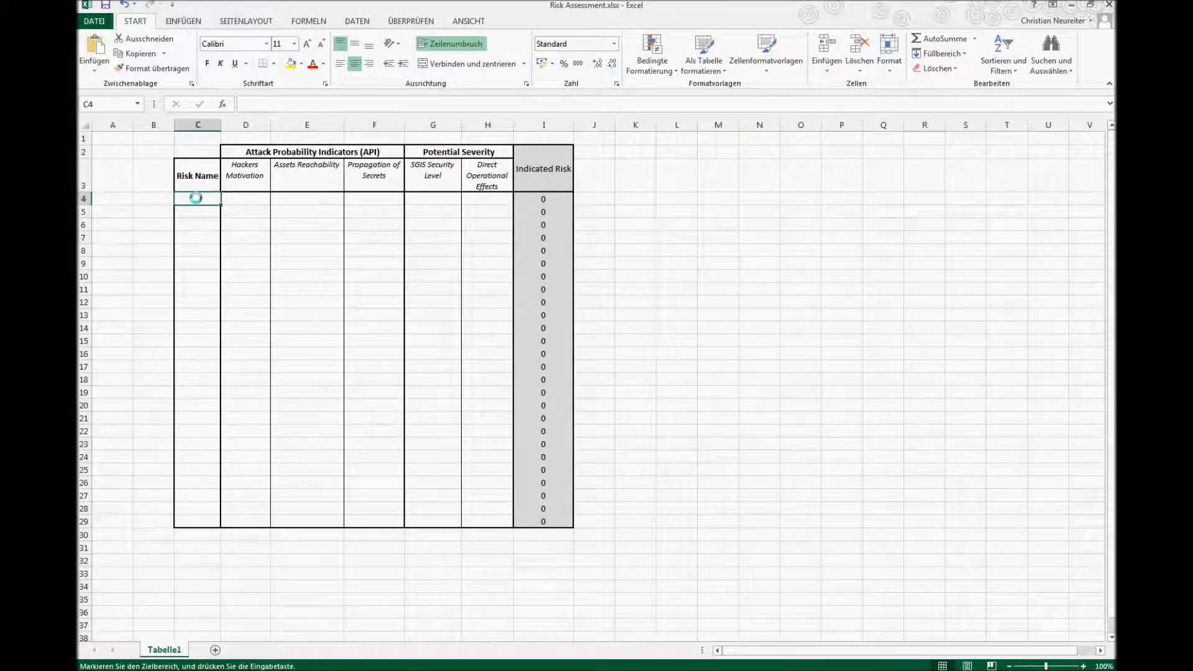
pyautogui.hotkey('ctrl', 'v')
pyautogui.doubleClick(221, 125)
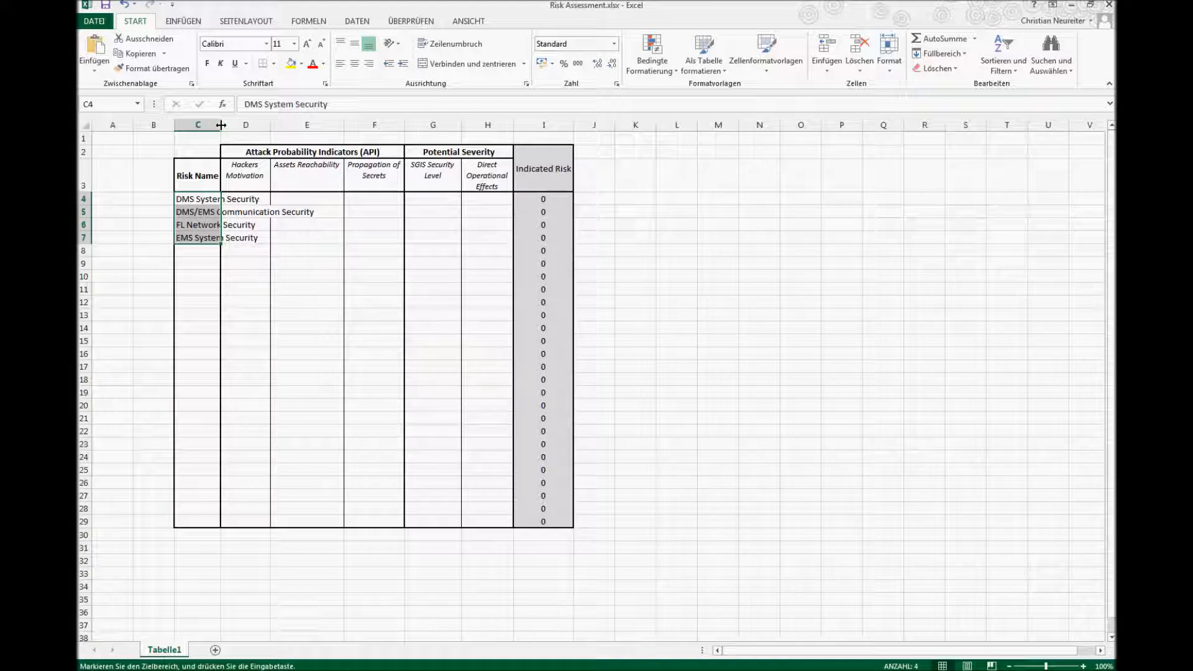
pyautogui.moveTo(221, 125); pyautogui.dragTo(320, 124)
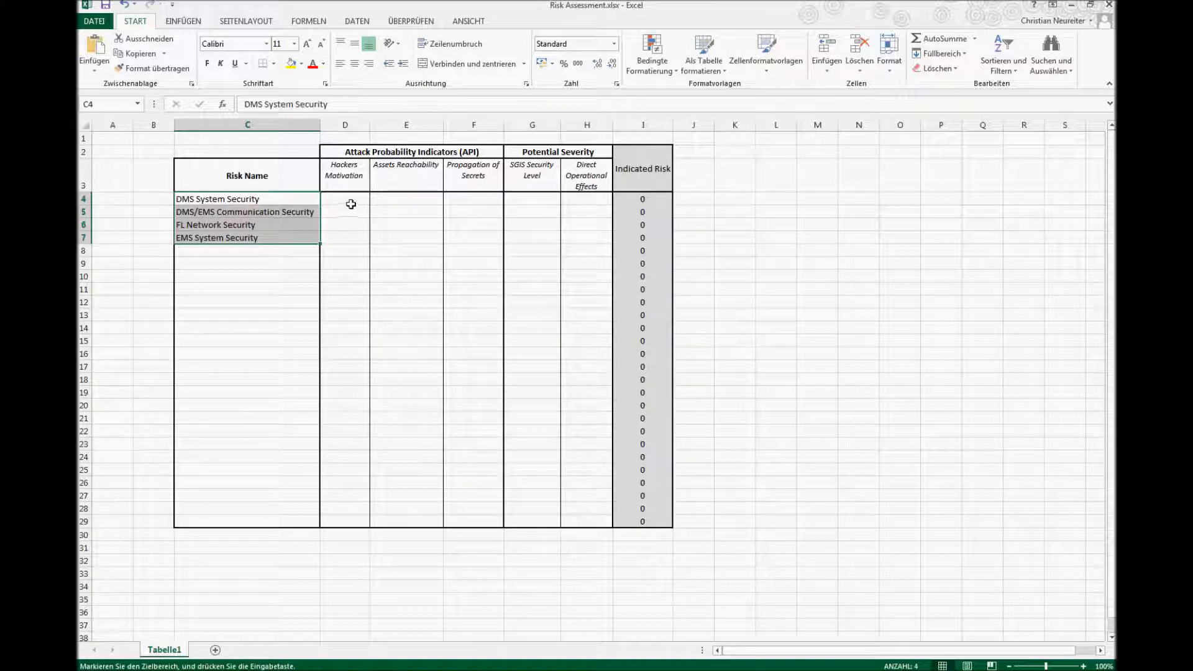
# Rate DMS System Security with Hackers Motivation 3, Assets Reachability 1 and Propagation of Secrets 1
pyautogui.click(457, 197)
pyautogui.click(361, 202)
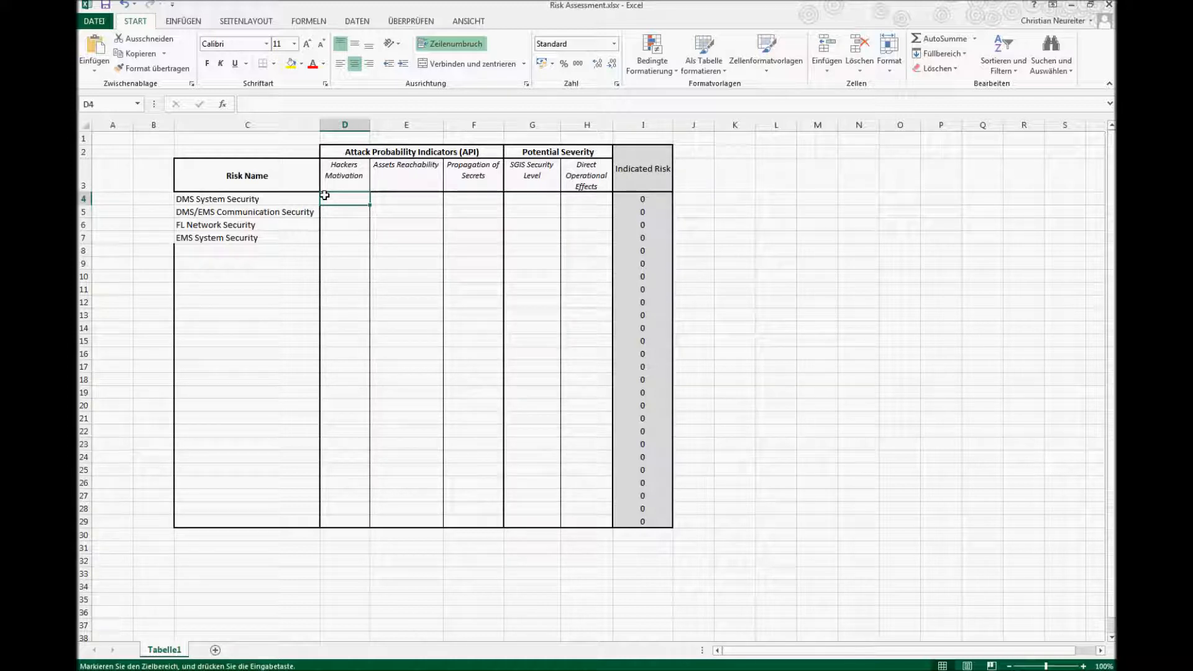
pyautogui.click(344, 224)
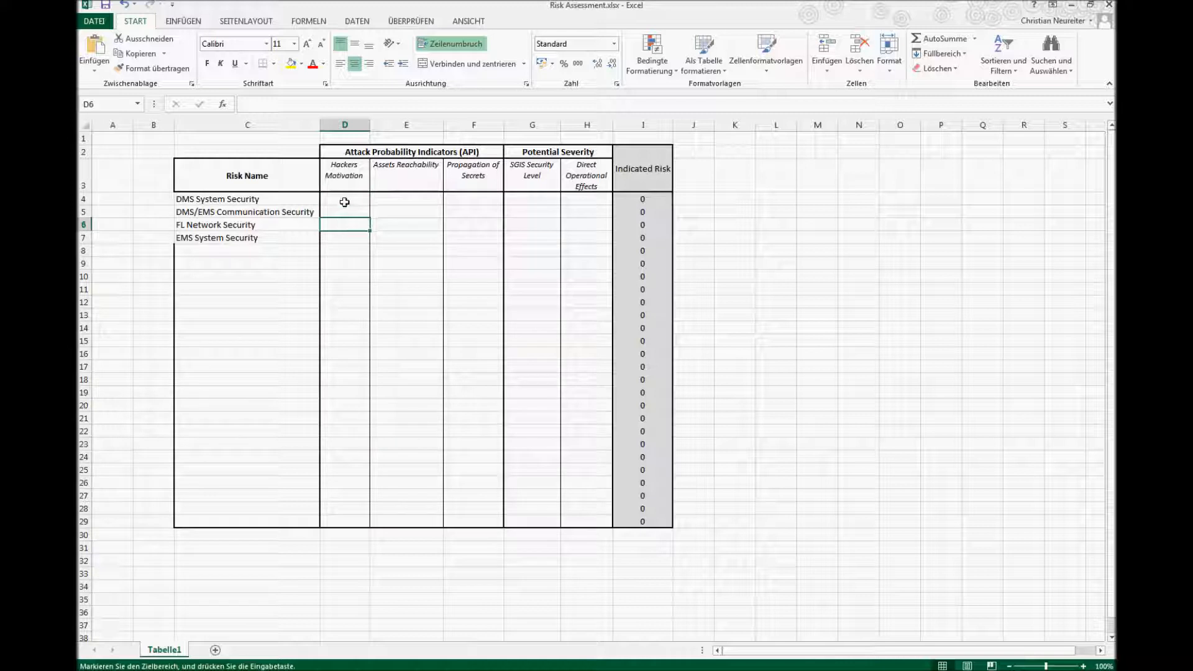
pyautogui.click(345, 202)
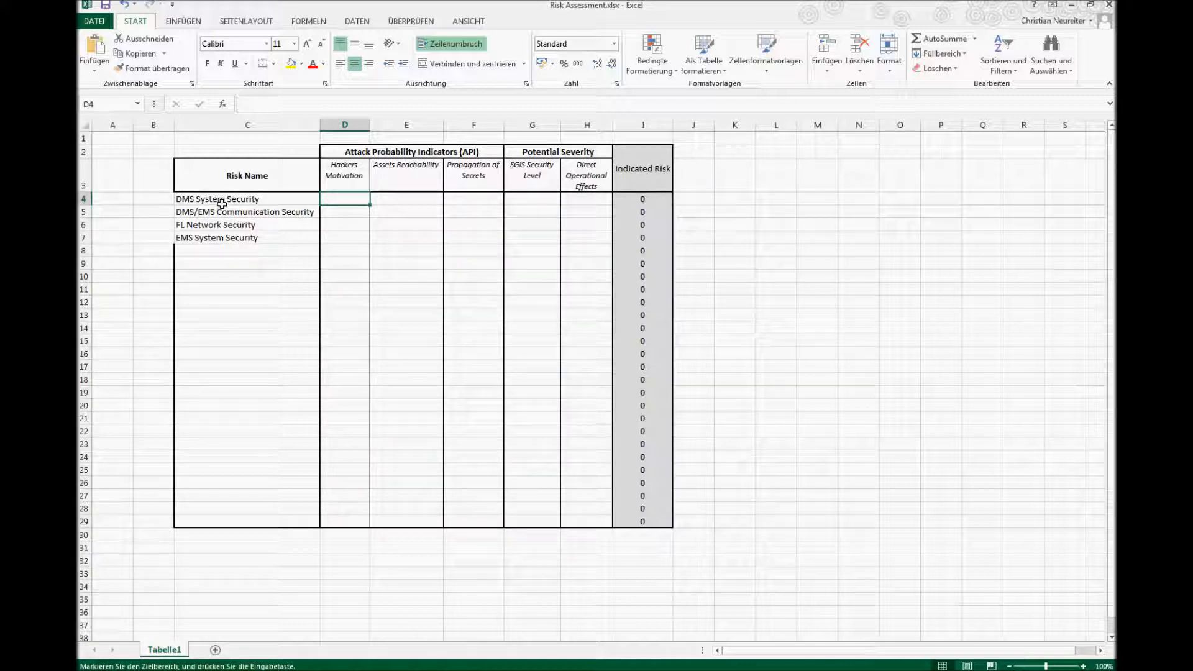
pyautogui.write('3')
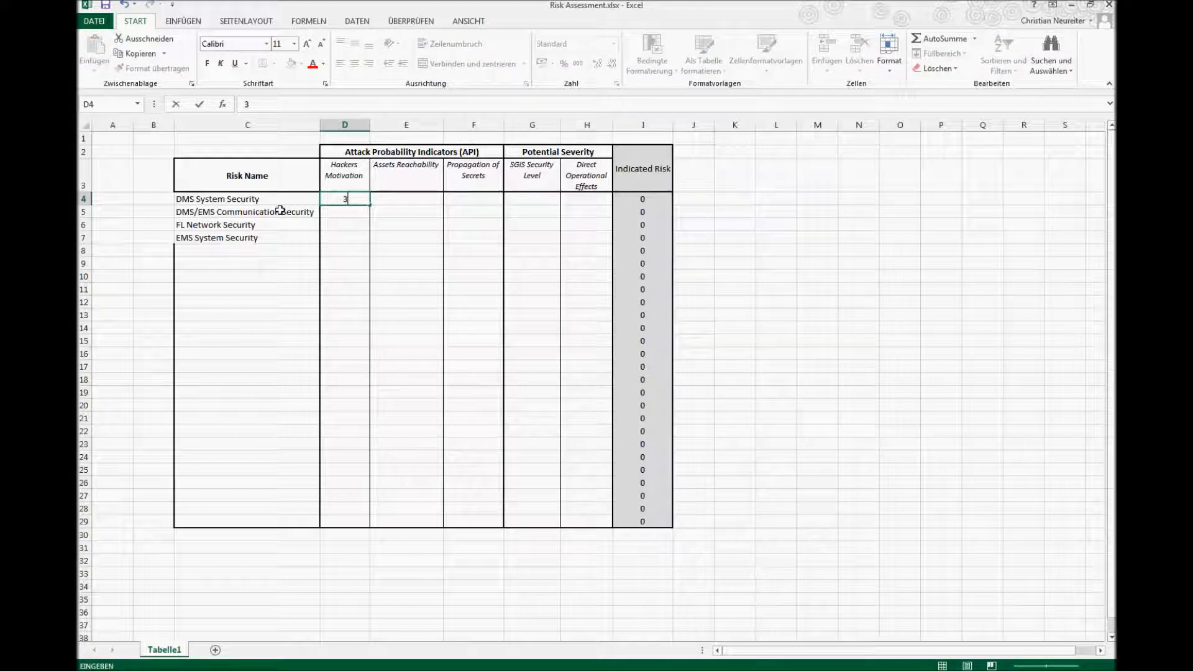
pyautogui.click(389, 201)
pyautogui.write('1')
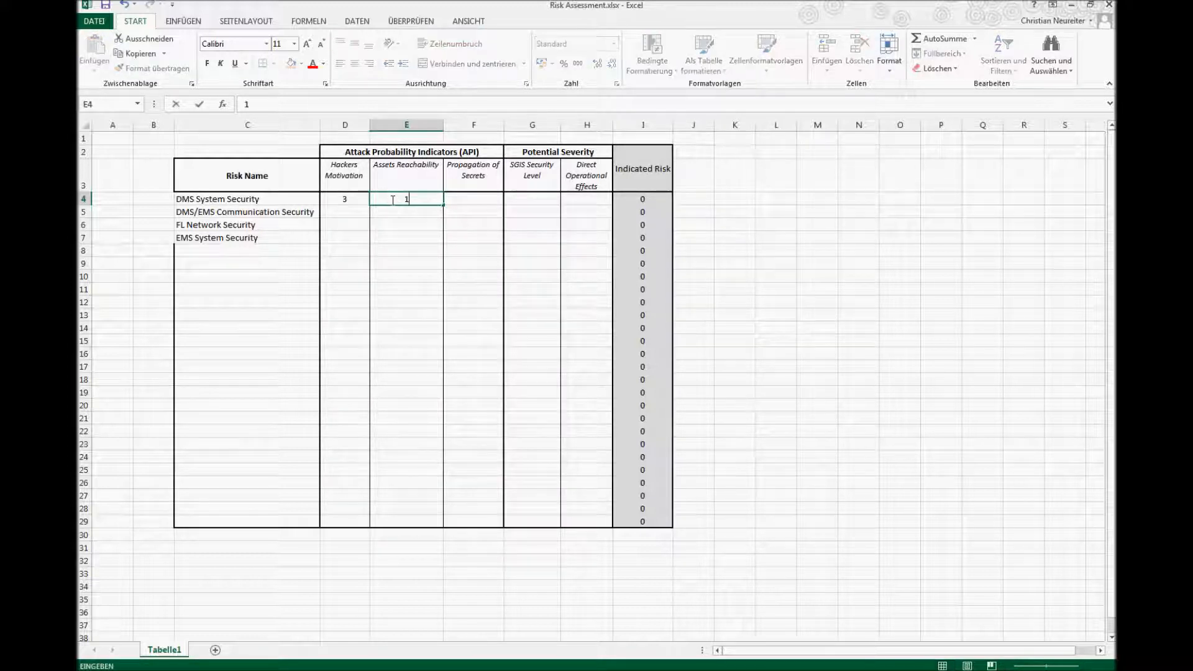
pyautogui.click(394, 209)
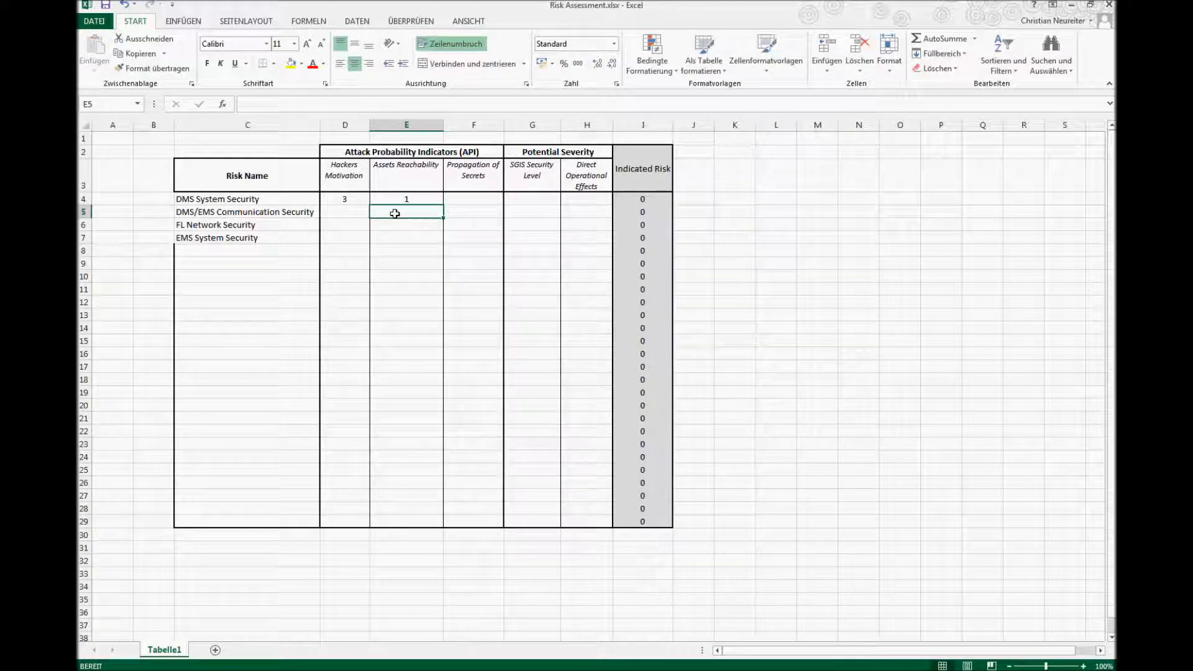
pyautogui.click(474, 200)
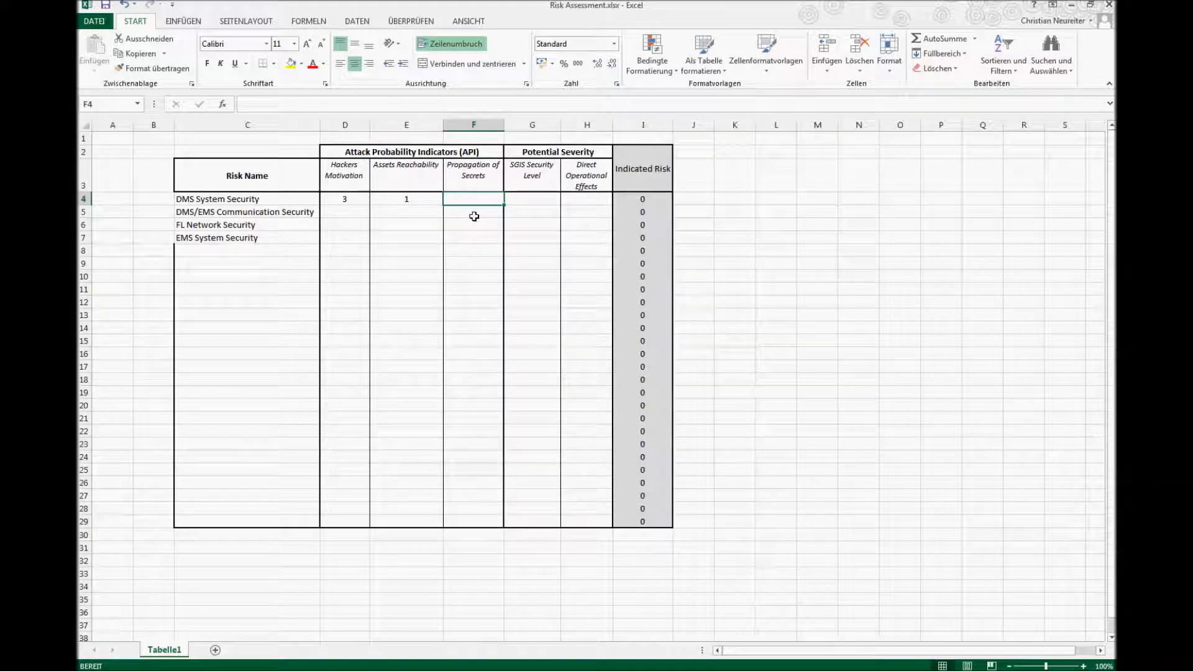
pyautogui.write('1')
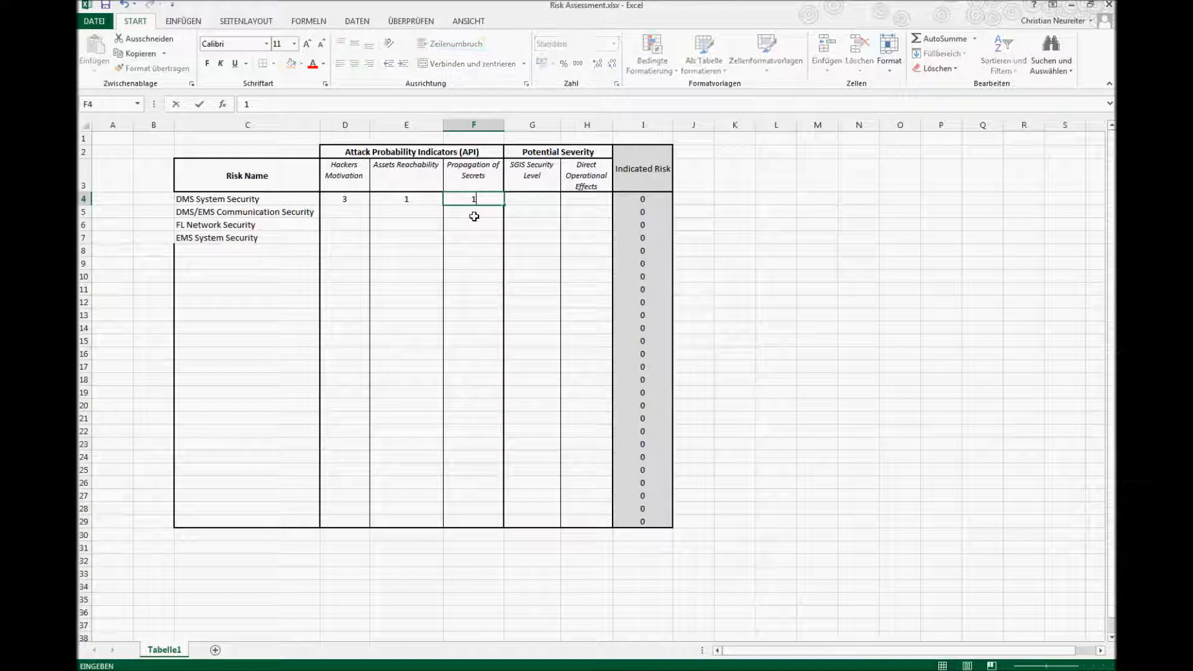
# Set the potential severity of DMS System Security to SGIS Security Level 3 and Direct Operational Effects 1
pyautogui.click(534, 203)
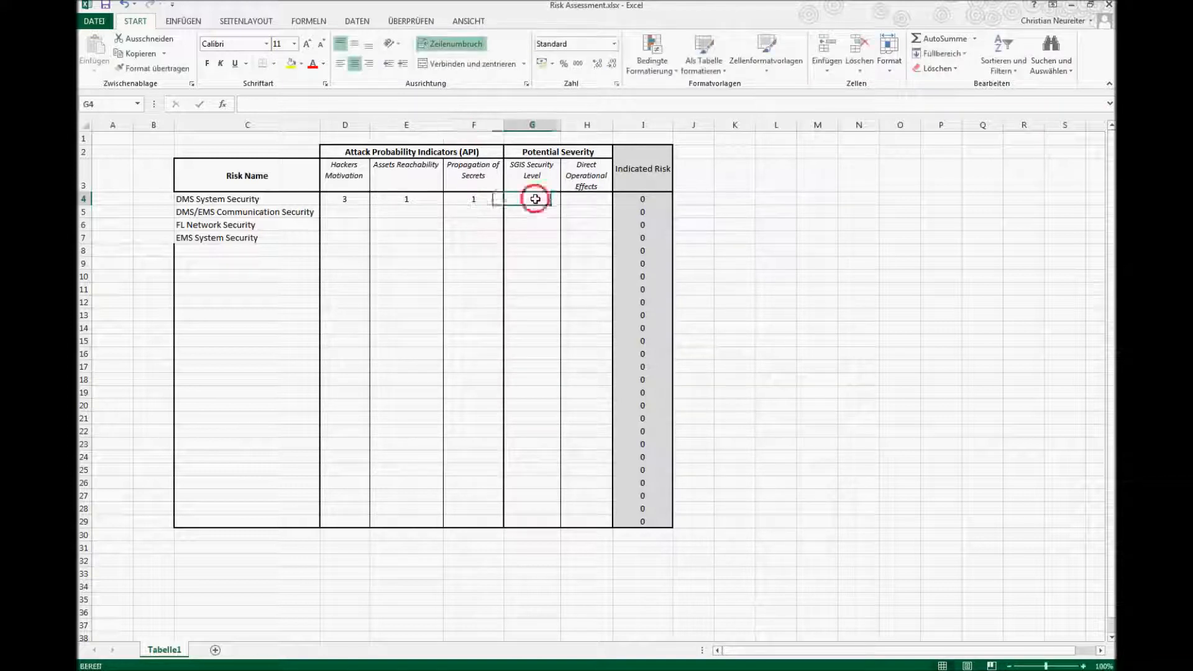
pyautogui.write('3')
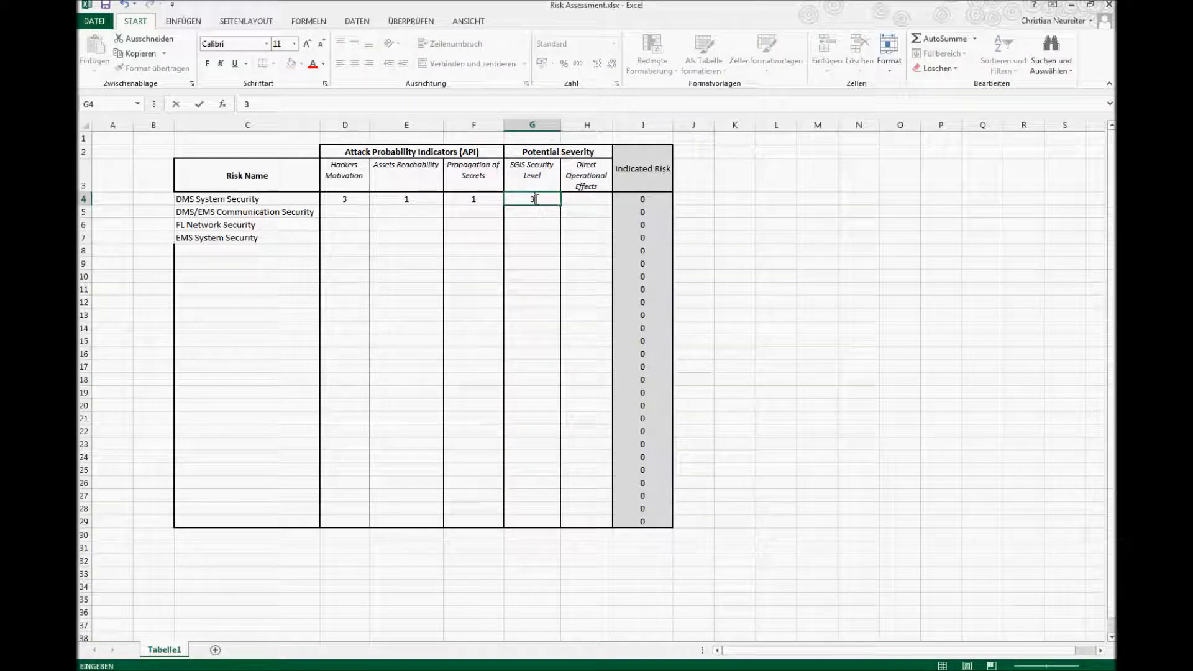
pyautogui.click(586, 199)
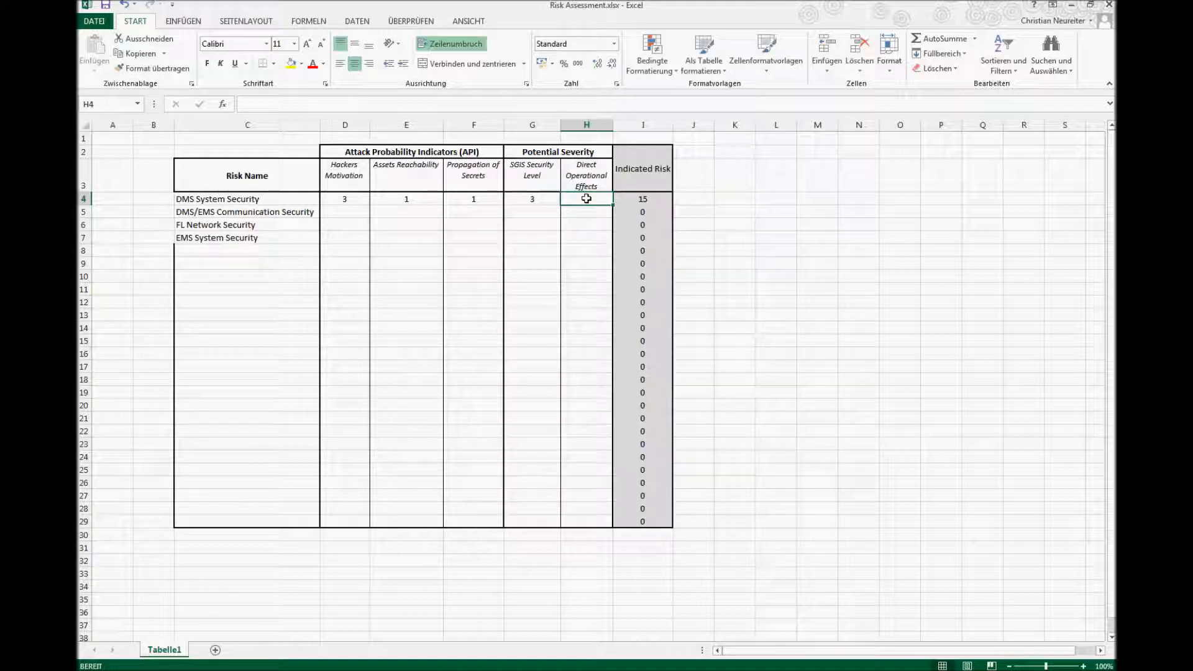
pyautogui.write('1')
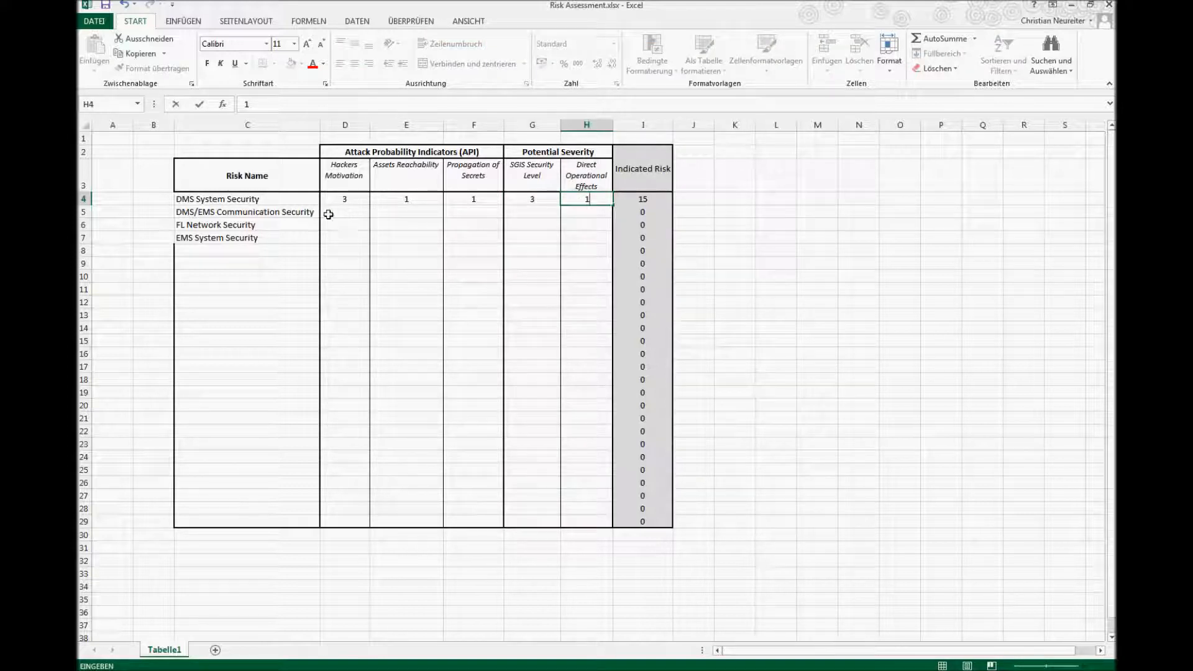
# Rate DMS/EMS Communication Security with Hackers Motivation 3, Assets Reachability 2 and Propagation of Secrets 2
pyautogui.click(334, 214)
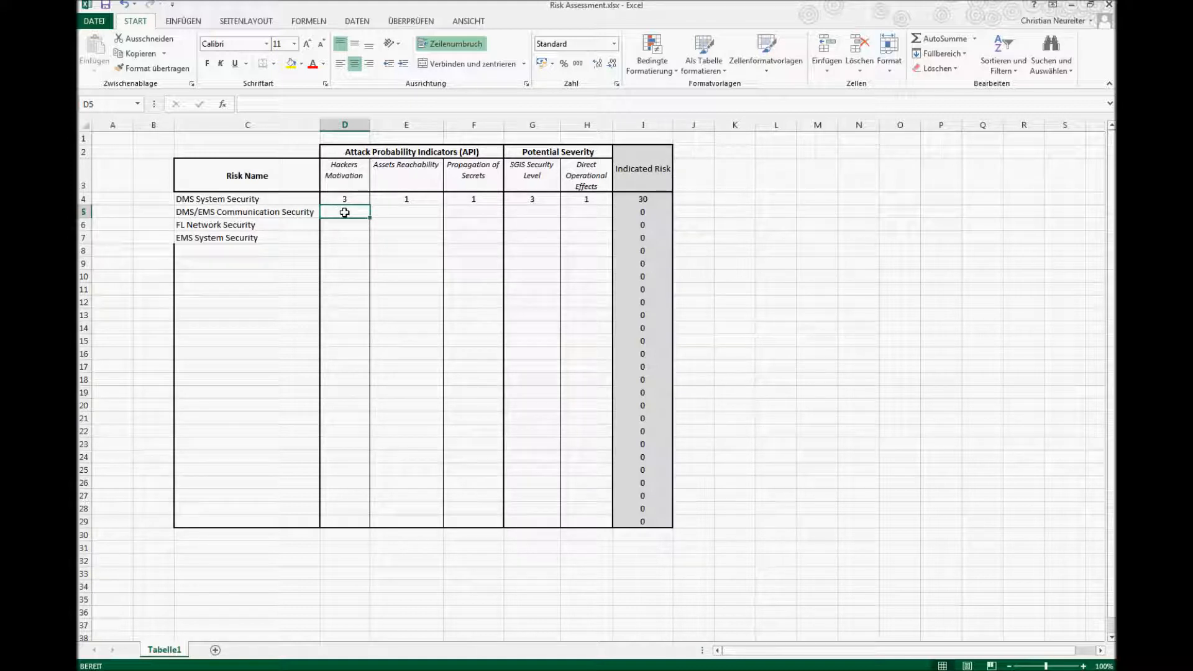
pyautogui.write('3')
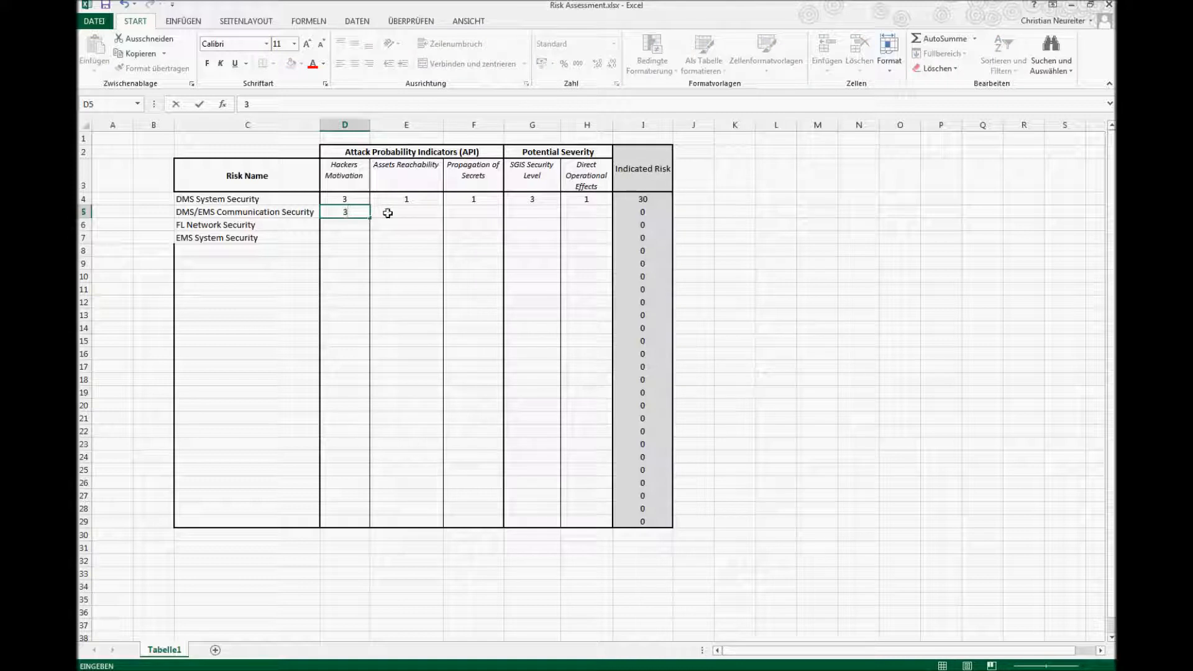
pyautogui.click(396, 213)
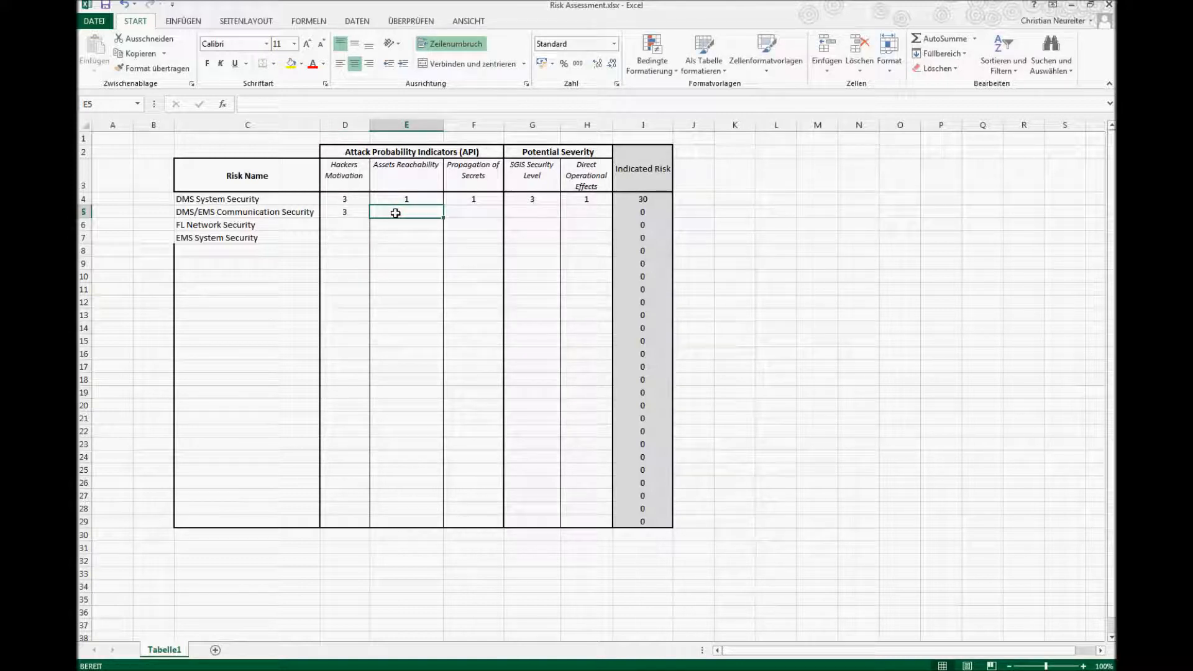
pyautogui.write('2')
pyautogui.click(467, 216)
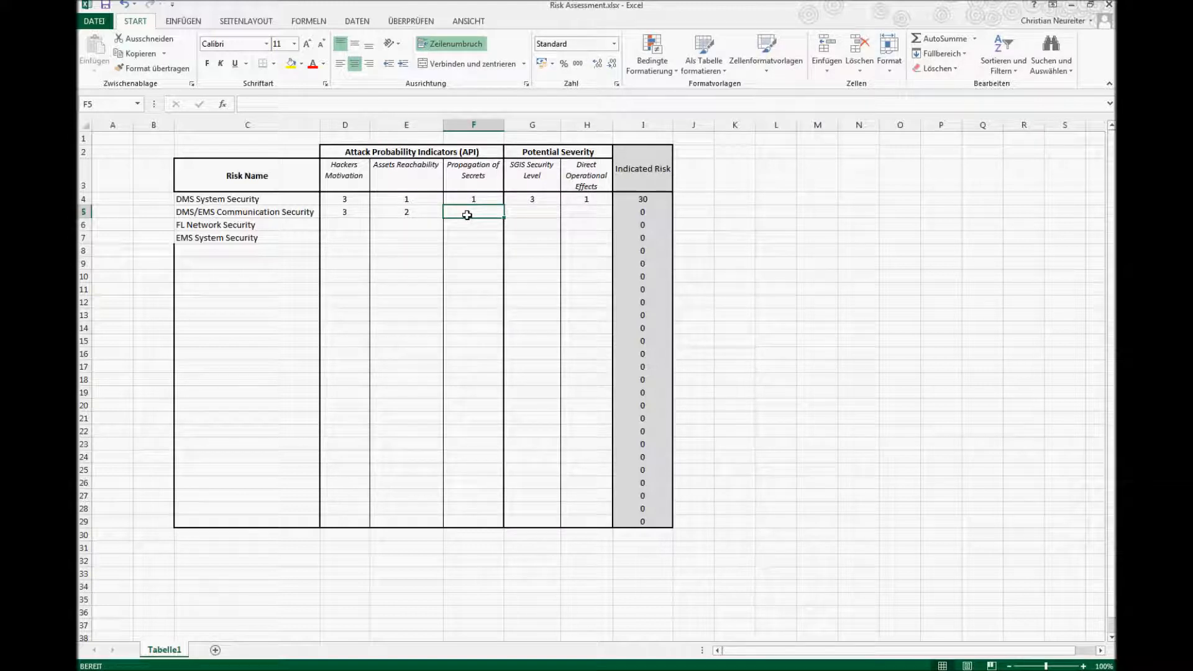
pyautogui.write('2')
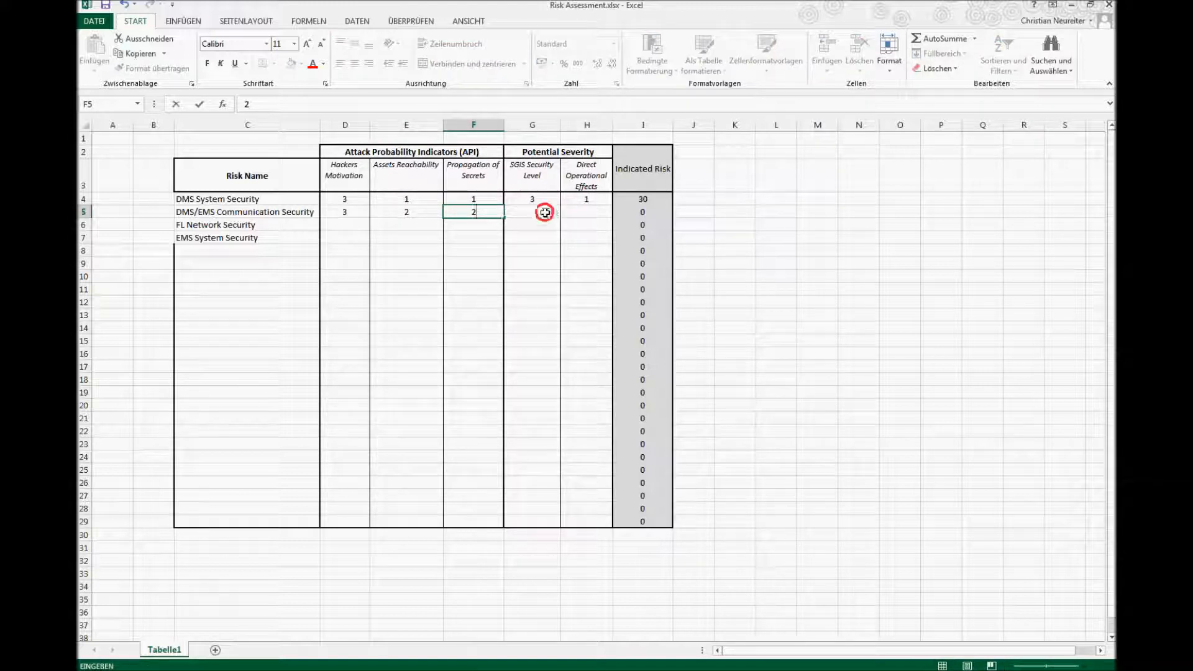
# Set the potential severity of DMS/EMS Communication Security to SGIS Security Level 3 and Direct Operational Effects 1
pyautogui.click(544, 213)
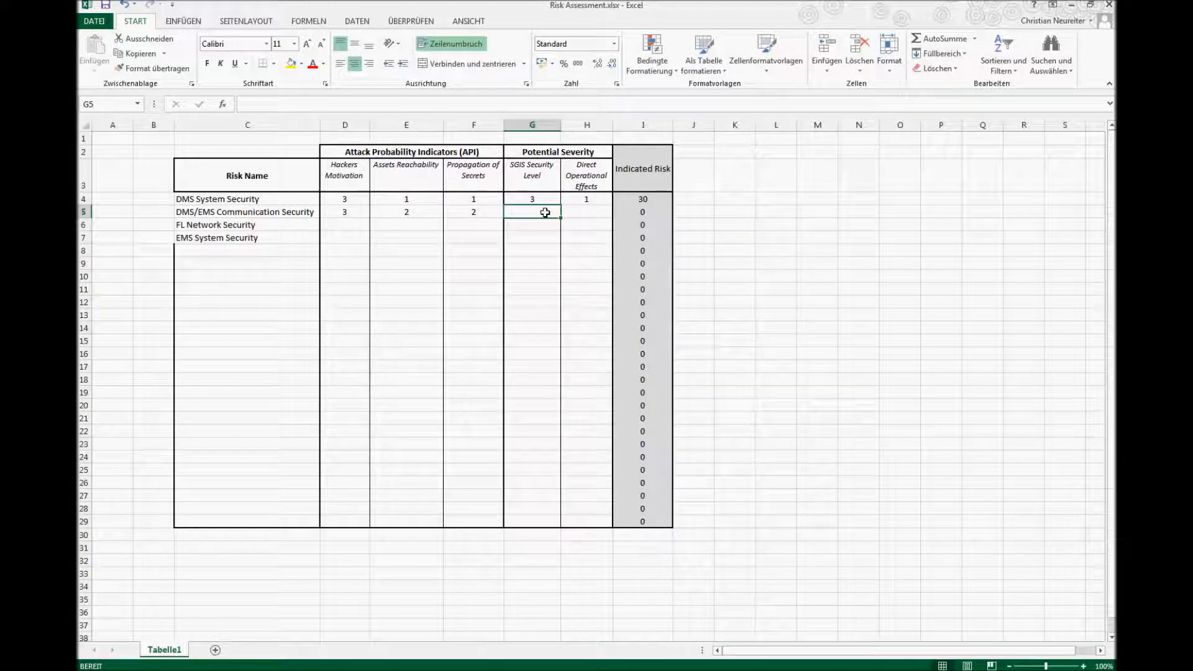
pyautogui.write('3')
pyautogui.click(588, 211)
pyautogui.write('1')
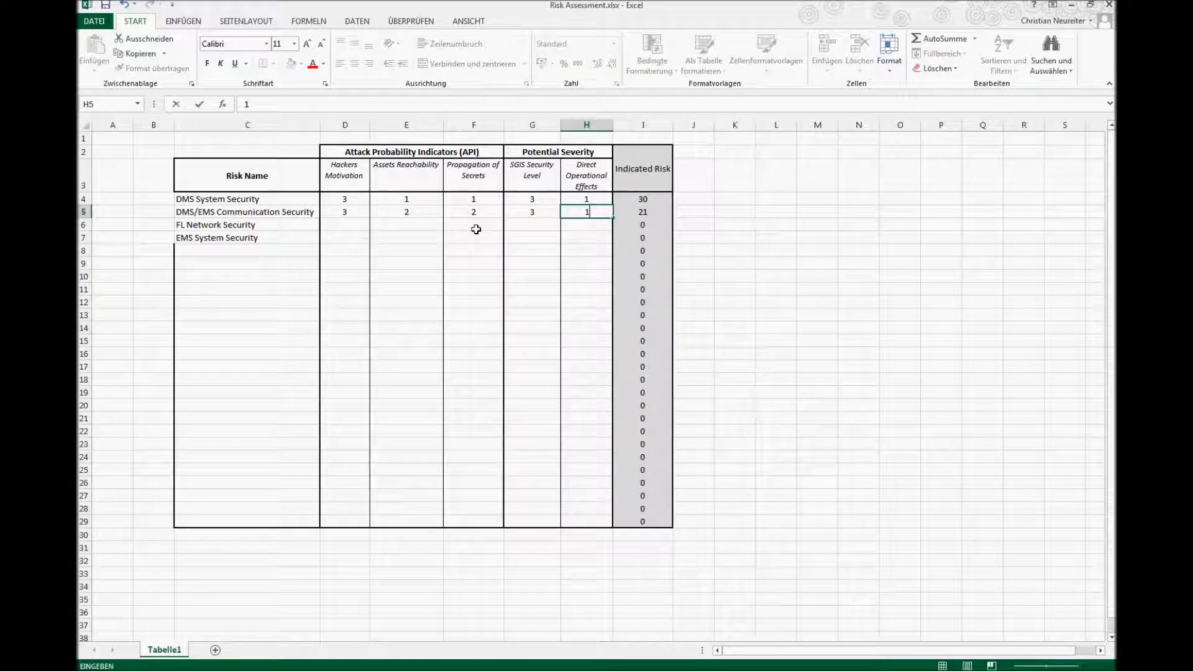
# Rate FL Network Security with Hackers Motivation 3, Assets Reachability 2 and Propagation of Secrets 2
pyautogui.click(341, 224)
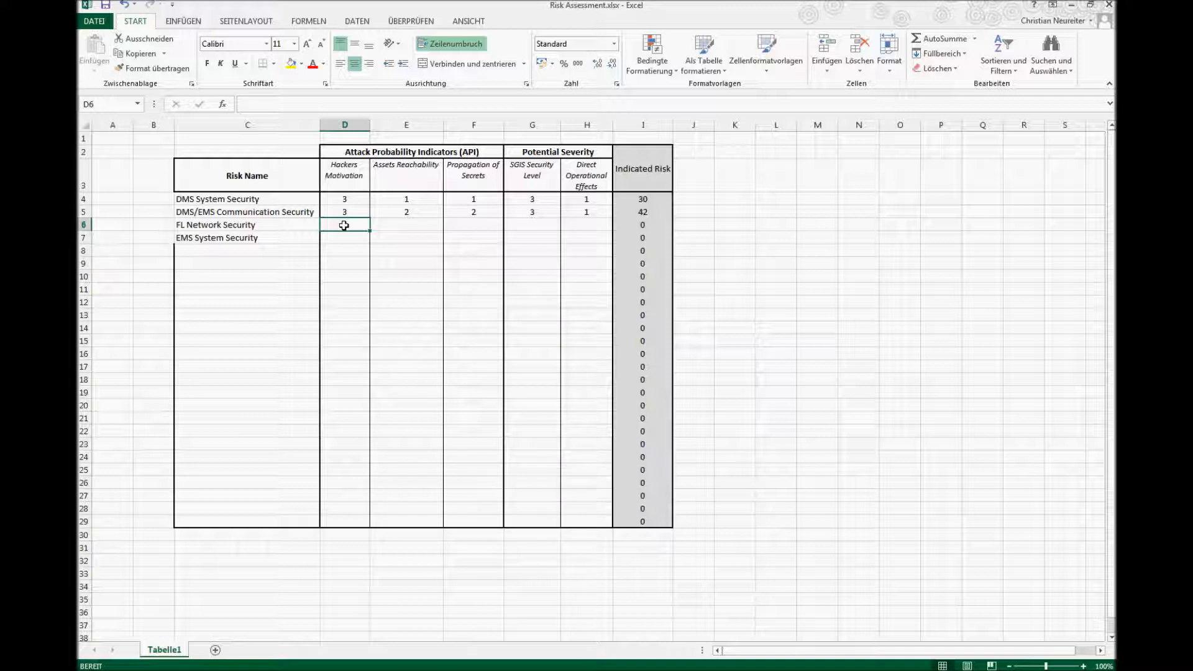
pyautogui.write('3')
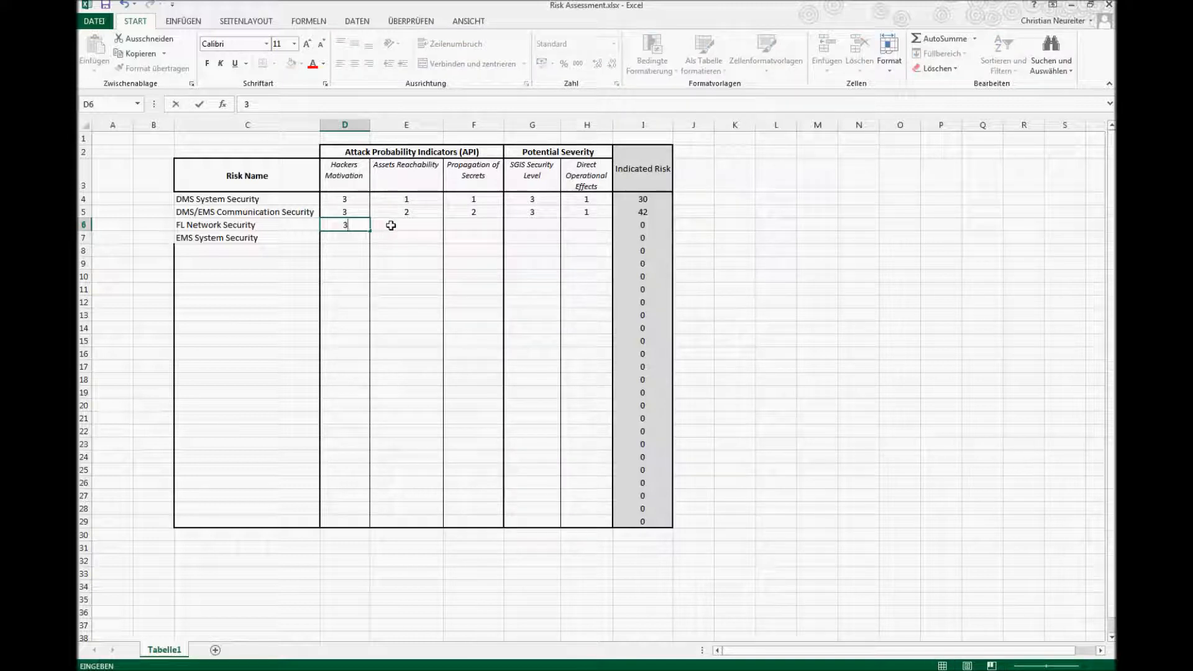
pyautogui.click(391, 225)
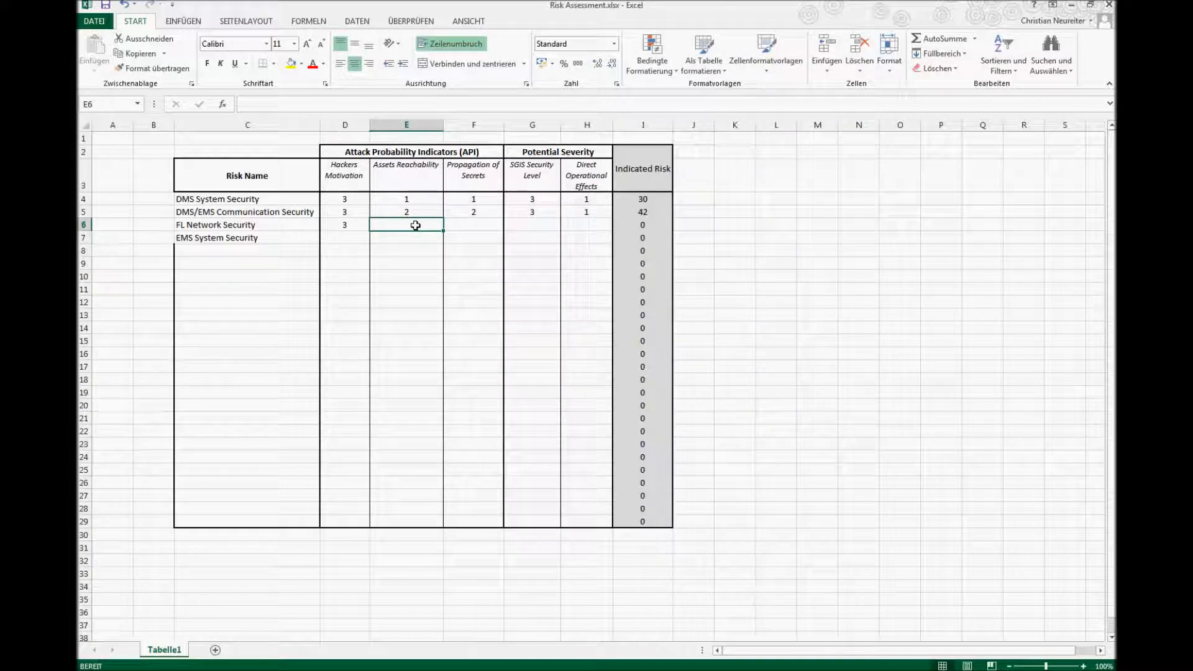
pyautogui.write('2')
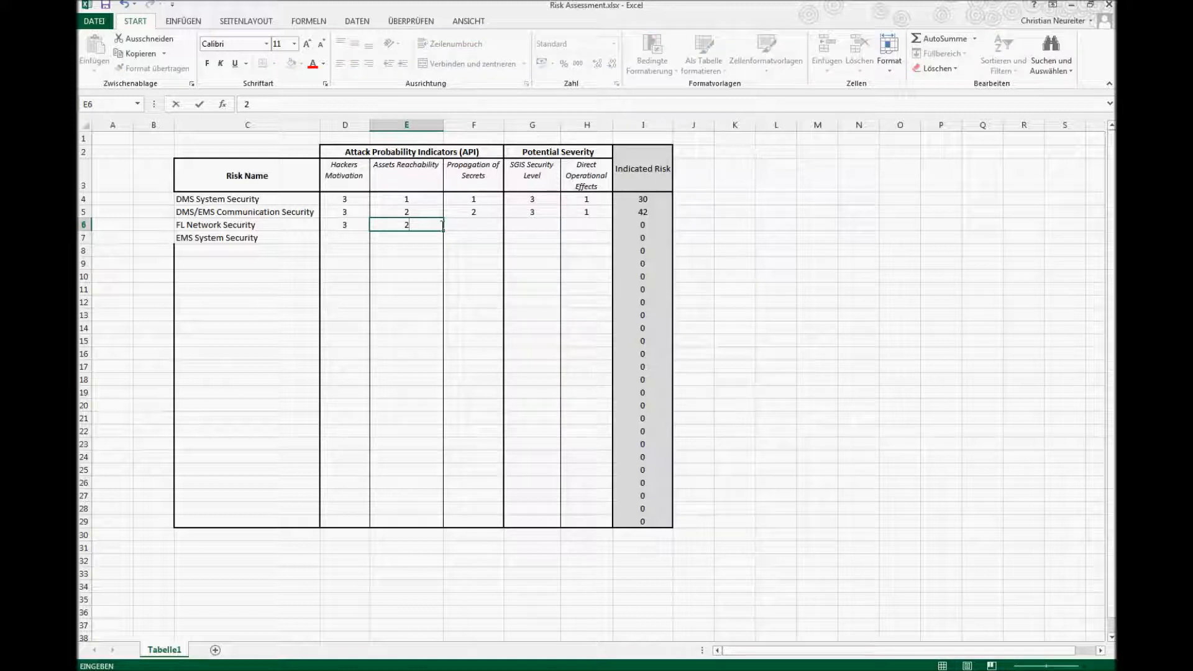
pyautogui.click(478, 225)
pyautogui.write('2')
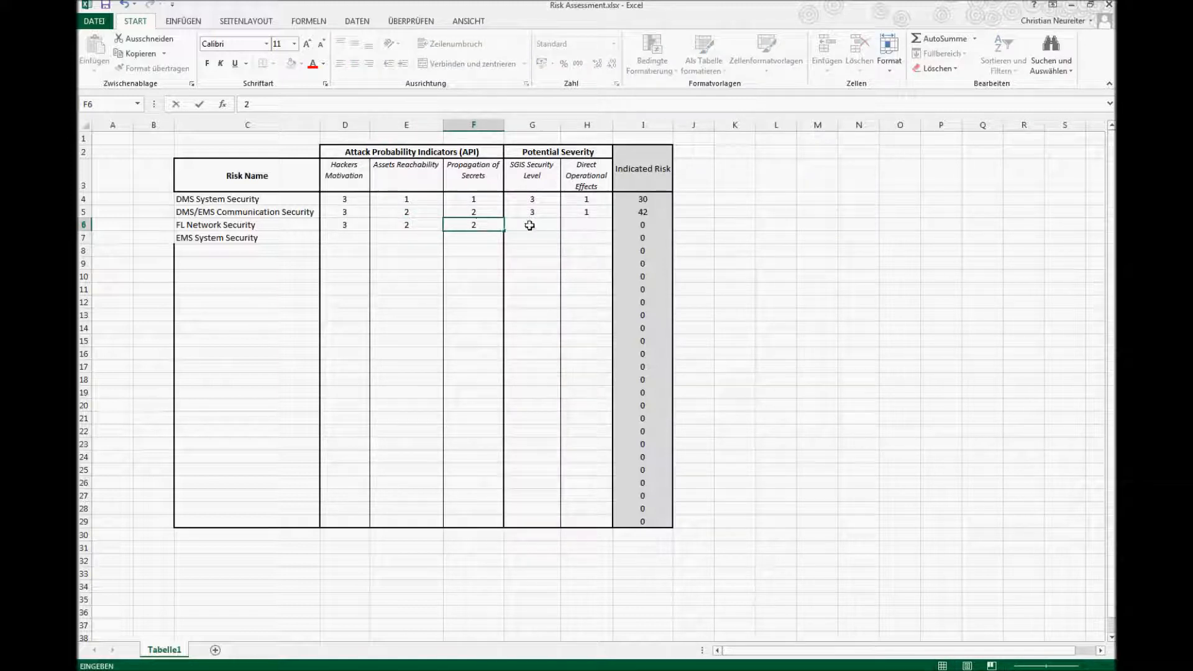
# Set the potential severity of FL Network Security to SGIS Security Level 3 and Direct Operational Effects 1
pyautogui.click(529, 225)
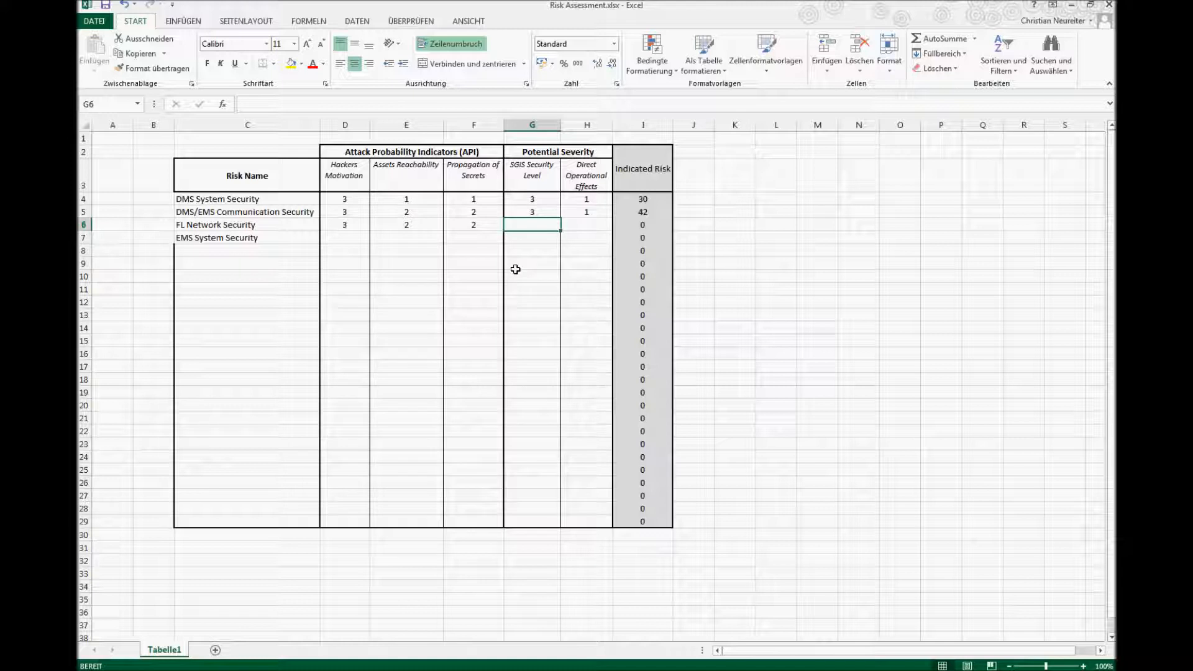
pyautogui.write('3')
pyautogui.click(591, 228)
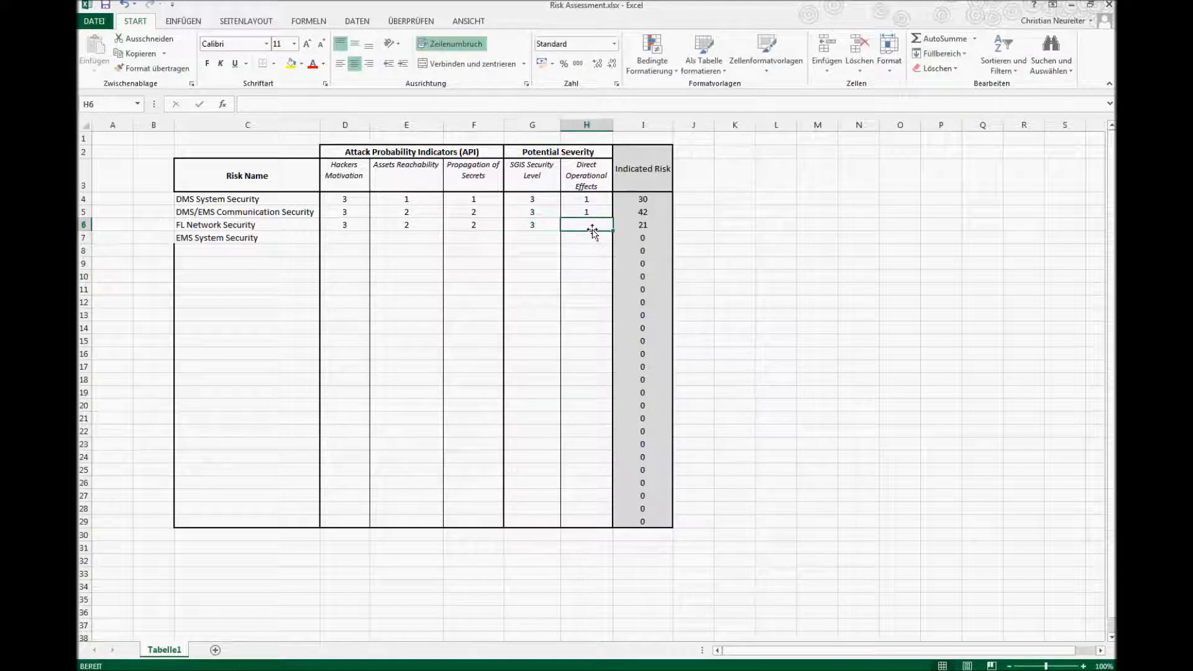
pyautogui.write('1')
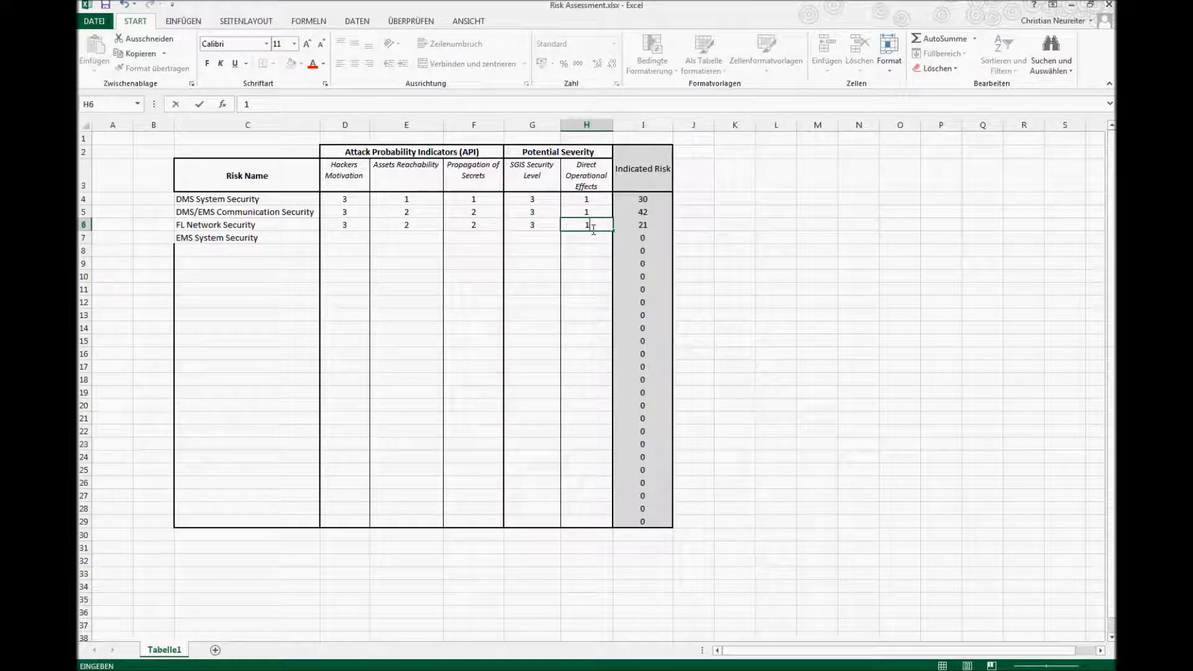
# Rate EMS System Security with Hackers Motivation 1, Assets Reachability 3 and Propagation of Secrets 2
pyautogui.click(353, 242)
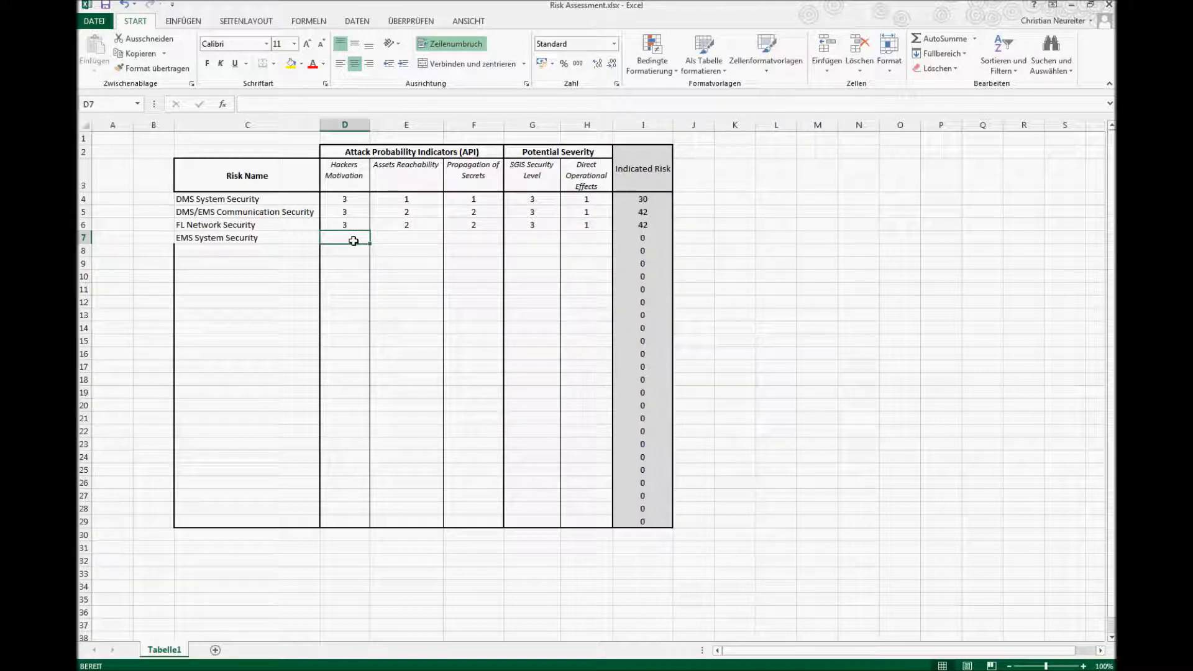
pyautogui.write('2')
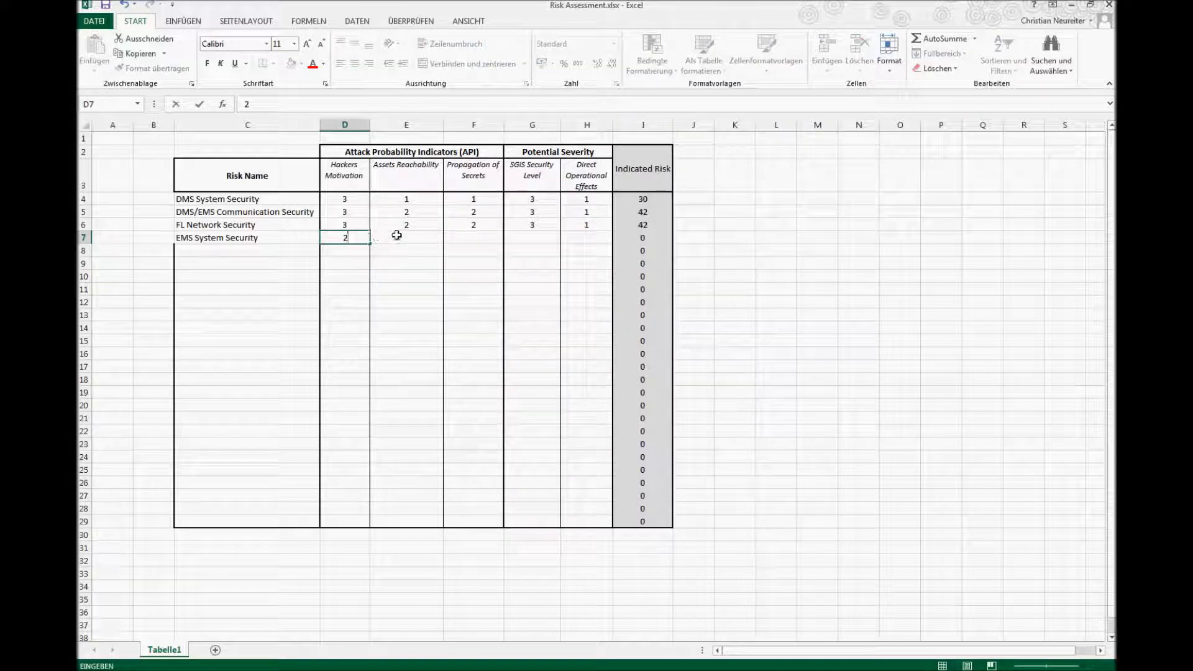
pyautogui.click(405, 241)
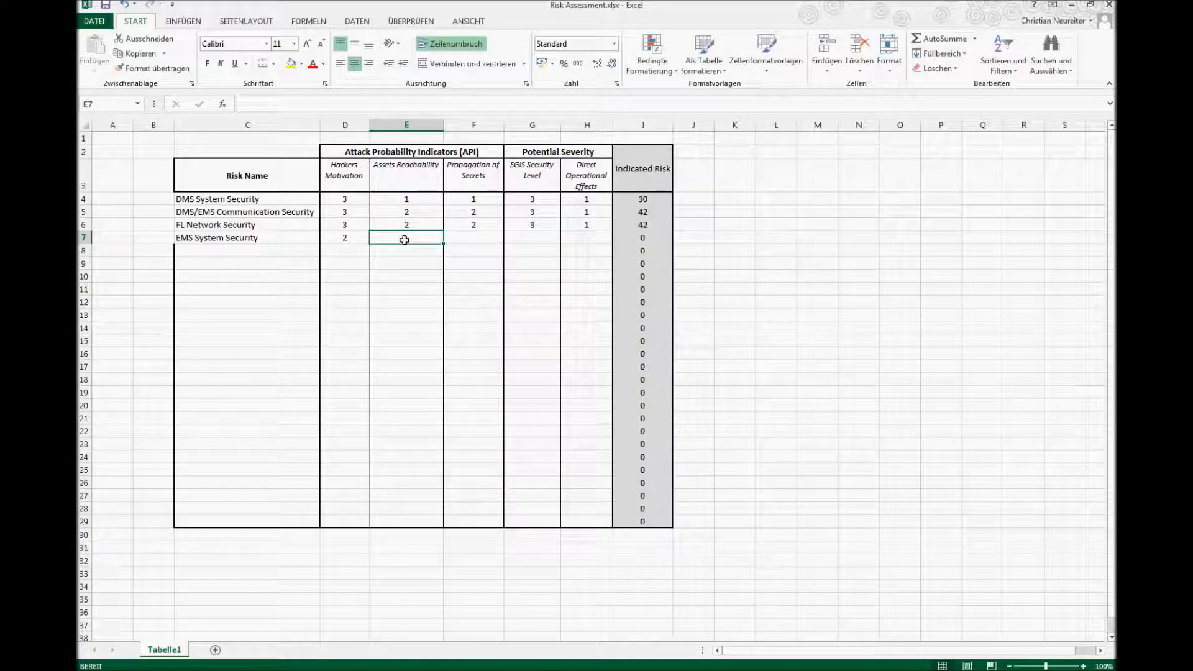
pyautogui.write('3')
pyautogui.click(350, 240)
pyautogui.write('1')
pyautogui.click(468, 239)
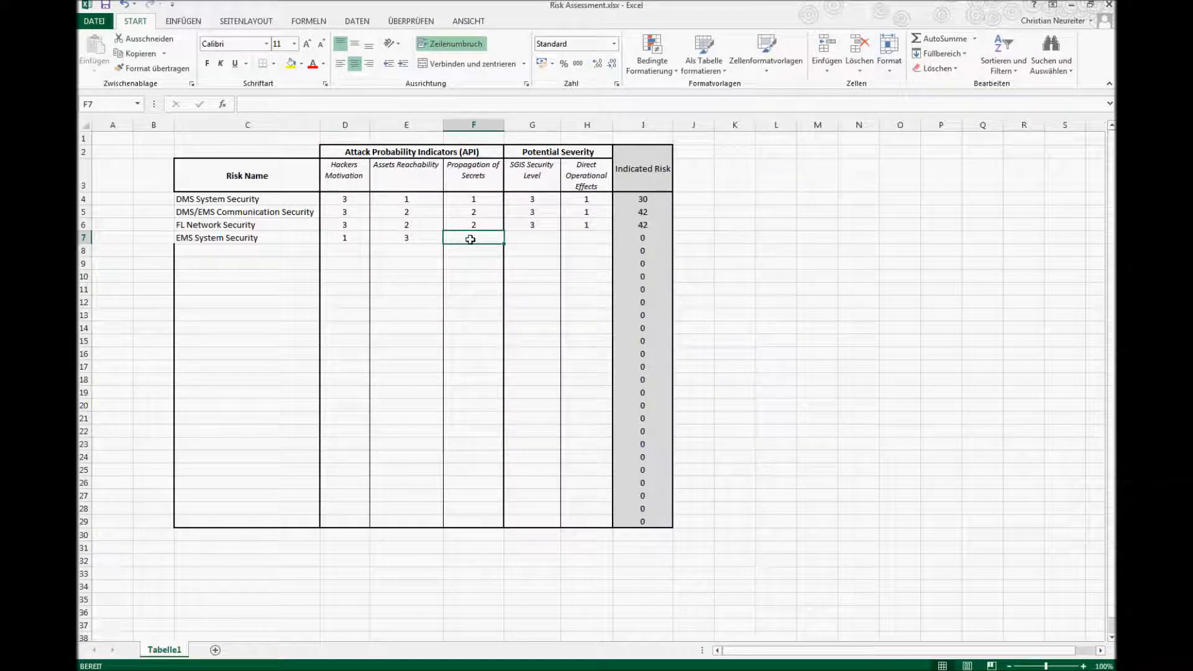
pyautogui.write('2')
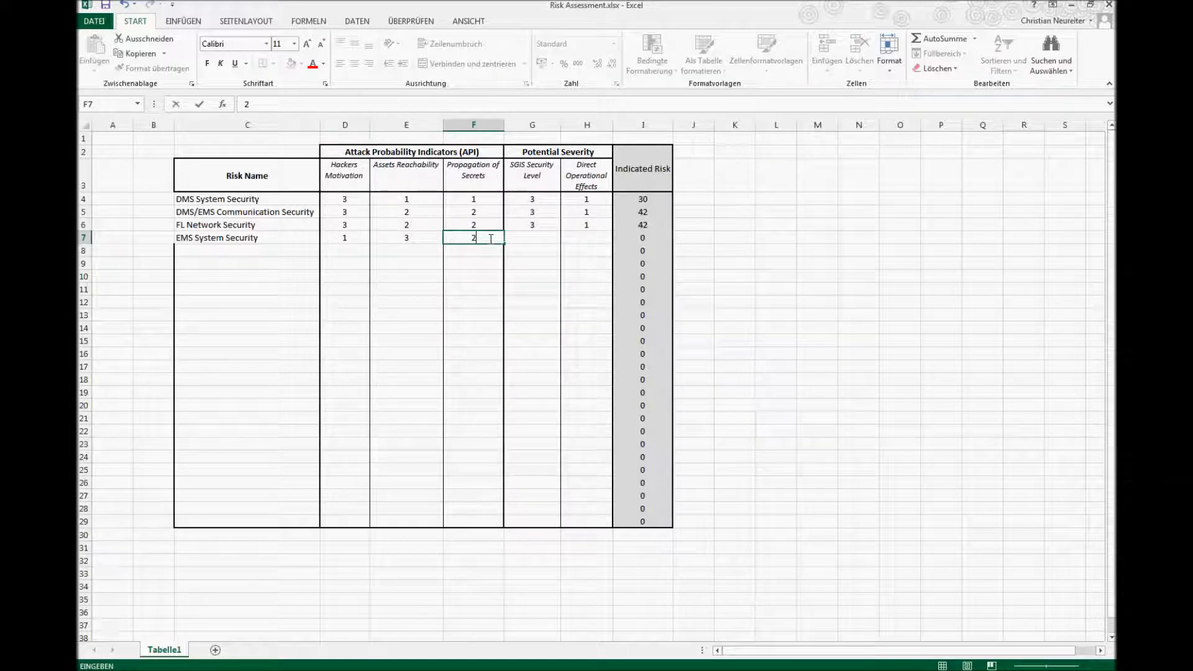
# Set the potential severity of EMS System Security to SGIS Security Level 2 and Direct Operational Effects 0
pyautogui.click(524, 239)
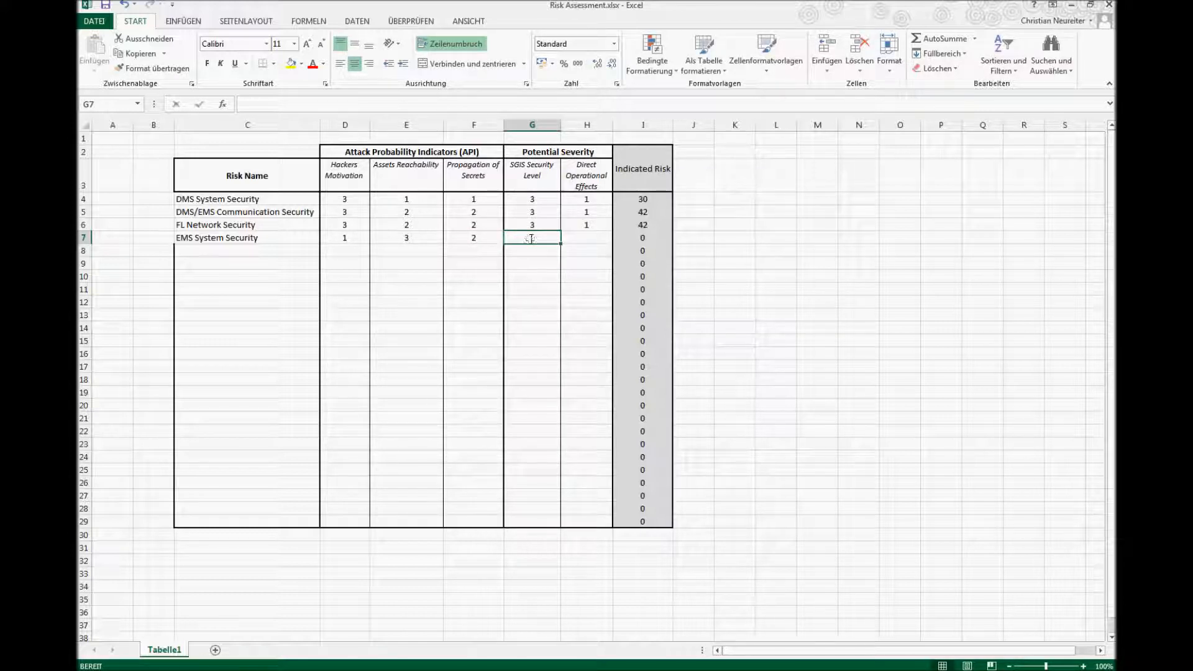
pyautogui.write('2')
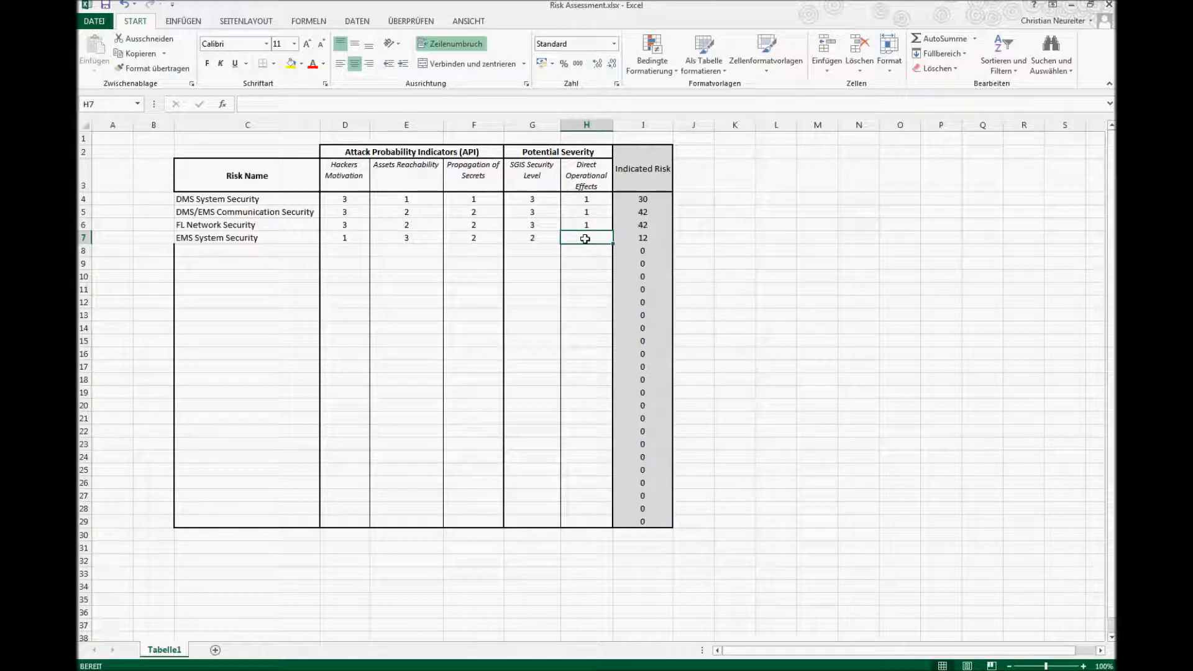
pyautogui.write('0')
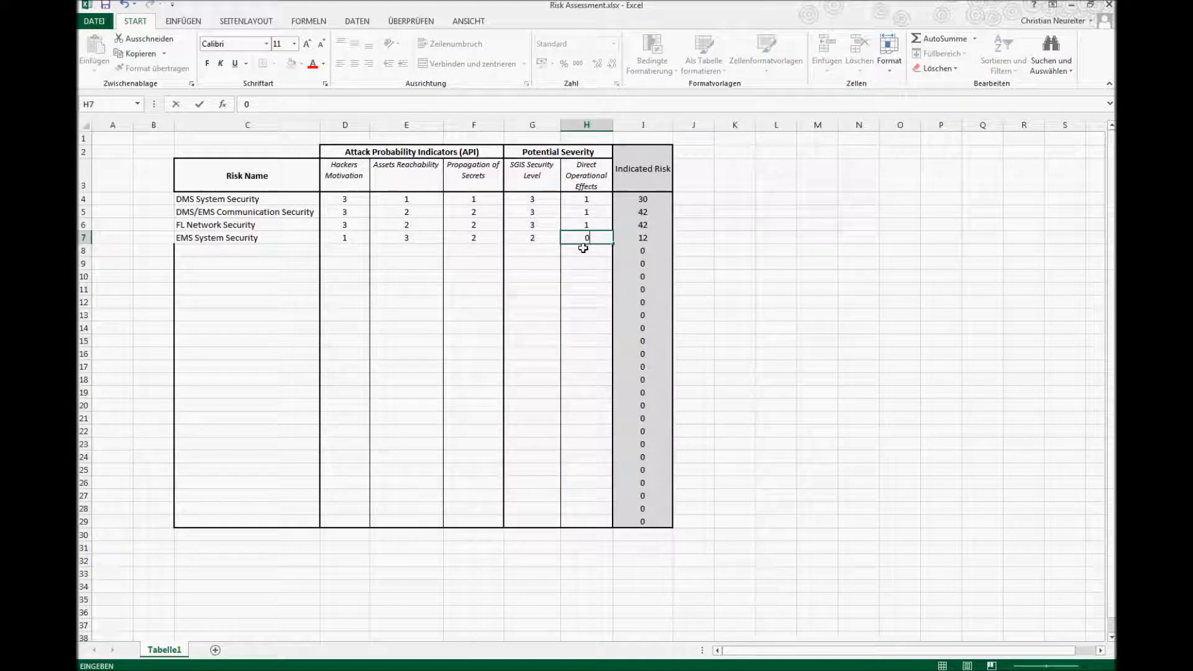
pyautogui.click(302, 251)
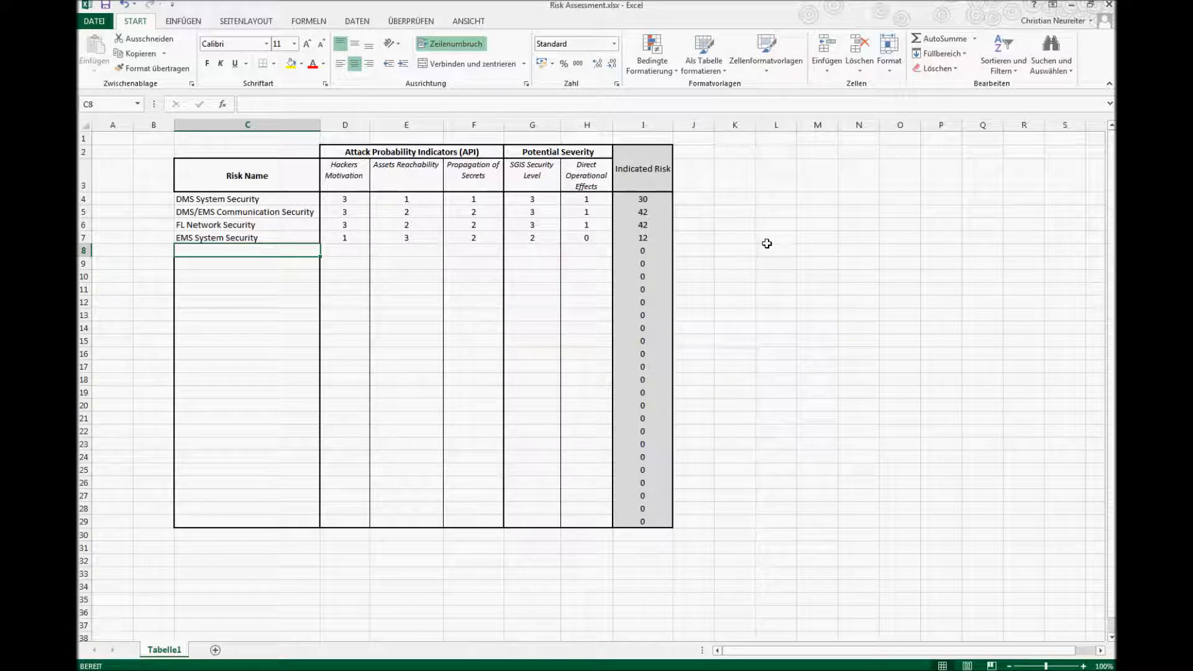
# Copy the four rated risks, from Risk Name through Indicated Risk, into Risk Assessment.csv starting at cell C2
pyautogui.moveTo(267, 199); pyautogui.dragTo(650, 237)
pyautogui.hotkey('ctrl', 'c')
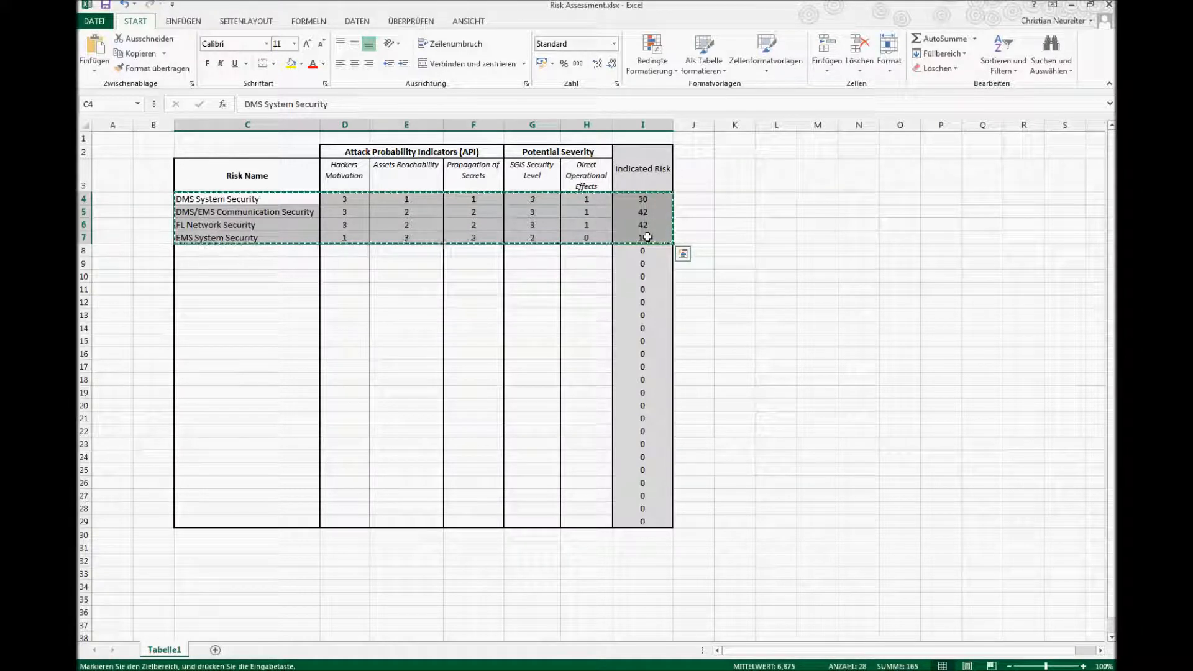
pyautogui.hotkey('alt', 'Tab')
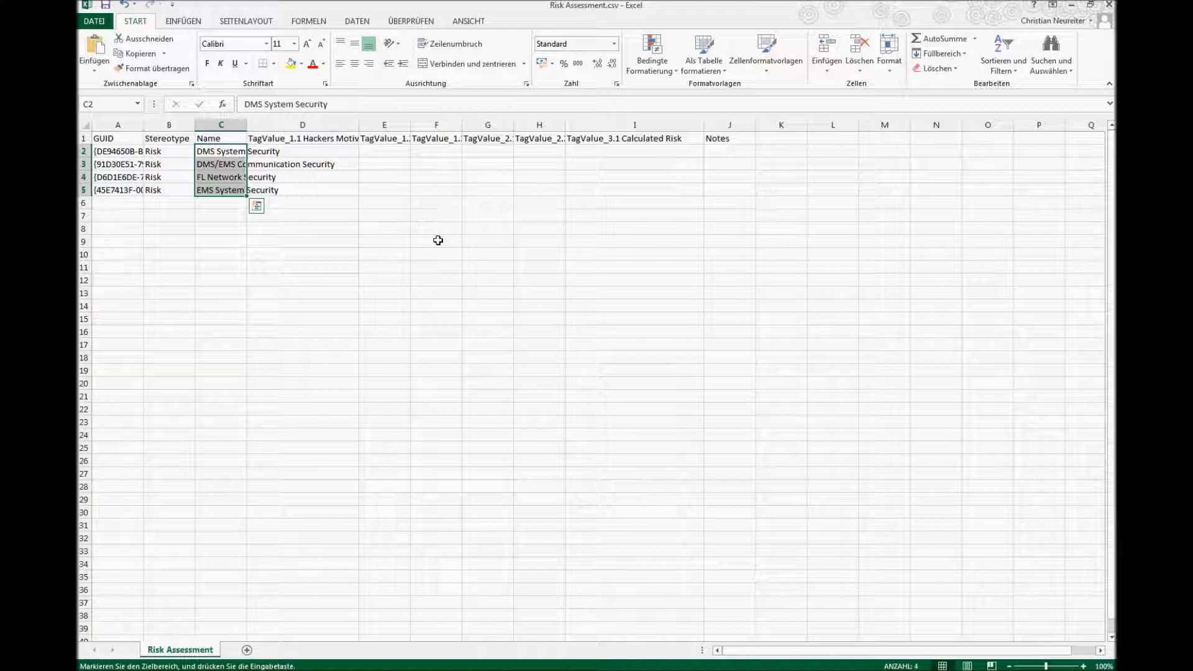
pyautogui.hotkey('ctrl', 'v')
pyautogui.click(628, 253)
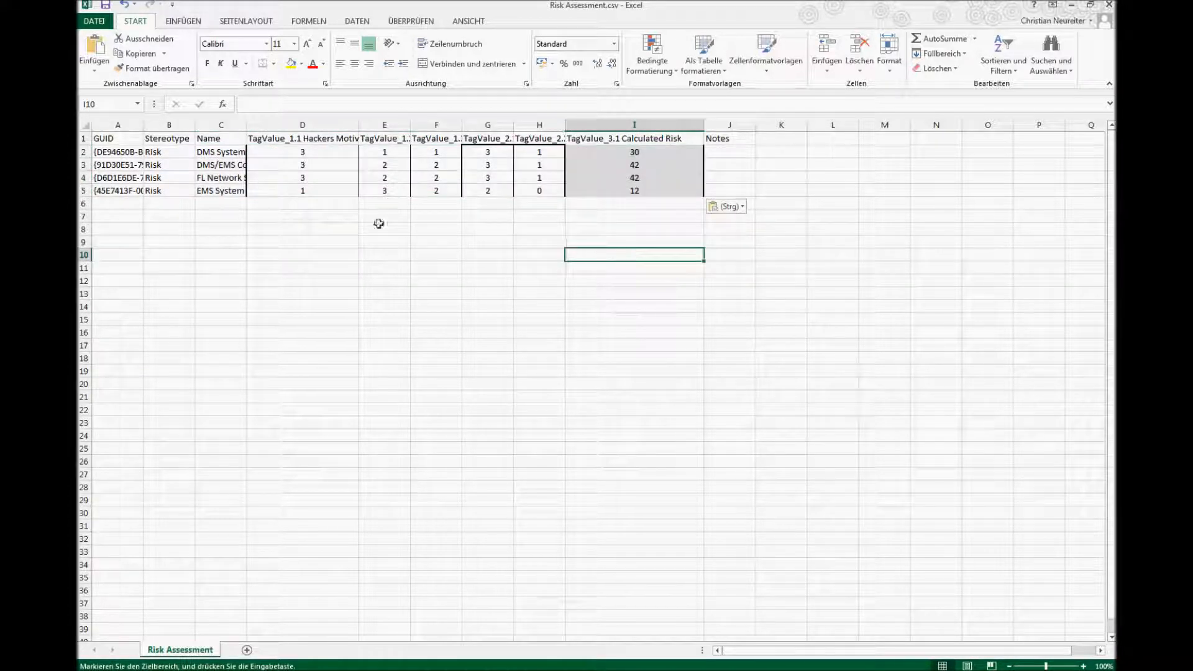
# Save and close Risk Assessment.csv, keeping the CSV format, and close Risk Assessment.xlsx without saving
pyautogui.click(110, 7)
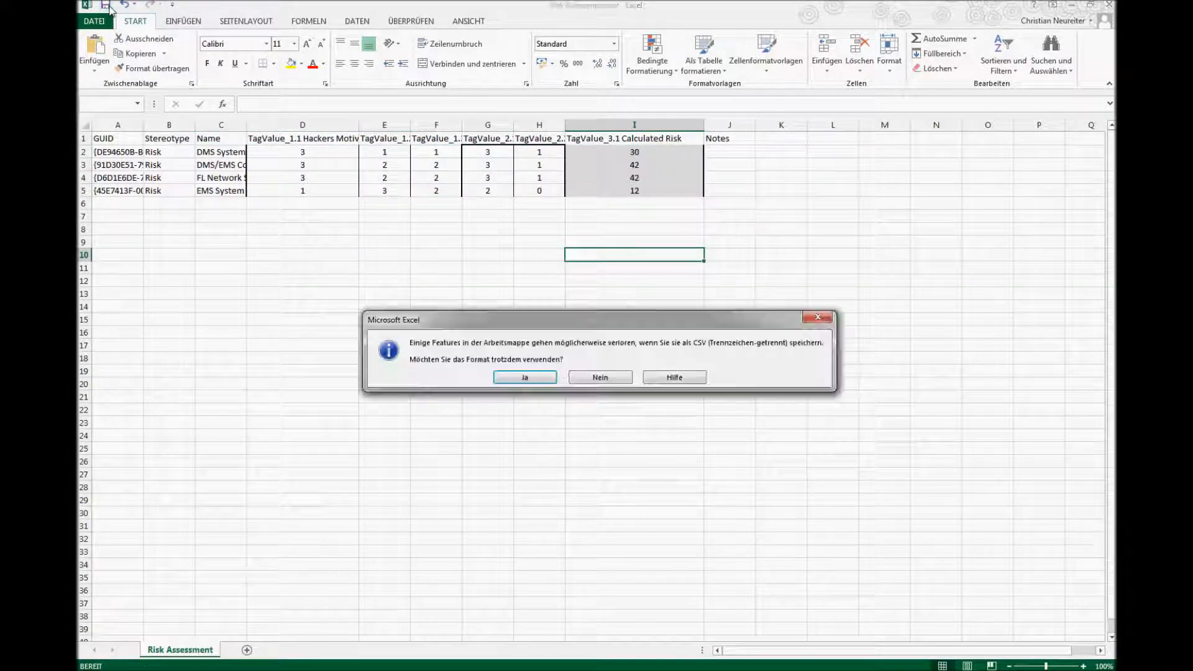
pyautogui.click(547, 378)
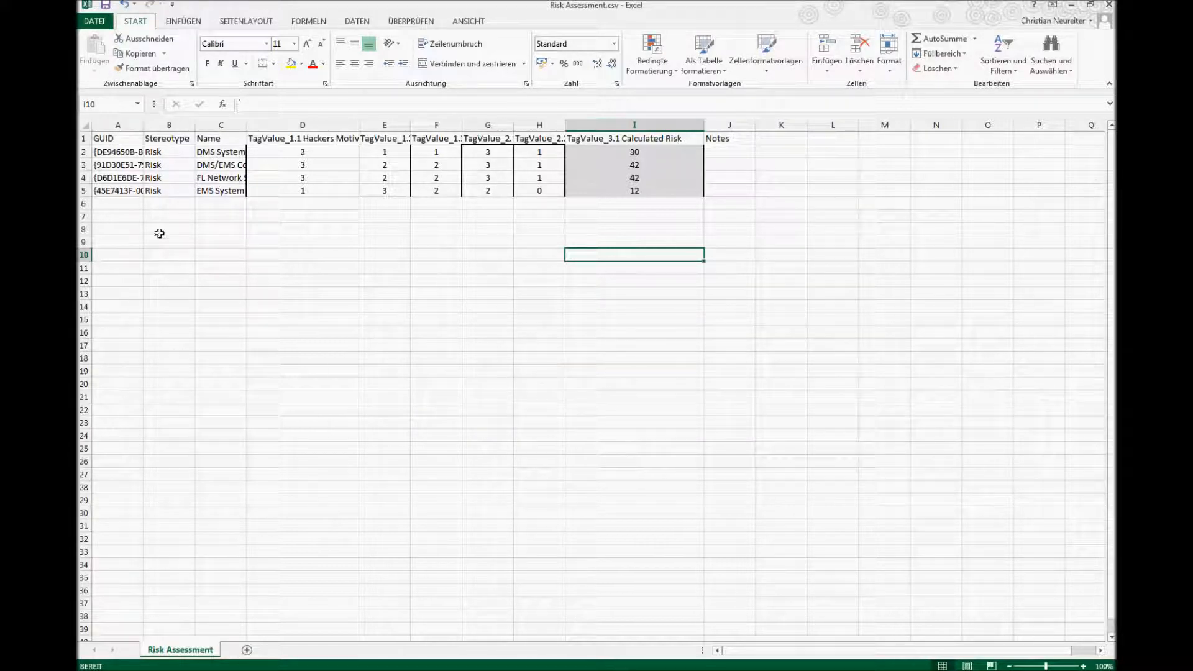
pyautogui.click(1109, 5)
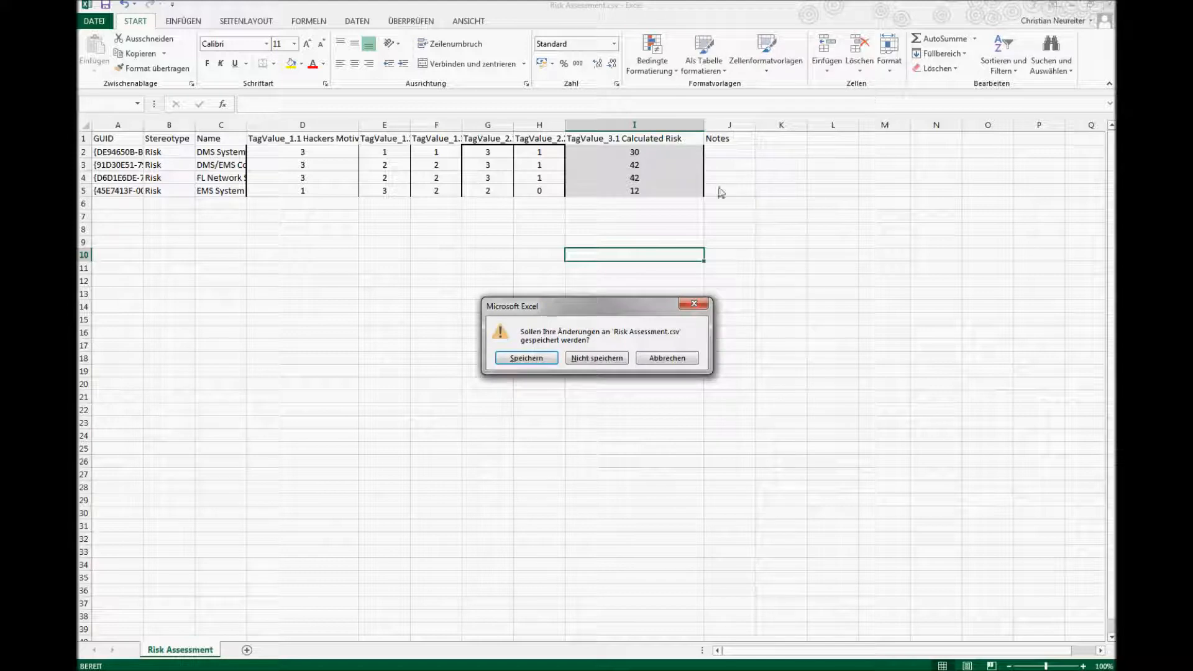
pyautogui.click(526, 358)
pyautogui.click(531, 378)
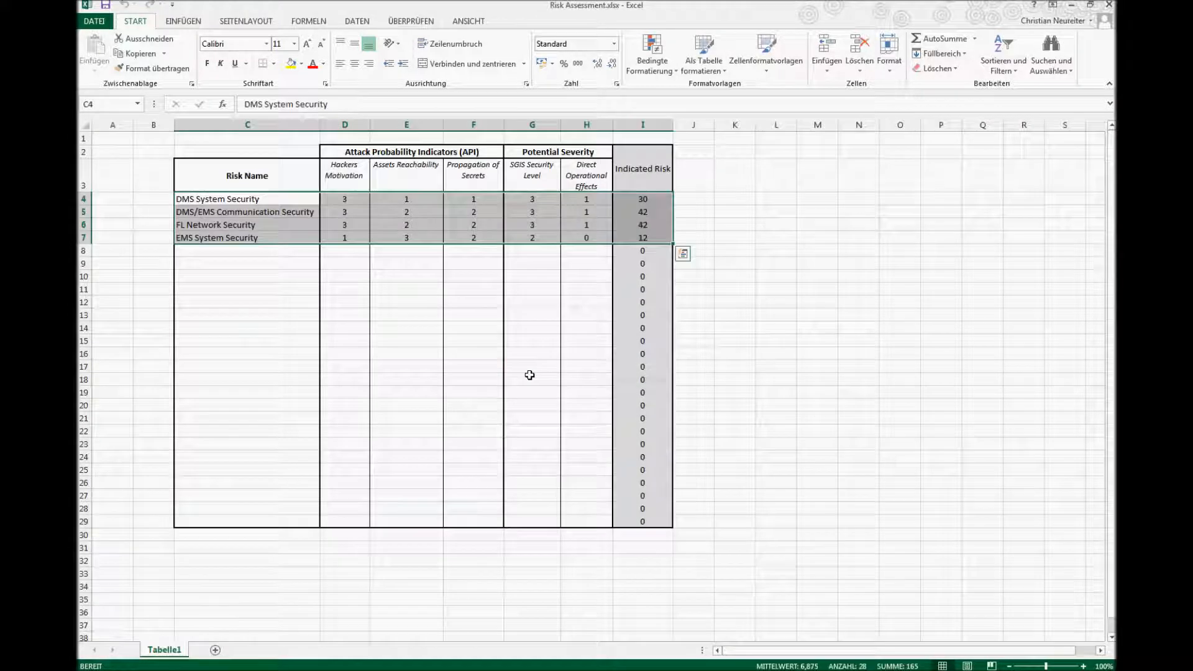
pyautogui.click(1109, 6)
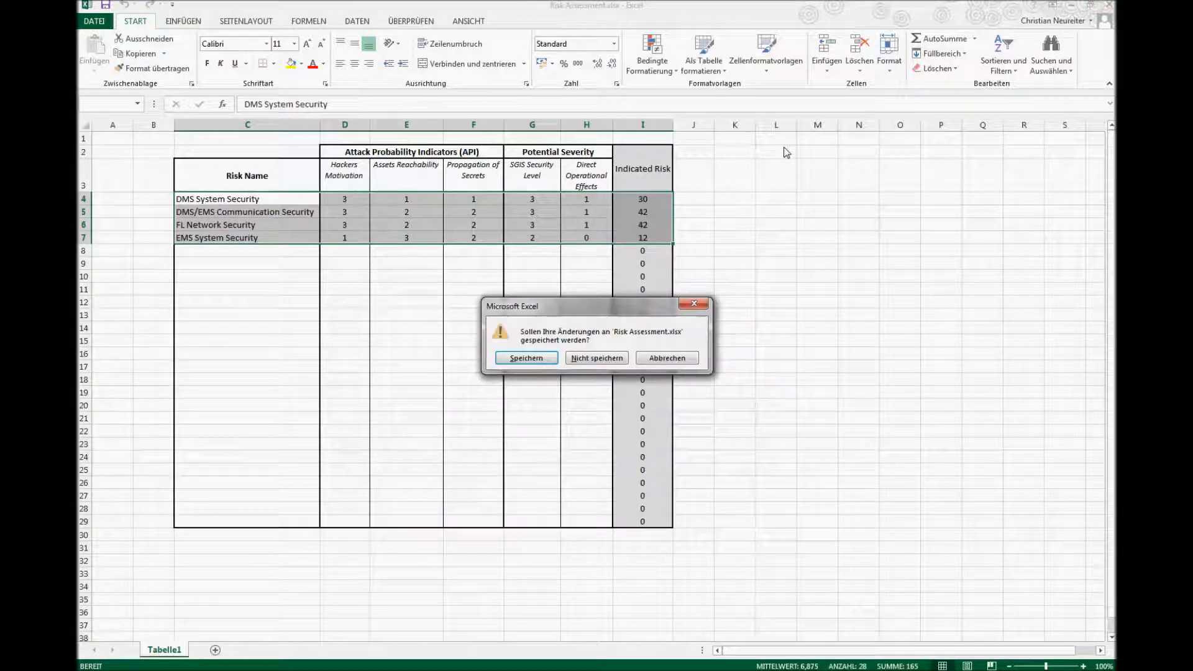
pyautogui.click(588, 361)
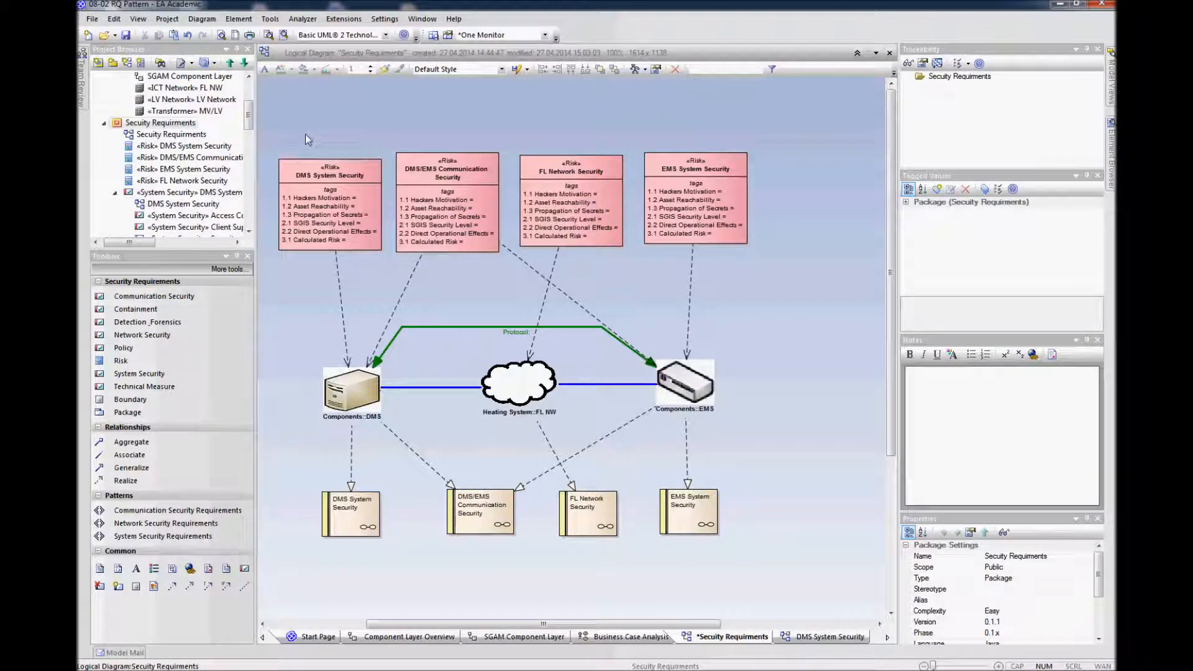
# In Enterprise Architect, set up a CSV import into the Secuity Requirments package using the Risk specification
pyautogui.click(167, 18)
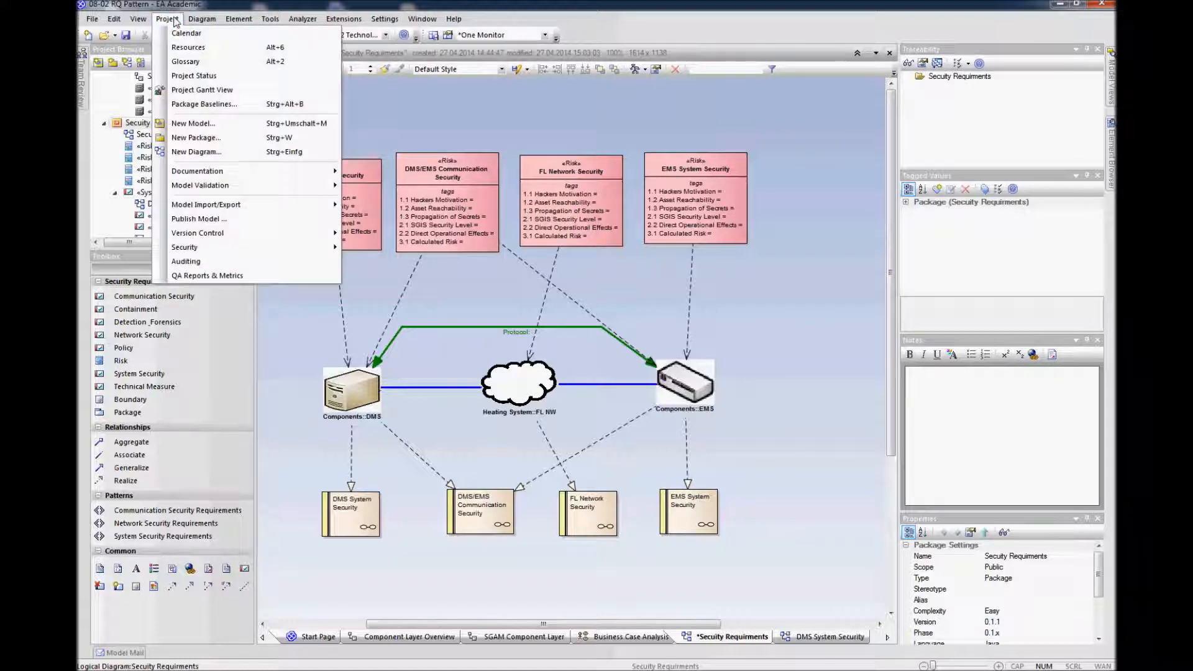
pyautogui.moveTo(246, 205)
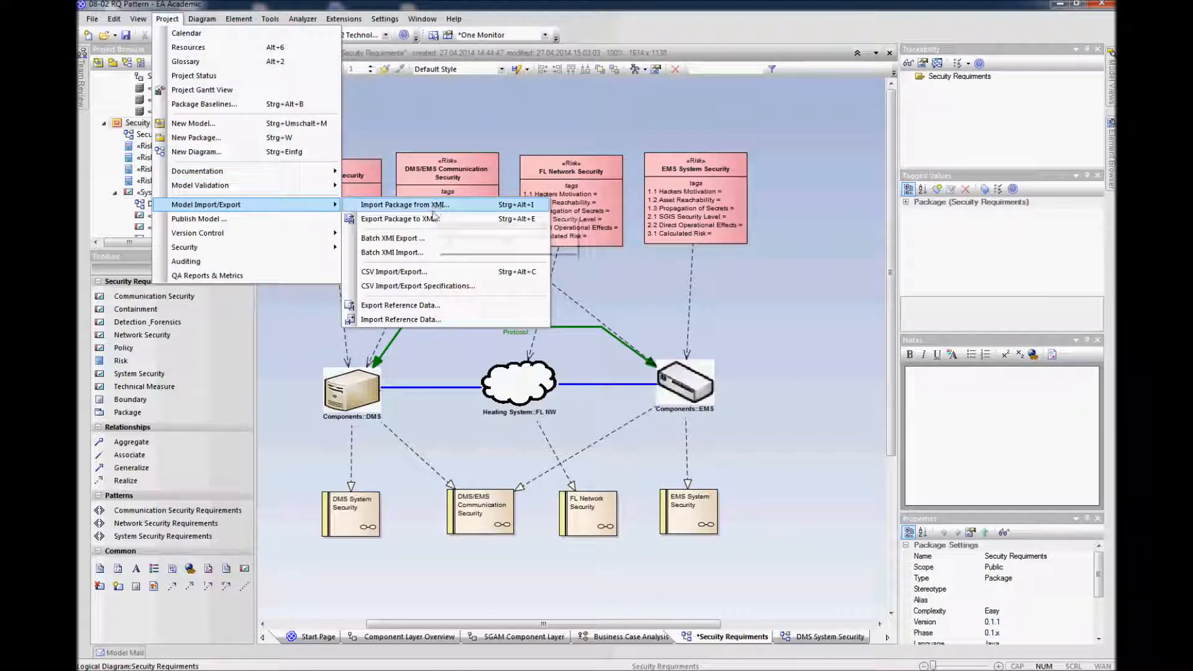
pyautogui.click(423, 271)
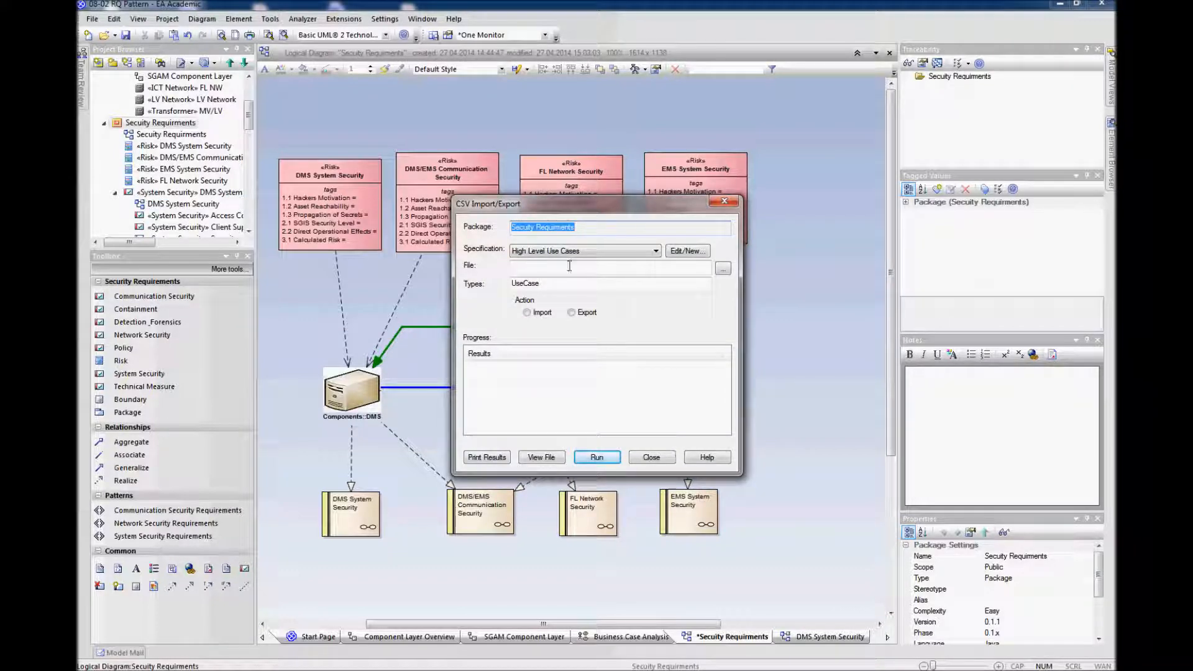
pyautogui.click(643, 249)
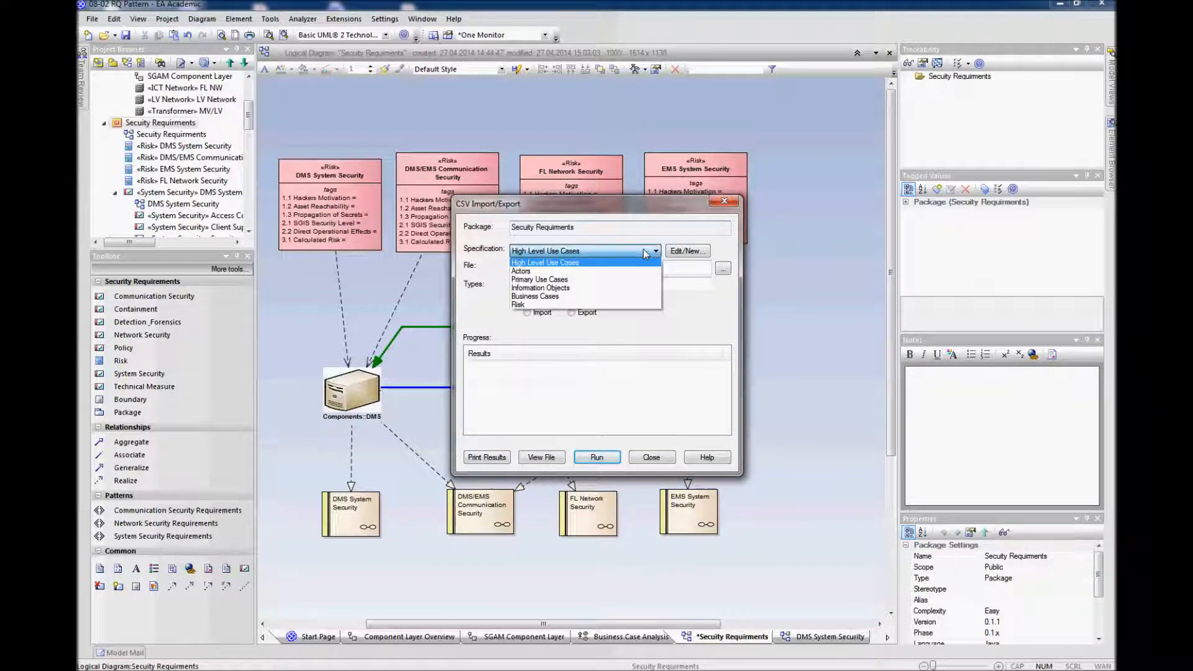
pyautogui.click(598, 305)
pyautogui.click(529, 313)
# Choose Risk Assessment.csv from the Desktop as the source file and run the import of the risk ratings
pyautogui.click(723, 268)
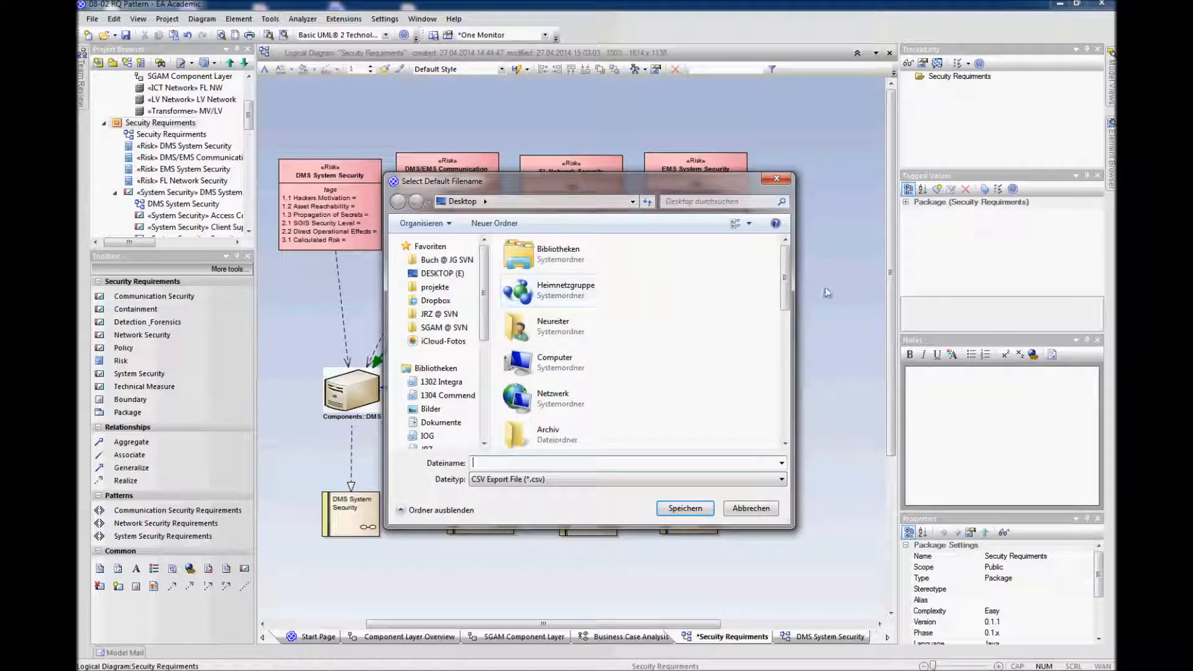
pyautogui.moveTo(785, 280); pyautogui.dragTo(785, 407)
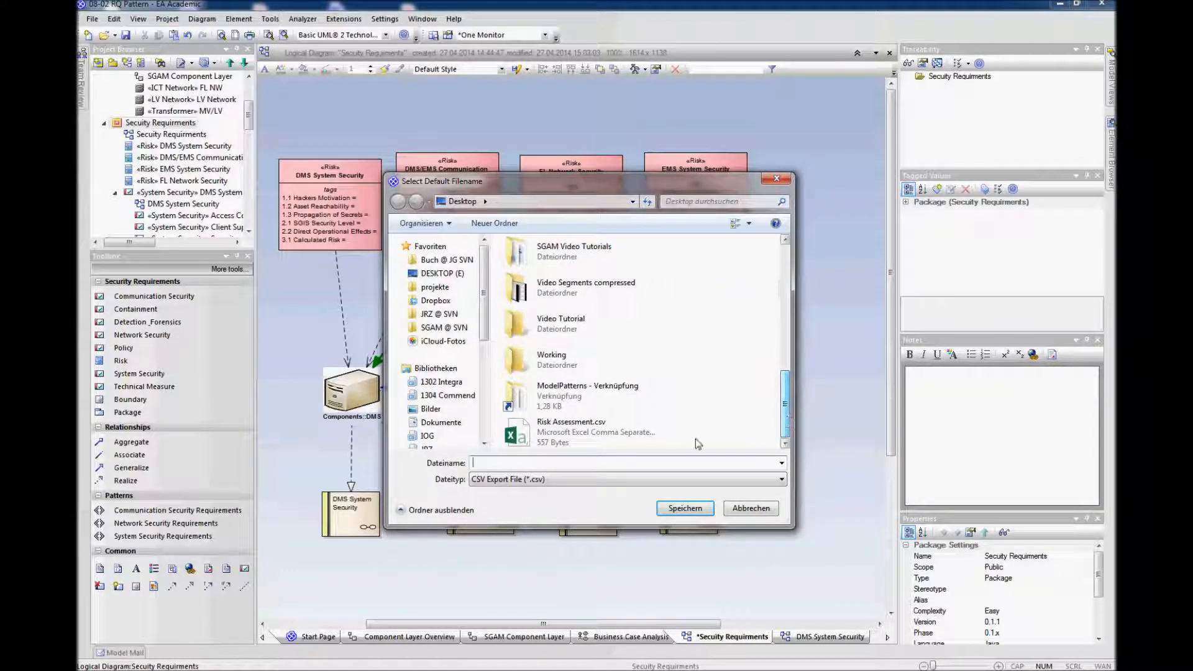
pyautogui.click(600, 429)
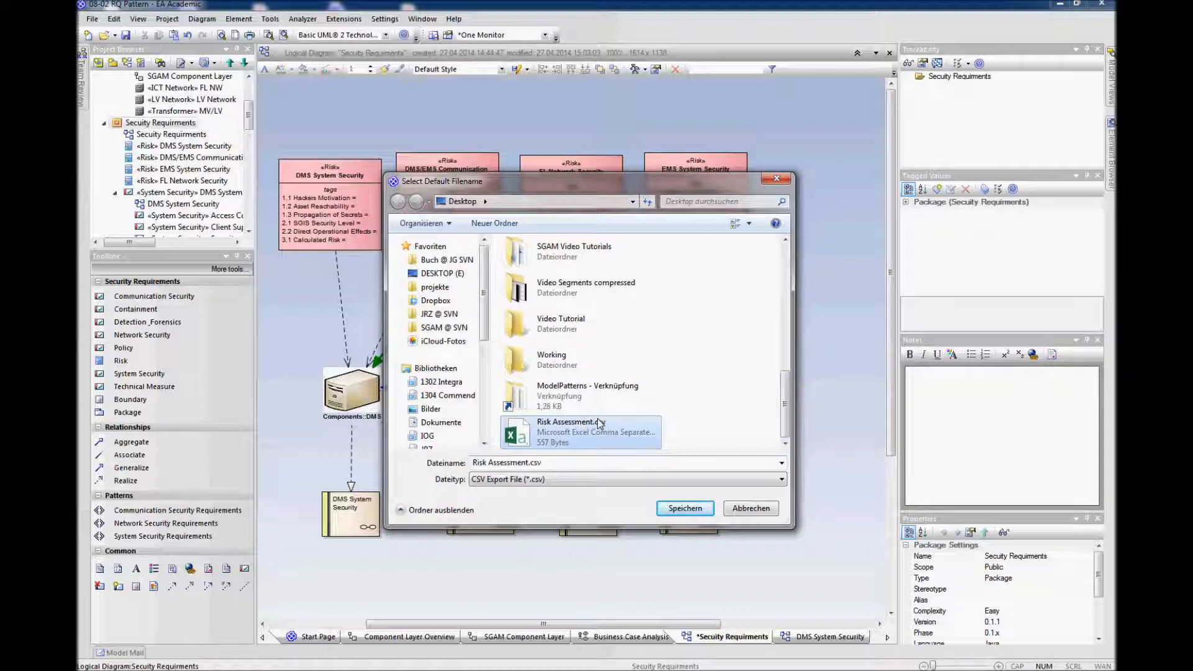
pyautogui.click(684, 508)
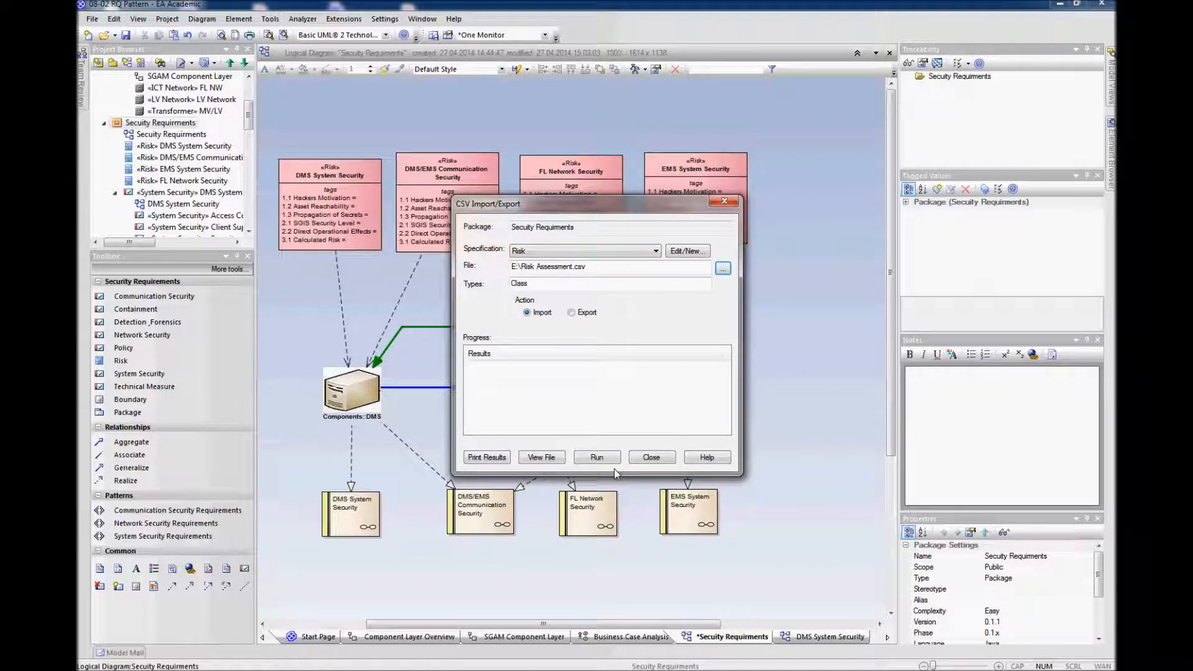
pyautogui.click(598, 460)
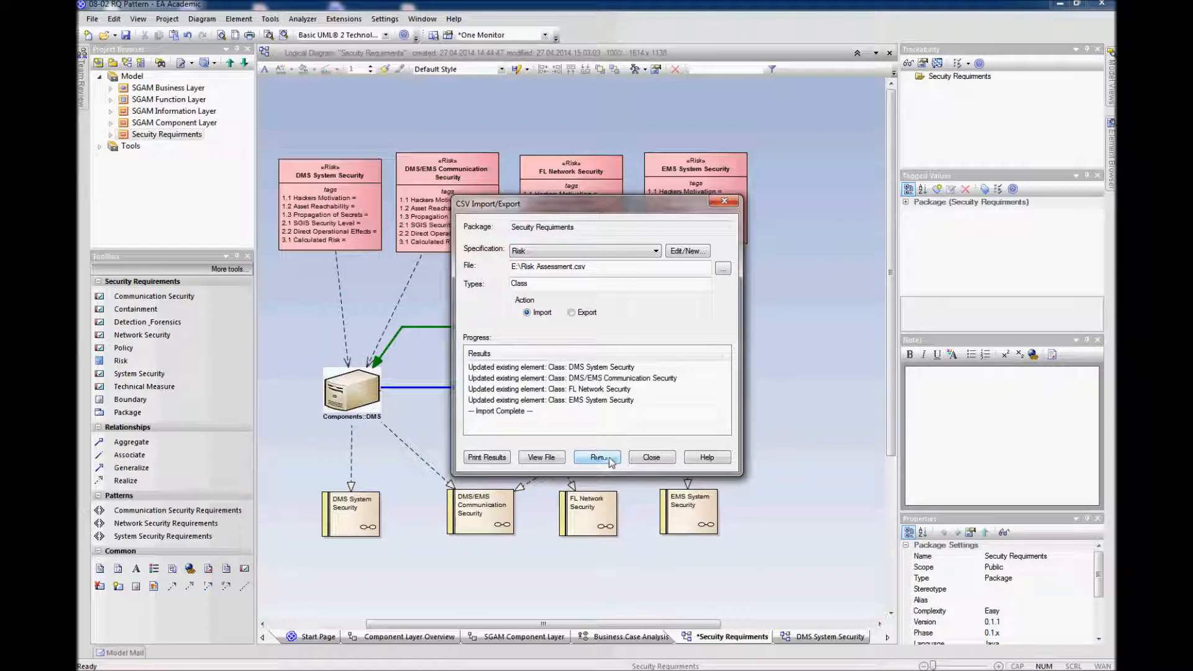
pyautogui.click(651, 458)
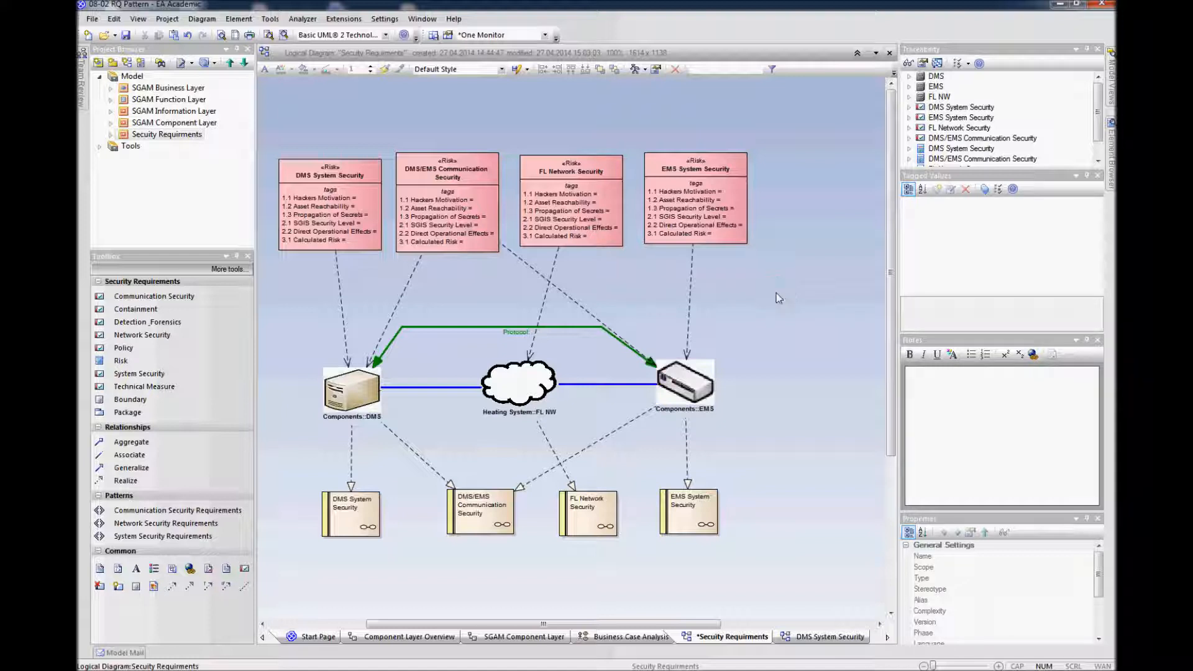
# Save and close the Secuity Requirments diagram, and reopen it from its package to refresh the risk tags
pyautogui.hotkey('ctrl', 's')
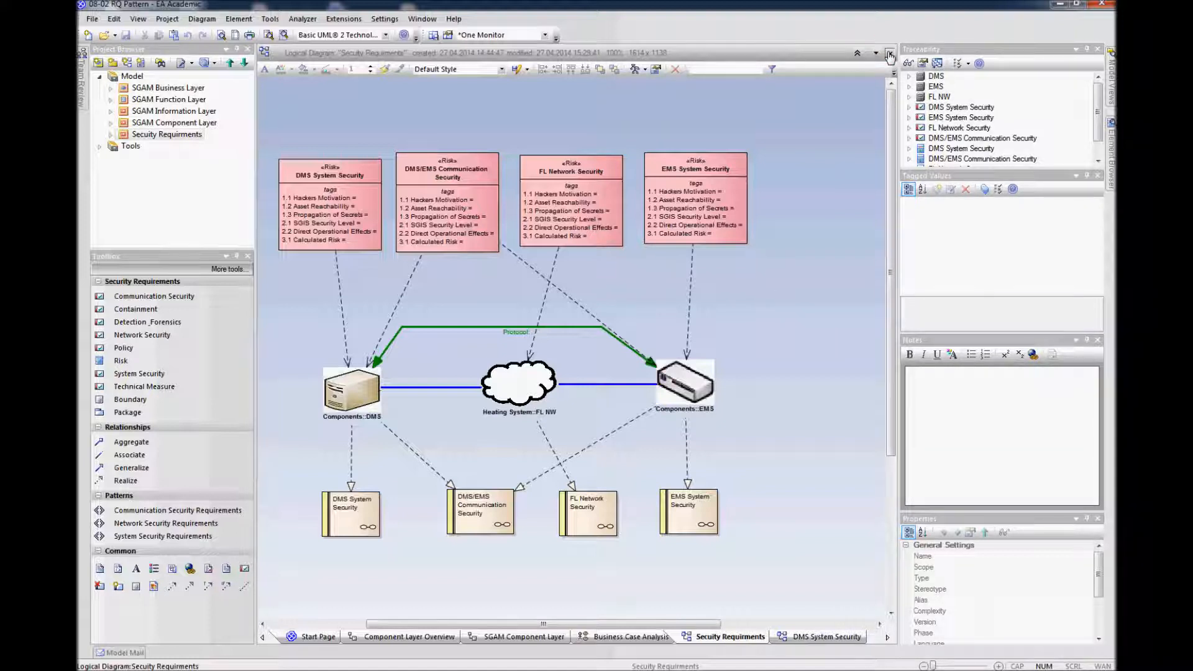
pyautogui.click(890, 55)
pyautogui.click(111, 134)
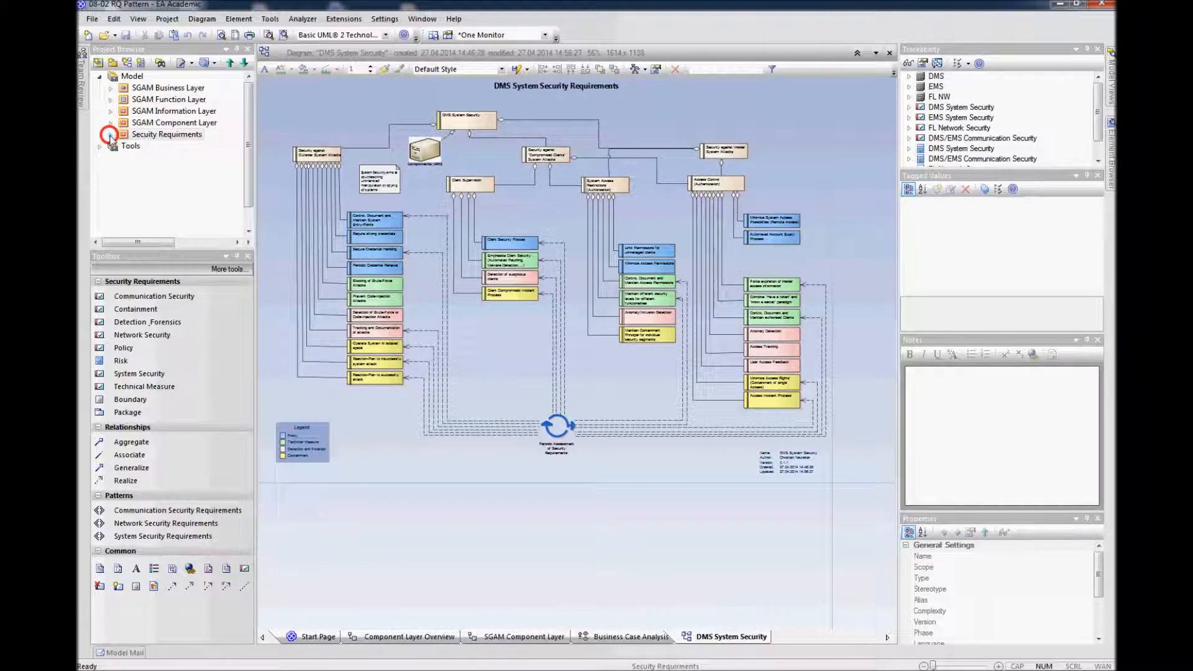
pyautogui.click(171, 135)
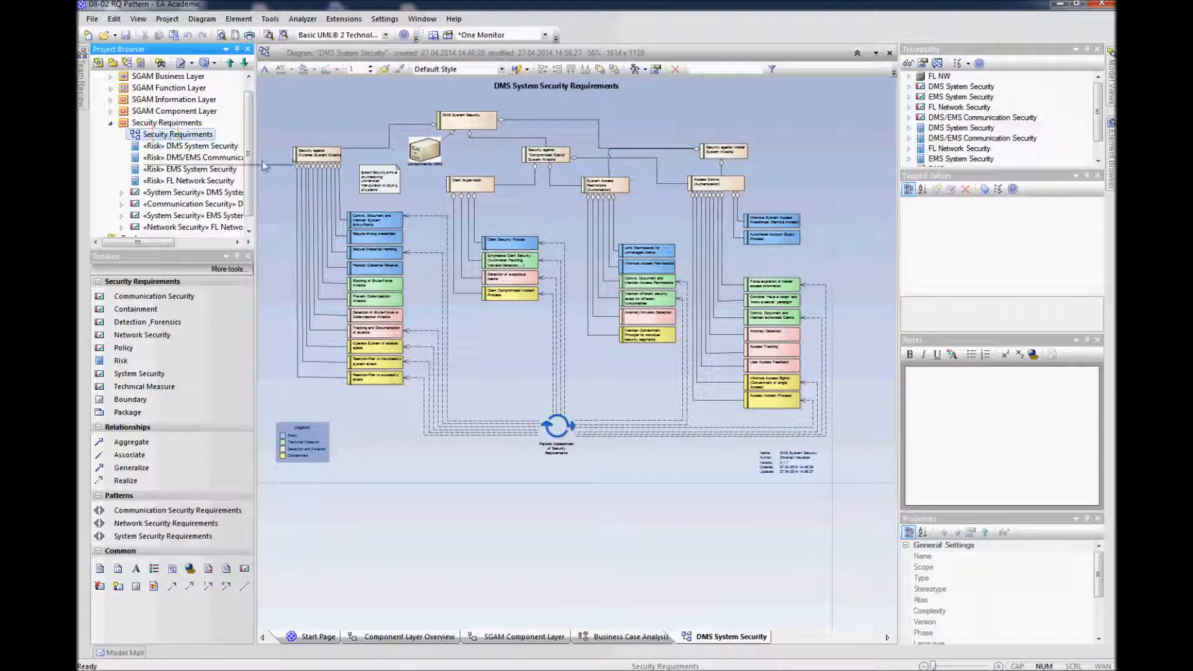
pyautogui.rightClick(196, 136)
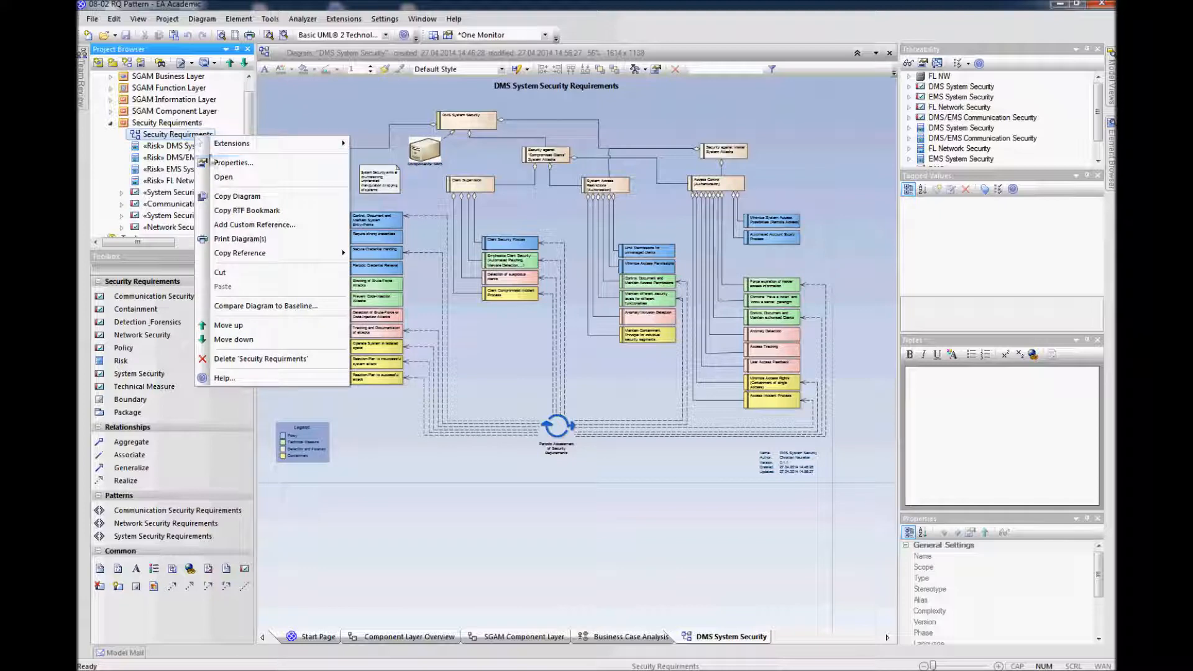
pyautogui.click(220, 179)
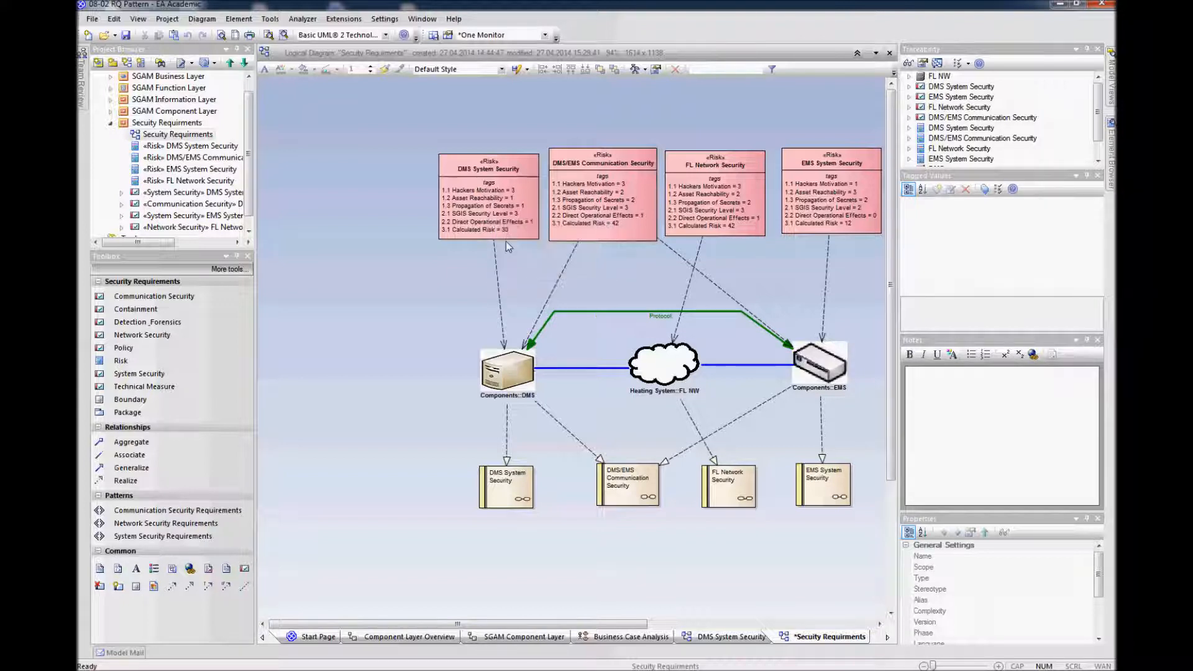
pyautogui.moveTo(506, 235)
pyautogui.moveTo(508, 494)
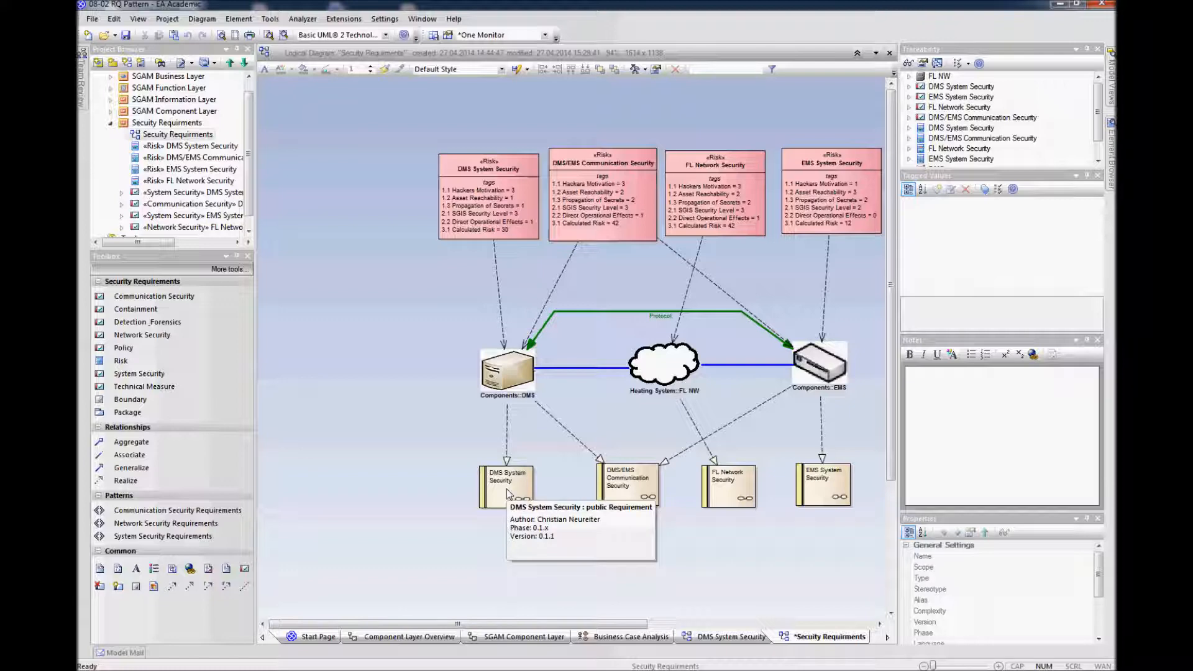
pyautogui.click(508, 494)
pyautogui.rightClick(507, 489)
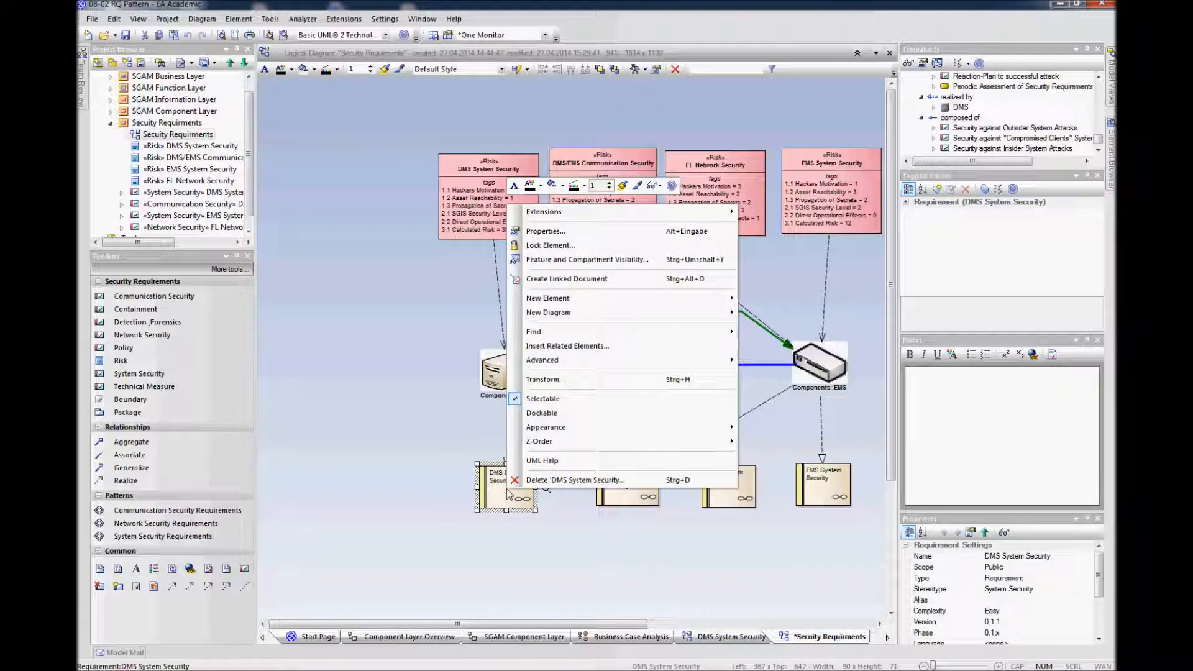
pyautogui.press('Escape')
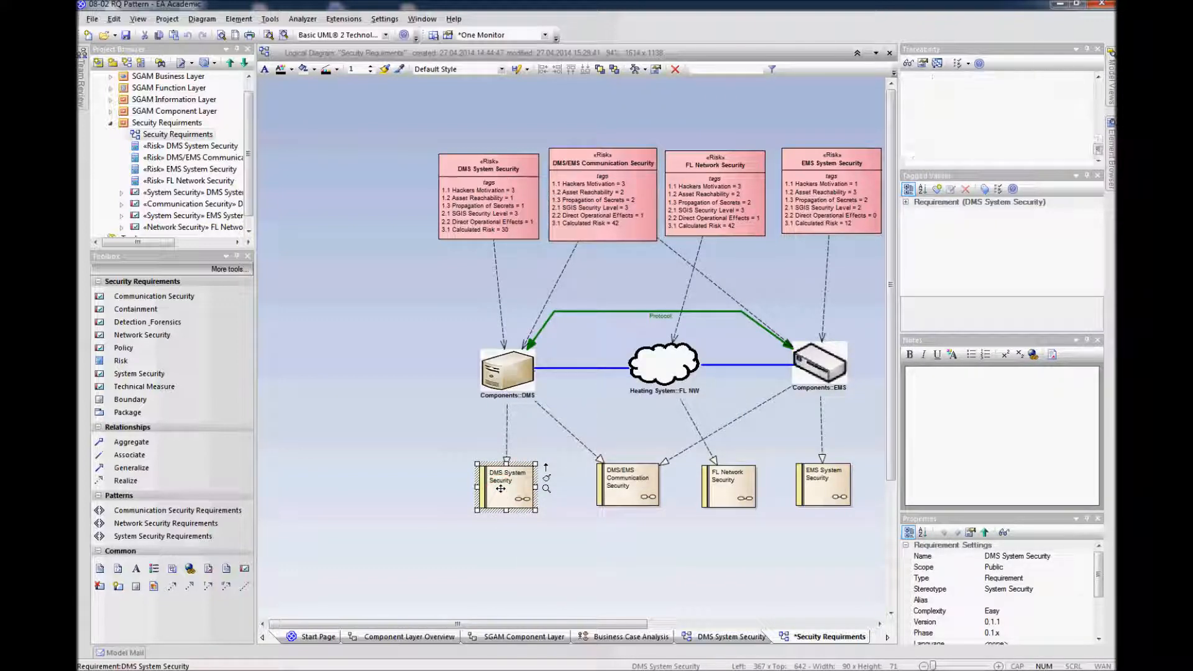
# Open the DMS System Security diagram nested under the DMS System Security requirement
pyautogui.click(122, 193)
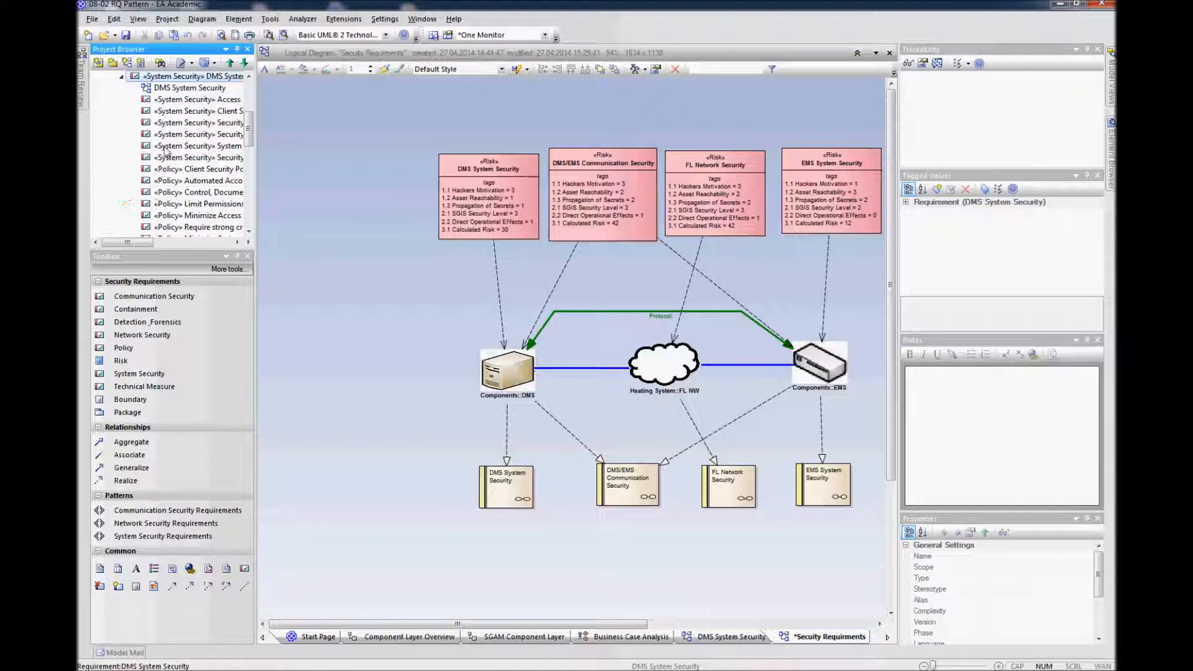
pyautogui.click(172, 91)
pyautogui.rightClick(171, 90)
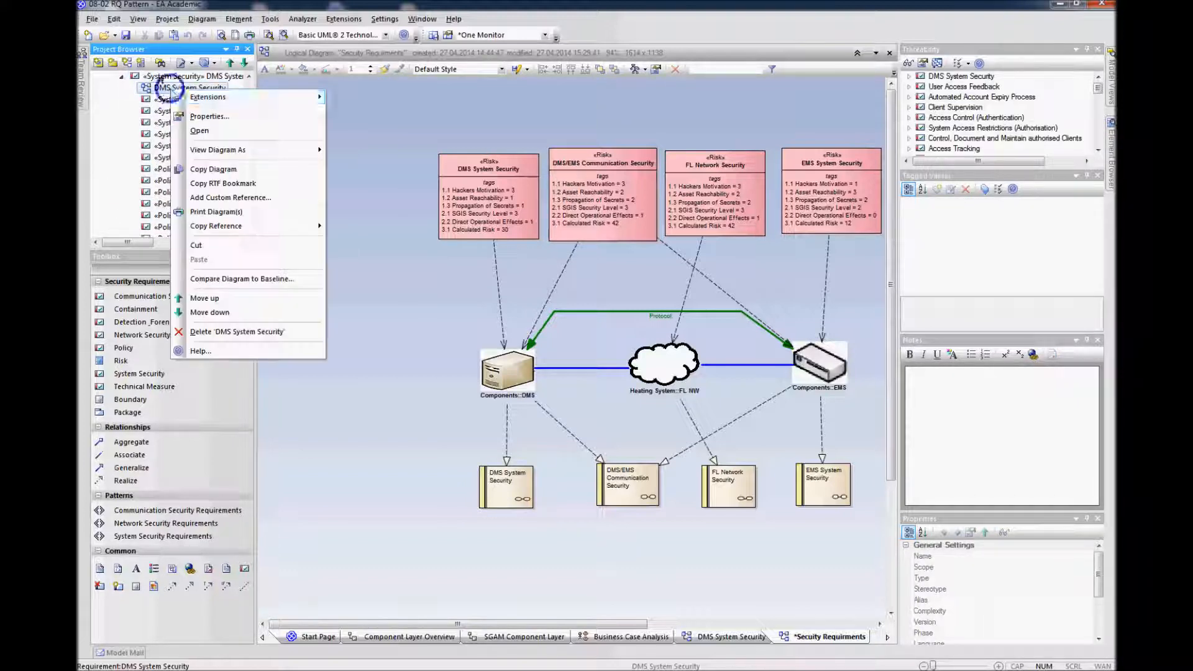
pyautogui.click(187, 122)
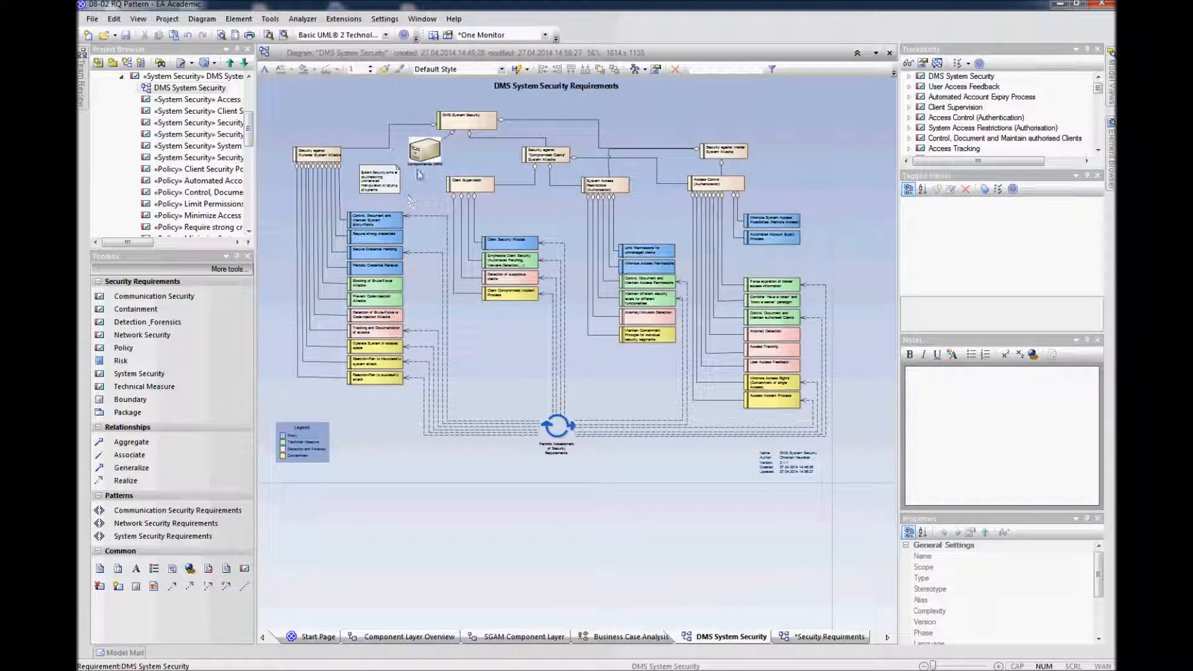
# Move the DMS node above the requirement tree and insert its related risks DMS System Security and DMS/EMS Communication Security into the diagram
pyautogui.moveTo(424, 149); pyautogui.dragTo(396, 105)
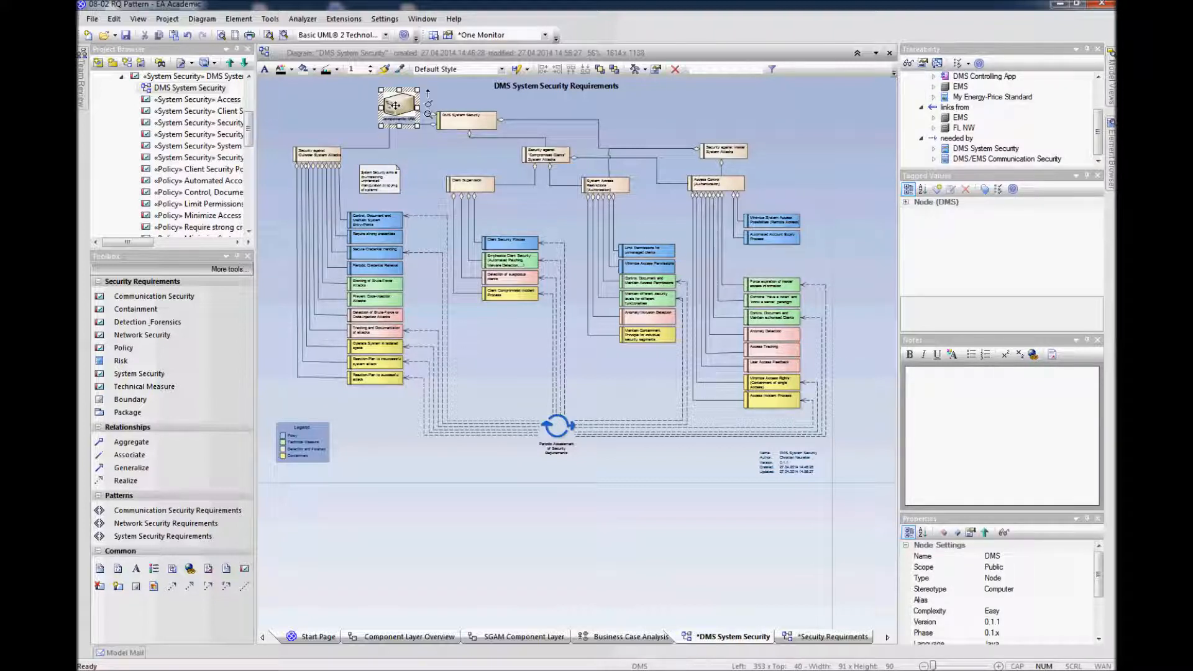
pyautogui.rightClick(398, 106)
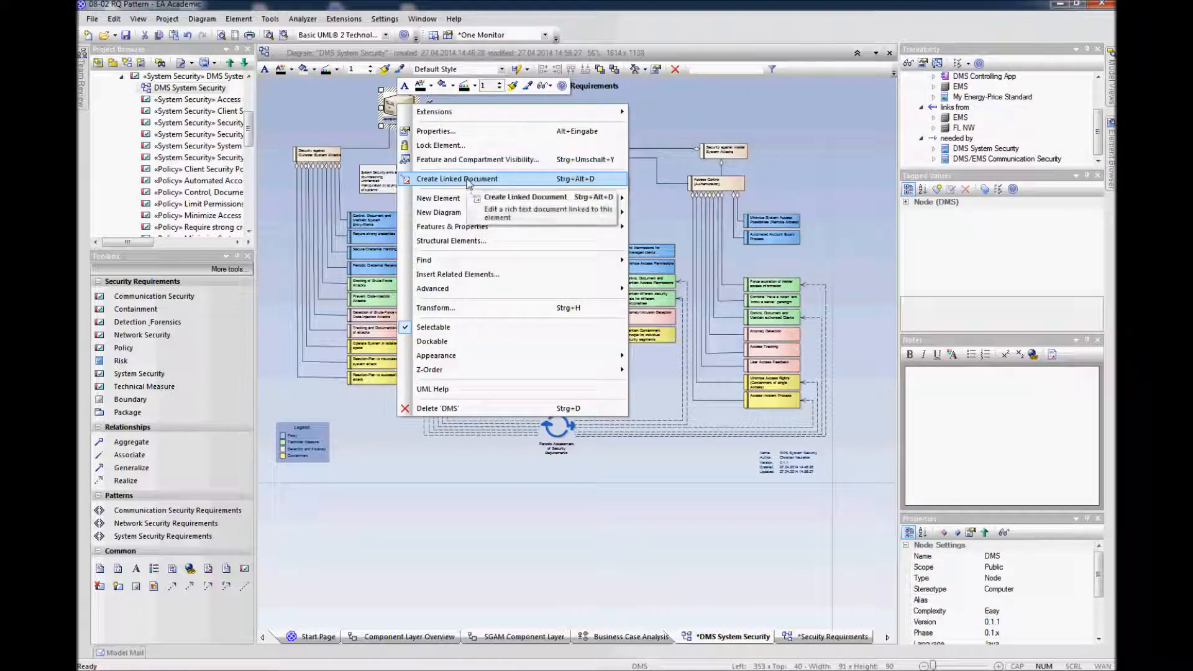
pyautogui.click(485, 277)
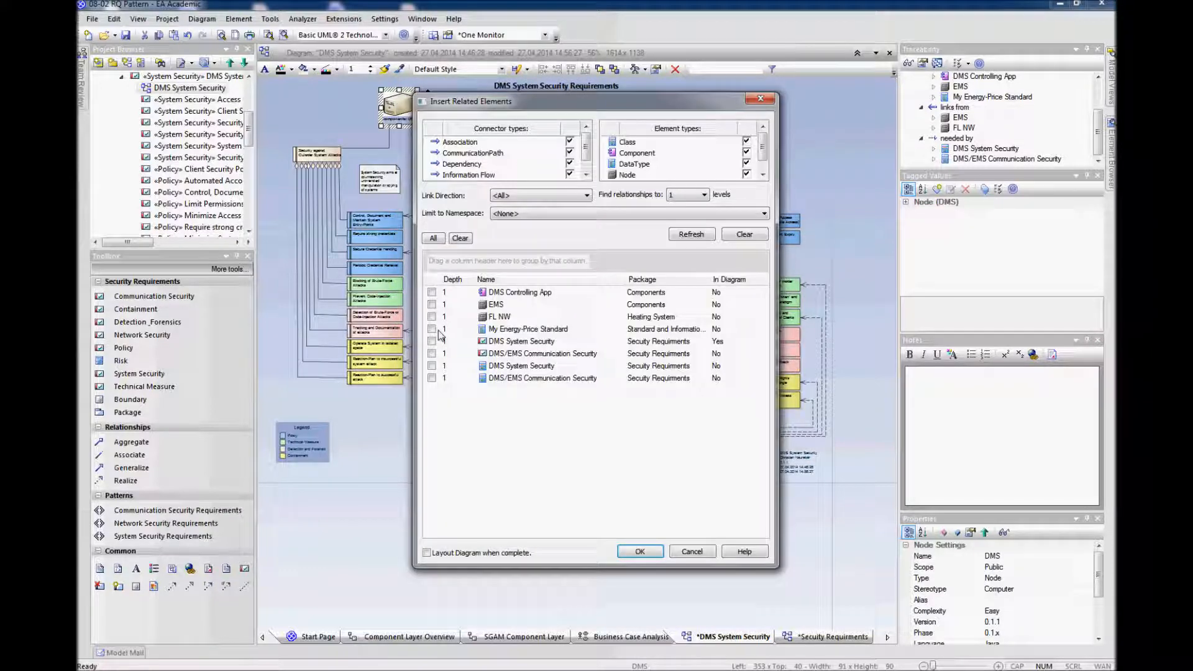
pyautogui.click(431, 365)
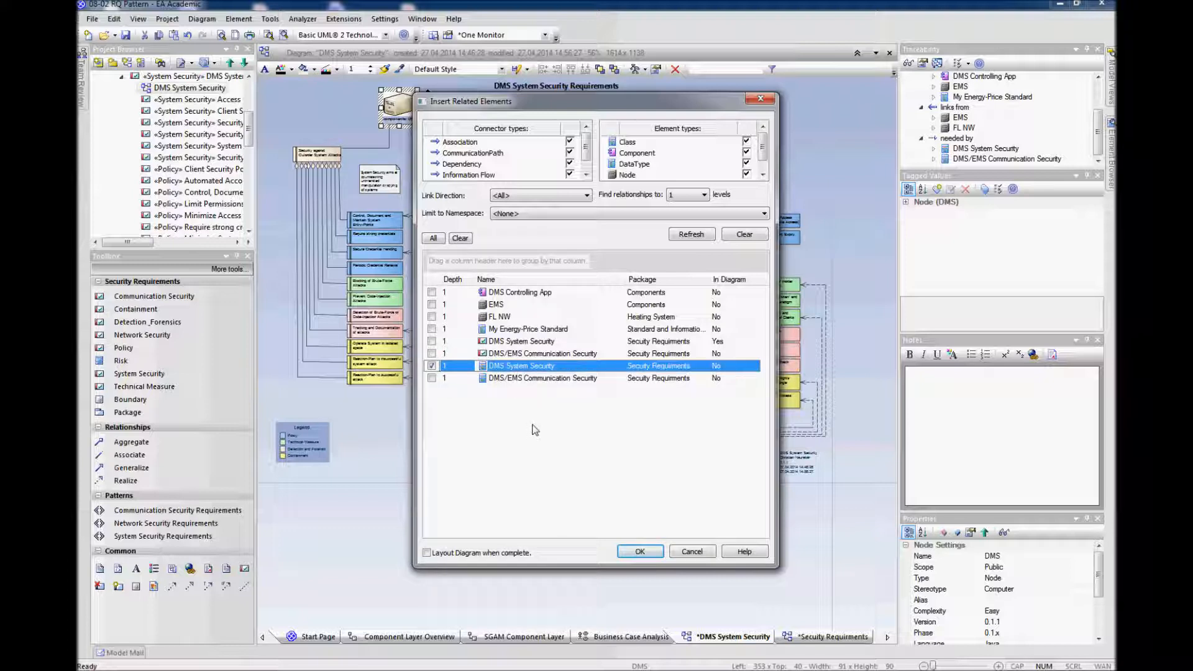
pyautogui.click(431, 378)
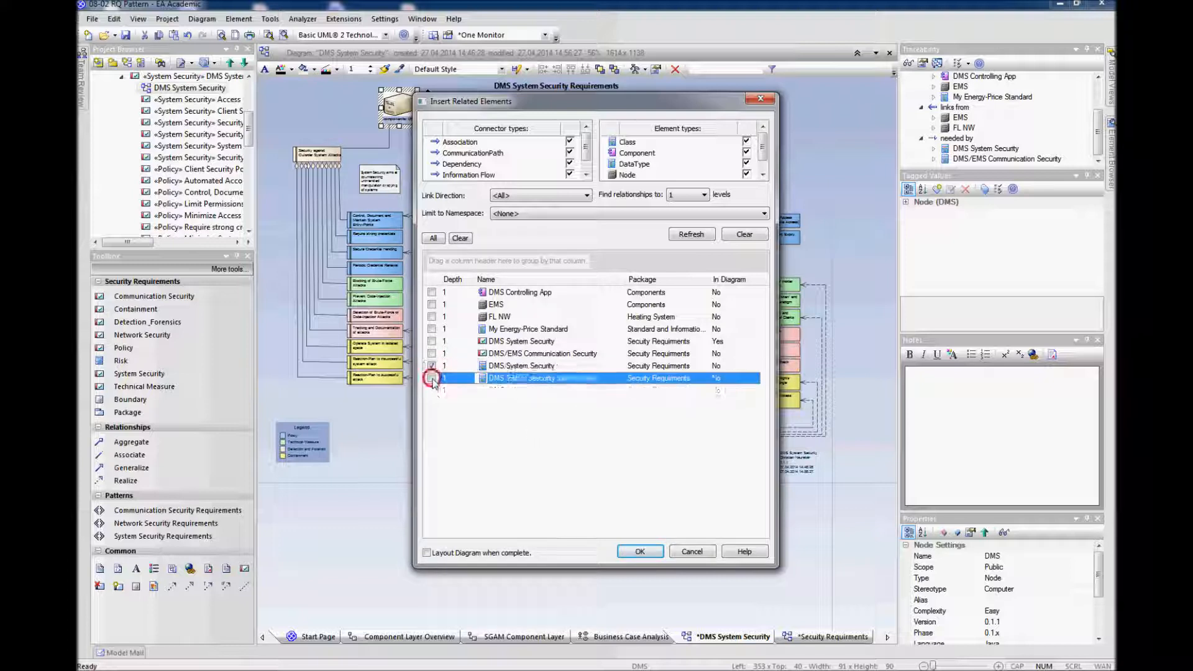
pyautogui.click(641, 552)
pyautogui.click(510, 503)
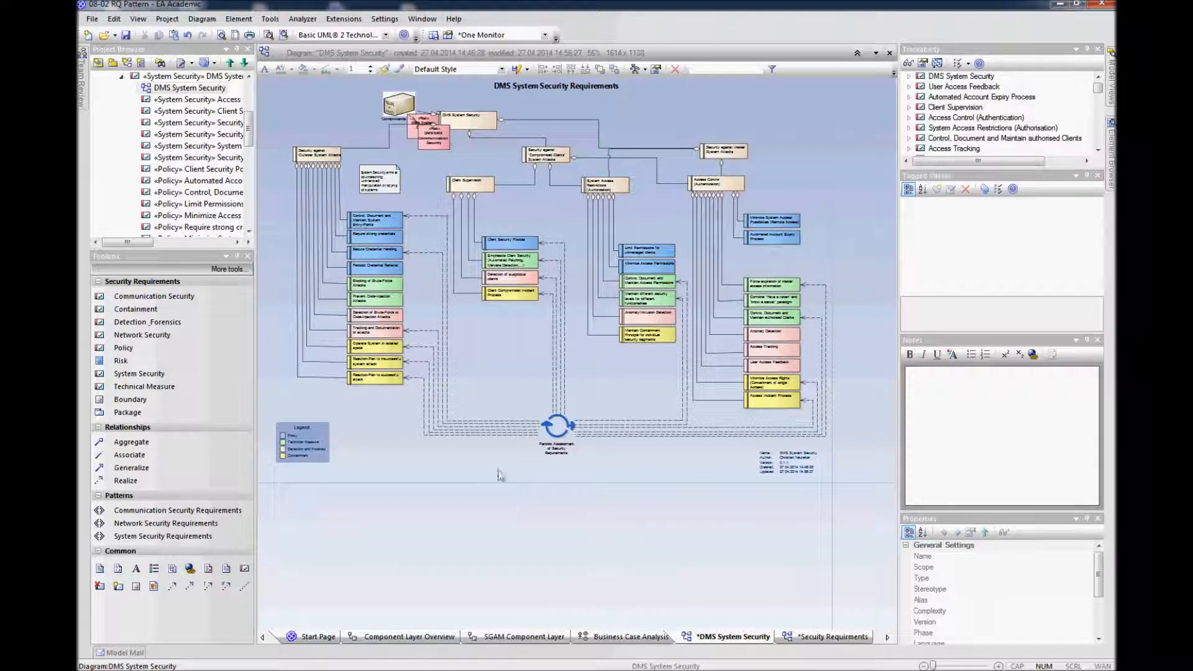
# Place the DMS/EMS Communication Security and DMS System Security risks in a row to the left of the DMS node
pyautogui.click(435, 134)
pyautogui.moveTo(435, 133); pyautogui.dragTo(300, 107)
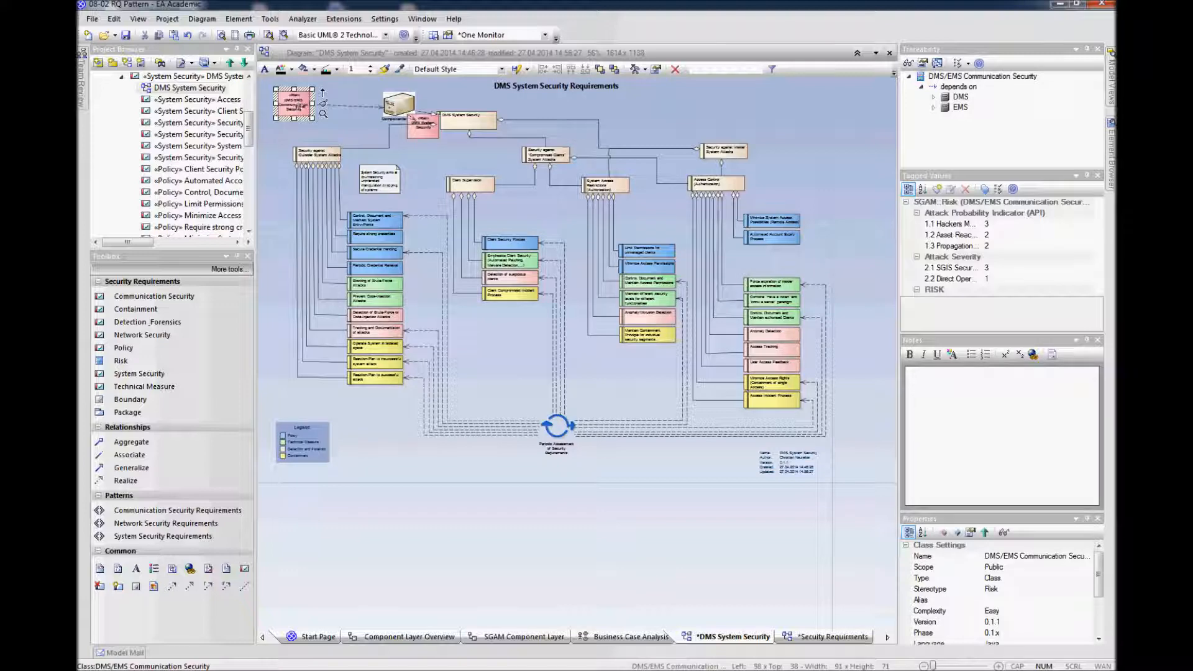
pyautogui.moveTo(408, 130); pyautogui.dragTo(326, 105)
pyautogui.click(344, 129)
# Show the Tags compartment on both the DMS/EMS Communication Security risk and the DMS System Security risk
pyautogui.click(295, 106)
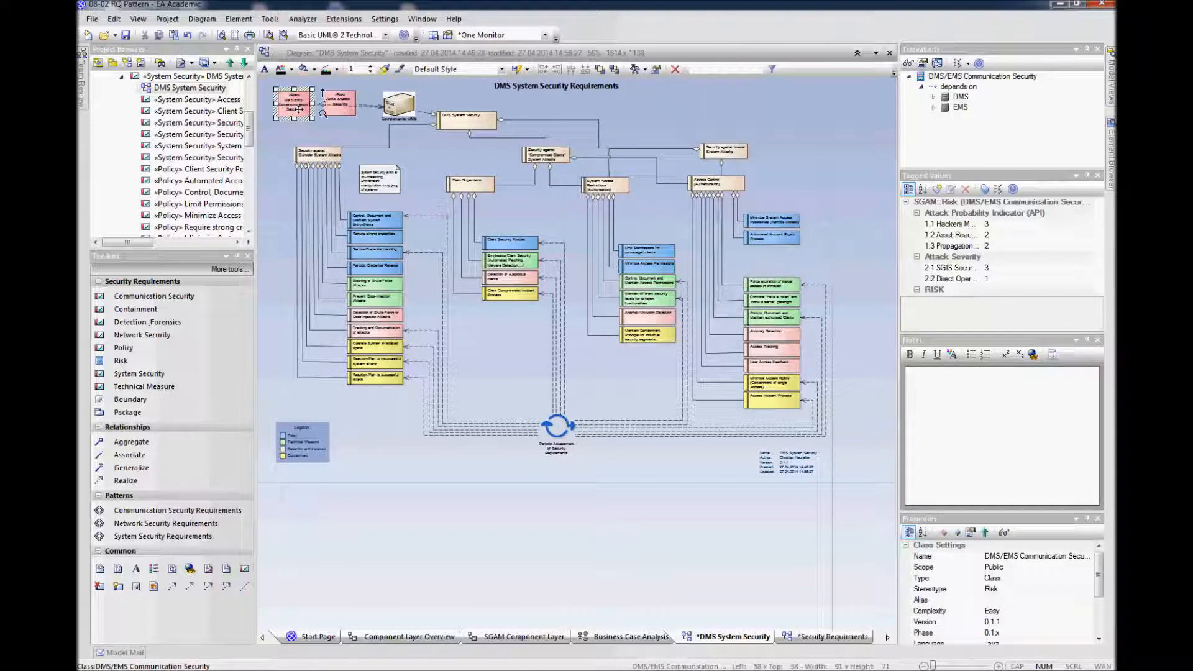
pyautogui.hotkey('ctrl', 'shift', 'y')
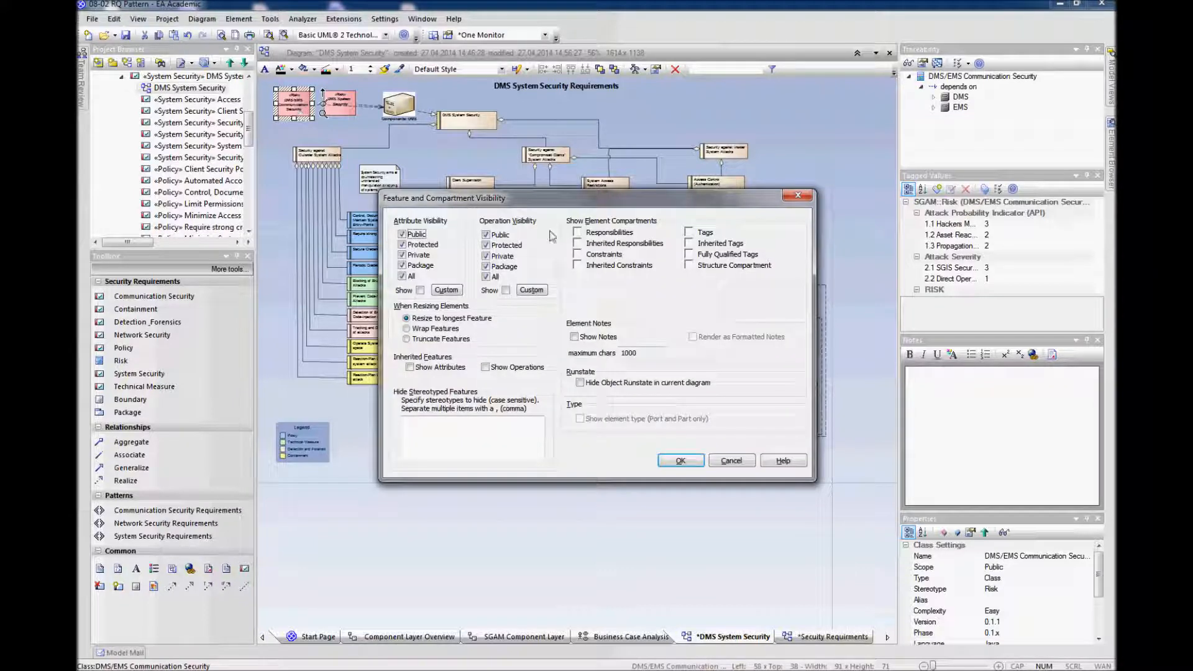
pyautogui.click(689, 233)
pyautogui.click(680, 460)
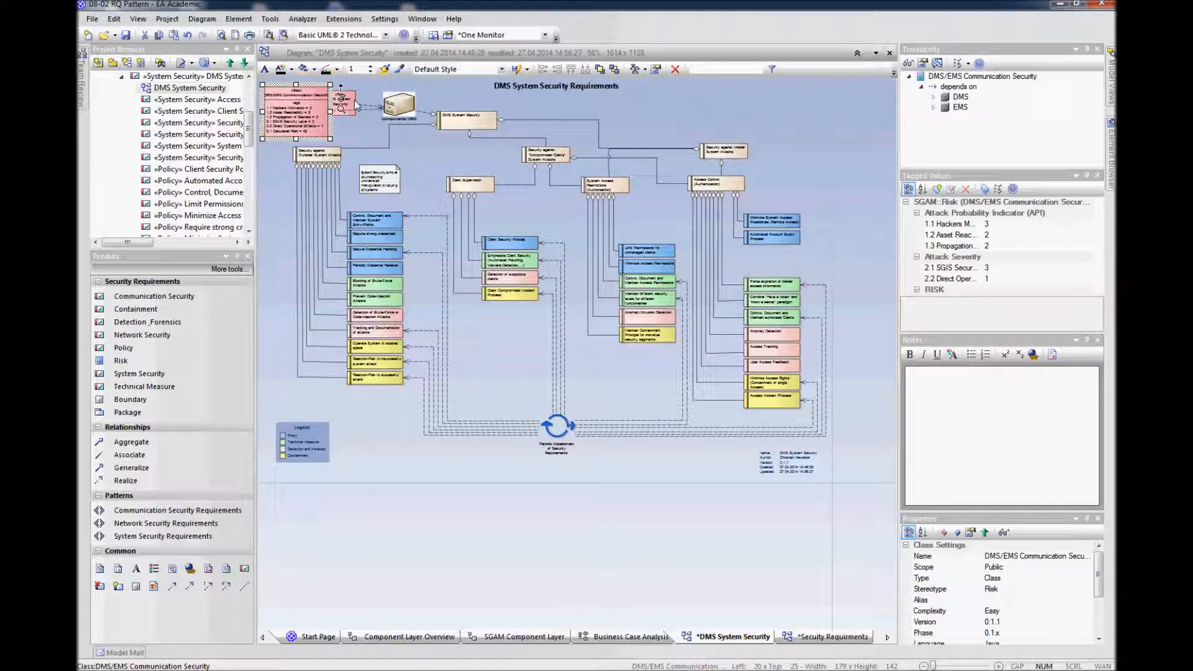
pyautogui.click(355, 101)
pyautogui.click(350, 99)
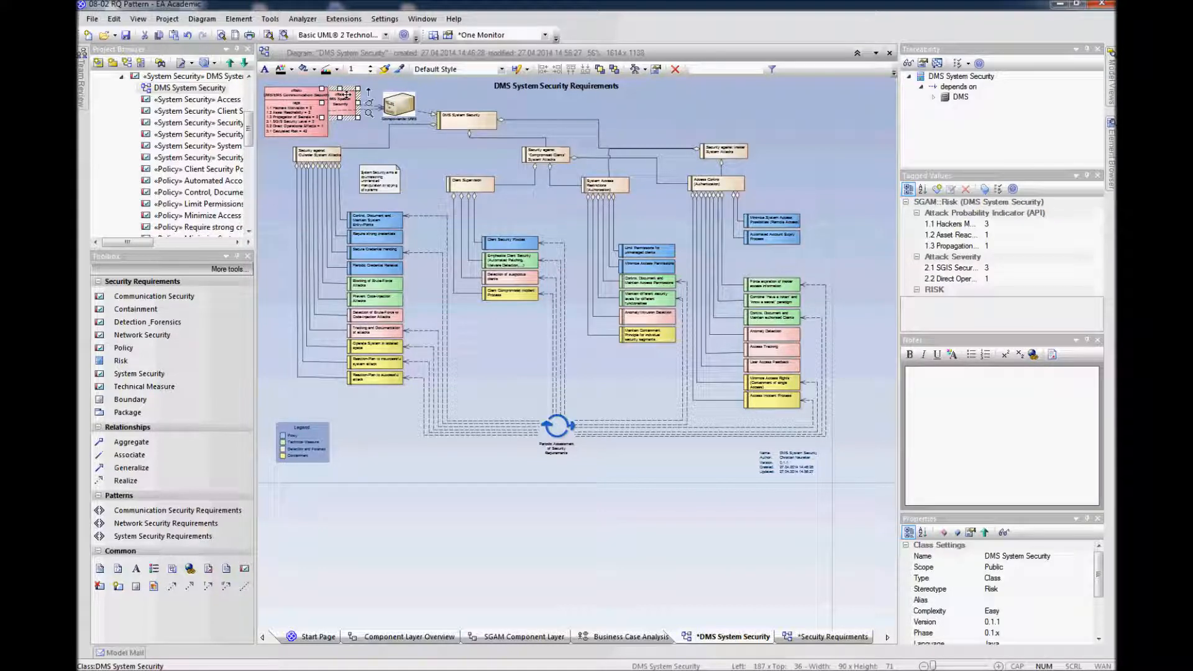
pyautogui.hotkey('ctrl', 'shift', 'y')
pyautogui.click(689, 233)
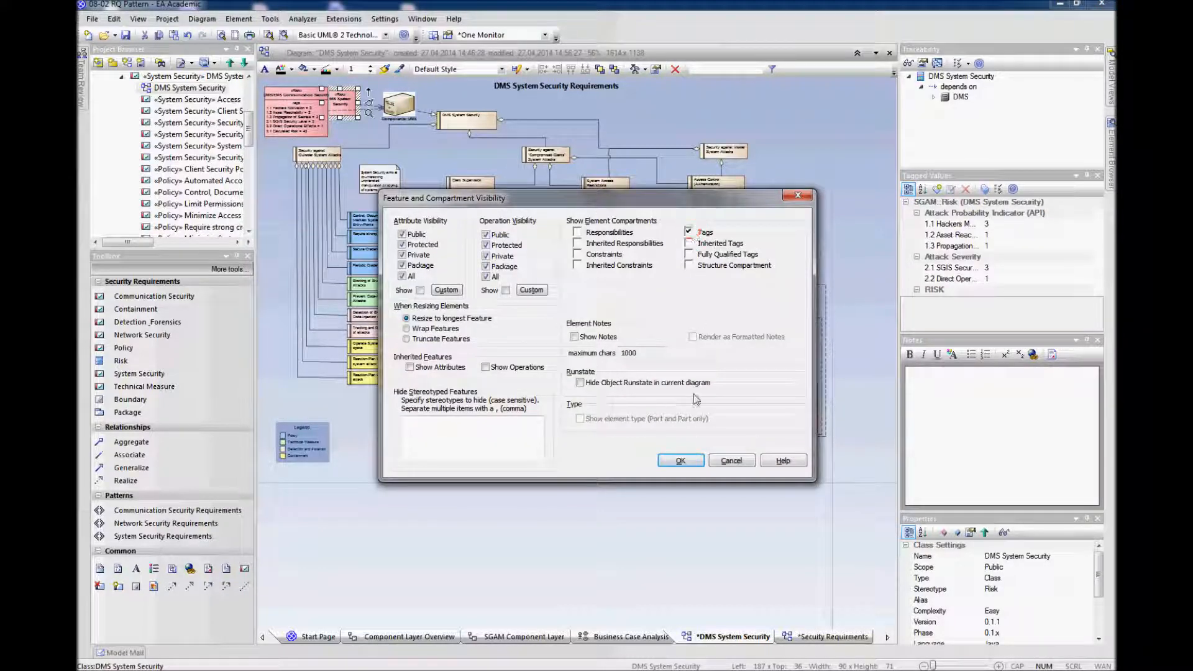
pyautogui.click(681, 460)
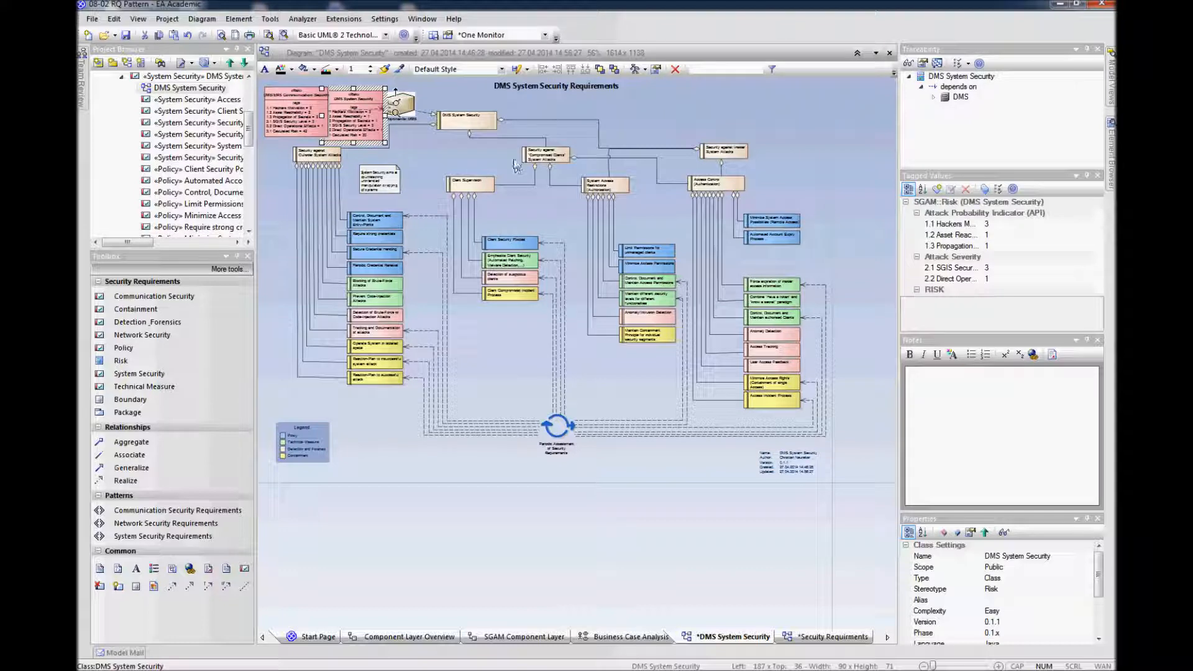
# Space out the DMS node and the DMS System Security risk so that they and the neighbouring risk do not overlap
pyautogui.click(410, 110)
pyautogui.moveTo(410, 111); pyautogui.dragTo(373, 127)
pyautogui.click(410, 157)
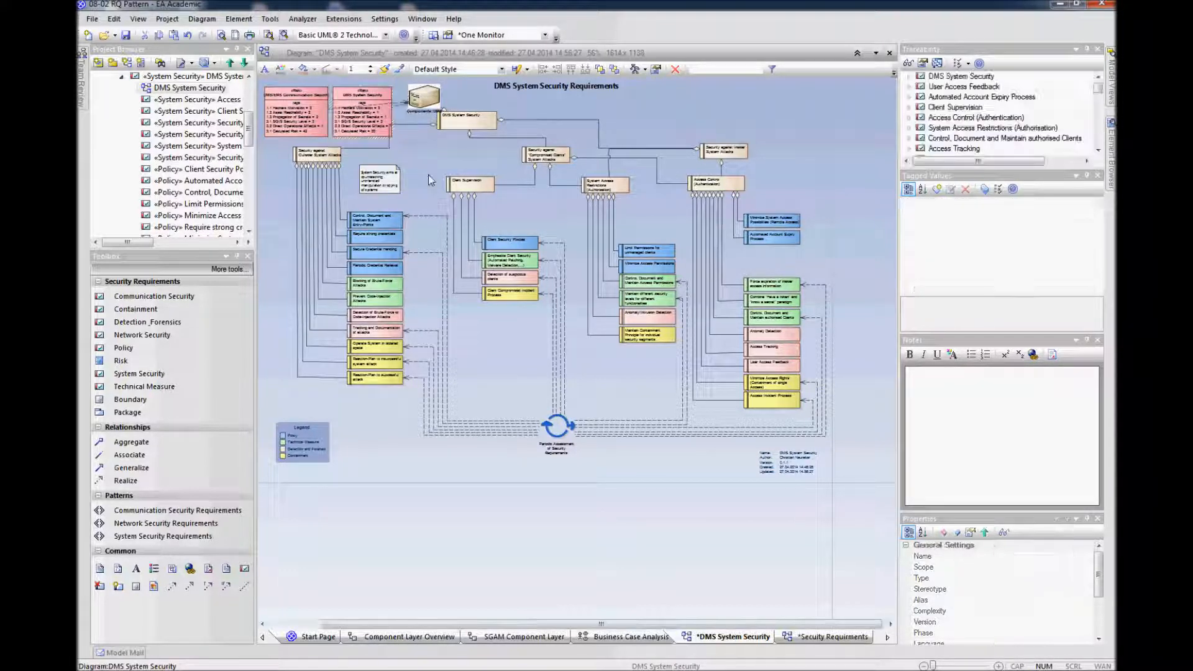
# Examine the risk ratings next to the DMS node and the security requirements in the DMS System Security diagram
pyautogui.scroll(3, 411, 157)
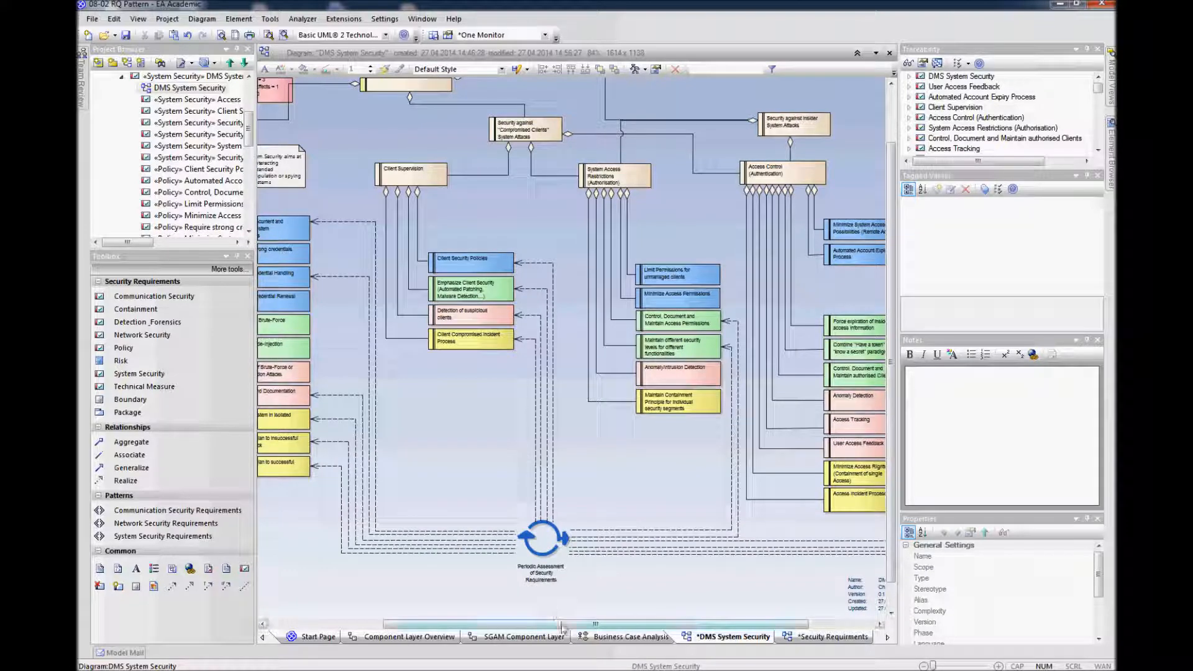
pyautogui.moveTo(562, 623); pyautogui.dragTo(448, 623)
pyautogui.scroll(1, 389, 502)
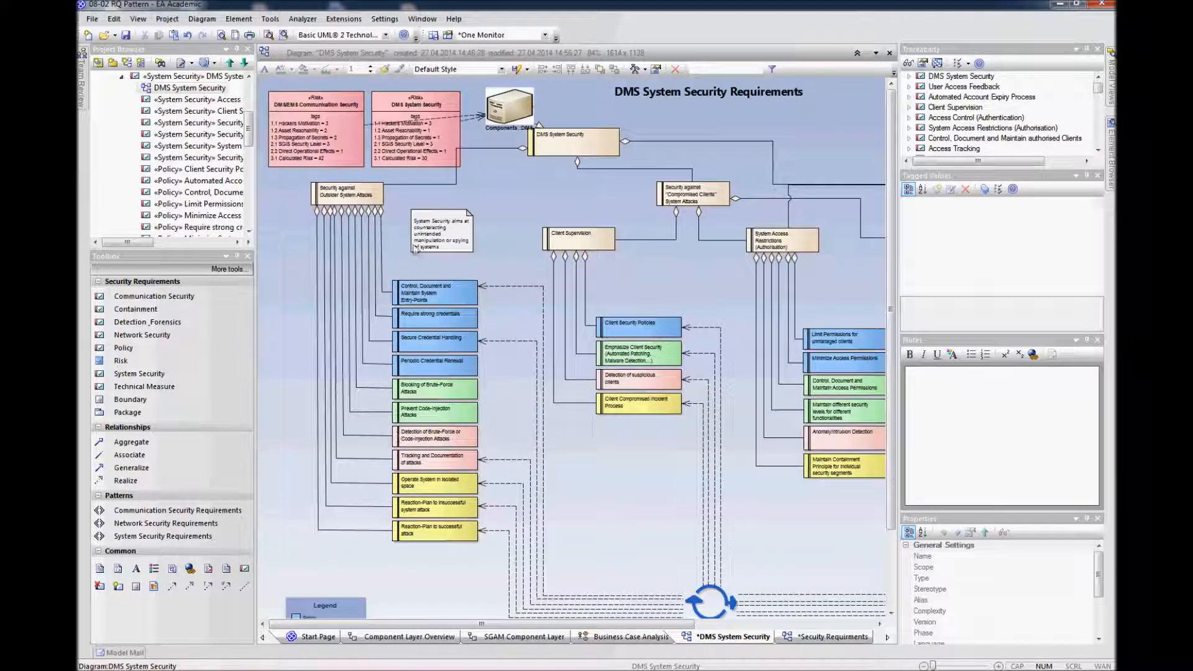
pyautogui.moveTo(417, 226)
pyautogui.click(514, 187)
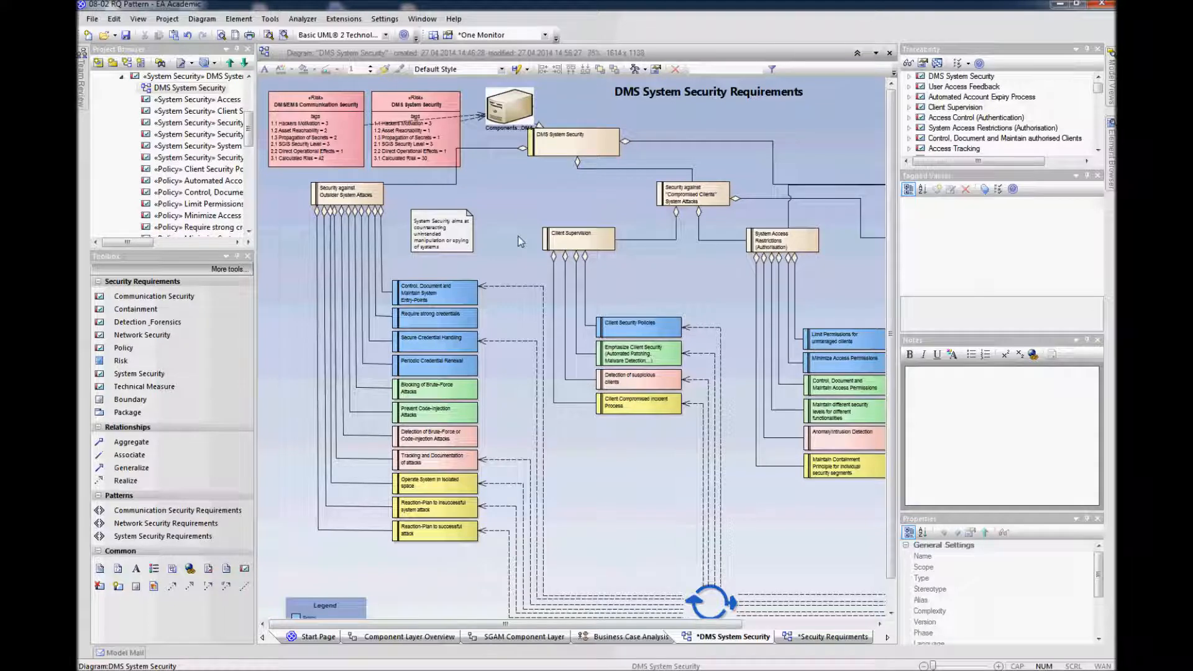
pyautogui.scroll(-2, 518, 237)
pyautogui.scroll(-2, 521, 246)
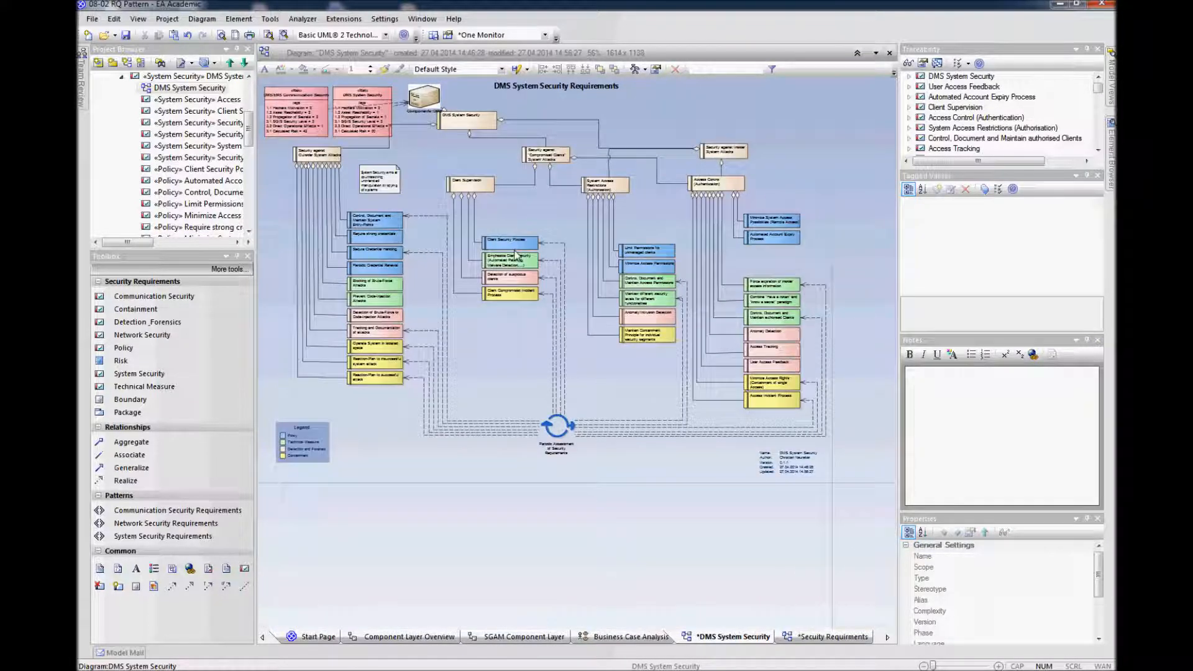
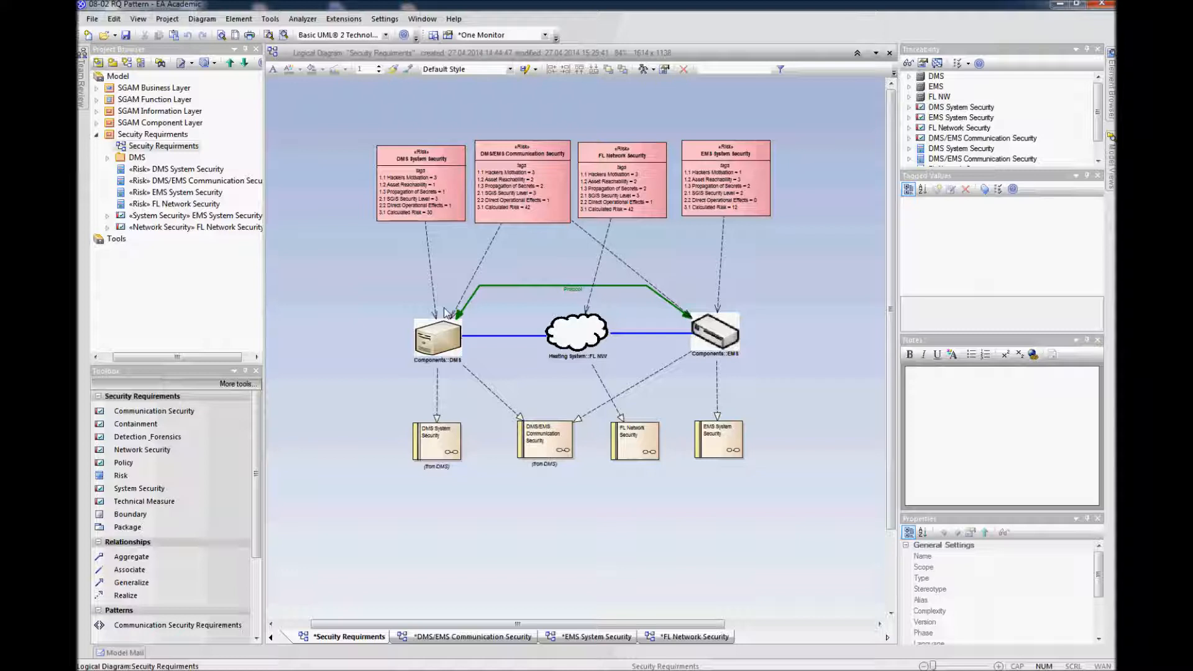
# Select the Secuity Requirments package and create a new Query Builder model search named All Requirements
pyautogui.click(146, 134)
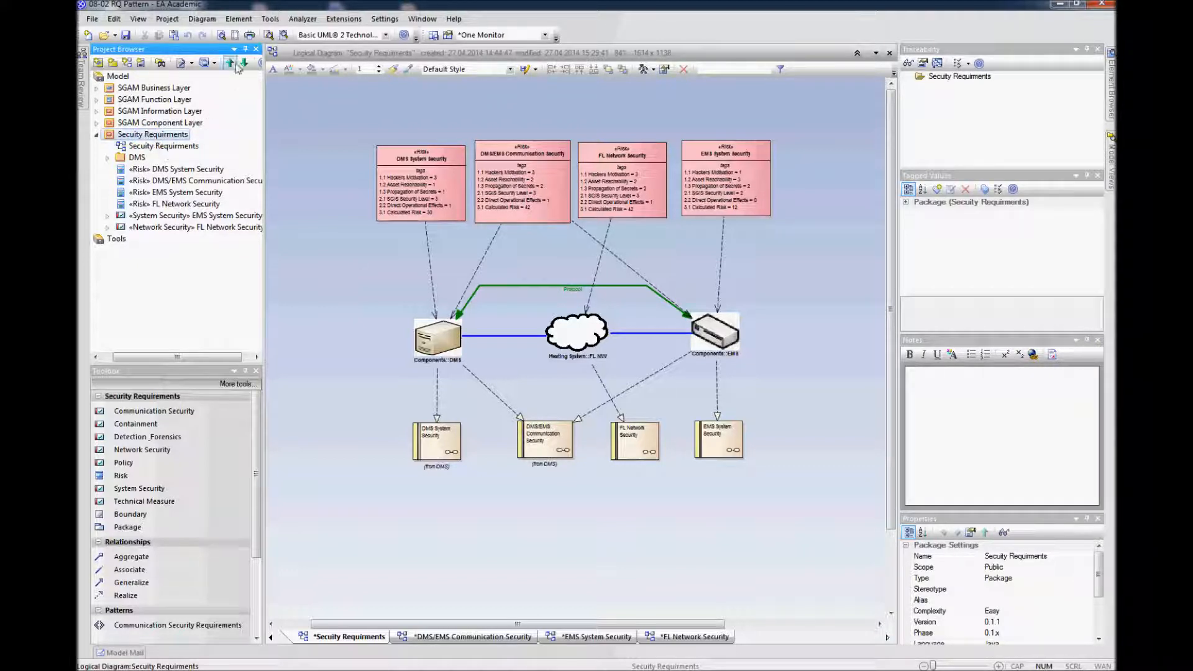
pyautogui.click(284, 36)
pyautogui.click(568, 88)
pyautogui.click(570, 90)
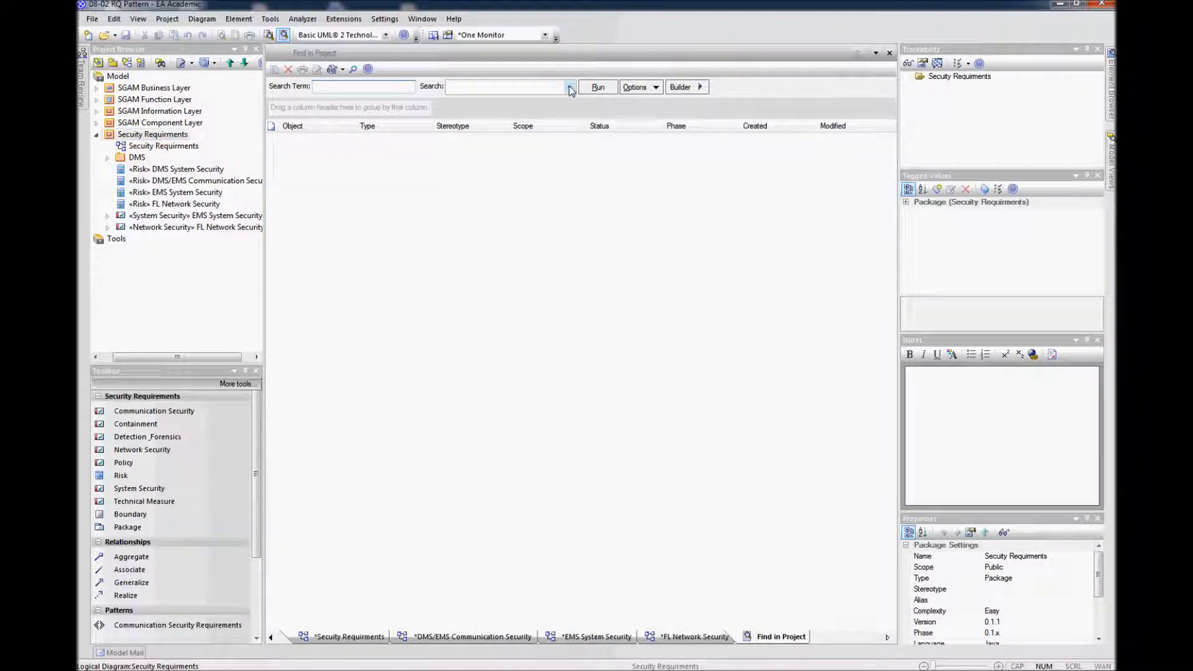
pyautogui.click(686, 87)
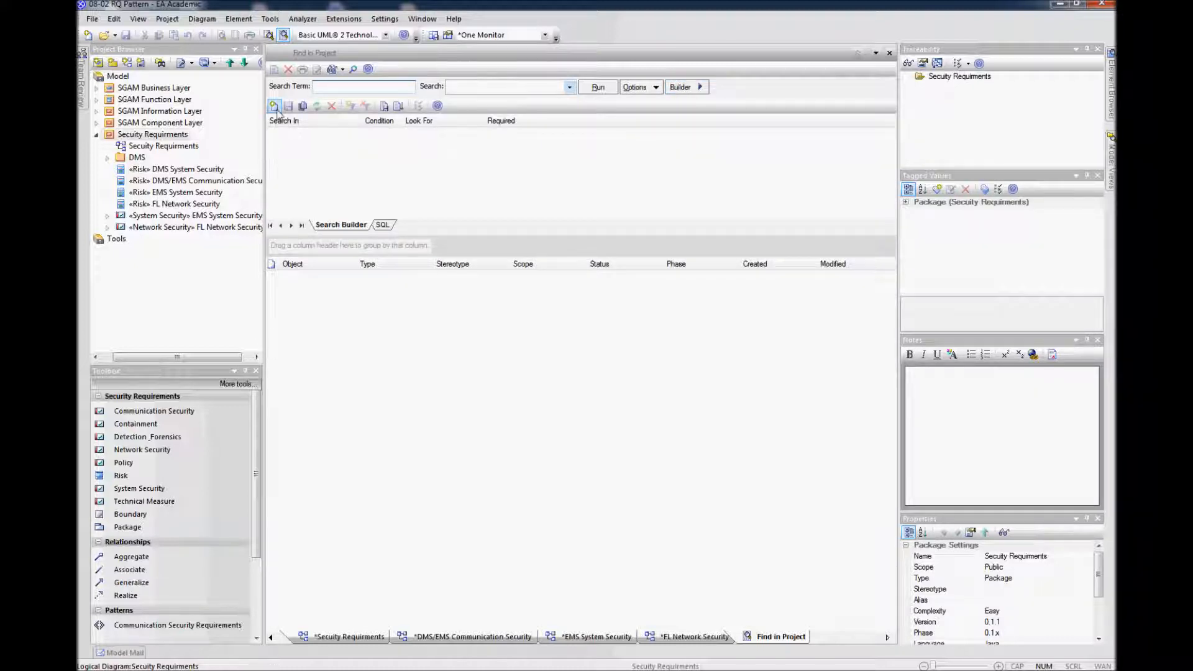
pyautogui.click(274, 107)
pyautogui.write('A')
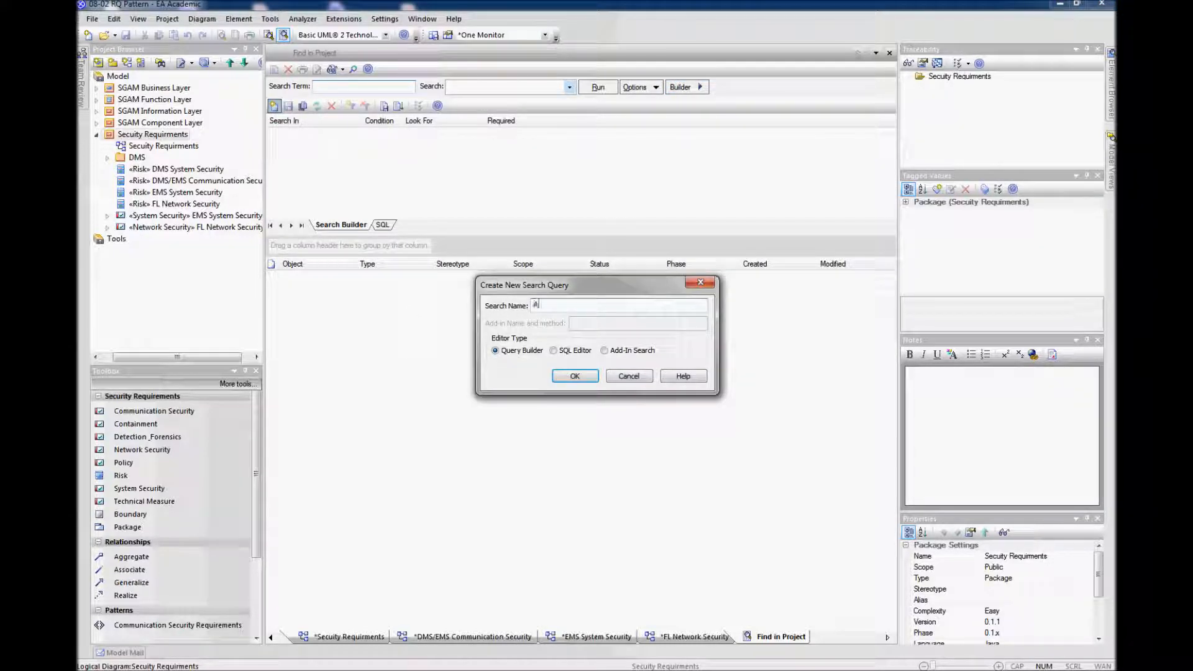
pyautogui.write('ll Requirements')
pyautogui.click(564, 378)
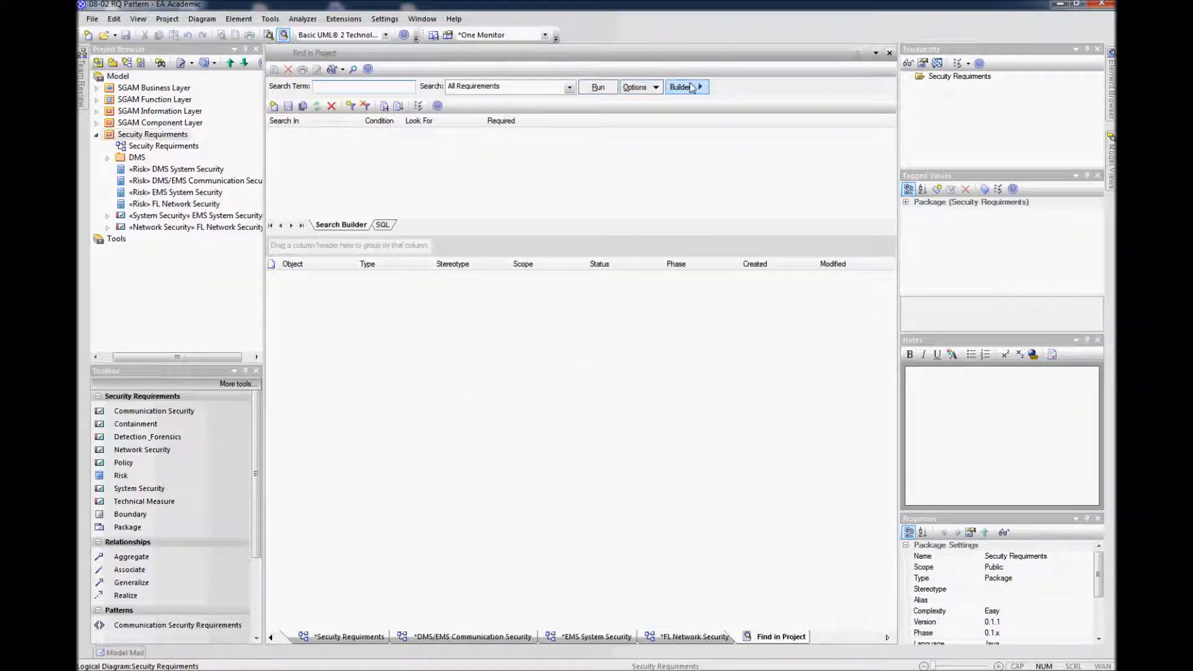
# Add an element filter on ObjectType with the condition Equal To to the All Requirements search
pyautogui.click(352, 107)
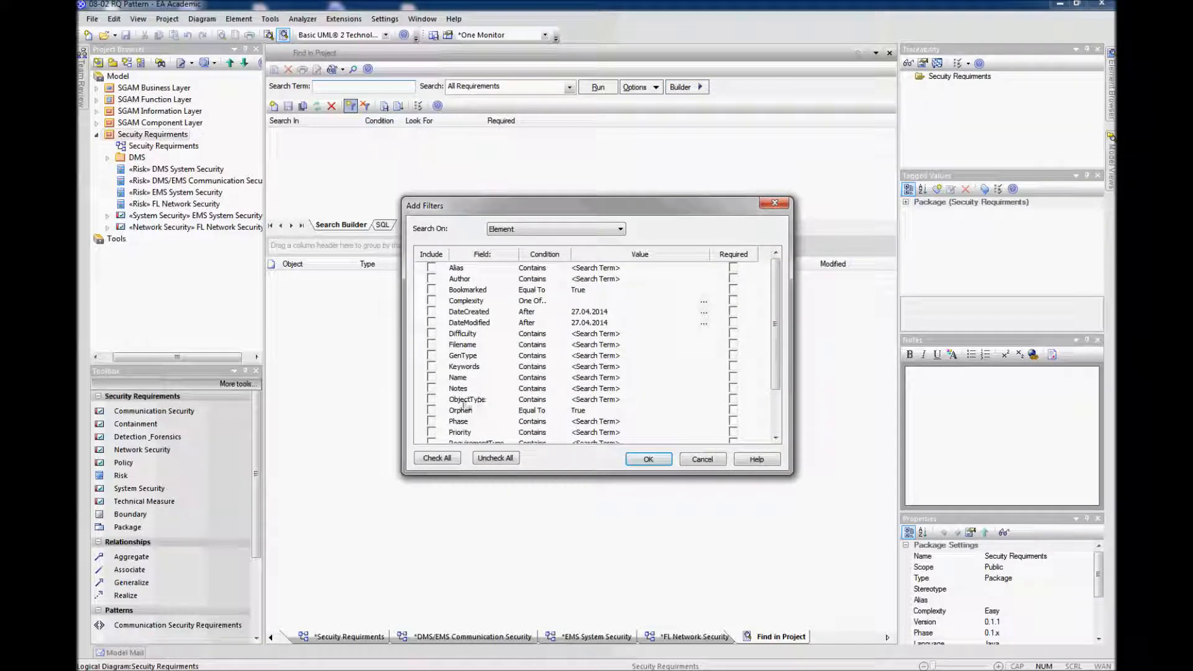
pyautogui.click(431, 400)
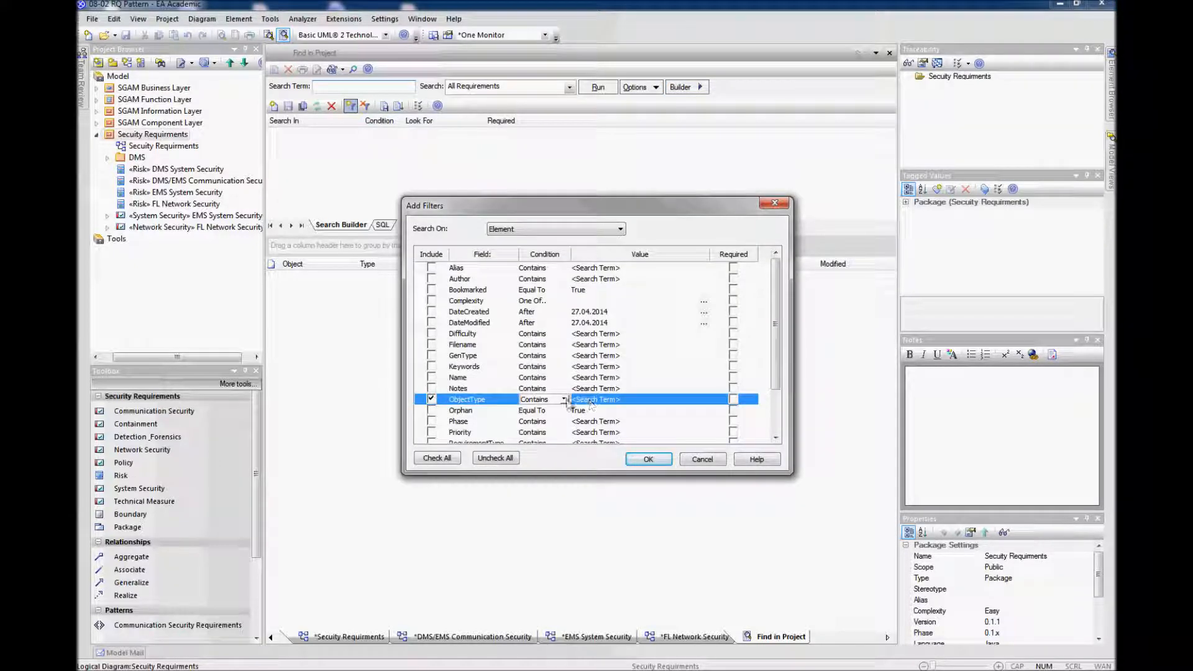
pyautogui.click(564, 400)
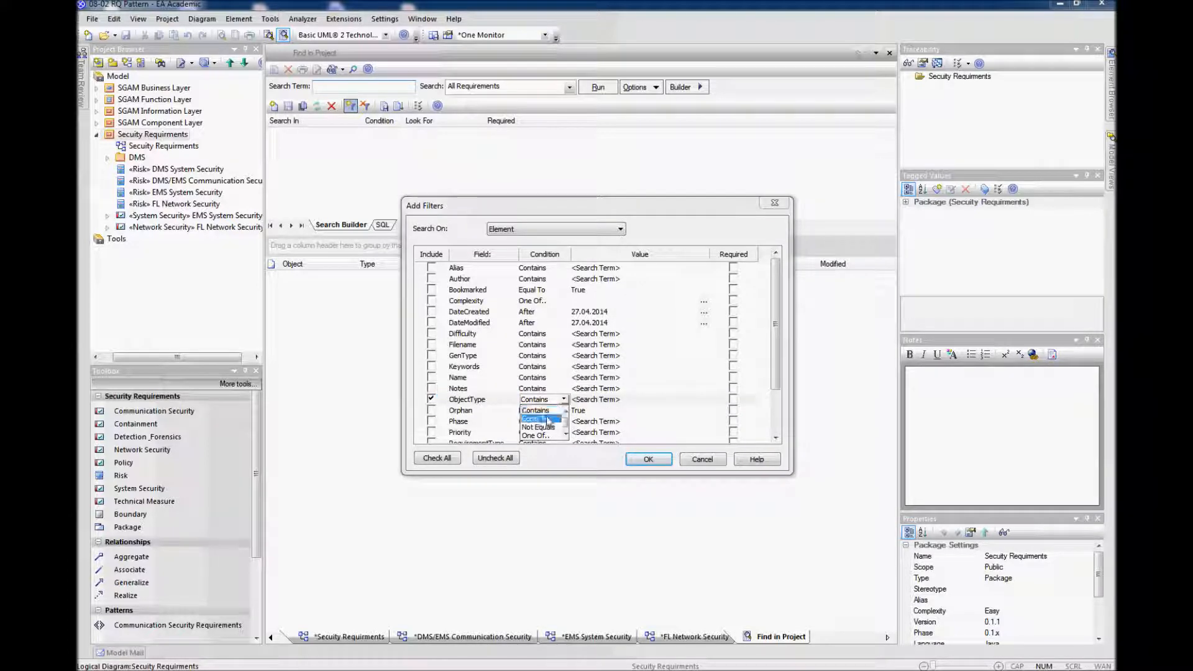
pyautogui.click(547, 413)
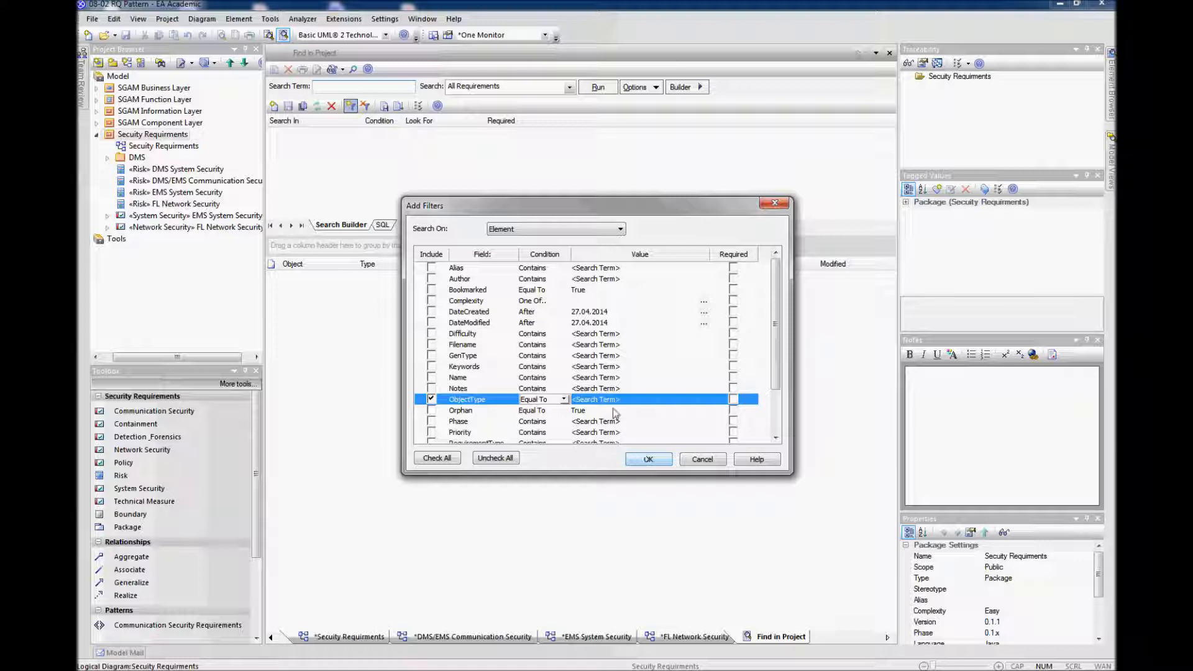
pyautogui.click(646, 460)
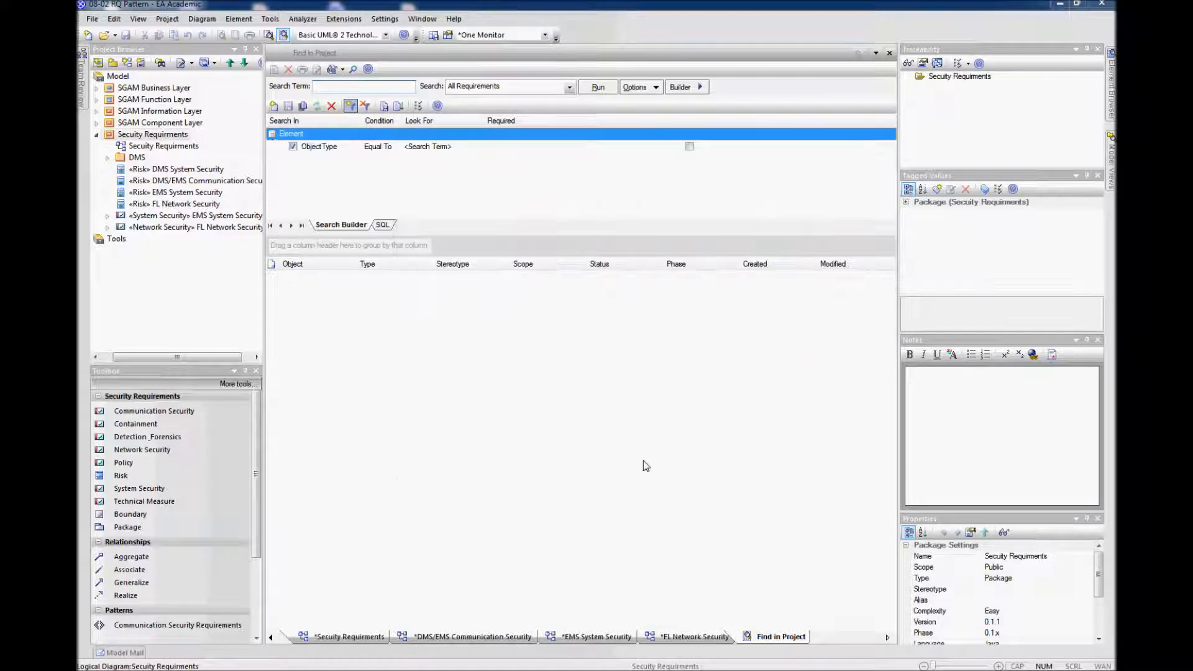
# Set the ObjectType filter to look for Requirement and run the All Requirements search
pyautogui.click(449, 147)
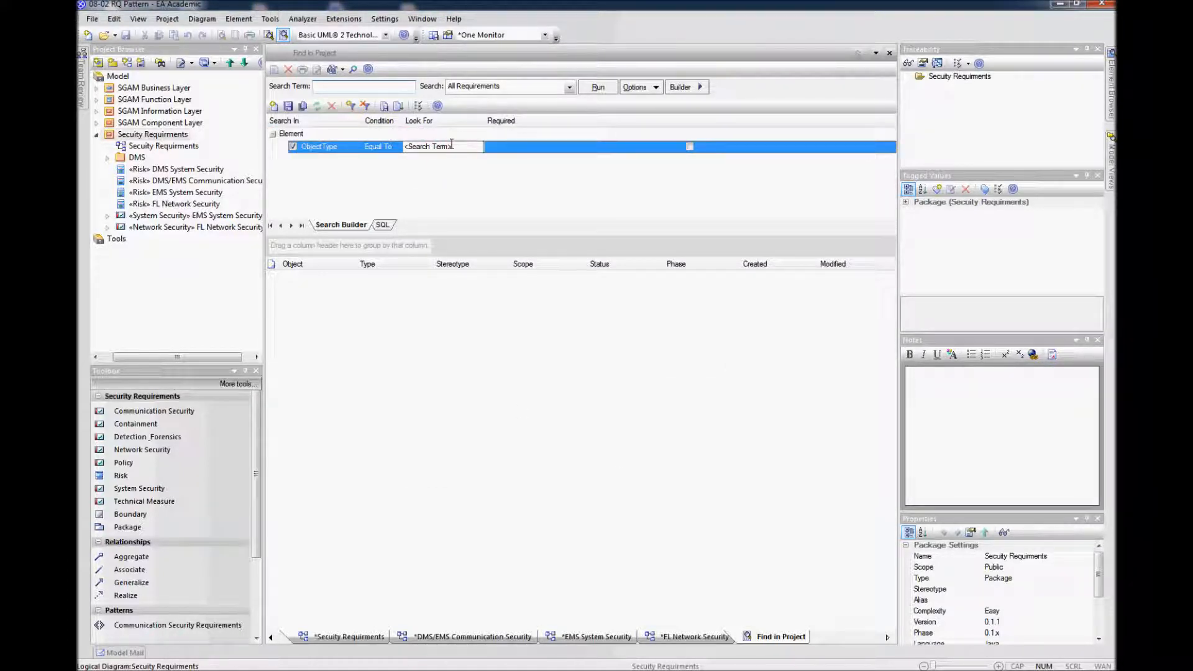
pyautogui.doubleClick(463, 146)
pyautogui.write('R')
pyautogui.click(463, 180)
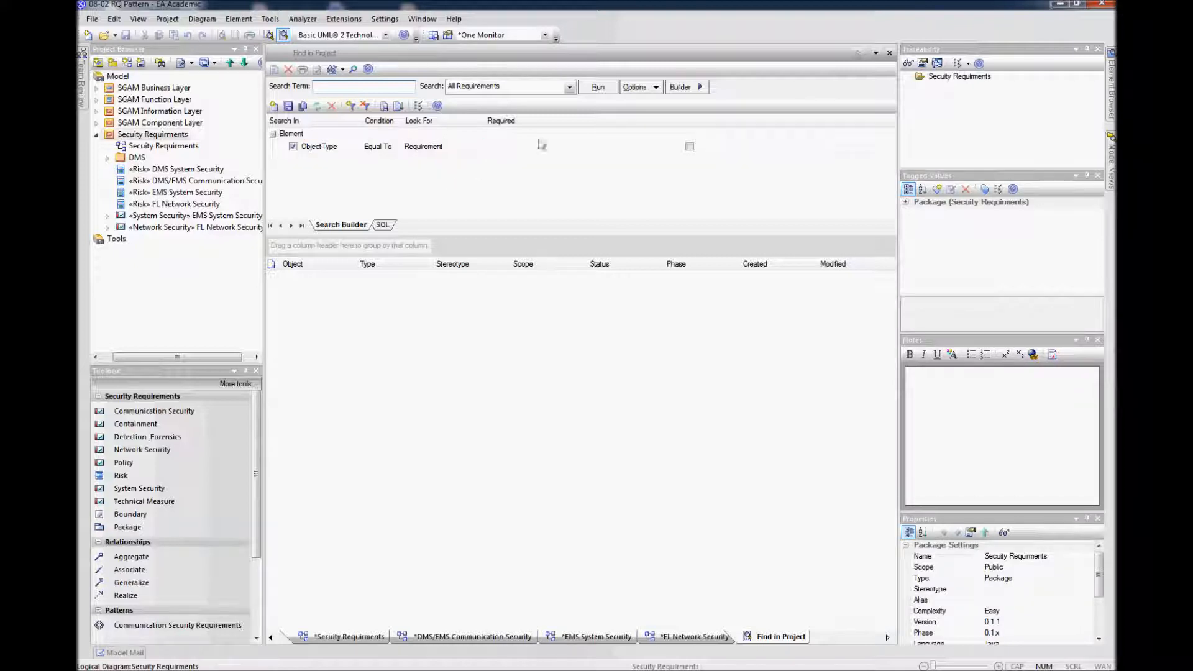
pyautogui.click(597, 89)
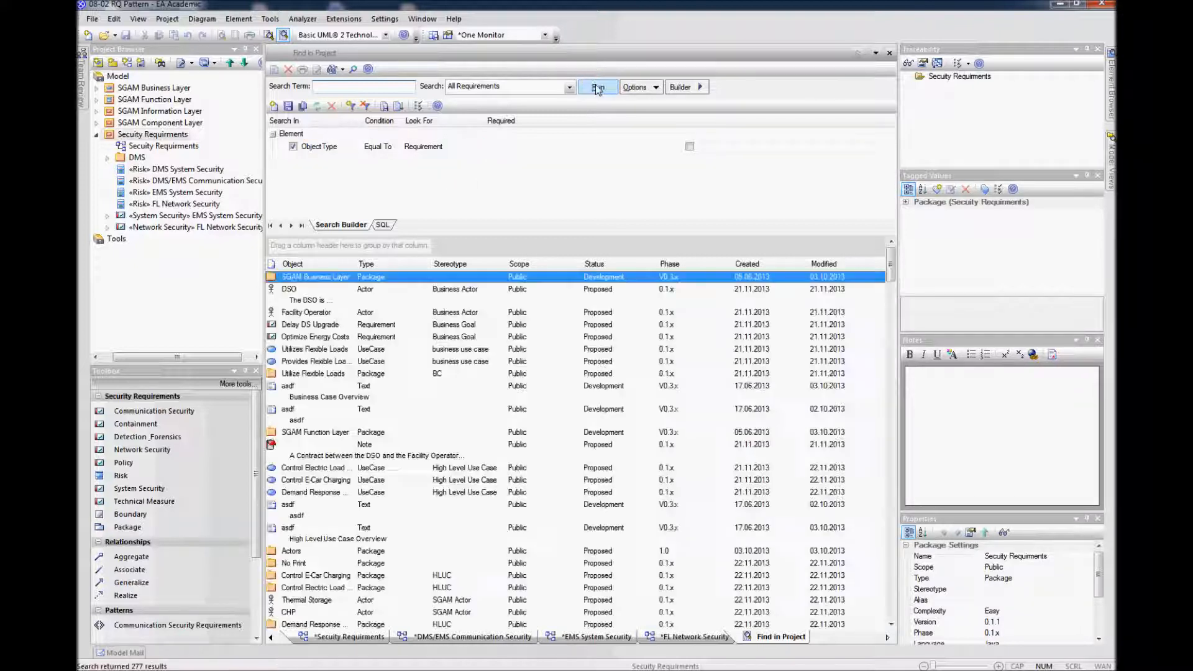
# Select the Secuity Requirments package, mark the ObjectType filter as required and rerun the search
pyautogui.click(142, 135)
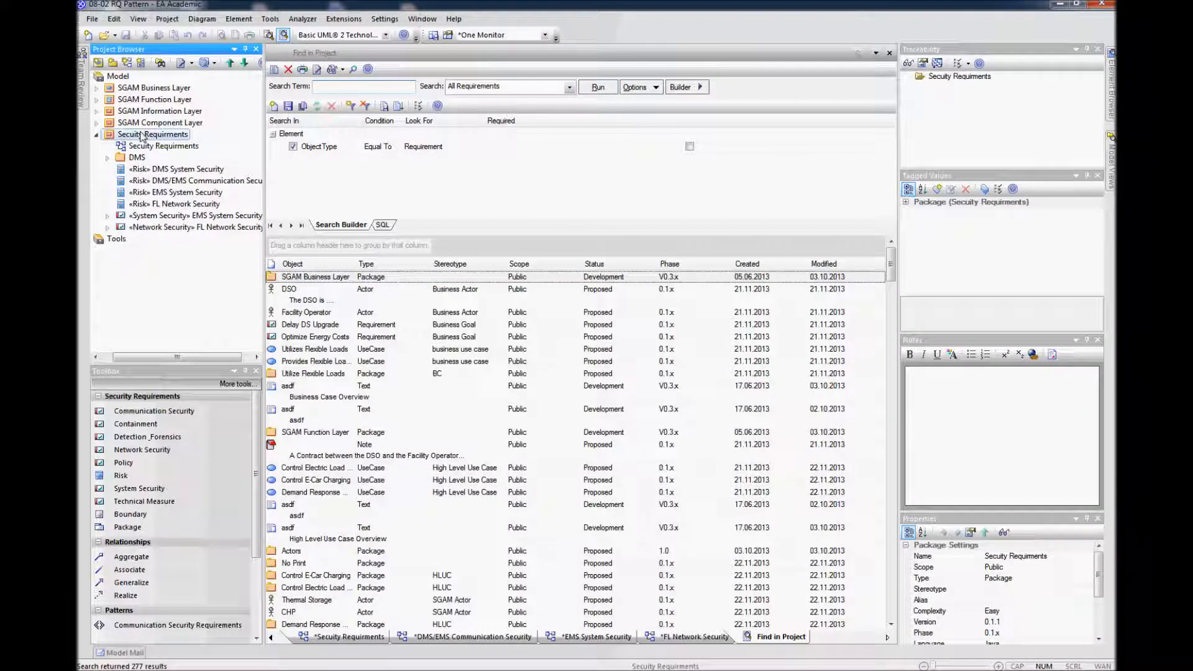
pyautogui.click(689, 146)
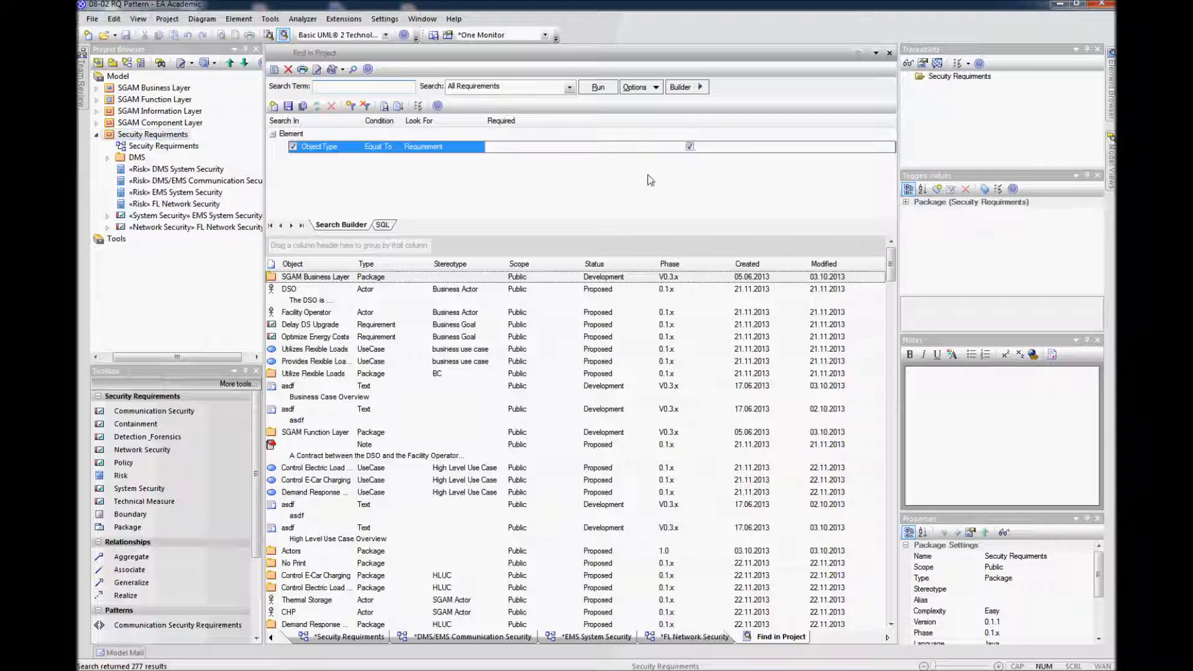
pyautogui.click(597, 87)
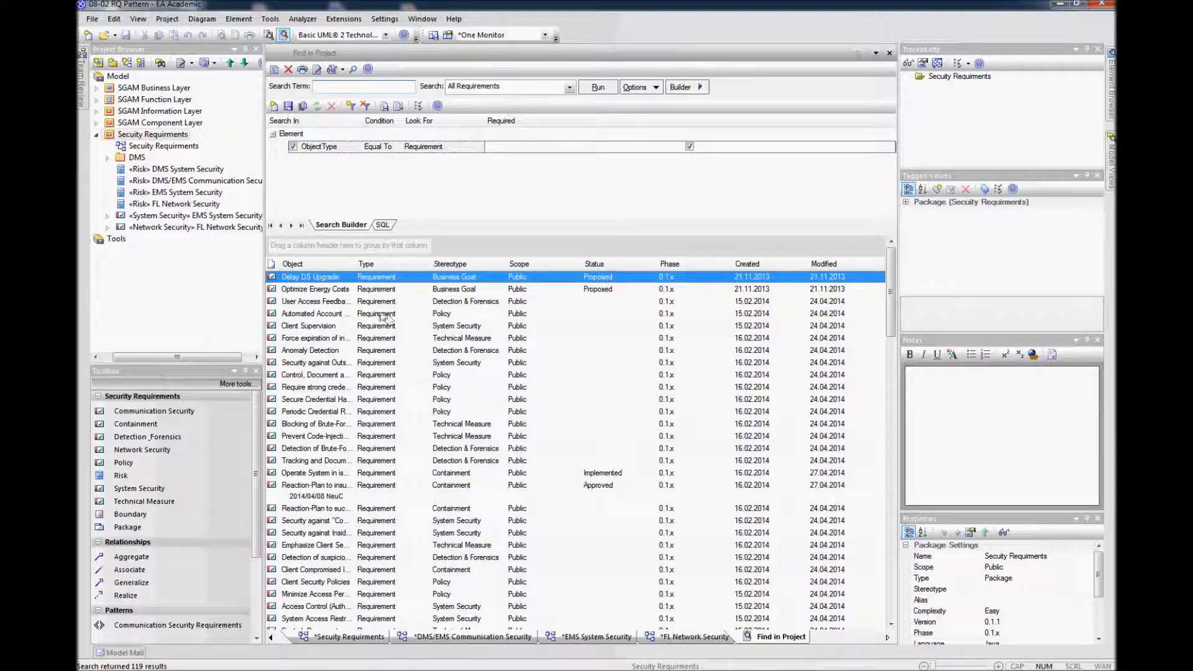
# Give the found requirement "Tracking and Documentation of attacks" the status Mandatory and the note "* My notes...."
pyautogui.click(329, 279)
pyautogui.scroll(-4, 329, 282)
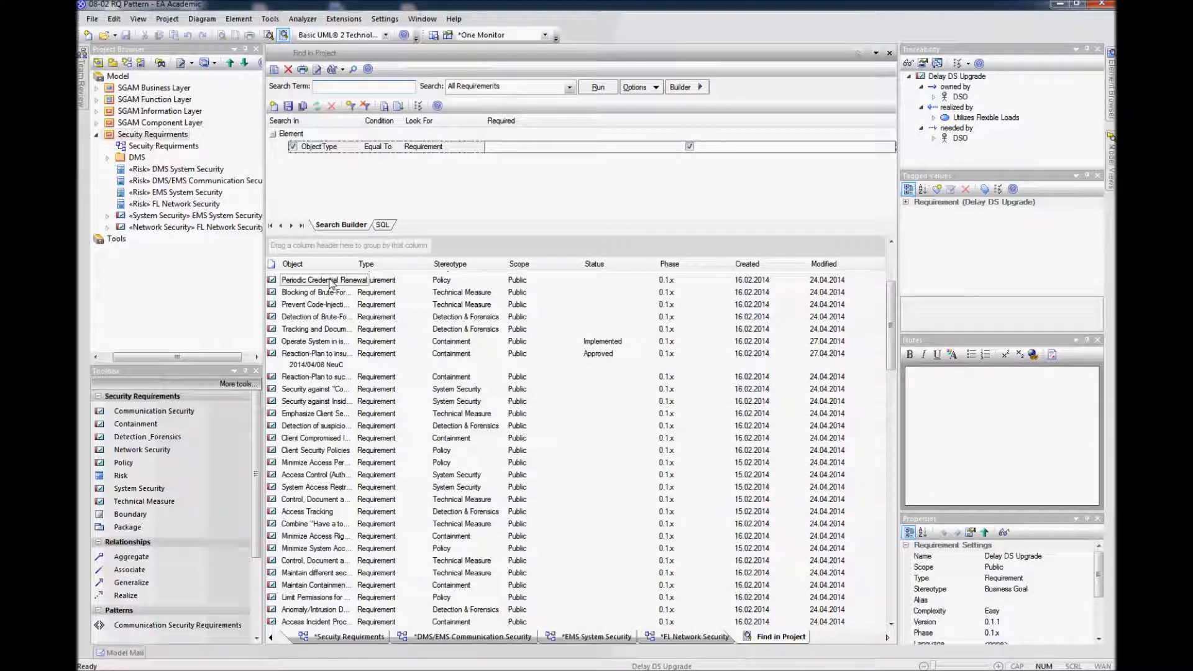
pyautogui.scroll(-1, 329, 283)
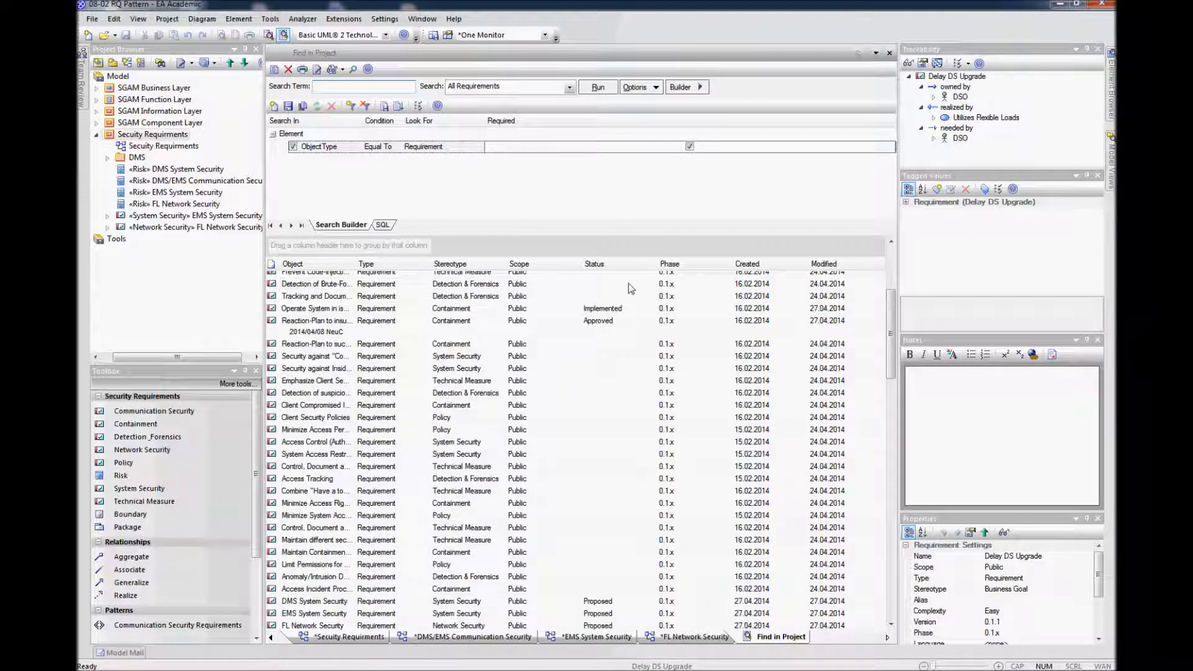
pyautogui.rightClick(600, 297)
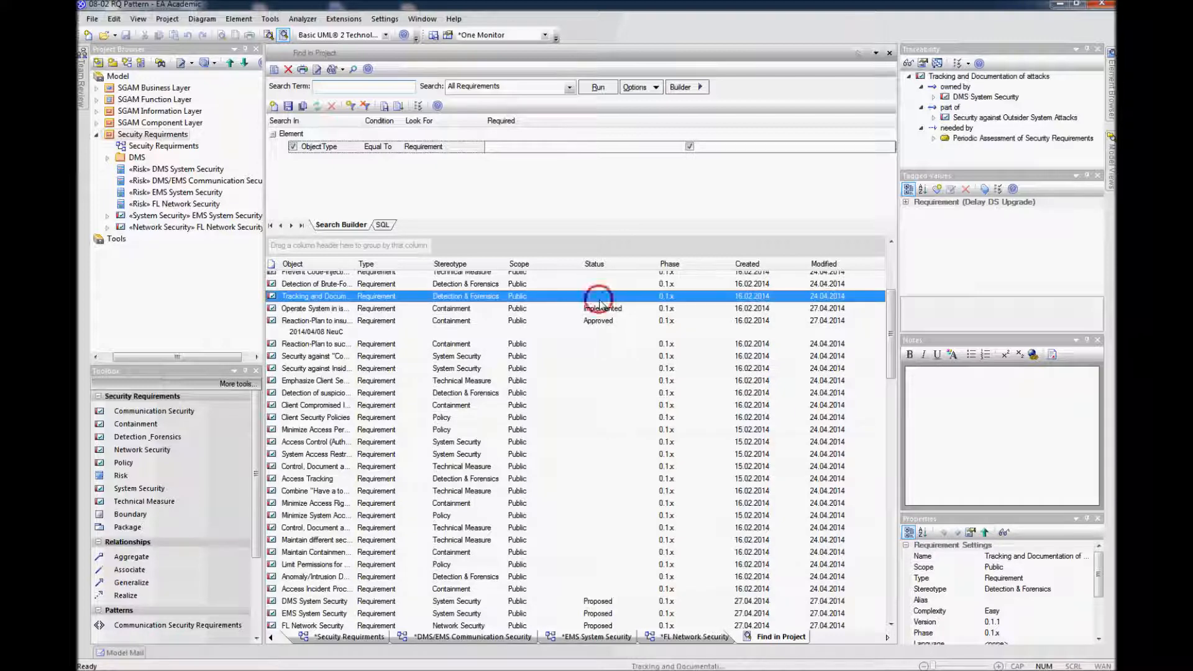
pyautogui.click(637, 306)
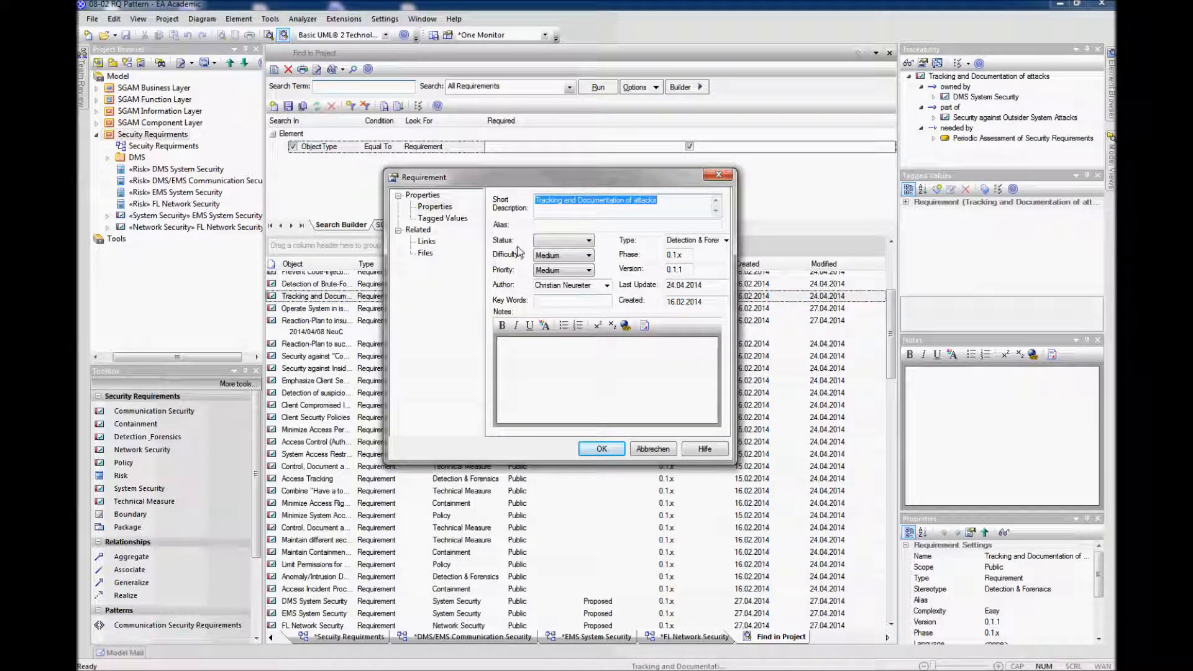
pyautogui.click(588, 242)
pyautogui.click(551, 269)
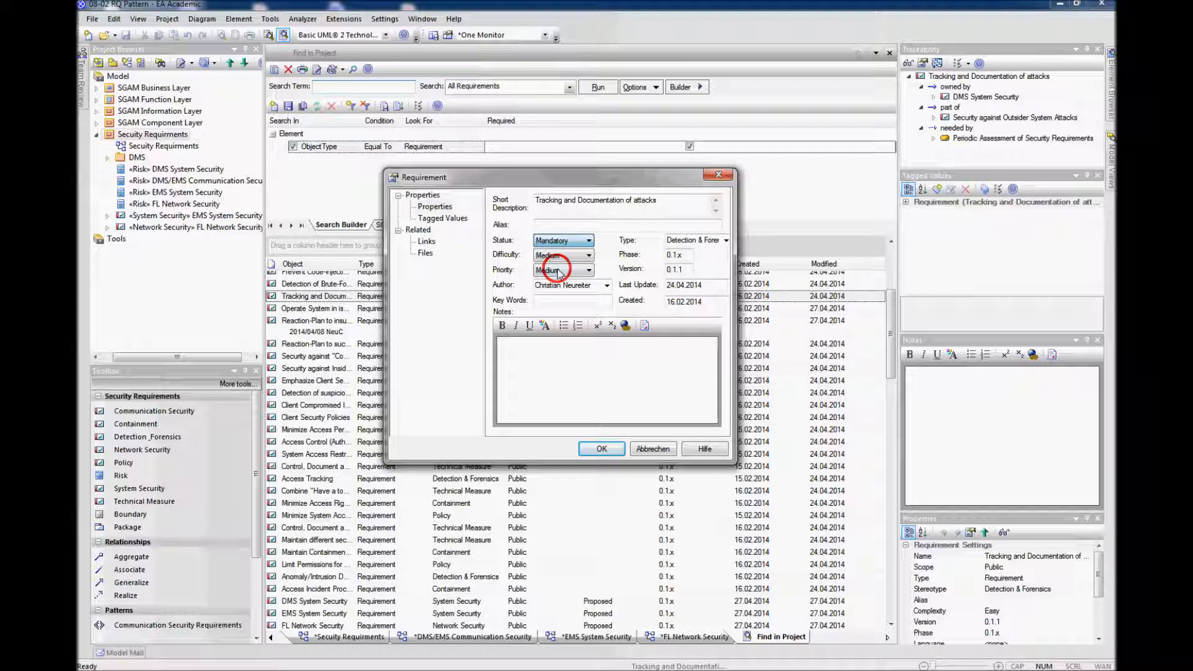
pyautogui.click(554, 349)
pyautogui.write('* My notes.')
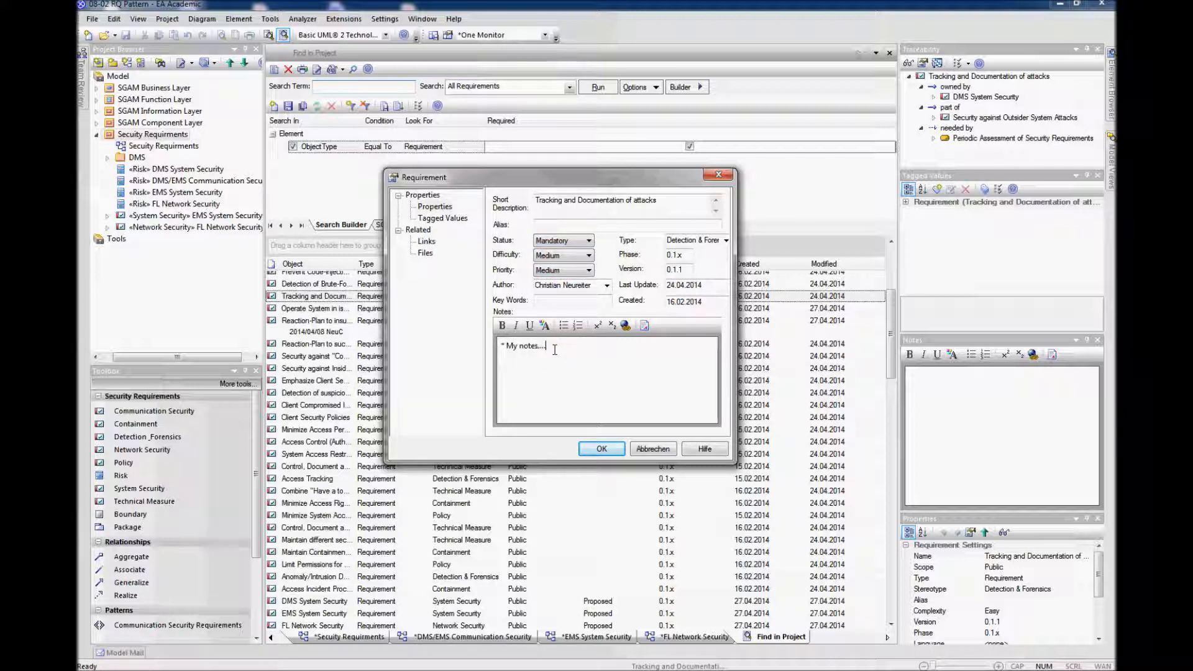
pyautogui.write('...')
pyautogui.click(601, 449)
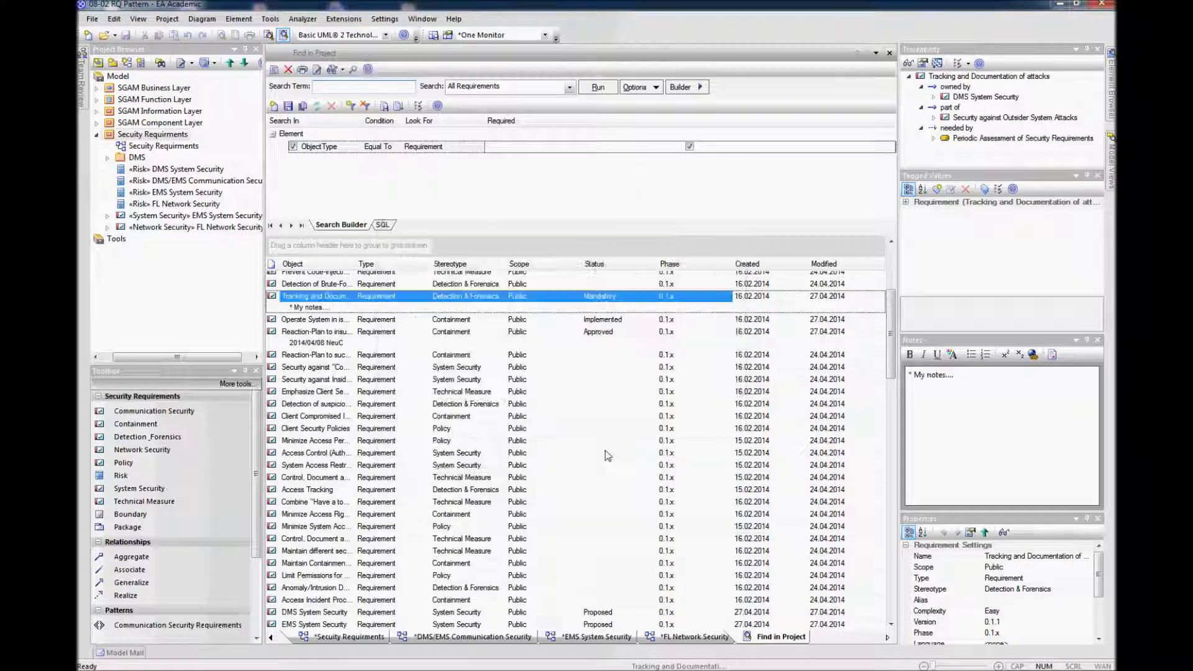
# Group the requirement search results by stereotype
pyautogui.click(606, 429)
pyautogui.click(599, 284)
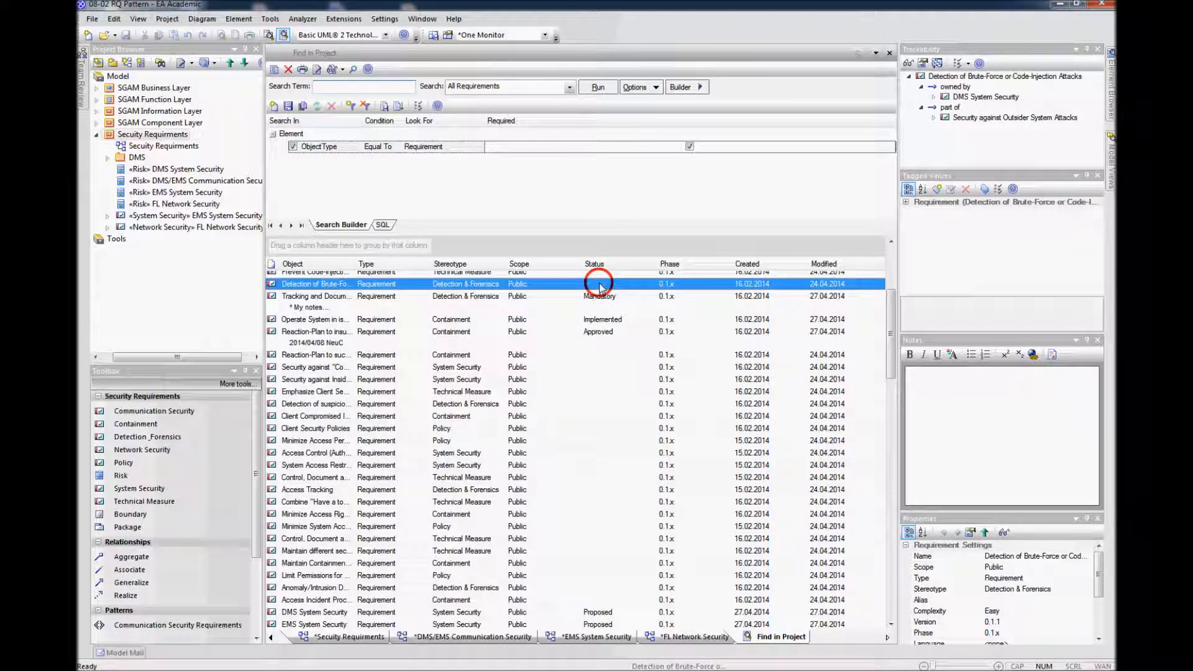
pyautogui.moveTo(450, 264); pyautogui.dragTo(397, 254)
pyautogui.scroll(-5, 463, 408)
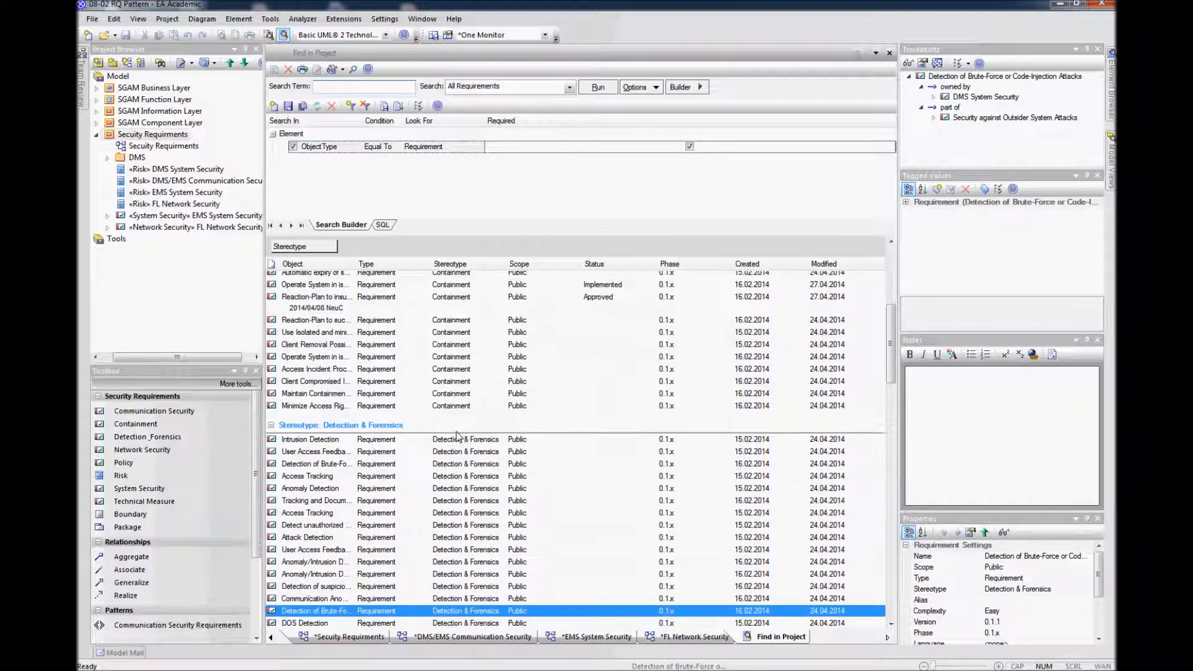
# Collapse the Detection & Forensics, Network Security and Policy groups and inspect the two Business Goal requirements, Optimize Energy Costs and Delay DS Upgrade
pyautogui.click(271, 316)
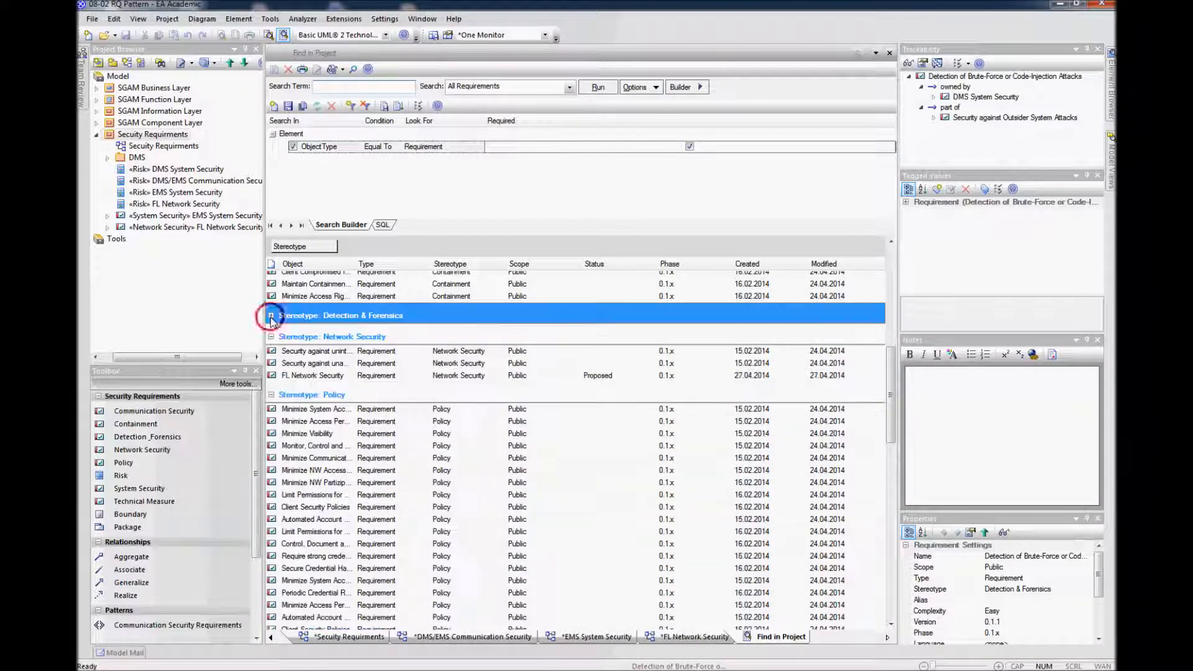
pyautogui.click(271, 337)
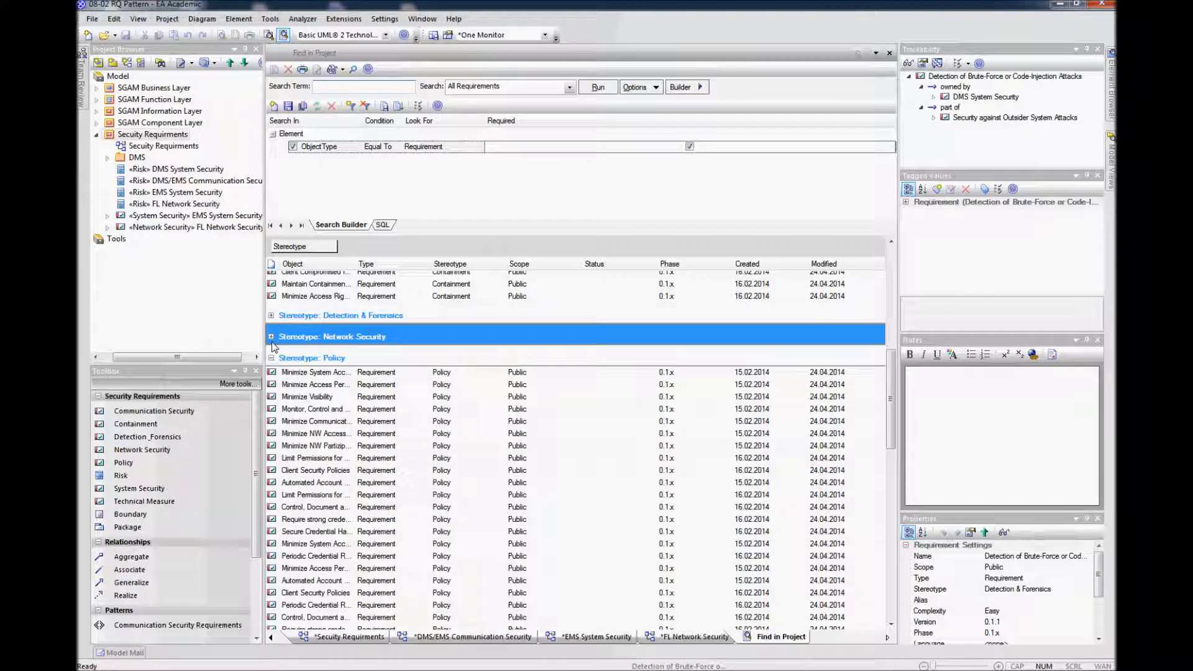
pyautogui.click(272, 359)
pyautogui.scroll(5, 393, 439)
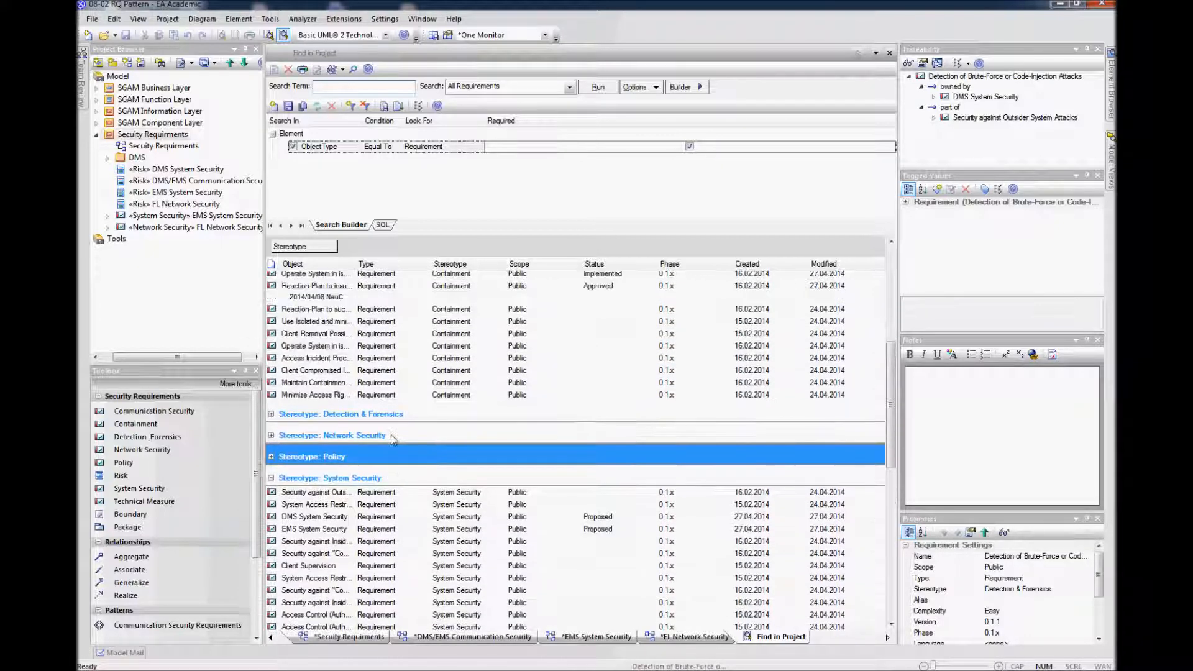
pyautogui.scroll(4, 392, 439)
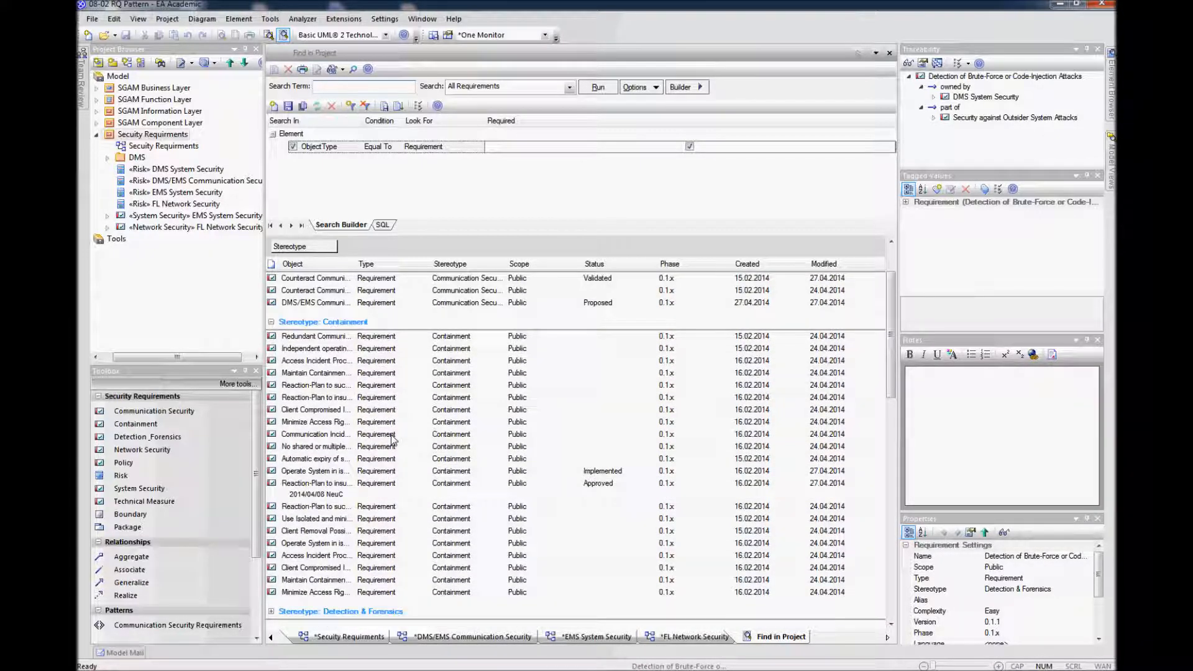
pyautogui.scroll(1, 392, 439)
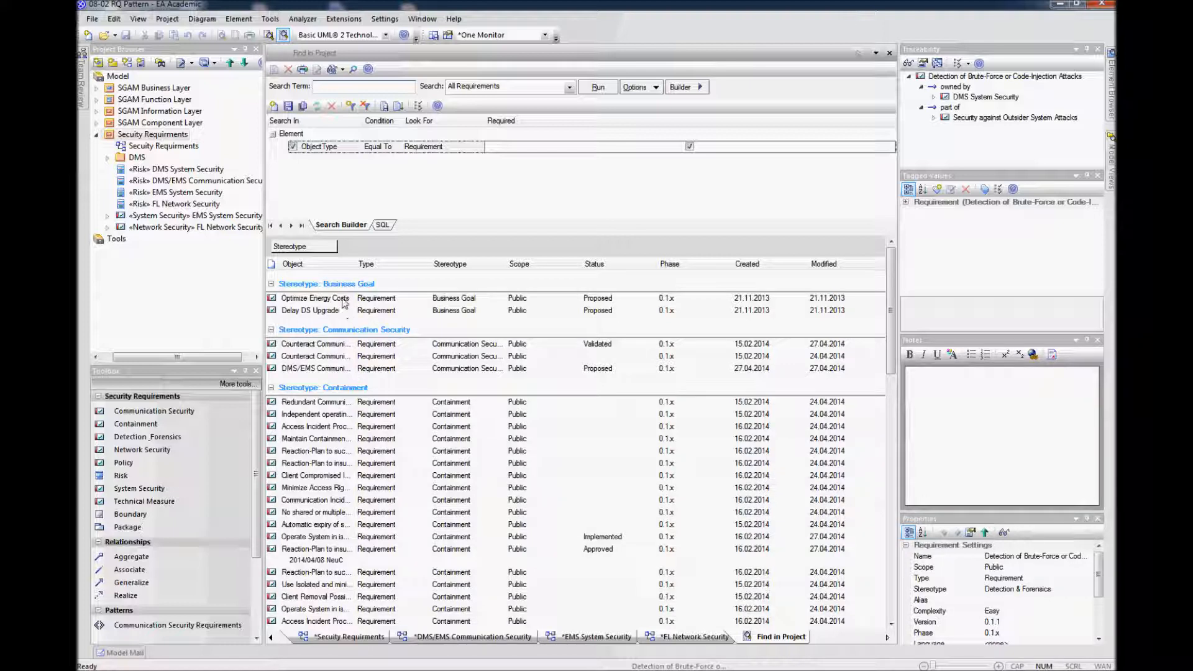
pyautogui.click(380, 298)
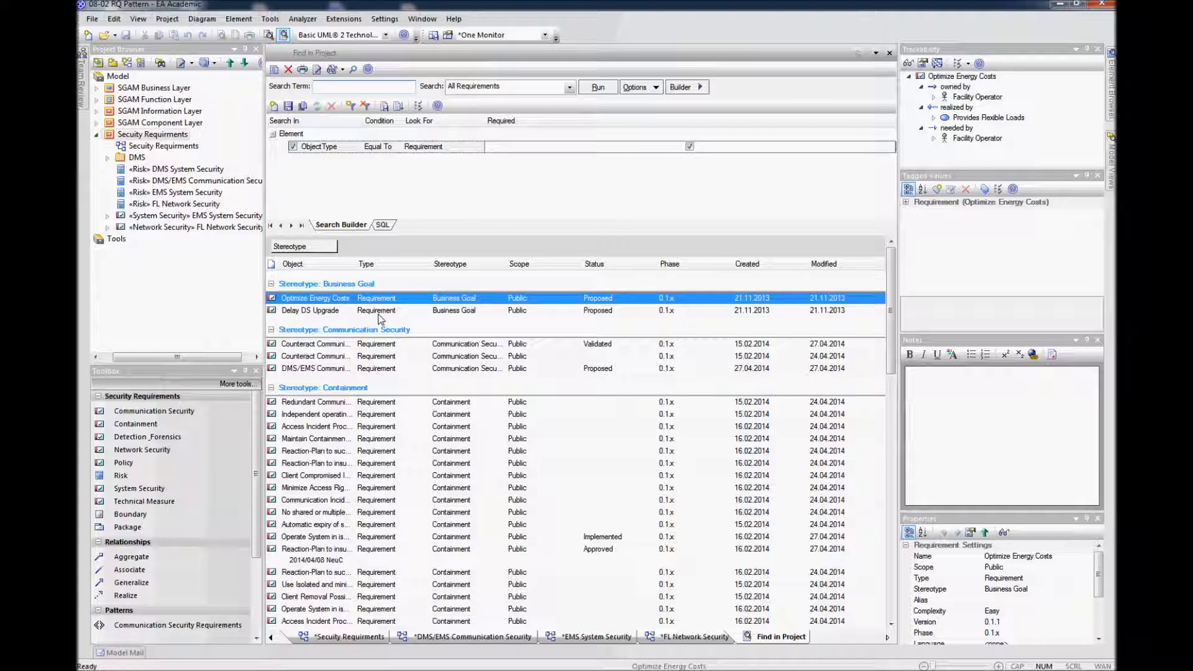
pyautogui.click(380, 311)
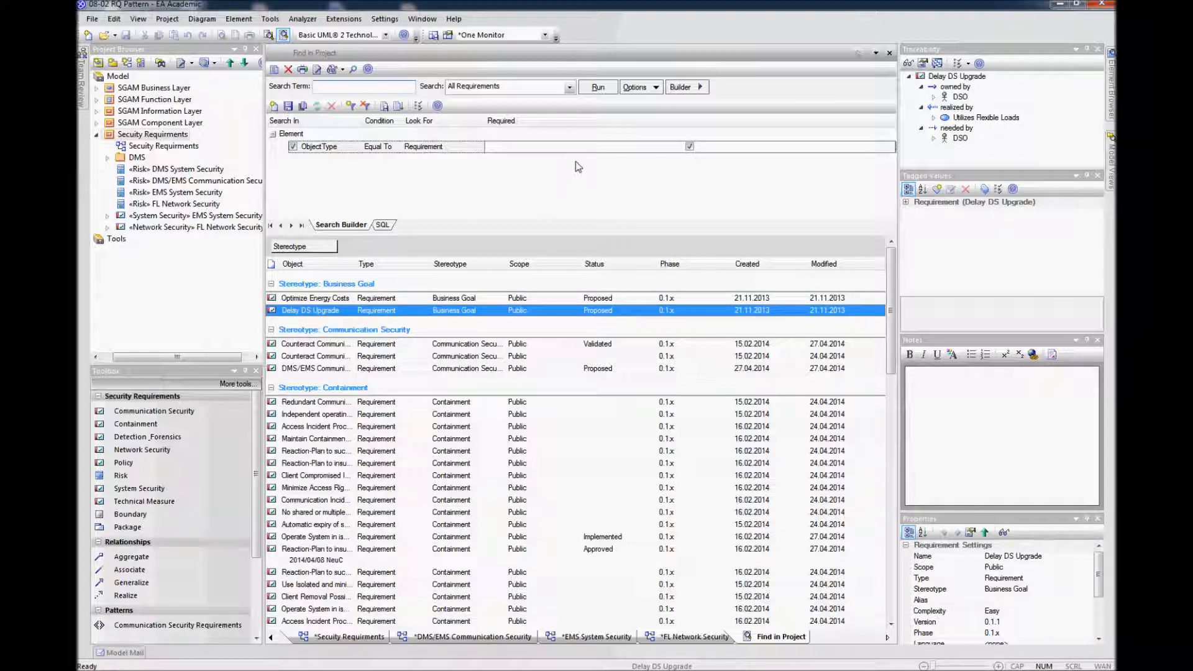
# Limit the search scope to matching items for the selected package and rerun the All Requirements search
pyautogui.click(645, 89)
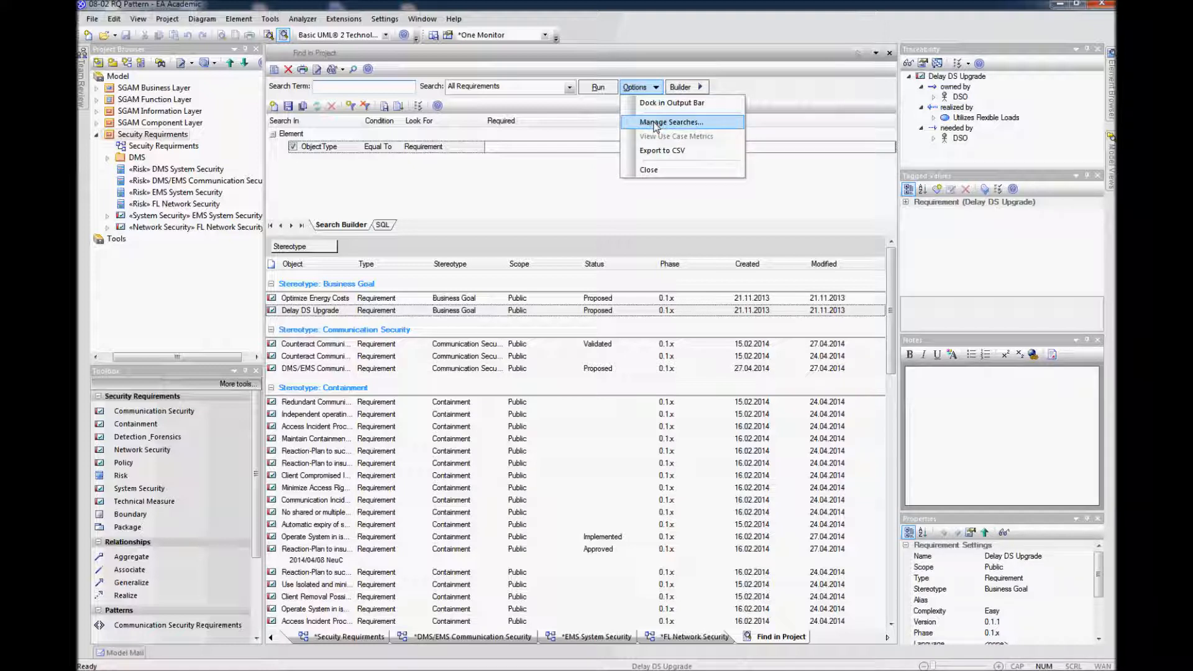
pyautogui.click(780, 90)
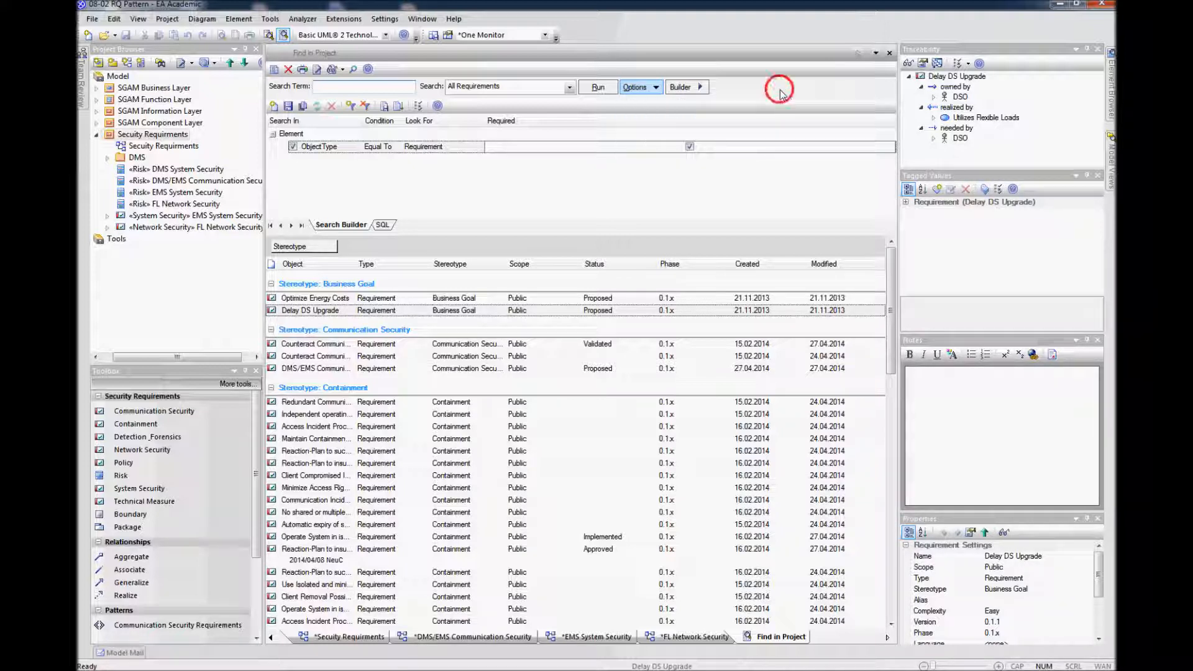
pyautogui.click(418, 106)
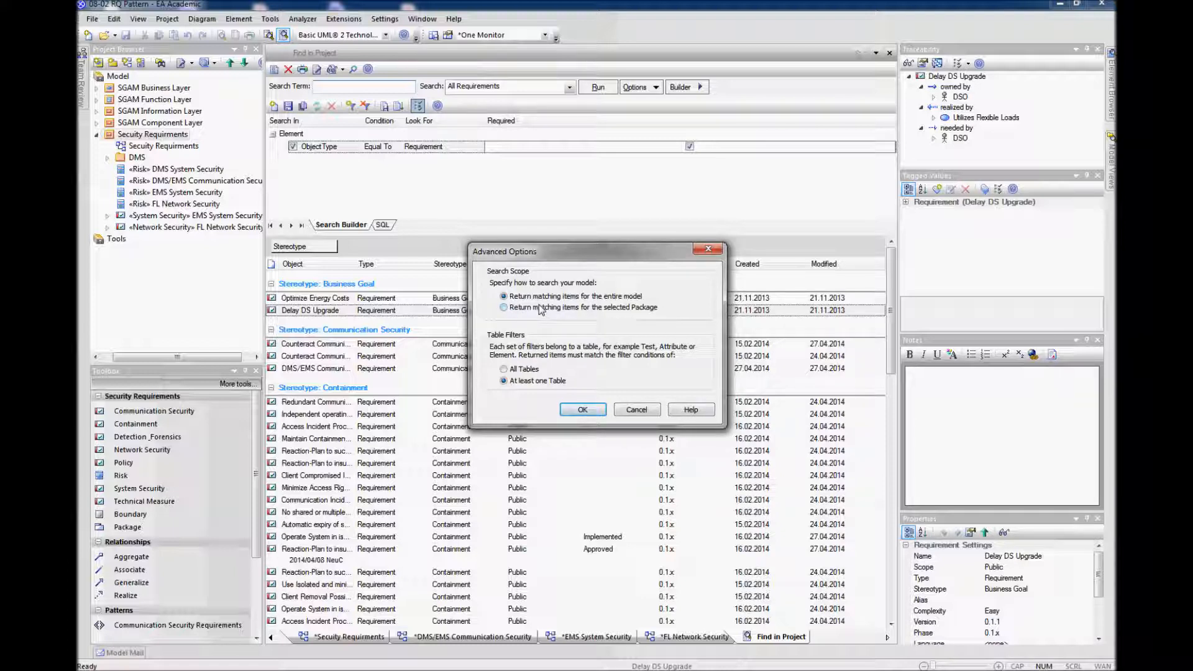
pyautogui.click(576, 411)
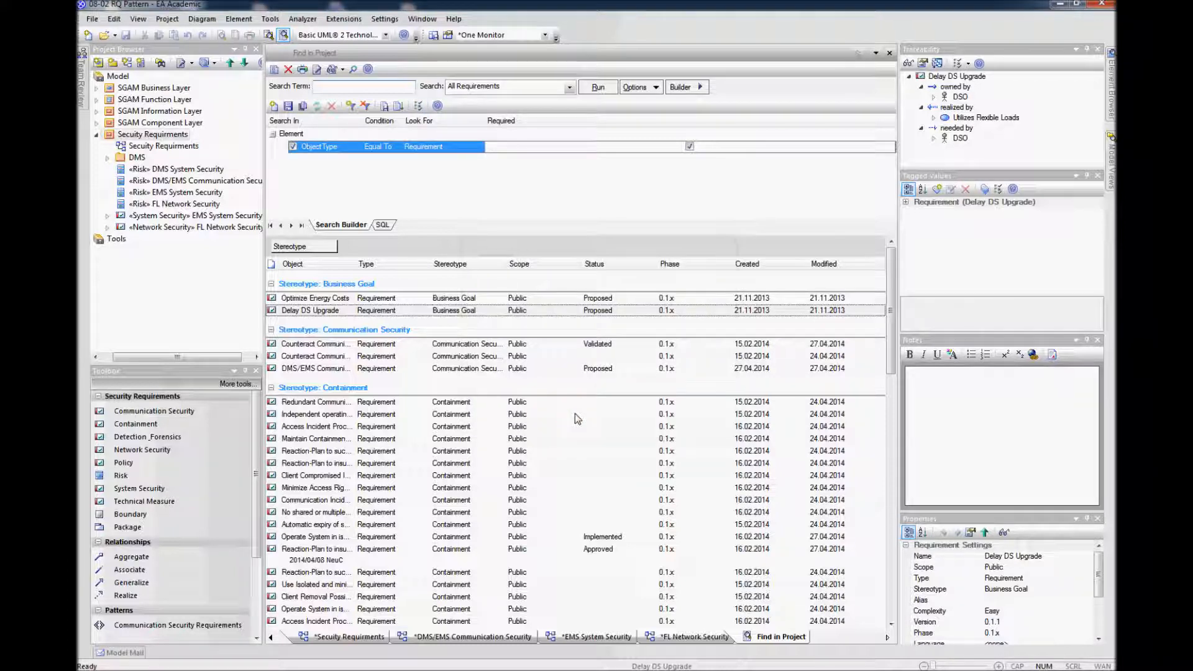
pyautogui.click(598, 87)
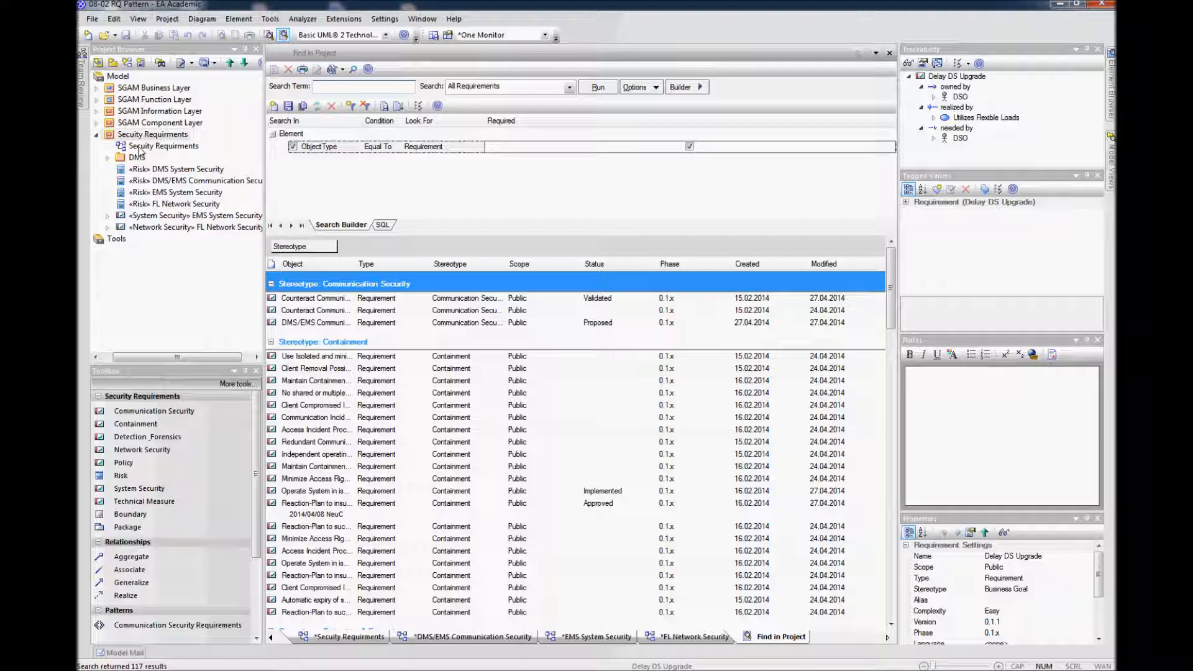
# Look through the stereotype groups in the package-limited search results, selecting the Access Incident Process requirement
pyautogui.click(334, 430)
pyautogui.scroll(-20, 336, 435)
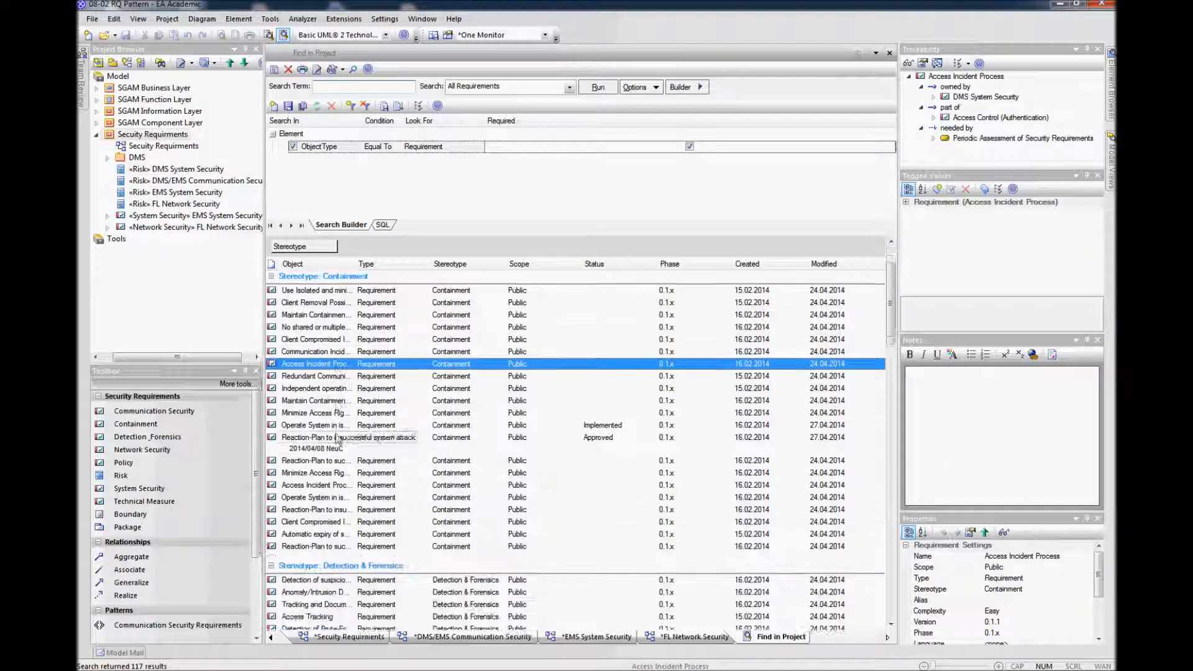
pyautogui.scroll(-5, 335, 438)
pyautogui.scroll(15, 336, 438)
pyautogui.scroll(10, 336, 439)
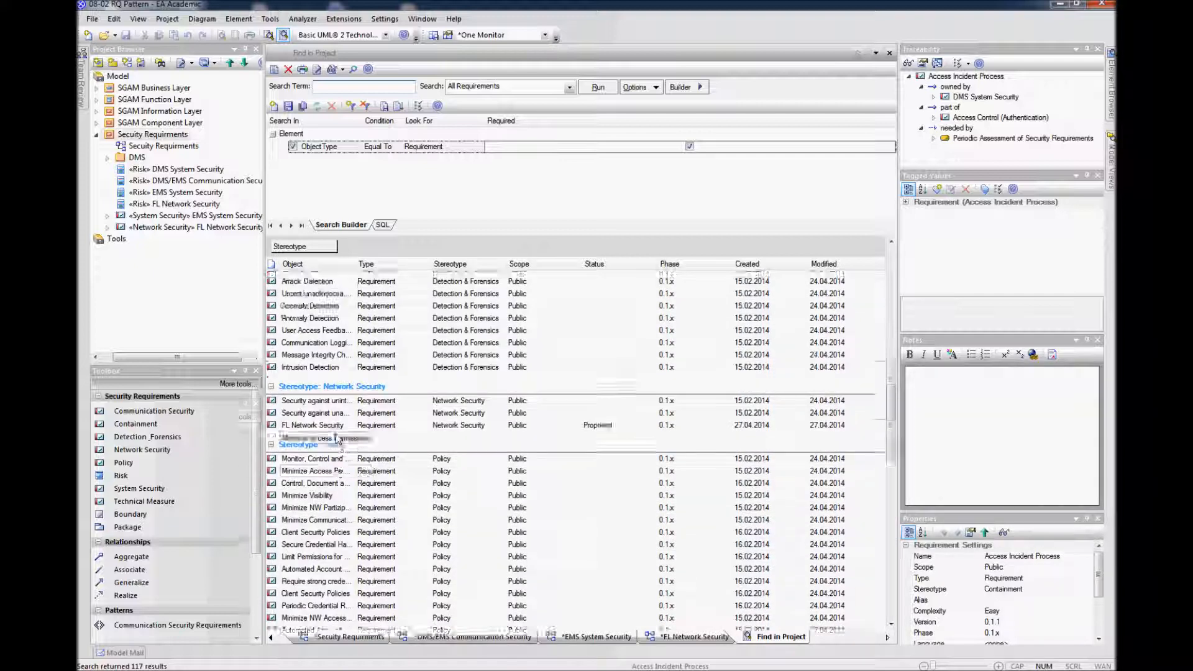
pyautogui.scroll(2, 337, 439)
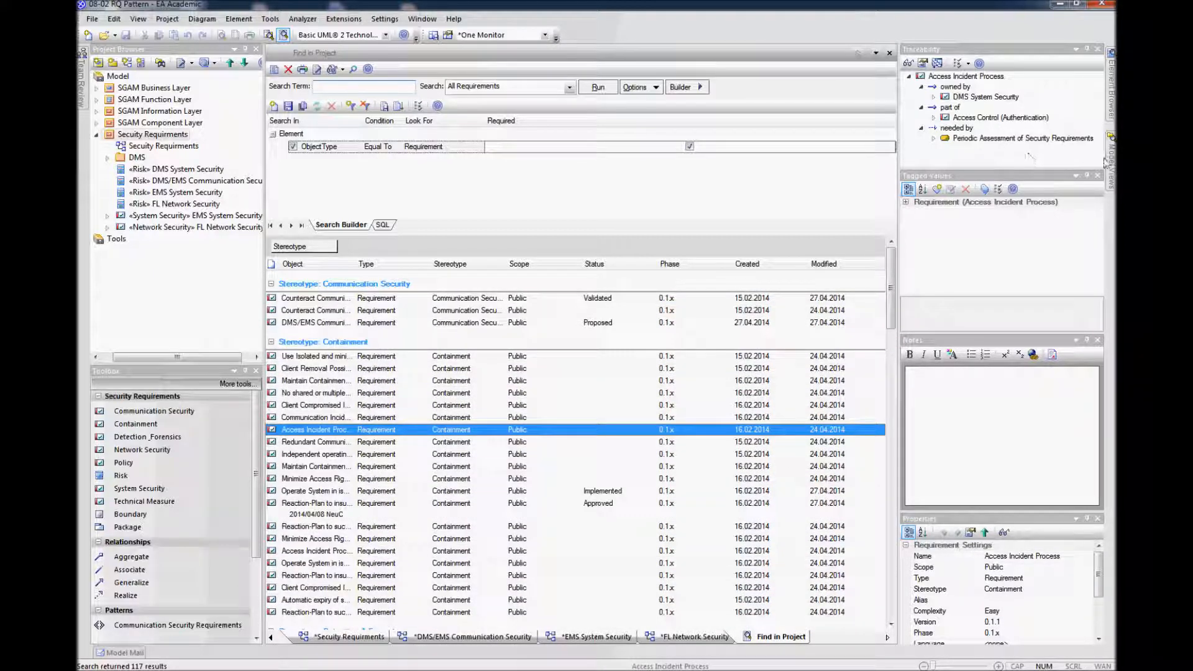
# Dock the Model Views window and remove the existing All Requirements view from My Views
pyautogui.moveTo(1111, 163)
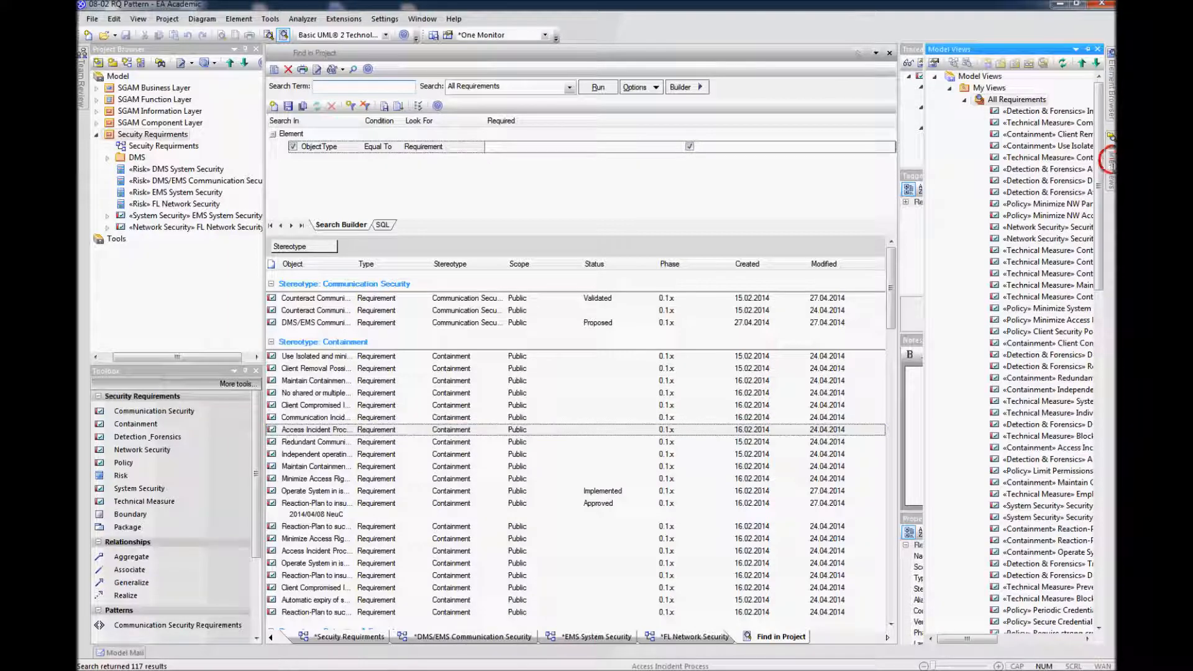
pyautogui.click(1088, 50)
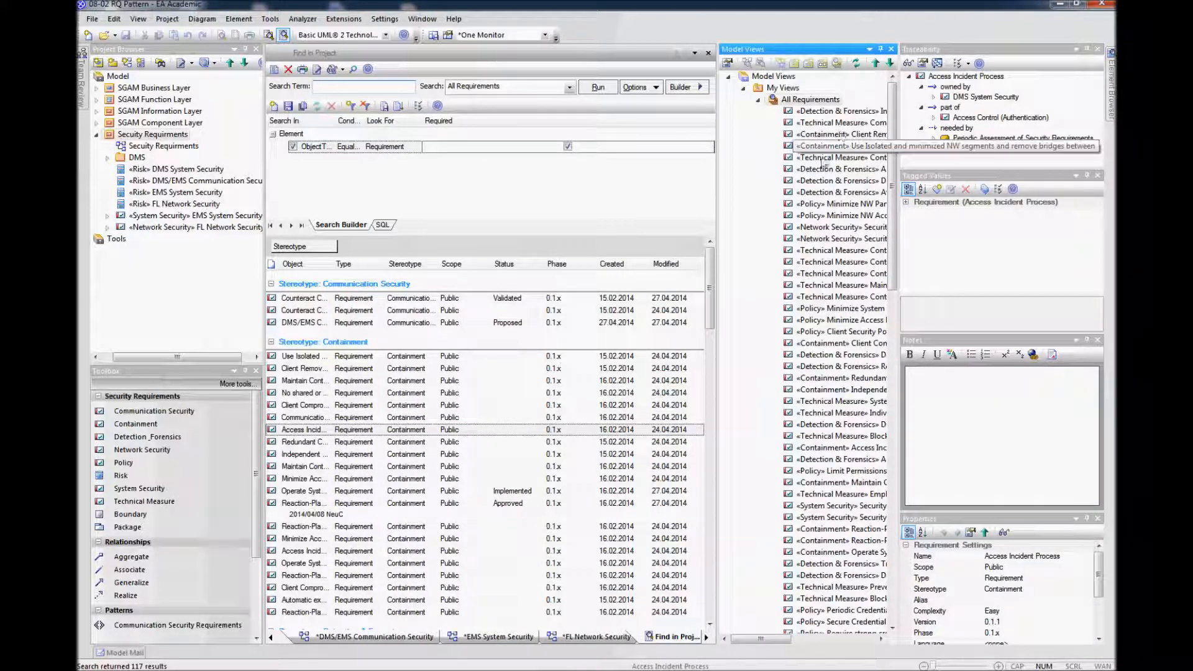
pyautogui.click(759, 100)
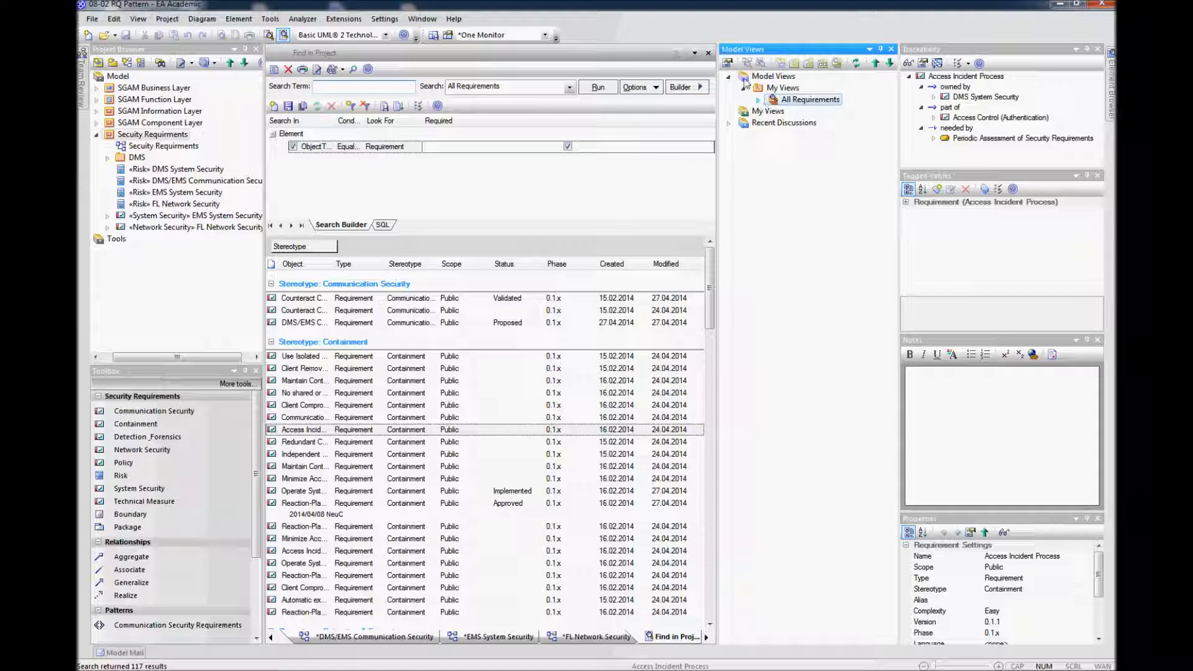
pyautogui.click(759, 100)
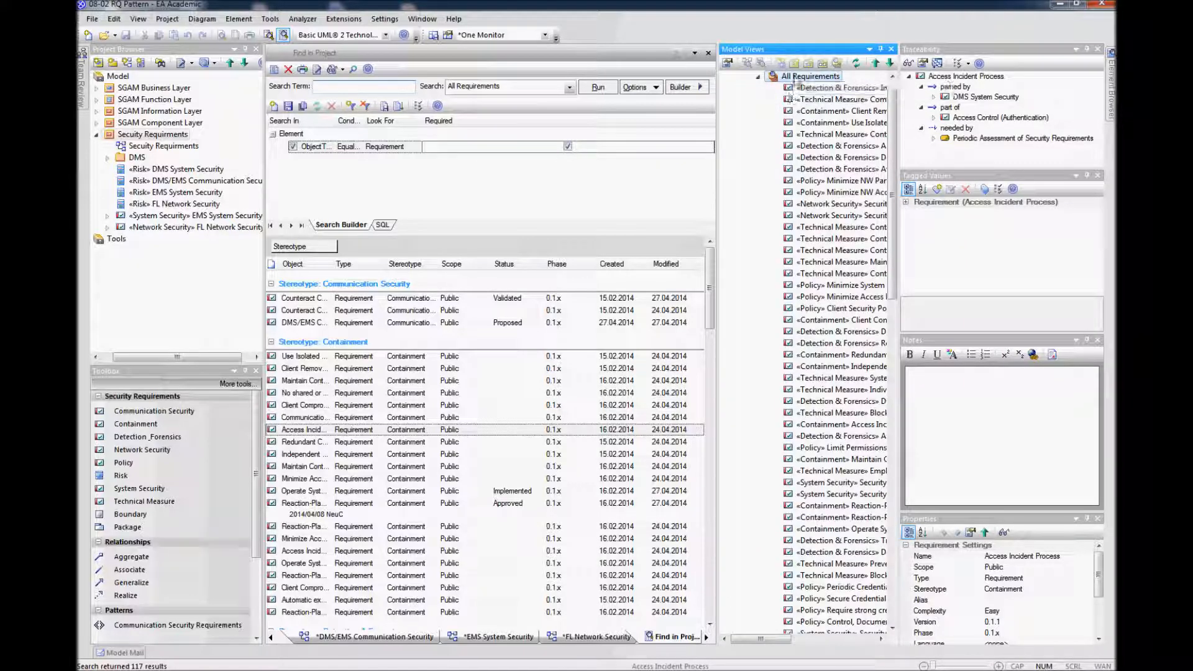
pyautogui.rightClick(807, 76)
pyautogui.click(821, 138)
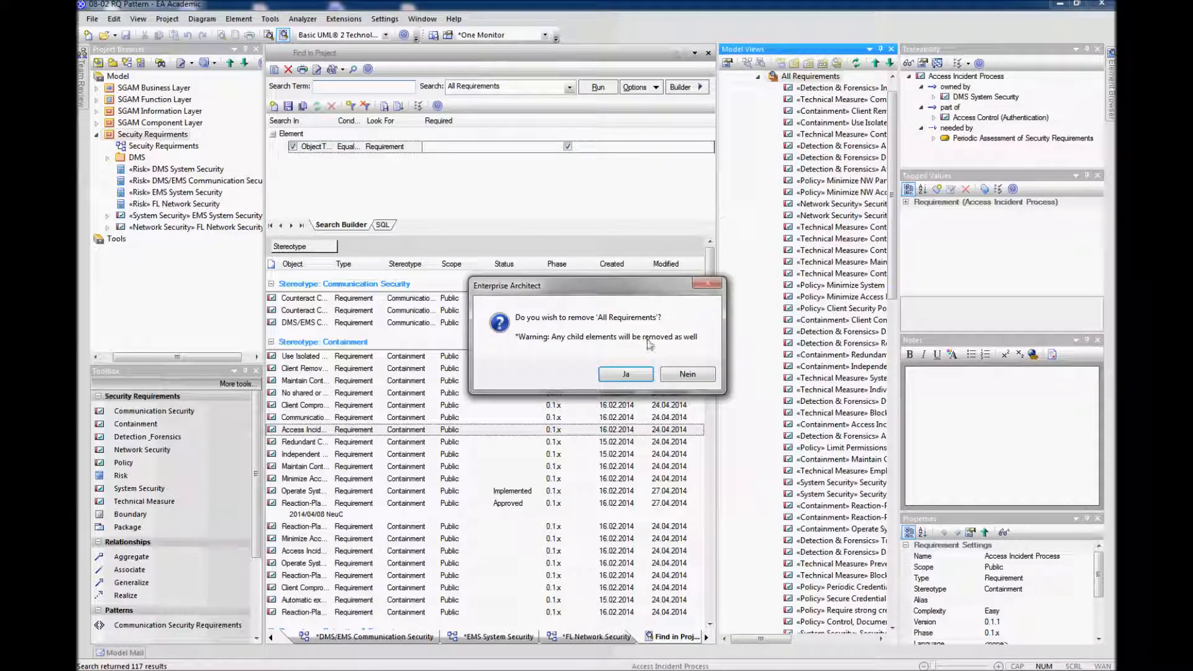
pyautogui.click(626, 375)
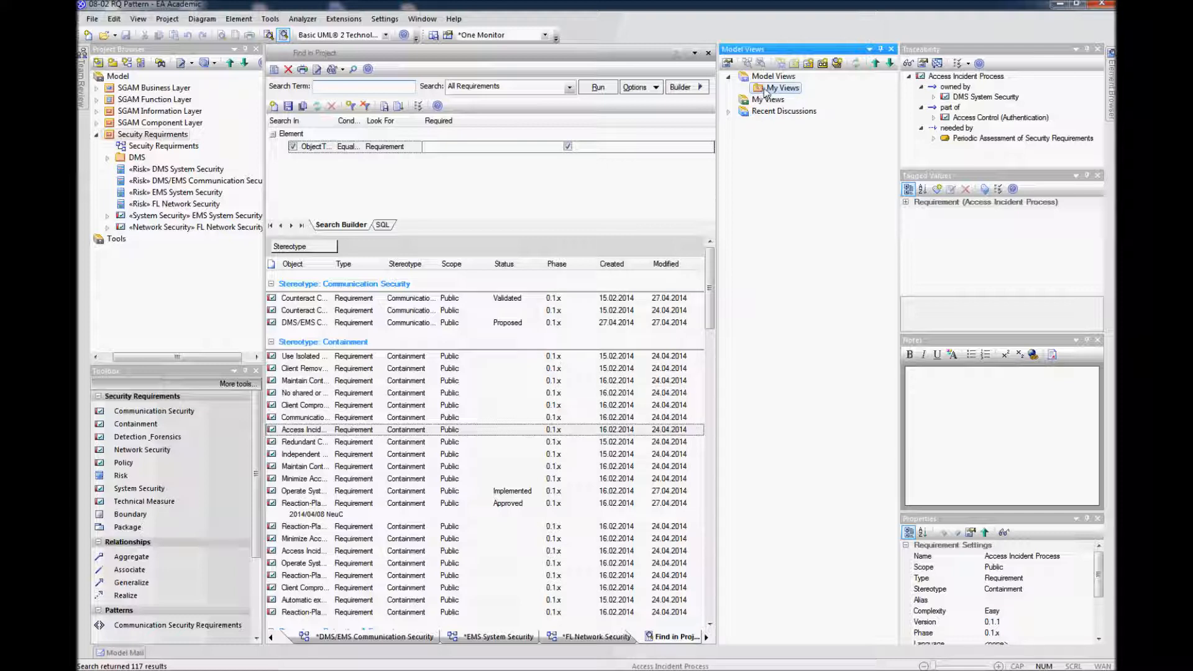
# Create a model view named "All Requirements in Packager" in My Views, based on the All Requirements search
pyautogui.rightClick(765, 92)
pyautogui.click(791, 114)
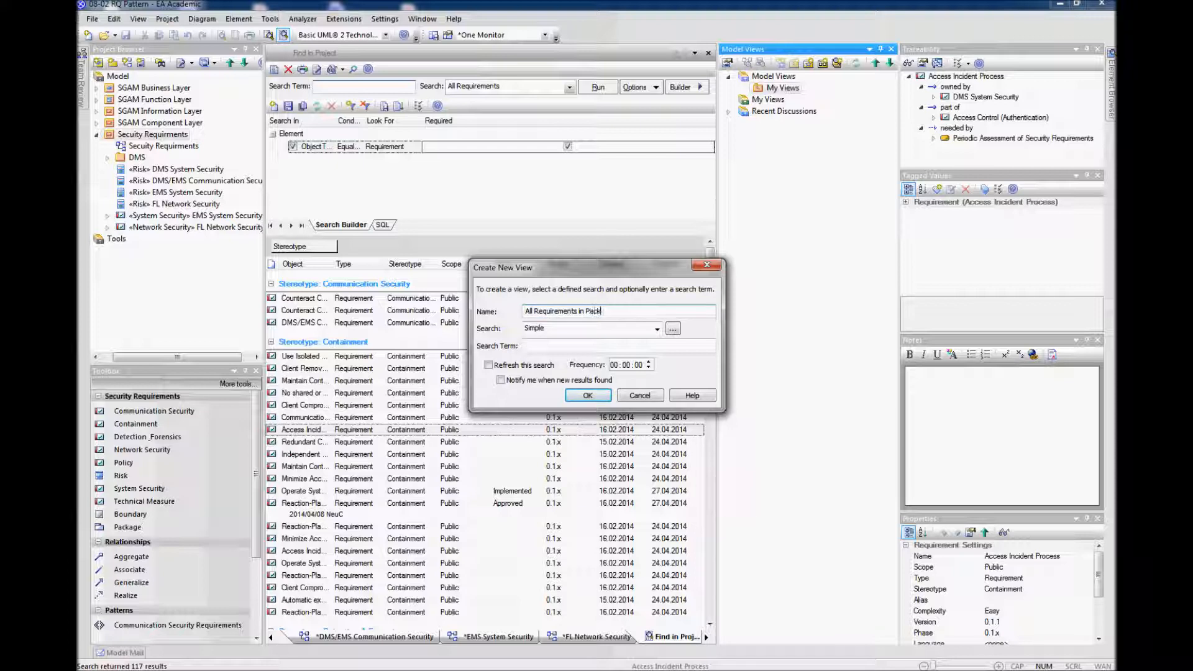
pyautogui.click(657, 329)
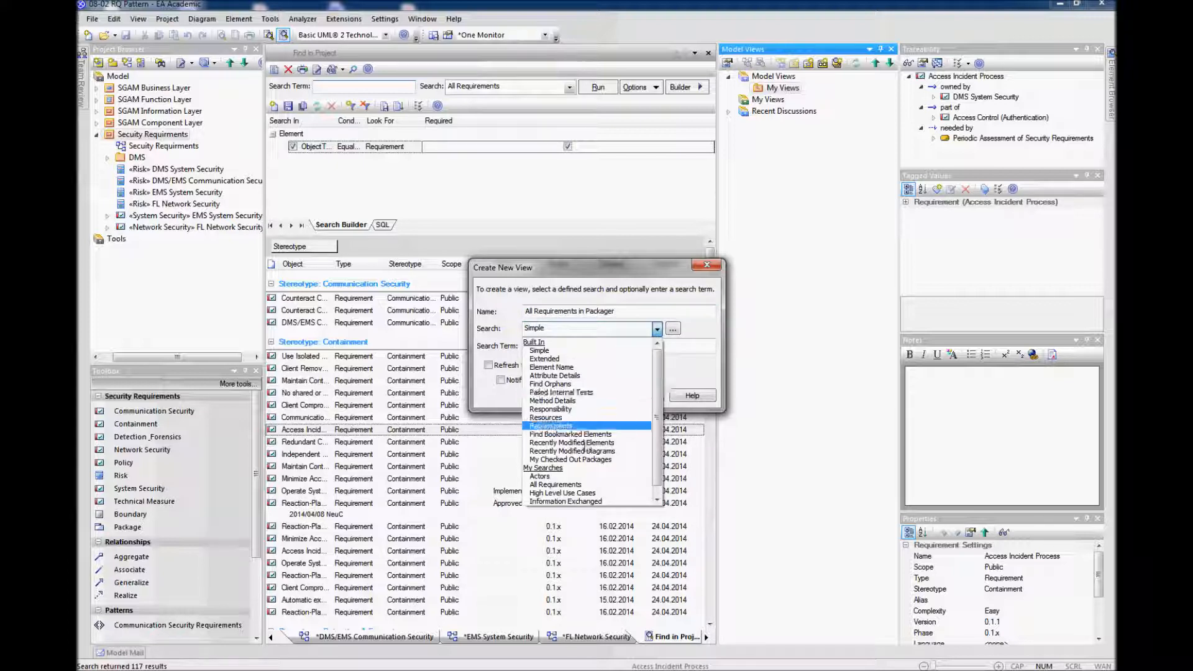
pyautogui.click(589, 484)
pyautogui.click(587, 396)
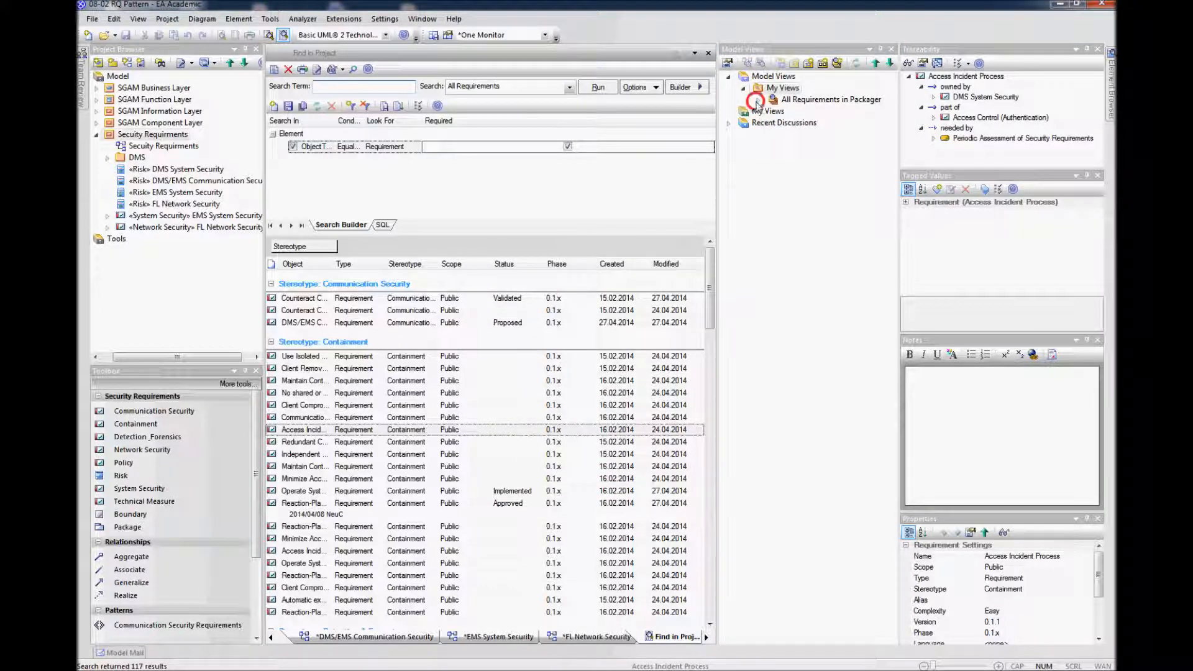
# Locate the Intrusion Detection requirement from the new view in the FL Network Security diagram, examine its surroundings and collapse the view
pyautogui.click(758, 99)
pyautogui.click(821, 88)
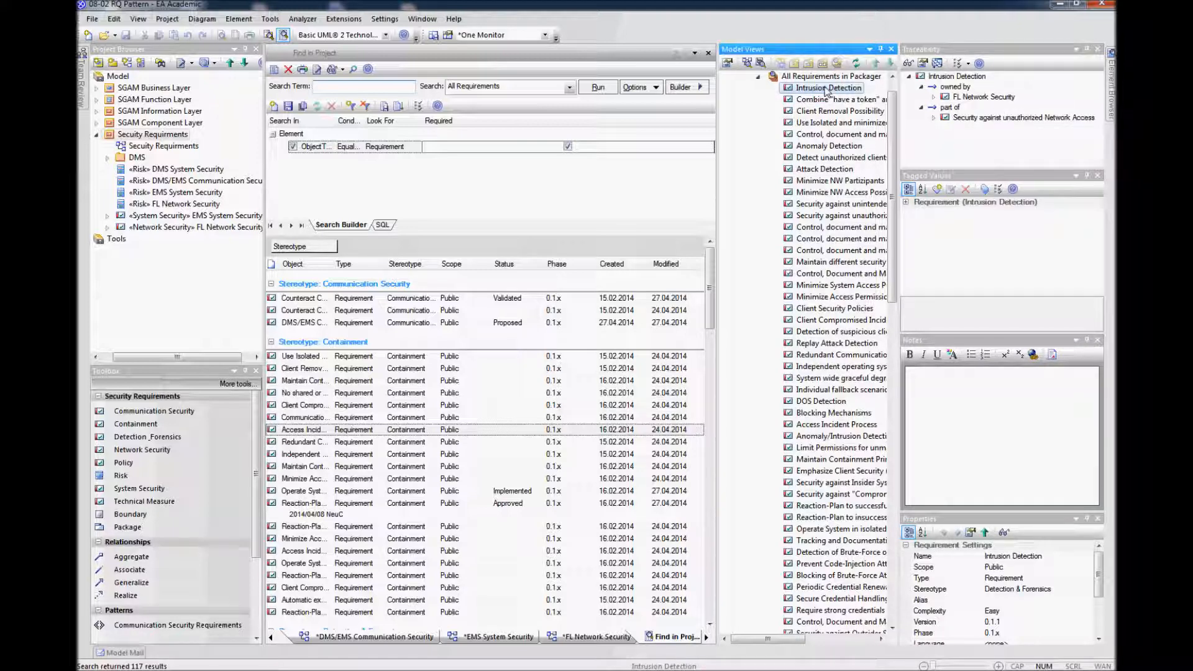
pyautogui.rightClick(823, 89)
pyautogui.click(861, 127)
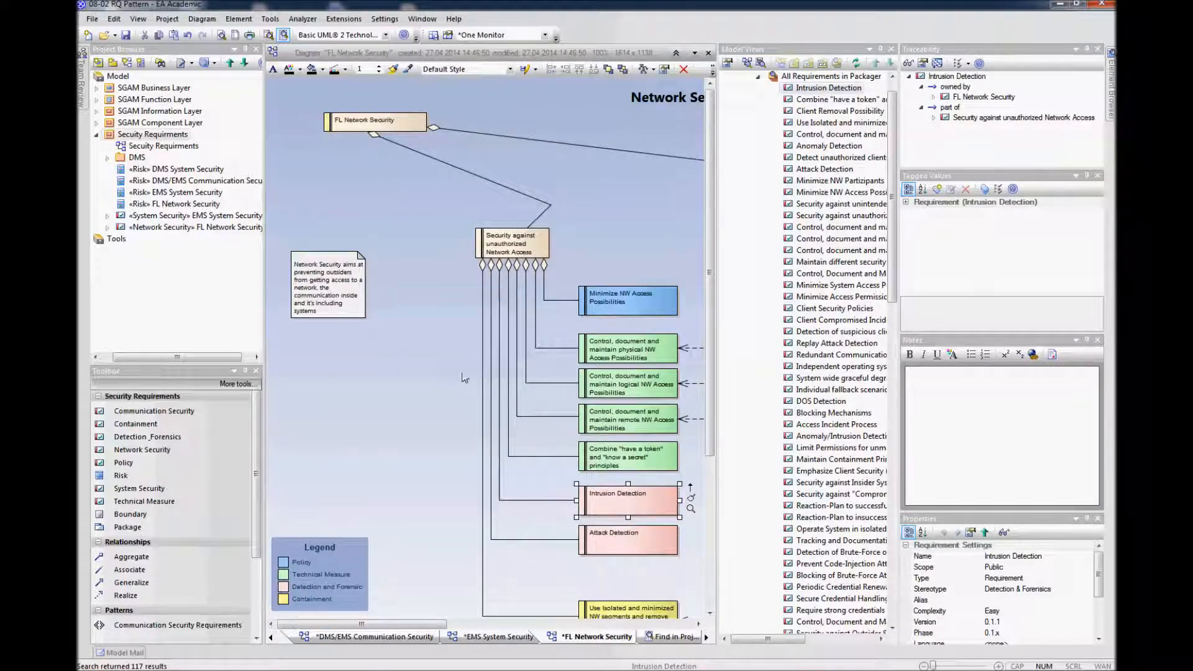
pyautogui.scroll(-2, 434, 283)
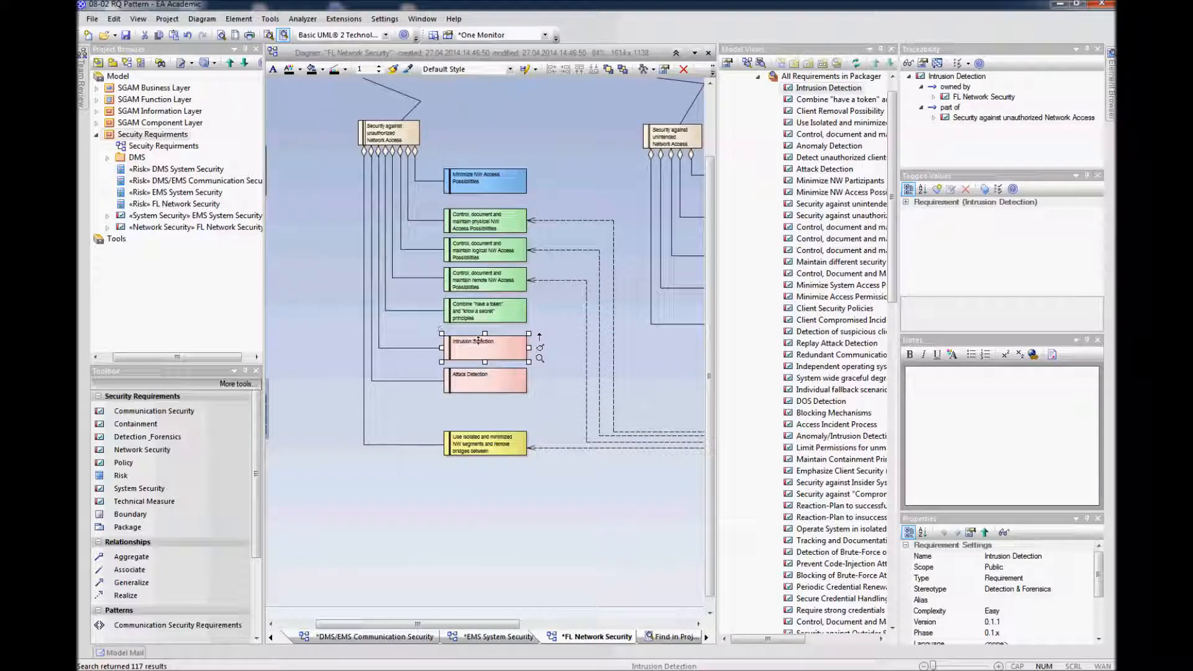
pyautogui.click(567, 314)
pyautogui.scroll(2, 583, 332)
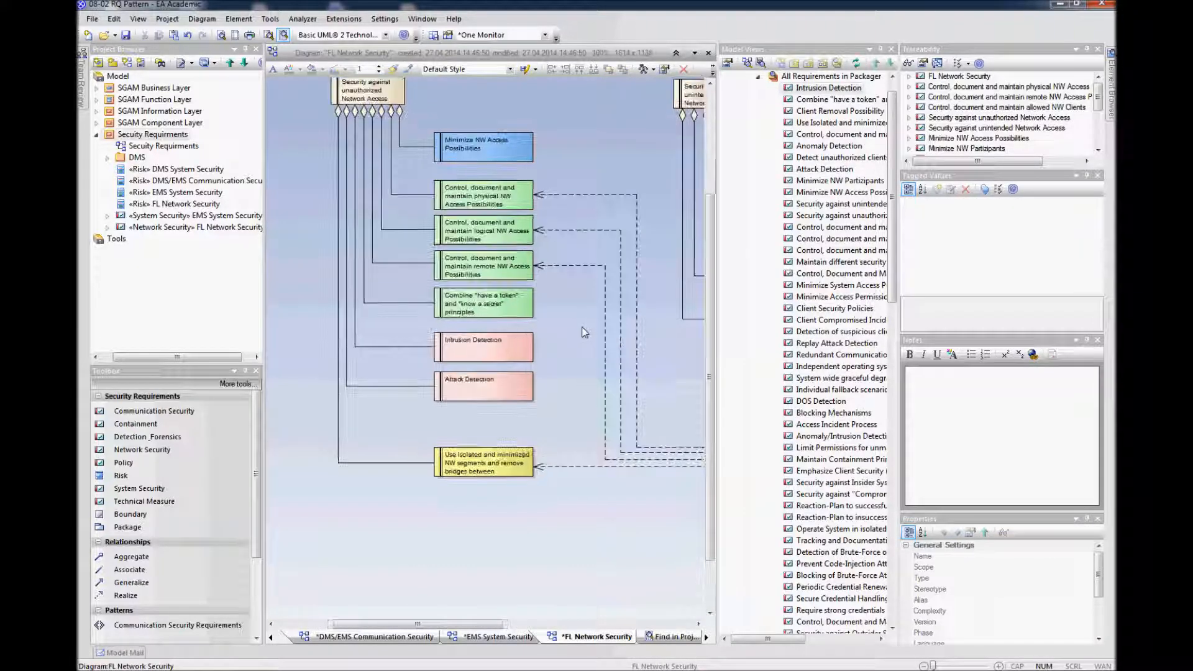
pyautogui.click(758, 77)
pyautogui.scroll(3, 584, 174)
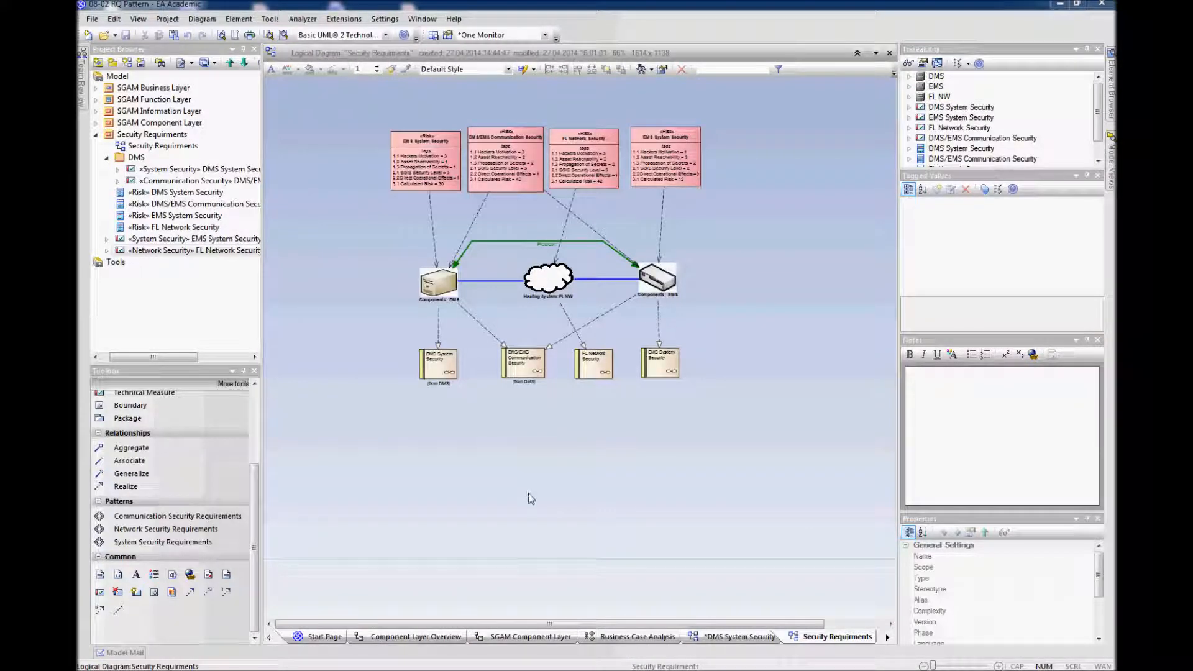
# Open the DMS System Security diagram from the DMS System Security requirement in the Security Requirements package
pyautogui.click(442, 367)
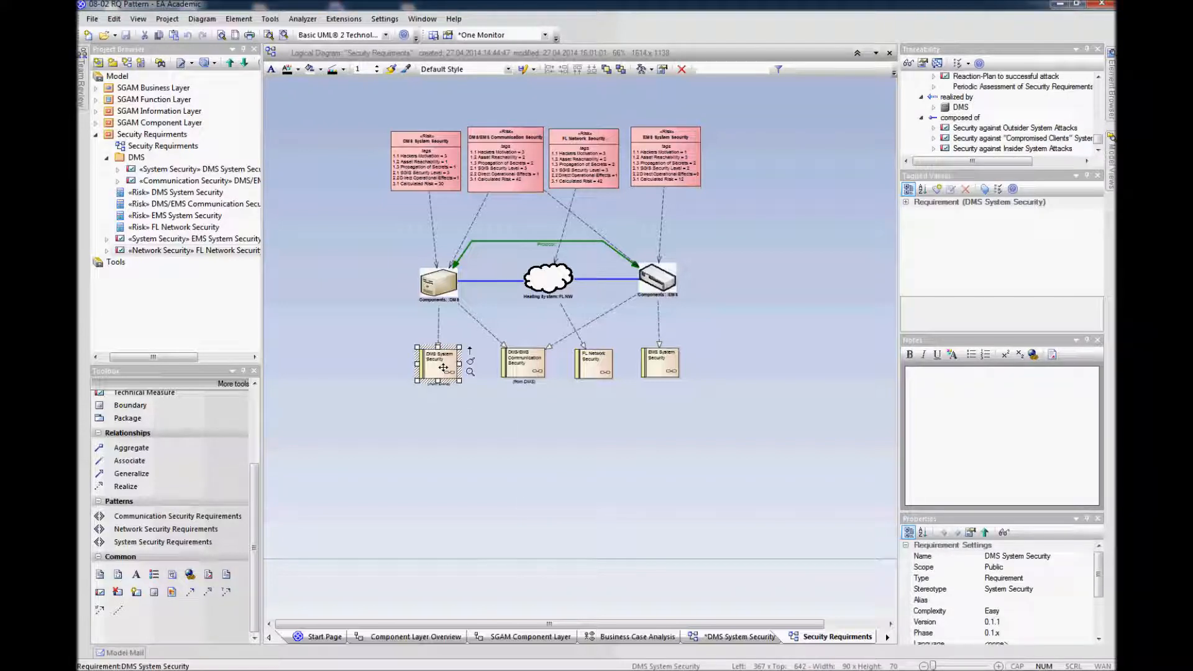
pyautogui.click(118, 170)
pyautogui.click(162, 88)
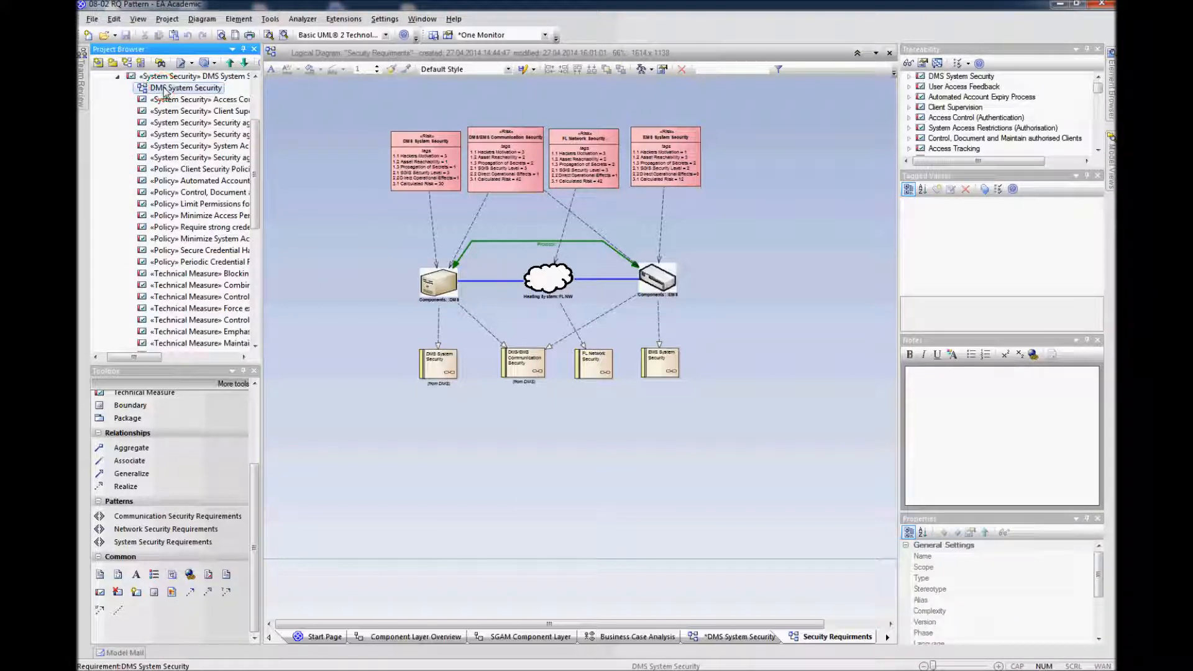
pyautogui.rightClick(164, 87)
pyautogui.click(192, 129)
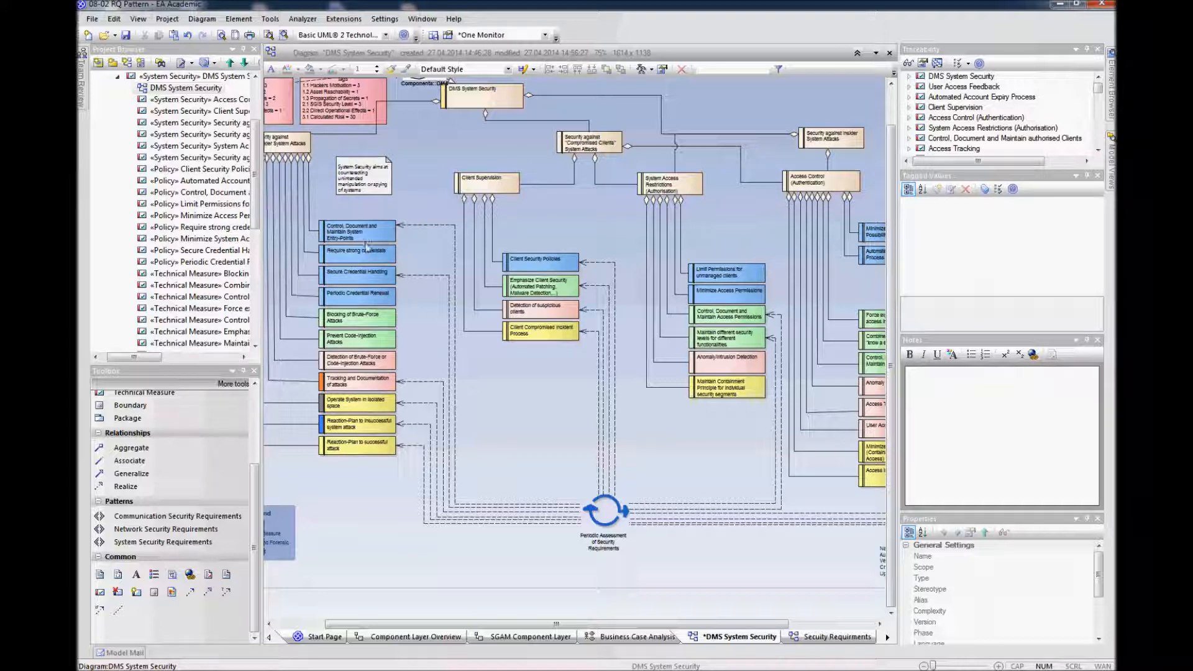
# Add a composite structure diagram to the Periodic Assessment of Security Requirements process
pyautogui.click(511, 423)
pyautogui.click(604, 513)
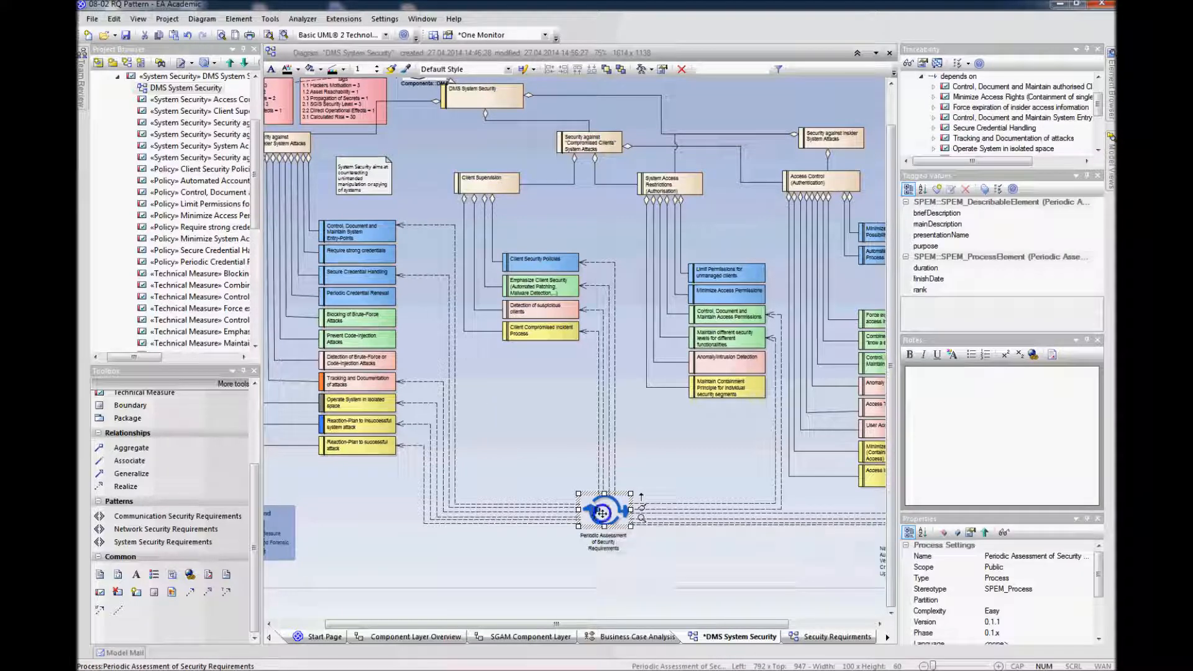
pyautogui.rightClick(604, 513)
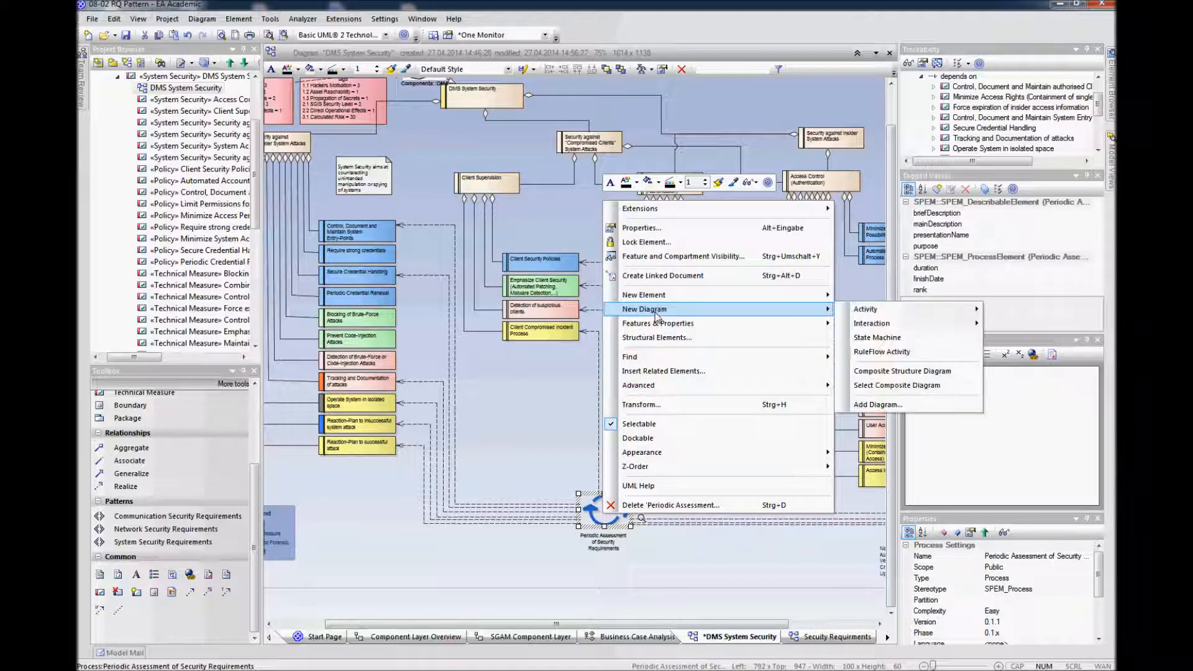
pyautogui.moveTo(655, 310)
pyautogui.click(889, 371)
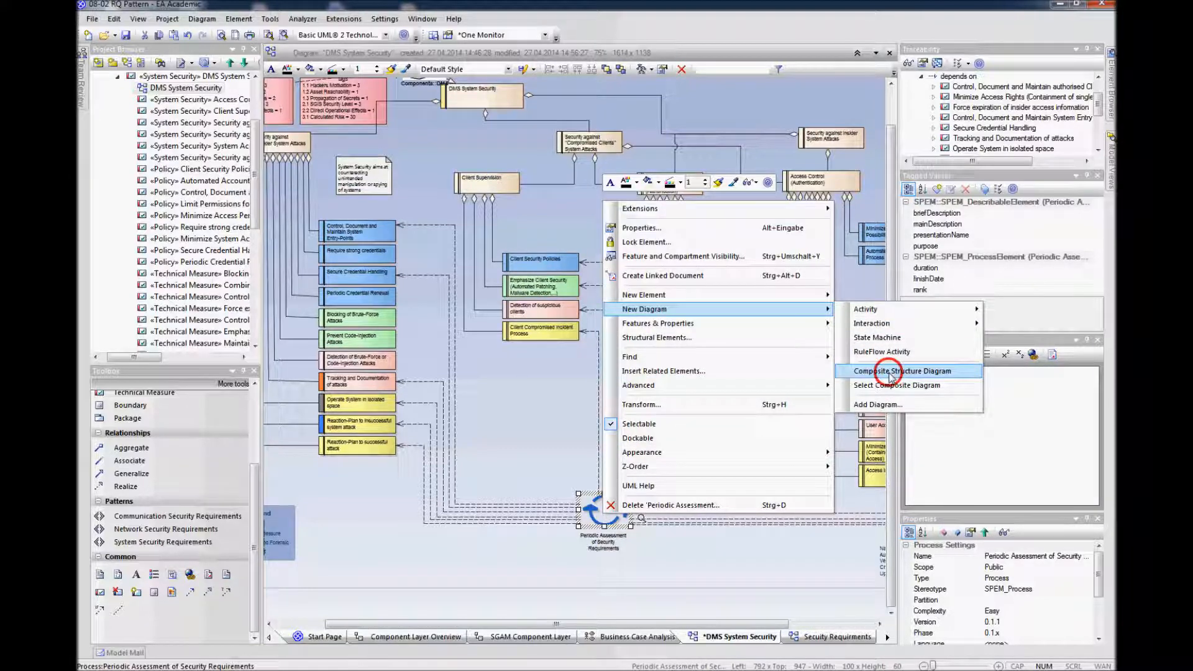
pyautogui.click(643, 470)
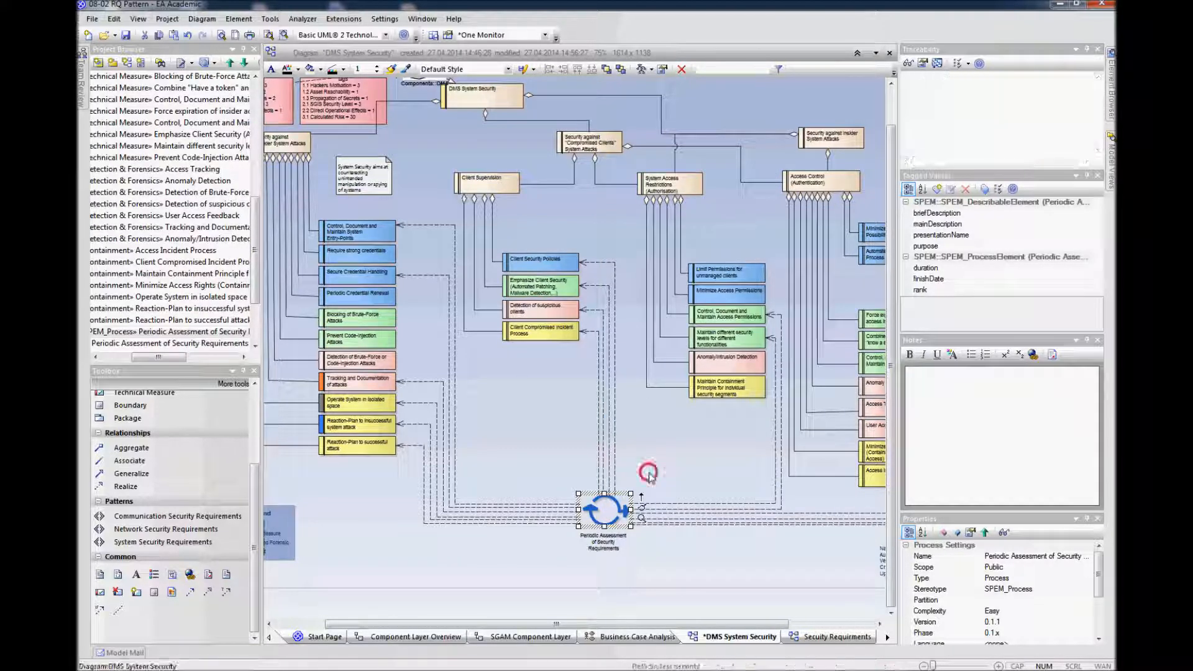
pyautogui.click(618, 506)
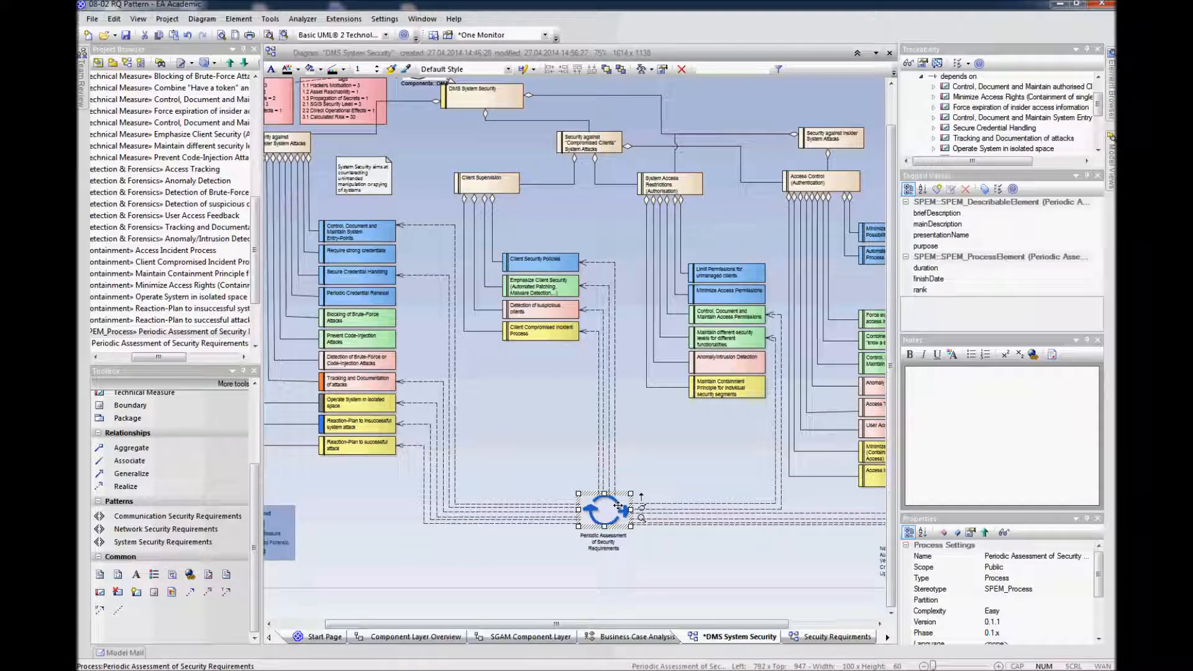
# Locate the Periodic Assessment of Security Requirements process in the project tree and open its child diagram
pyautogui.hotkey('alt', 'g')
pyautogui.moveTo(143, 365); pyautogui.dragTo(144, 362)
pyautogui.doubleClick(156, 343)
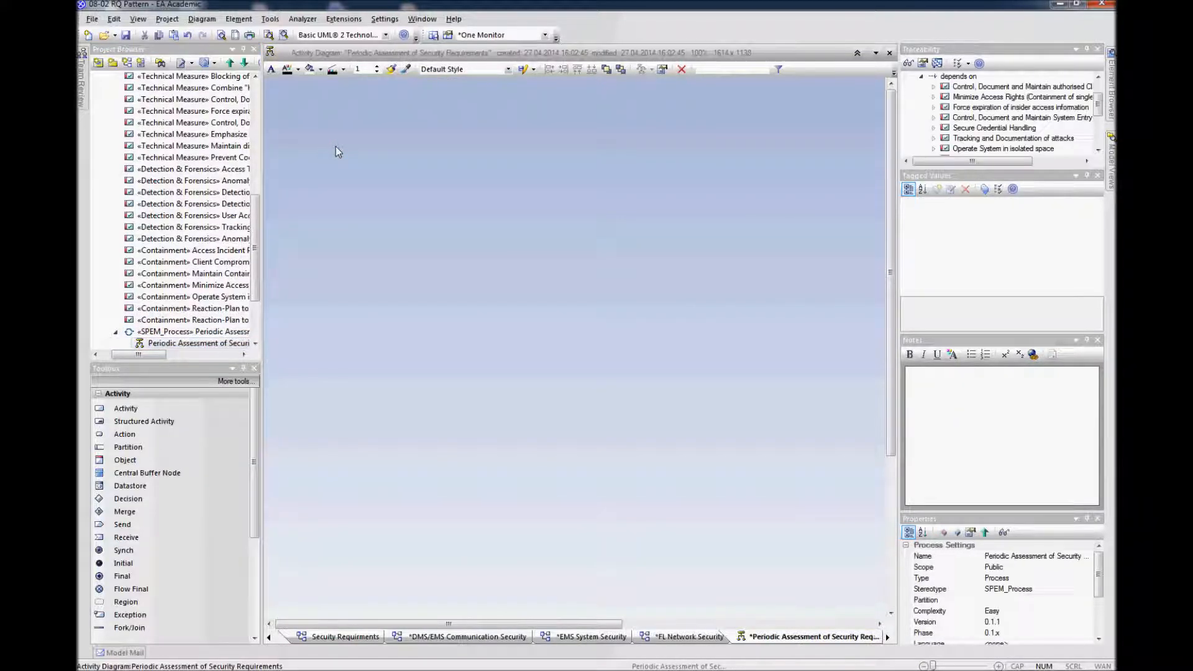
# Move the Periodic Assessment of Security Requirements process to the upper left corner of its diagram
pyautogui.scroll(-4, 455, 323)
pyautogui.moveTo(578, 491); pyautogui.dragTo(310, 118)
pyautogui.rightClick(311, 122)
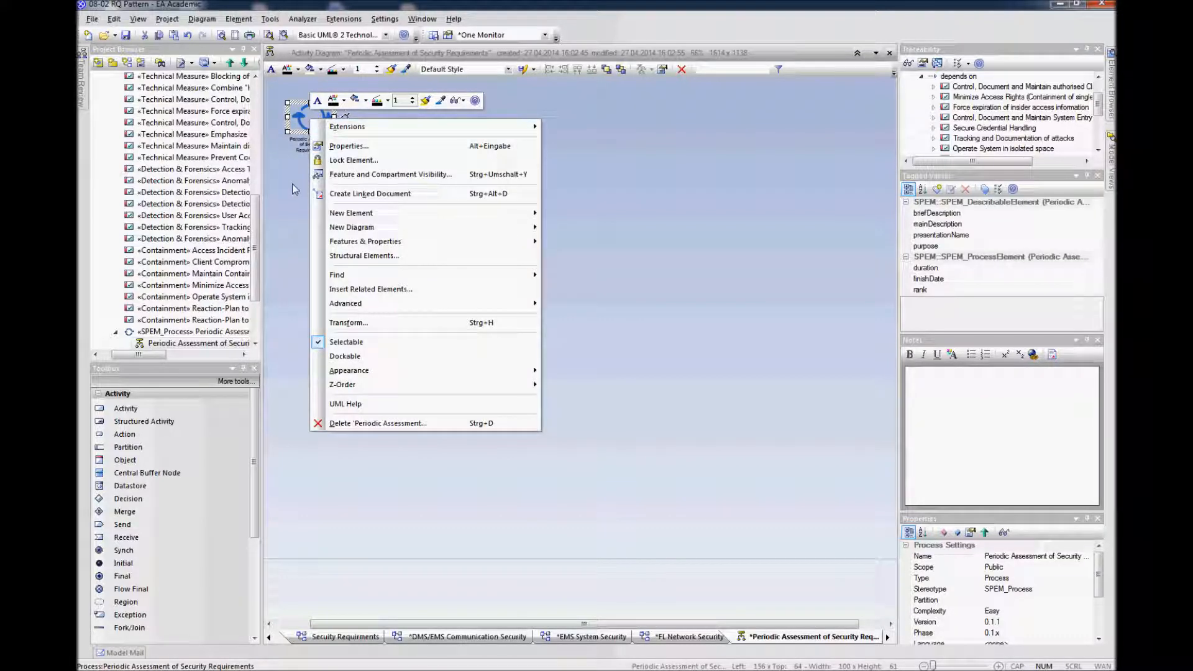
pyautogui.click(293, 168)
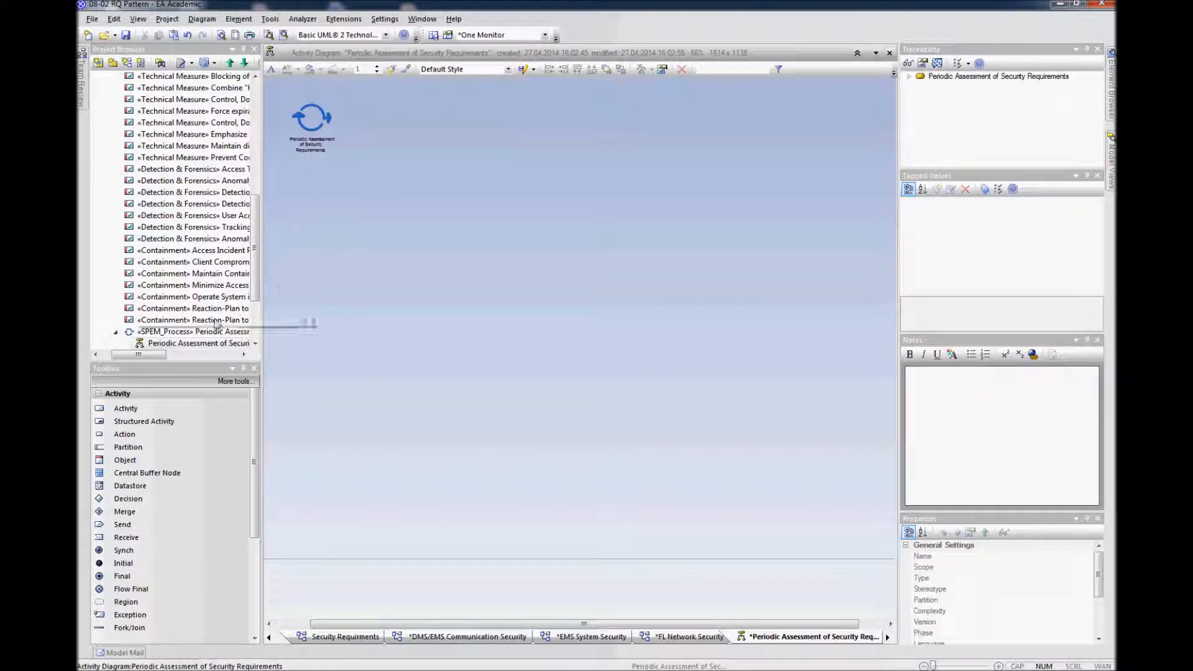
# Place the Periodic Assessment of Security Requirements process from EMS System Security below the first process in the diagram
pyautogui.moveTo(255, 283); pyautogui.dragTo(257, 175)
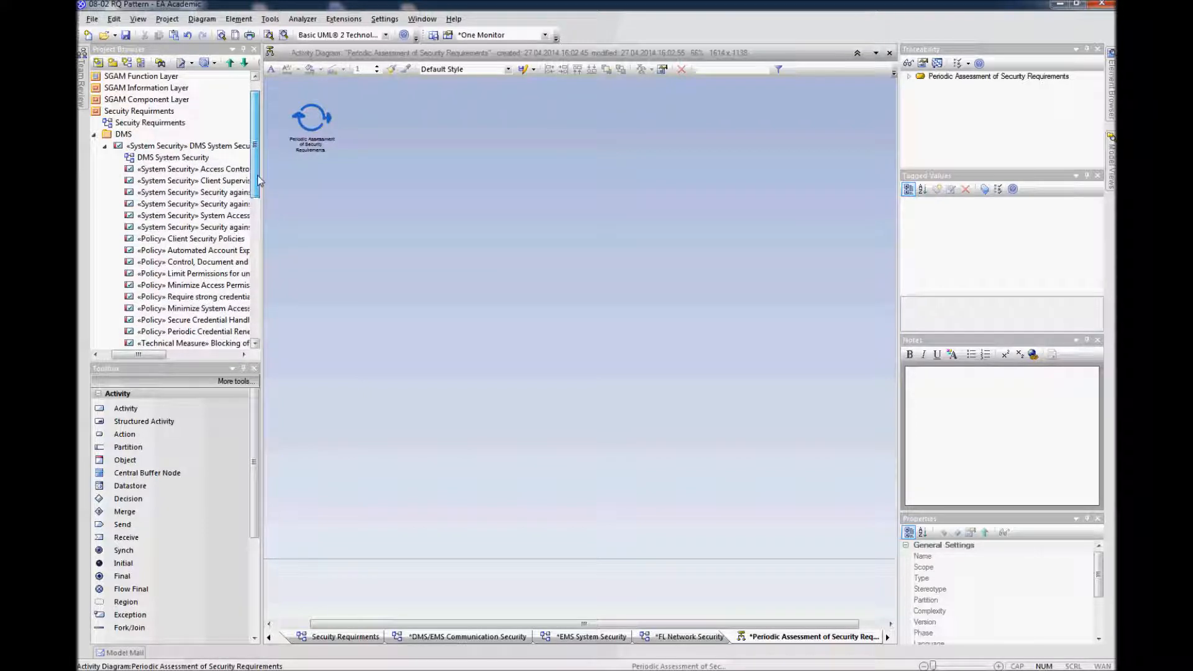
pyautogui.click(105, 146)
pyautogui.click(94, 242)
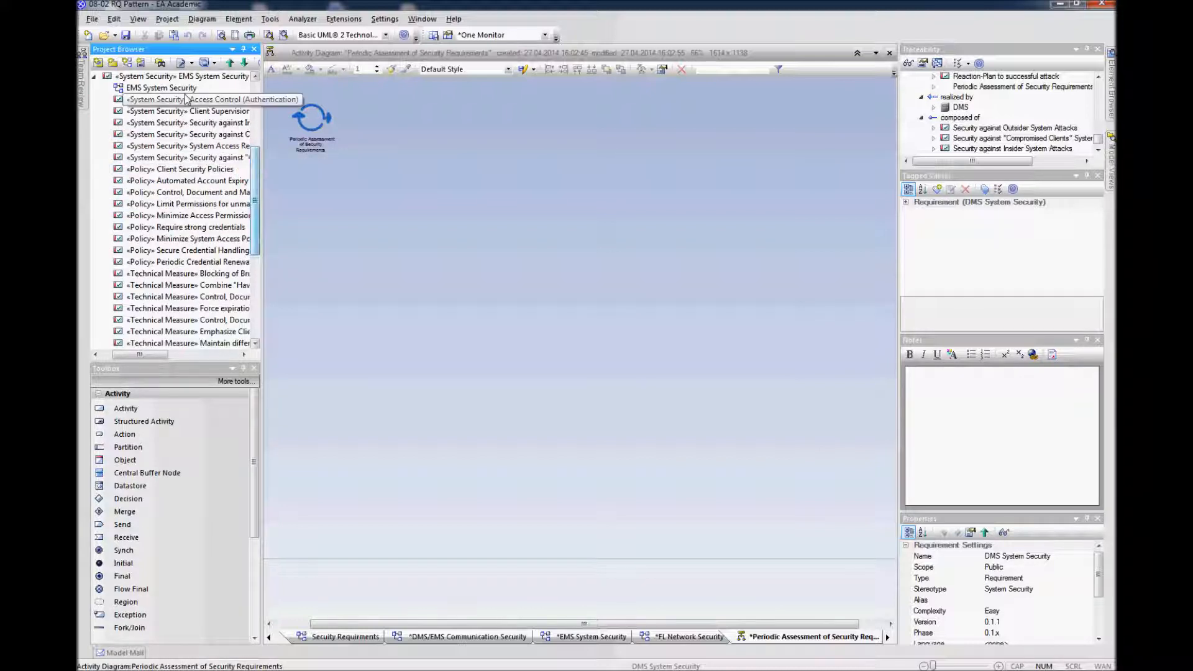
pyautogui.moveTo(255, 186); pyautogui.dragTo(255, 283)
pyautogui.moveTo(186, 320); pyautogui.dragTo(303, 186)
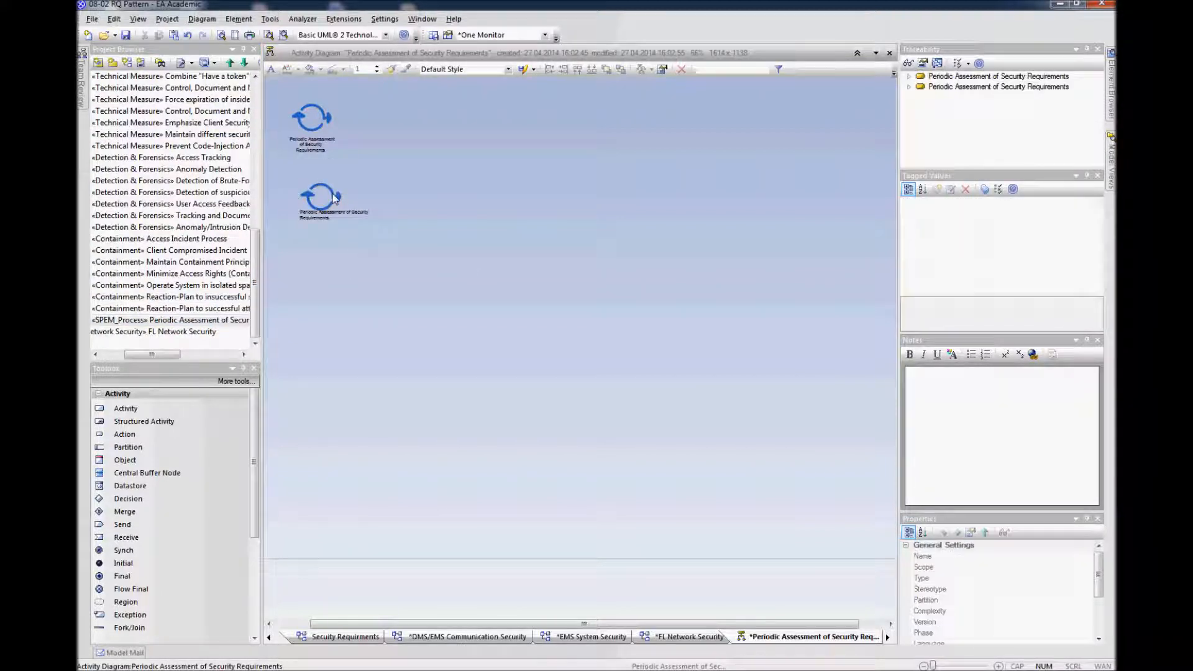
# Insert all related requirements of the first Periodic Assessment process into the diagram
pyautogui.click(312, 128)
pyautogui.rightClick(314, 128)
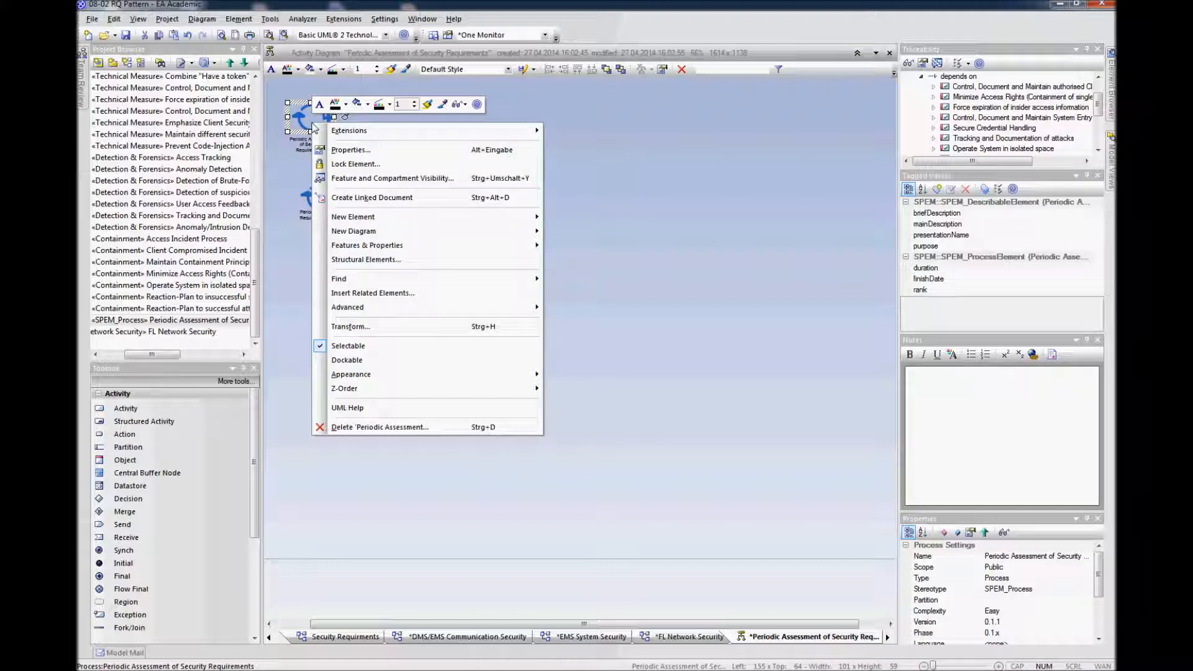
pyautogui.click(390, 293)
pyautogui.click(433, 239)
pyautogui.click(639, 552)
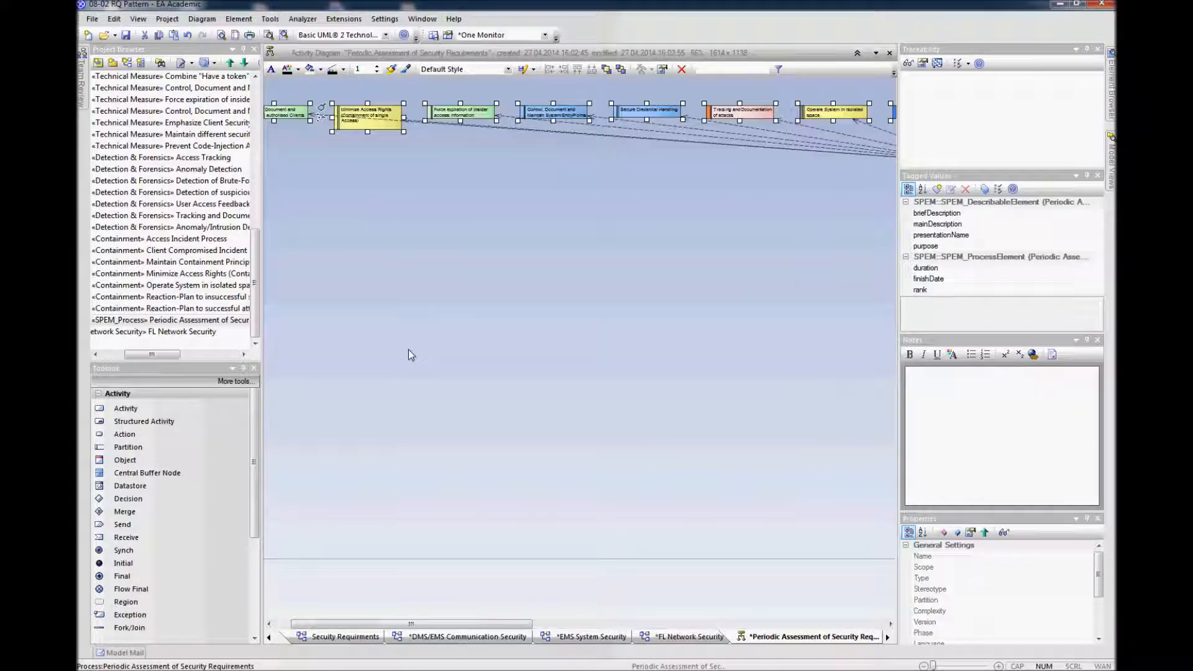
pyautogui.click(368, 273)
# Move the second Periodic Assessment process below the first and insert all its related requirements with automatic diagram layout
pyautogui.scroll(-1, 368, 273)
pyautogui.moveTo(893, 92); pyautogui.dragTo(572, 155)
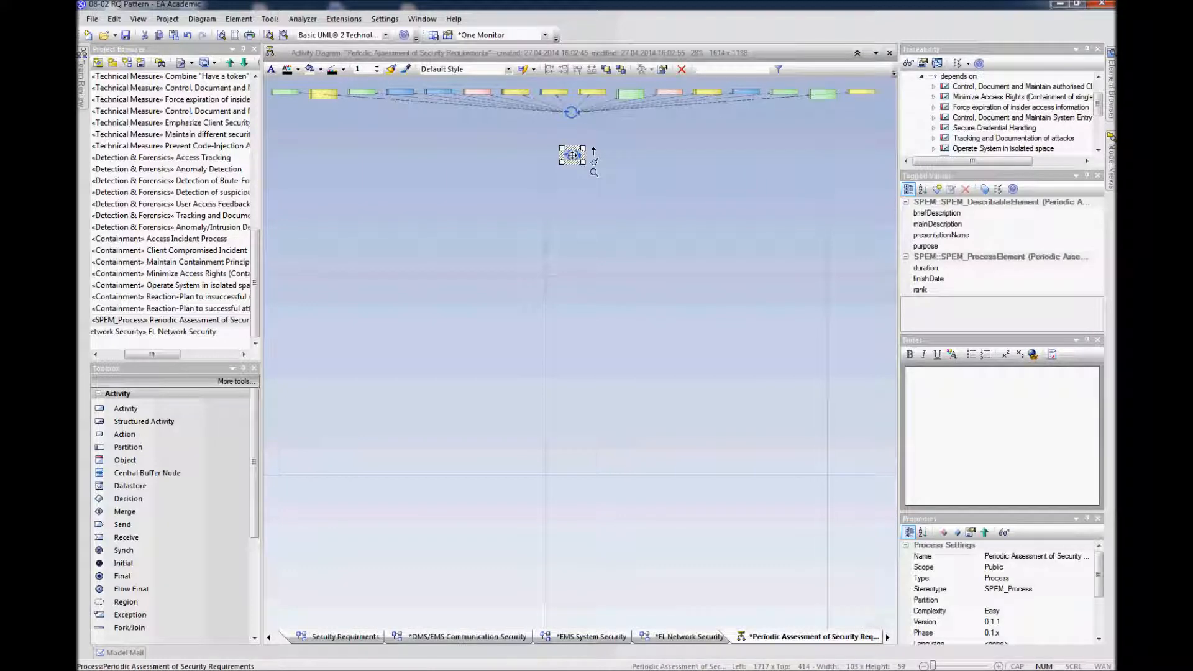
pyautogui.rightClick(572, 155)
pyautogui.click(640, 324)
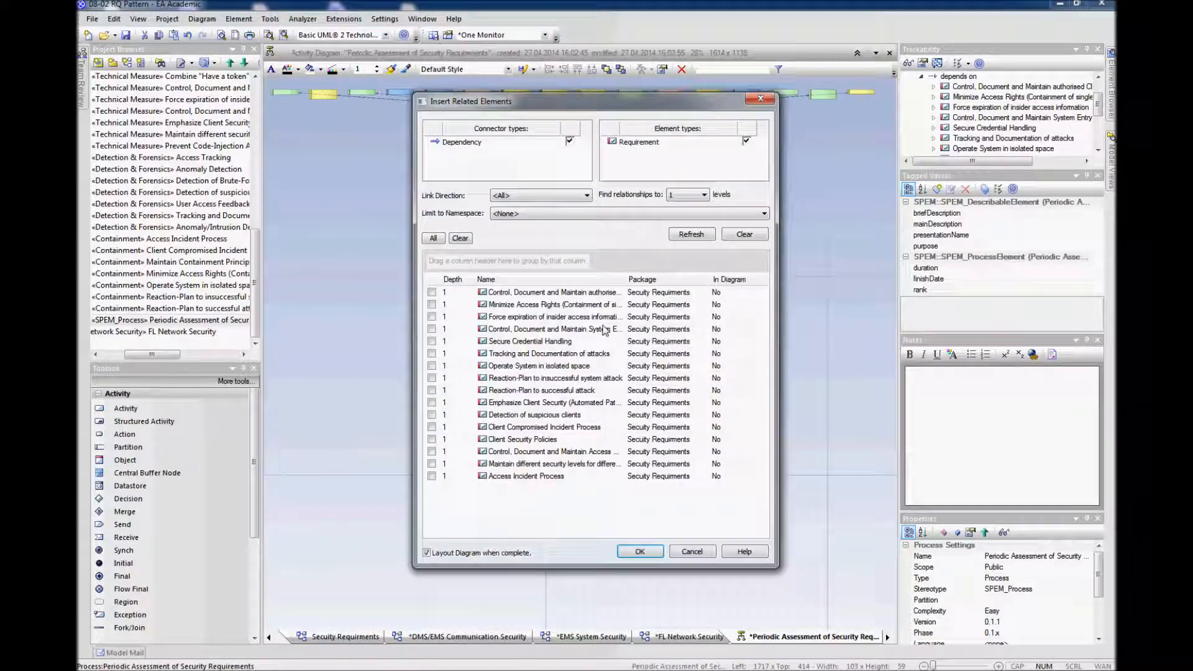
pyautogui.click(434, 238)
pyautogui.click(640, 552)
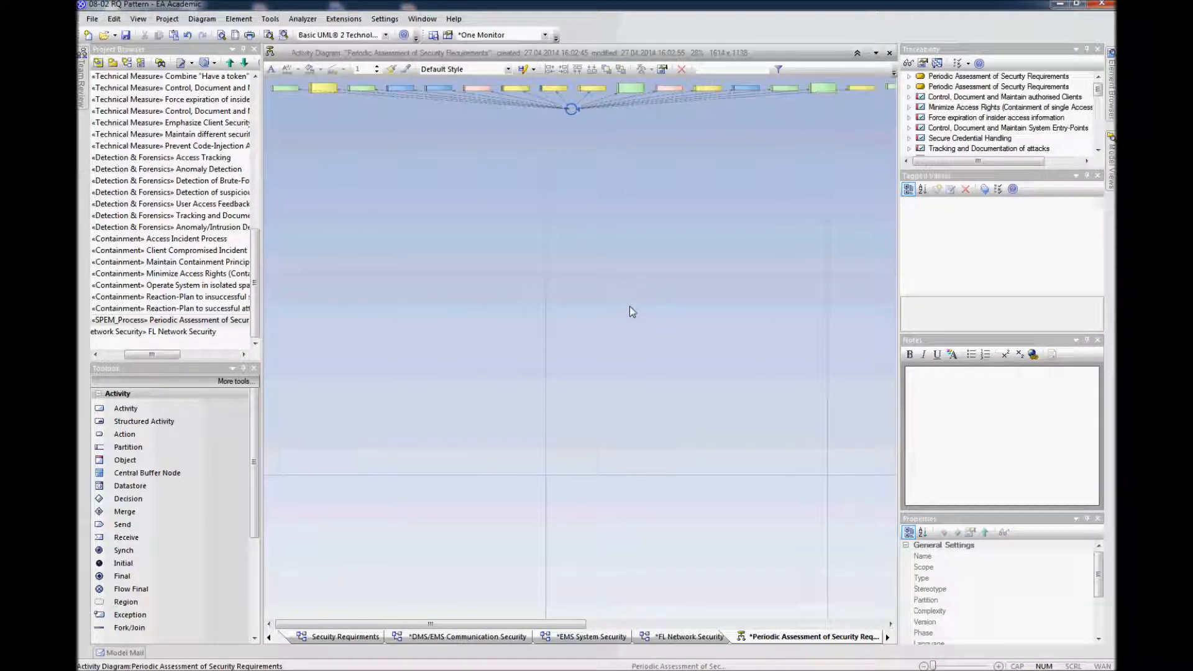
# Switch the Periodic Assessment of Security Requirements diagram to list view
pyautogui.rightClick(335, 145)
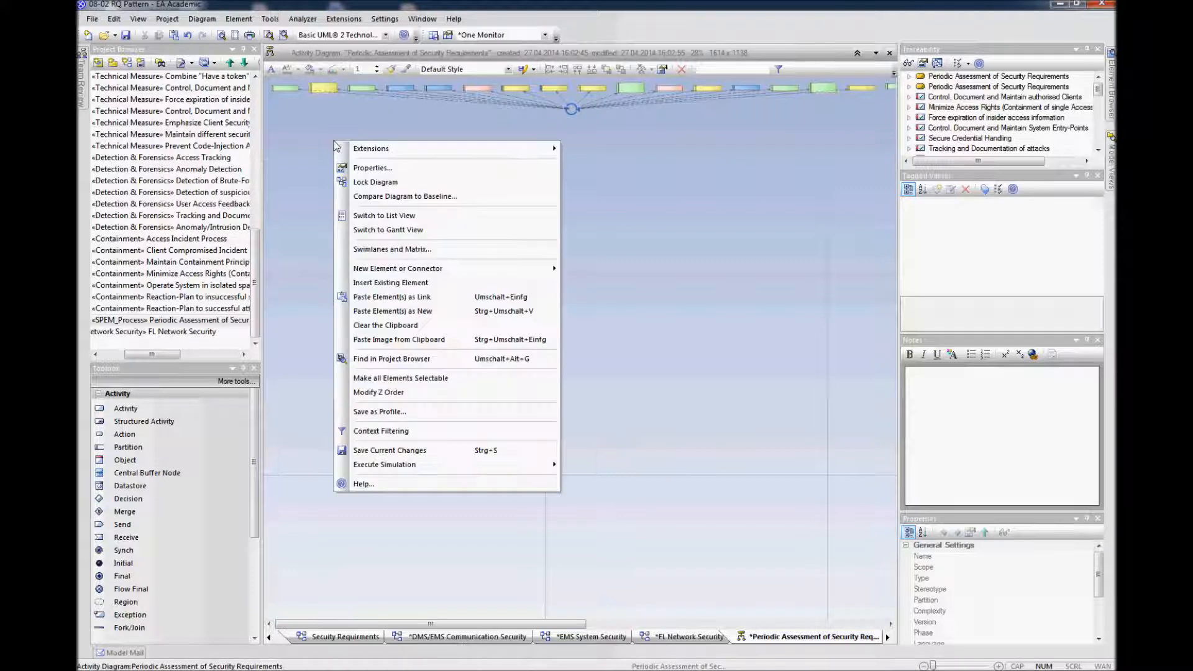
pyautogui.click(394, 215)
pyautogui.click(628, 371)
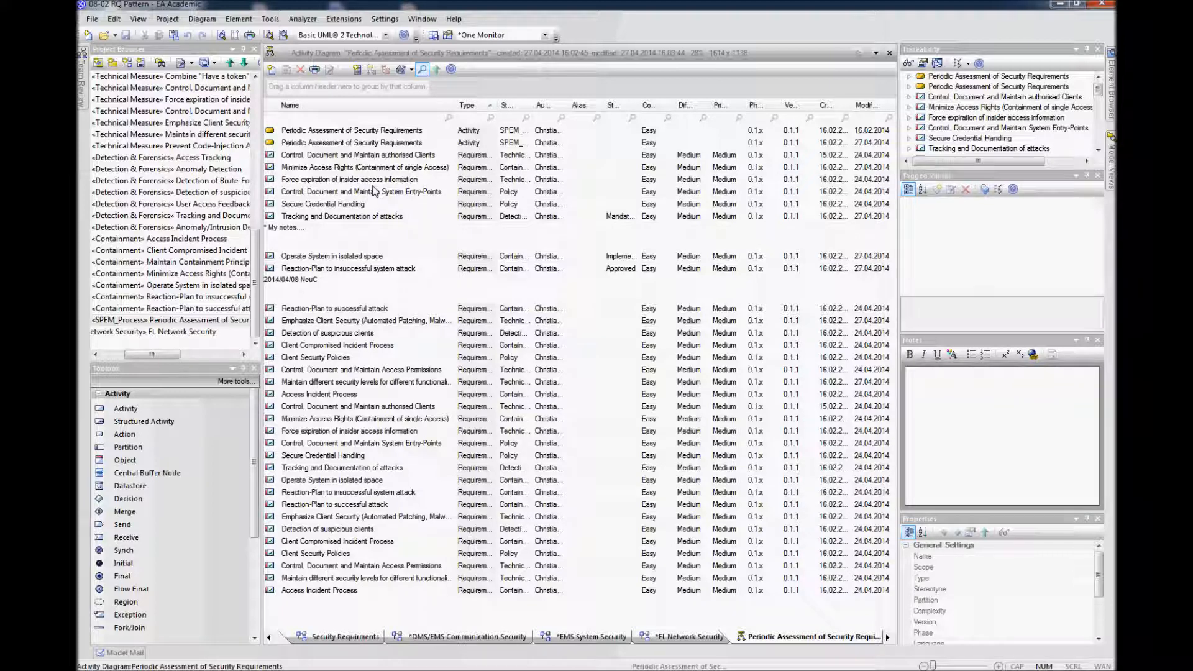
# Widen the Type and Status columns of the list to read the entries, and select the Secure Credential Handling requirement
pyautogui.click(369, 132)
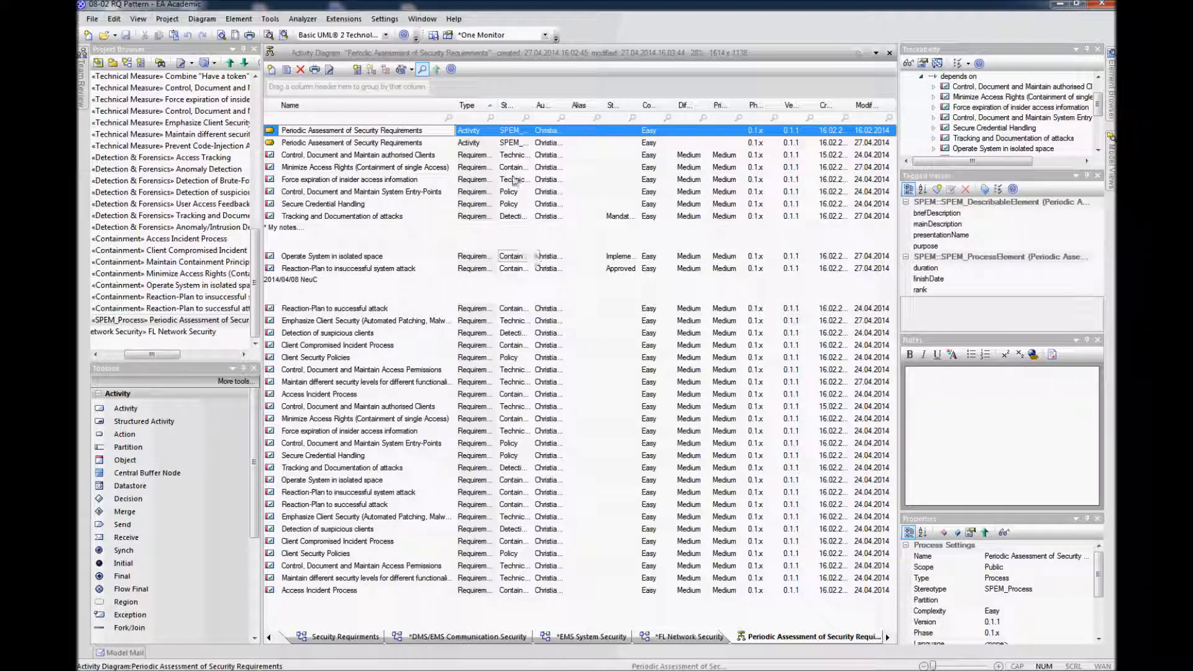
pyautogui.moveTo(456, 106); pyautogui.dragTo(463, 105)
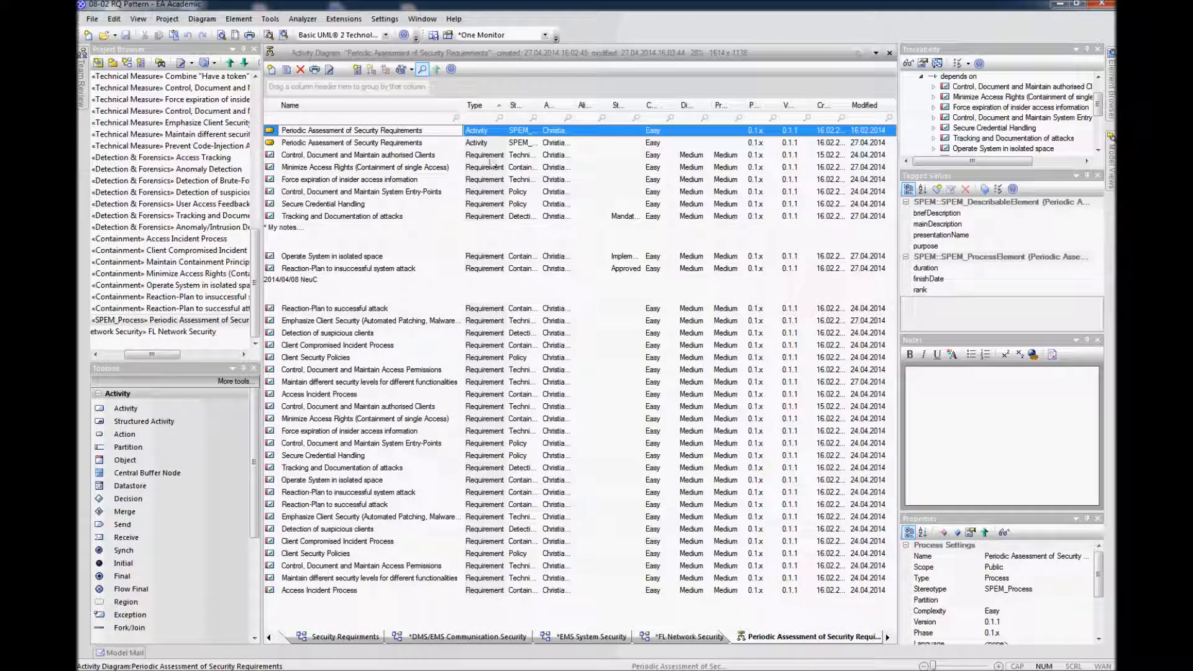
pyautogui.moveTo(644, 105); pyautogui.dragTo(658, 105)
pyautogui.click(631, 203)
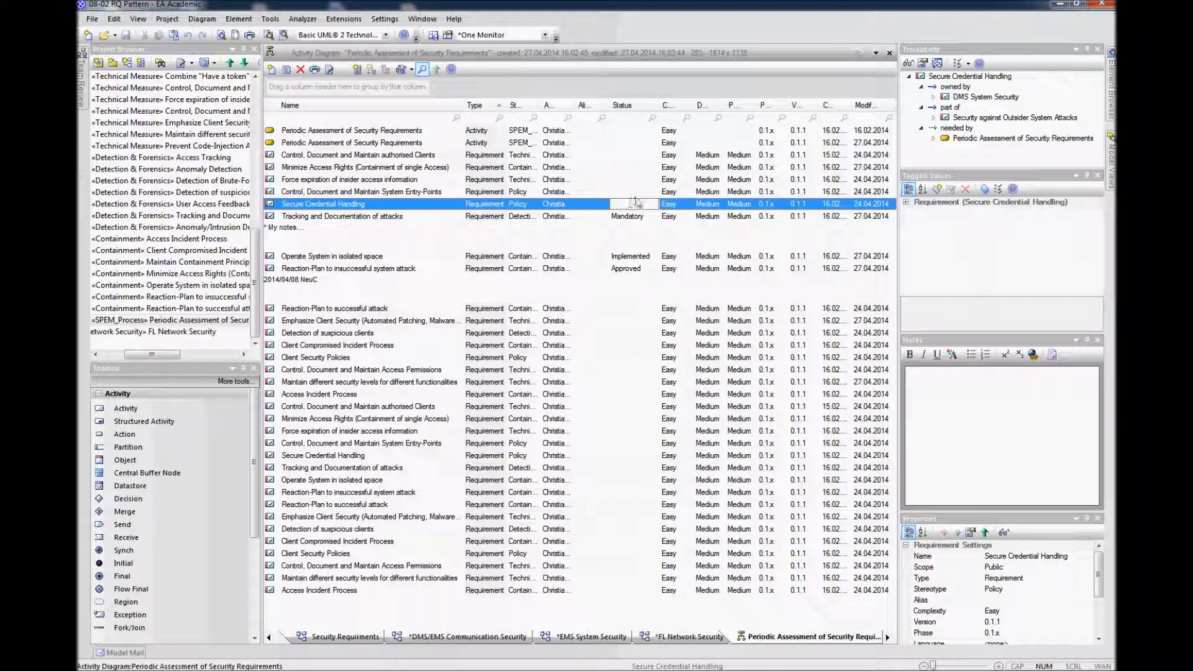
# Close the Periodic Assessment of Security Requirements diagram and open the Secuity Requirments overview diagram from the project tree
pyautogui.click(889, 53)
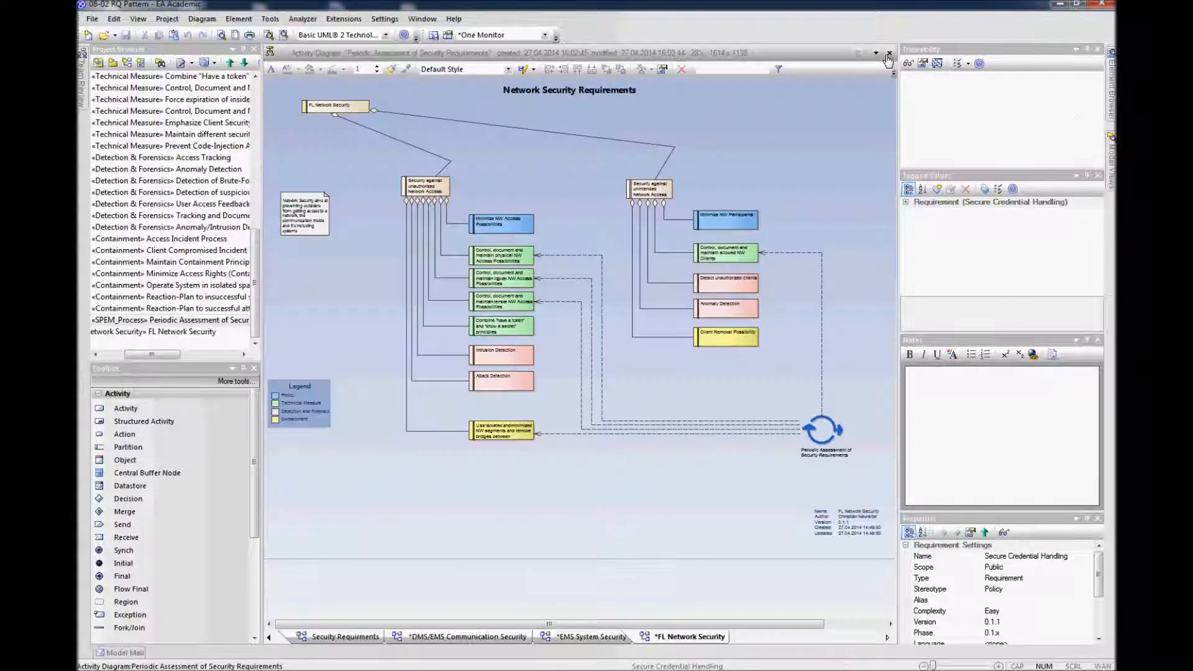
pyautogui.click(817, 128)
pyautogui.moveTo(254, 299); pyautogui.dragTo(255, 162)
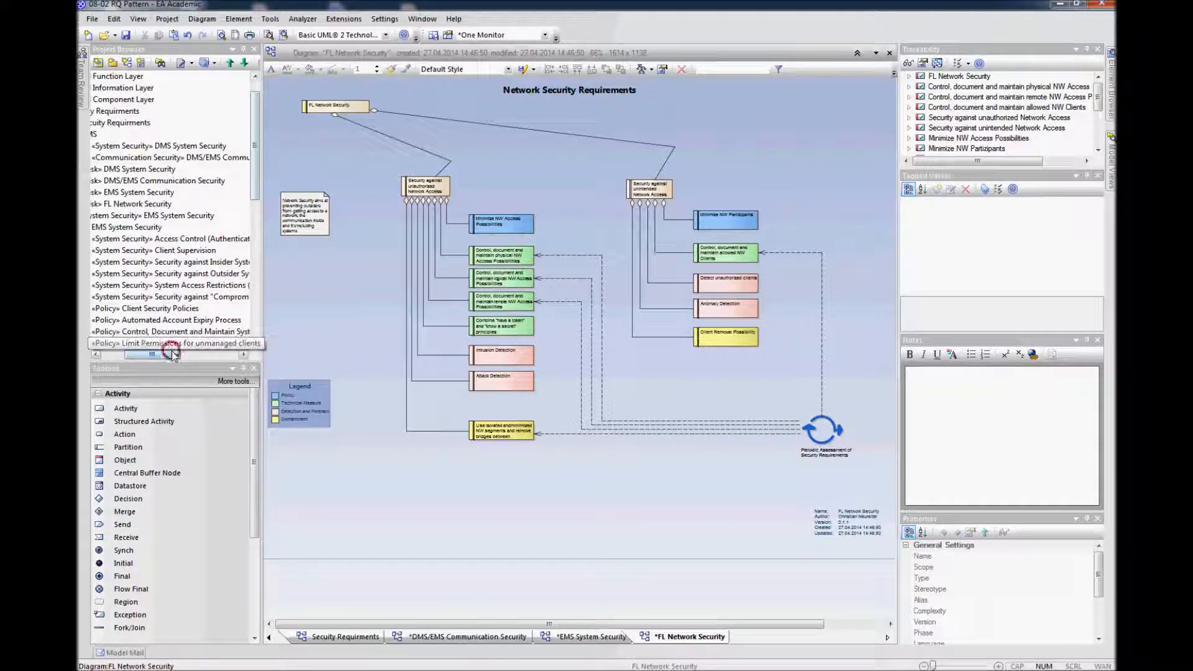
pyautogui.moveTo(172, 353); pyautogui.dragTo(150, 353)
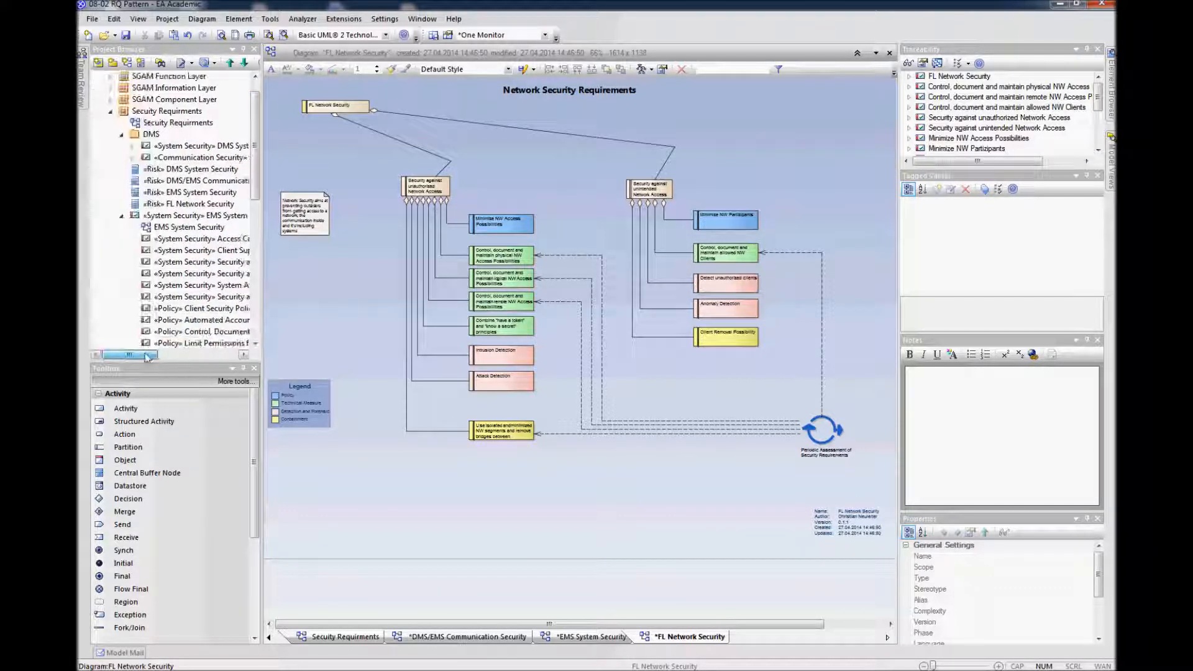
pyautogui.click(179, 124)
pyautogui.rightClick(178, 124)
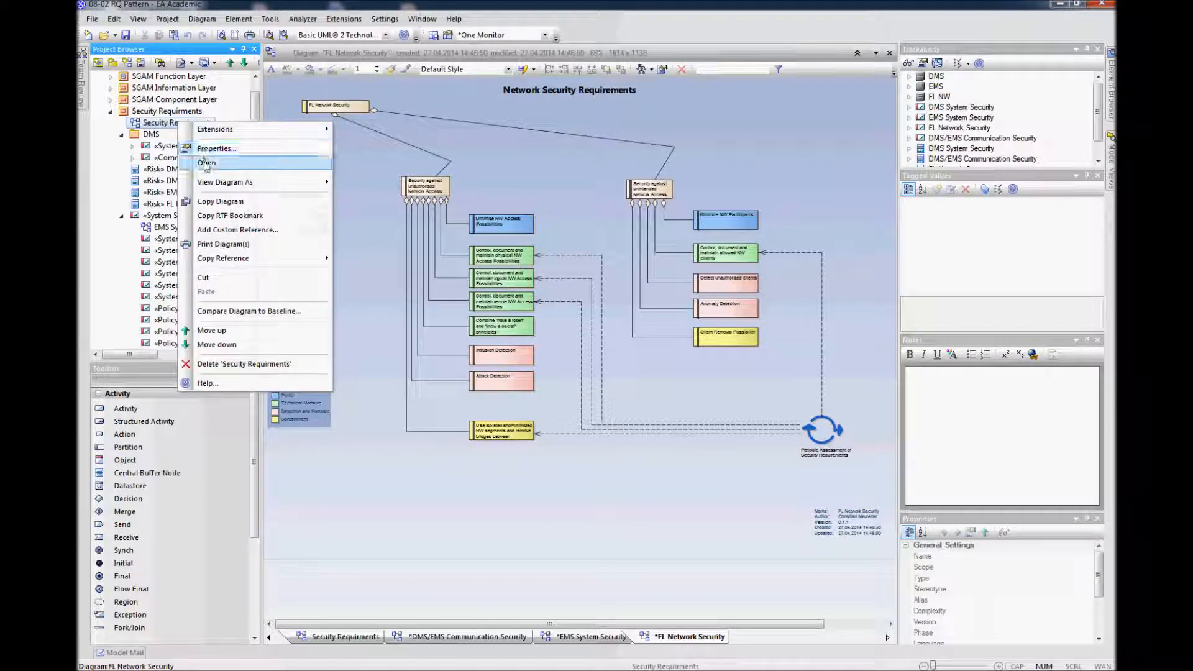
pyautogui.click(206, 163)
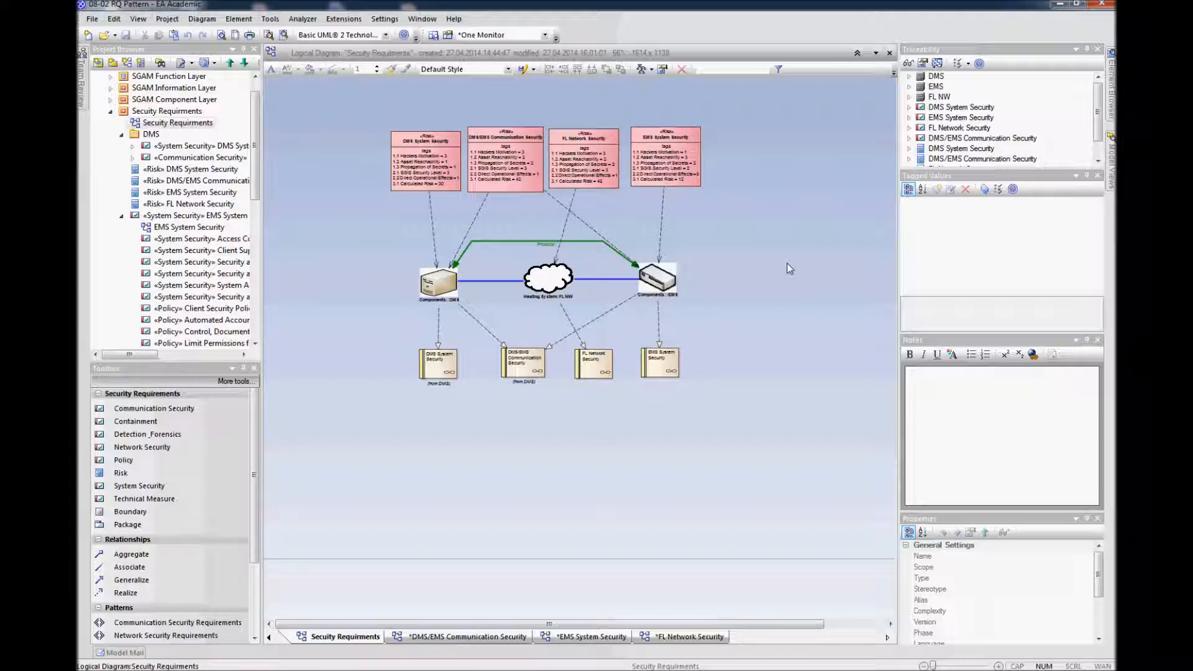
pyautogui.rightClick(506, 429)
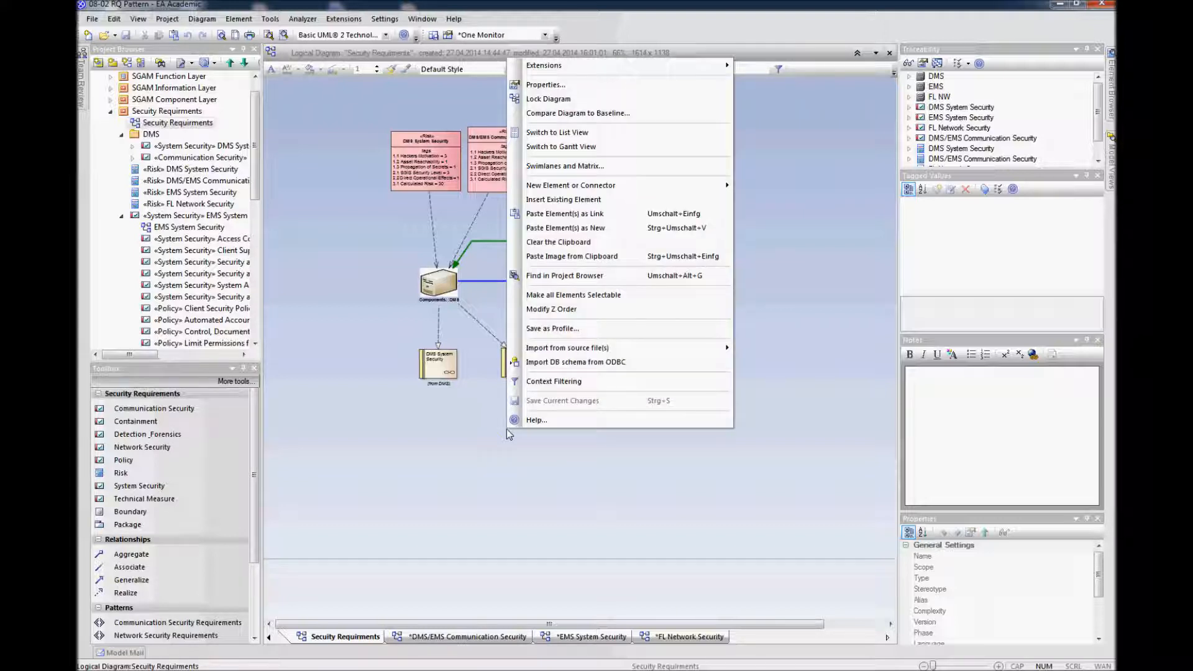
pyautogui.click(505, 455)
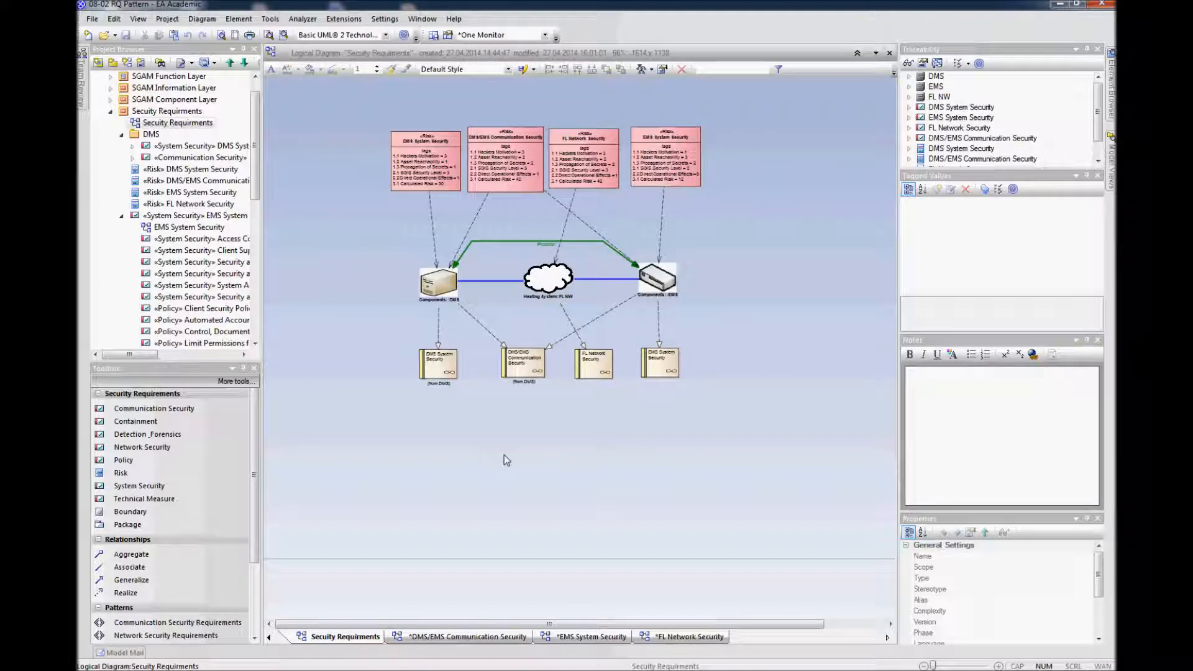